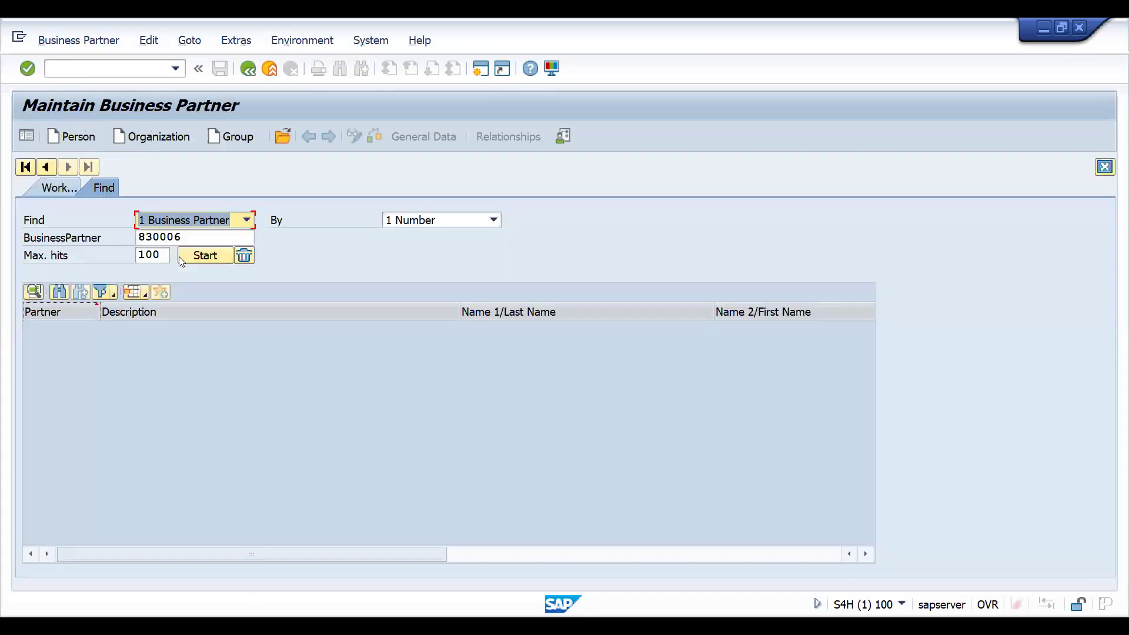
- Search business partner 830006, open it, and show its Orders tab
{"action": "left_click", "coordinate": [192, 256]}
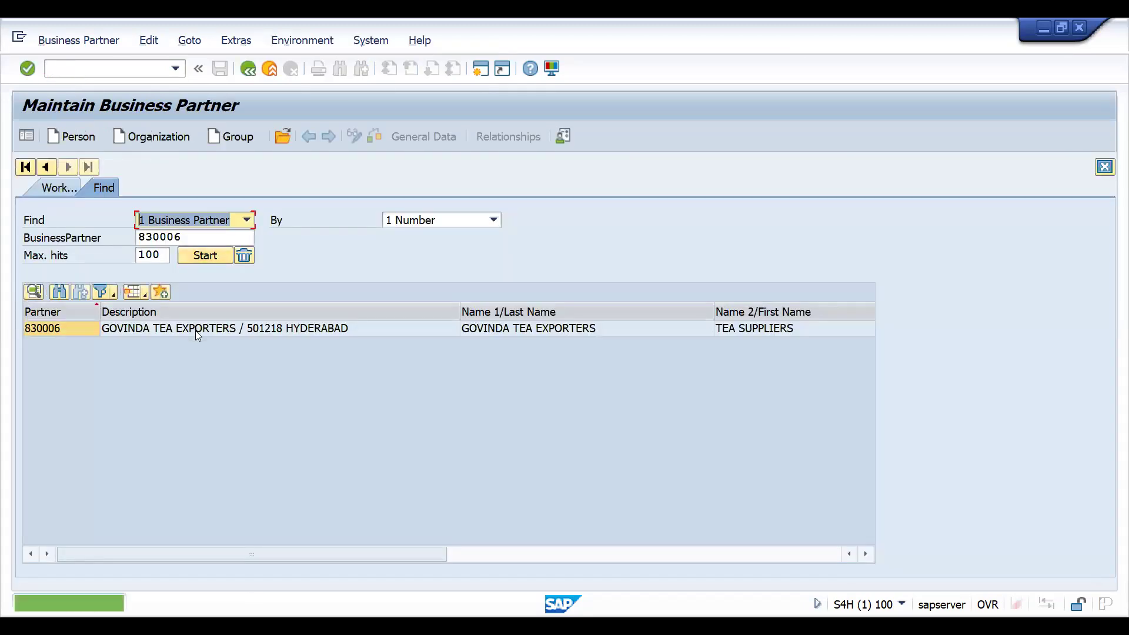
{"action": "double_click", "coordinate": [195, 329]}
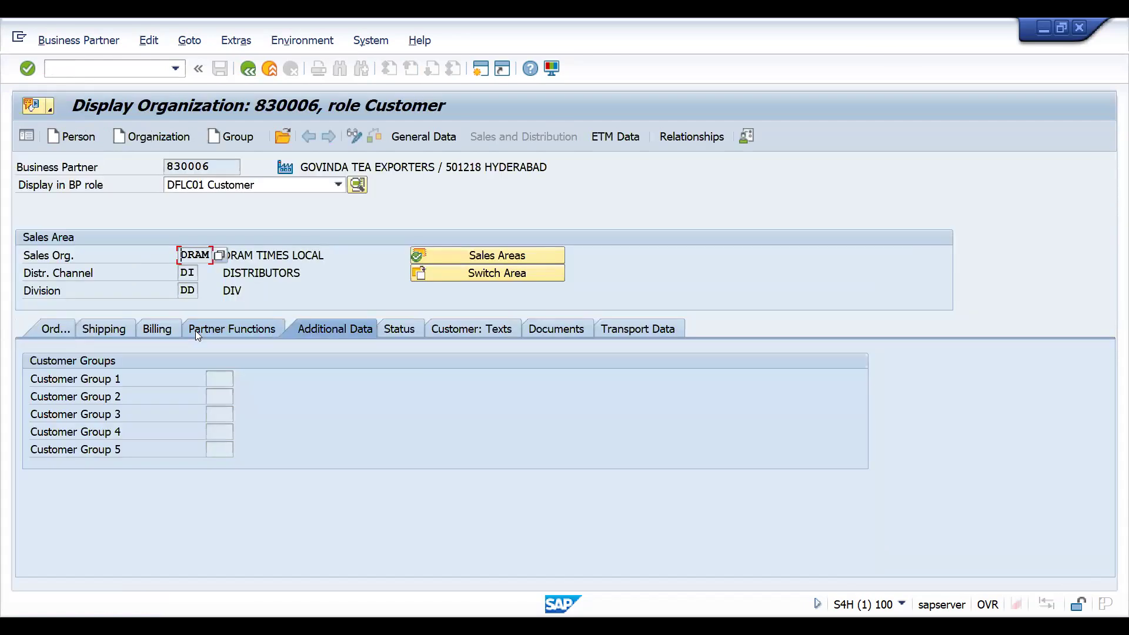
{"action": "left_click", "coordinate": [55, 330]}
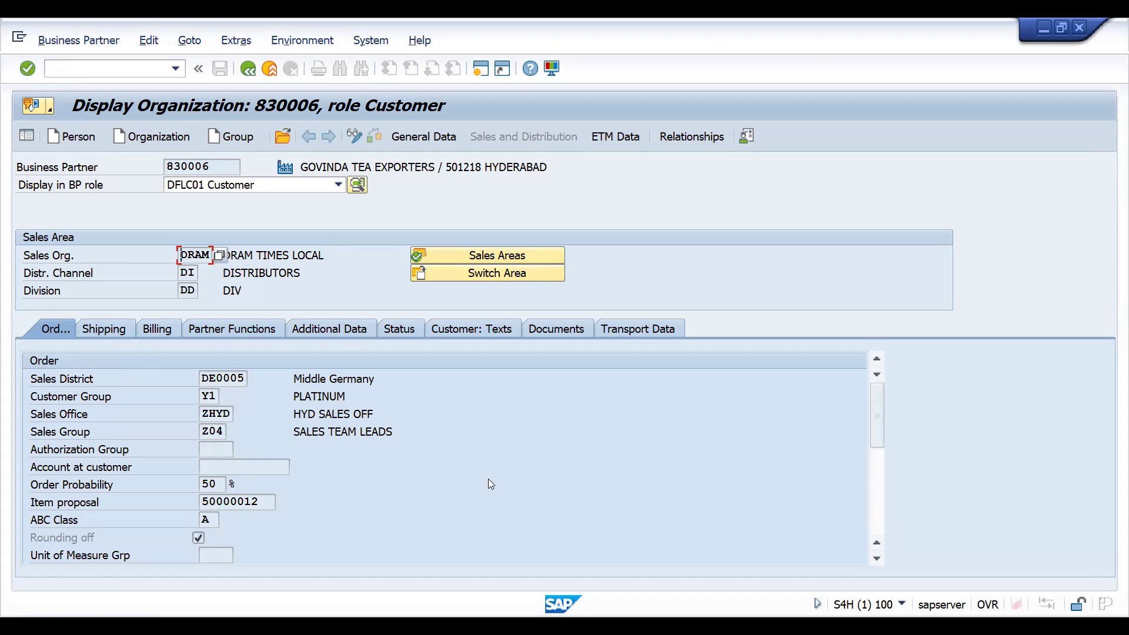
- Open the value list for the Customer Group field and close it
{"action": "left_click", "coordinate": [208, 397]}
{"action": "left_click", "coordinate": [226, 398]}
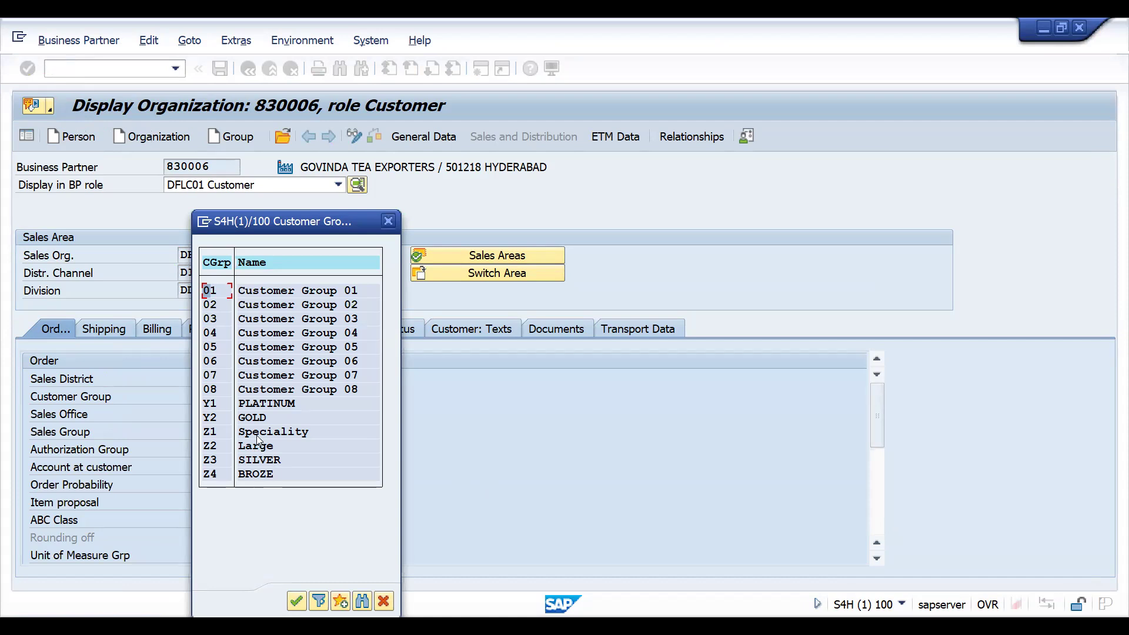
{"action": "left_click", "coordinate": [389, 221]}
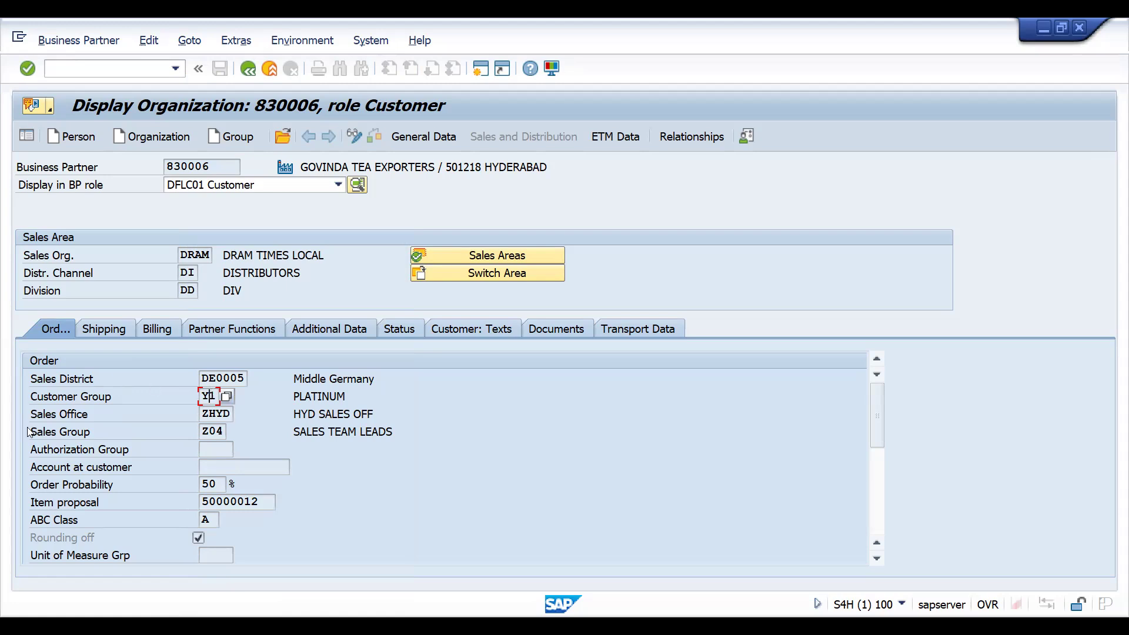
- View the field help and technical information for the Customer Group field
{"action": "key", "text": "F1"}
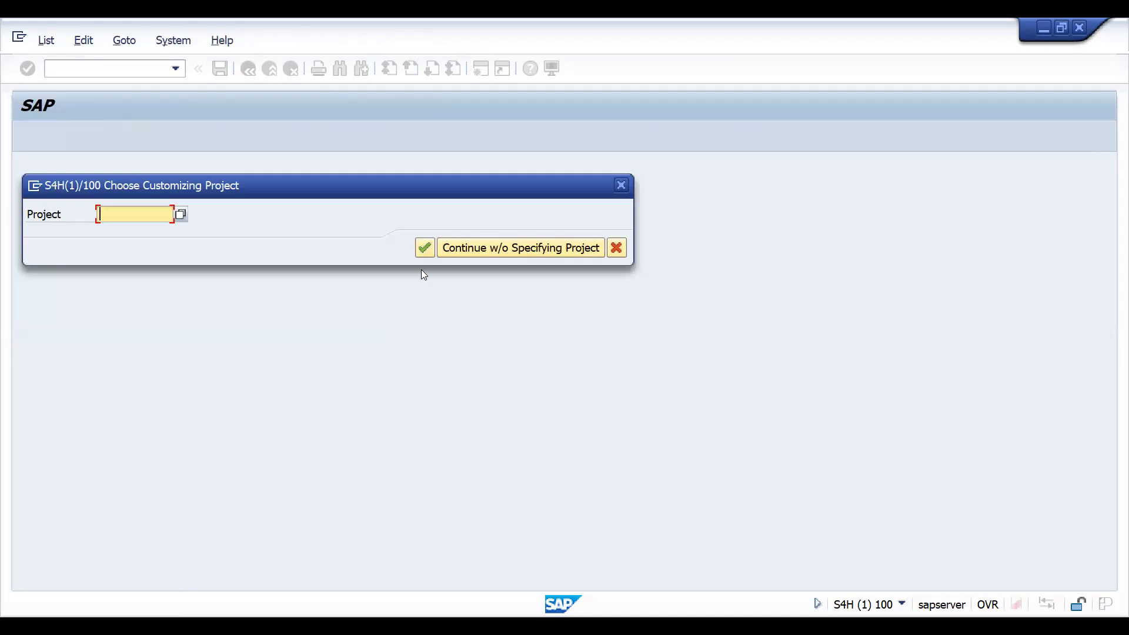
{"action": "left_click", "coordinate": [462, 255]}
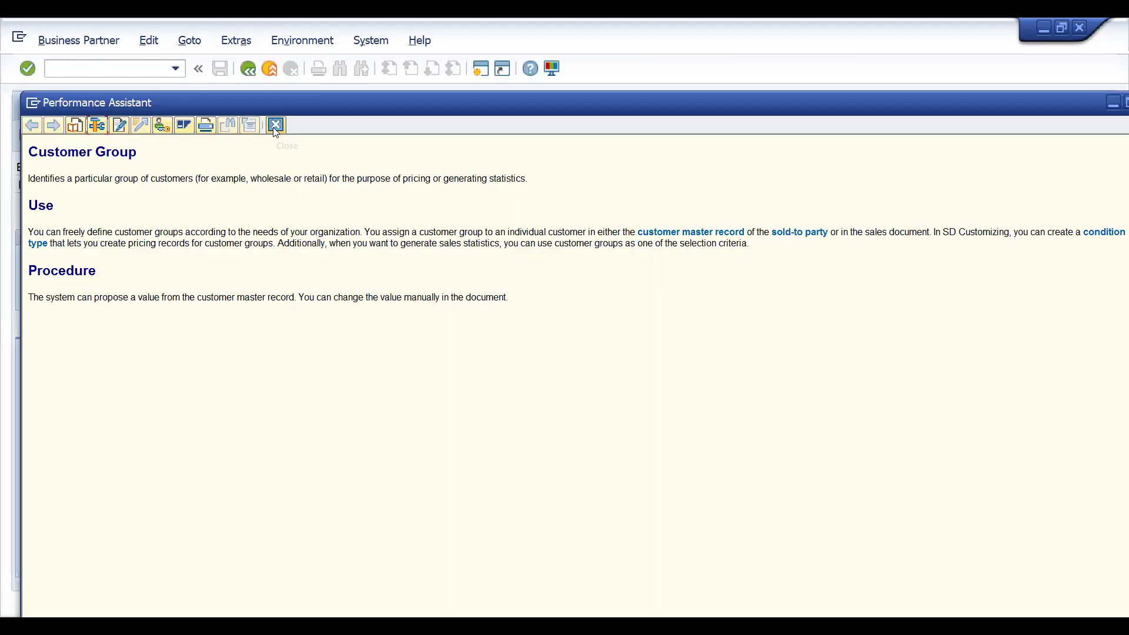
{"action": "left_click", "coordinate": [274, 126]}
- Open the Additional Data tab and request the value list for Customer Group 1
{"action": "left_click", "coordinate": [347, 328]}
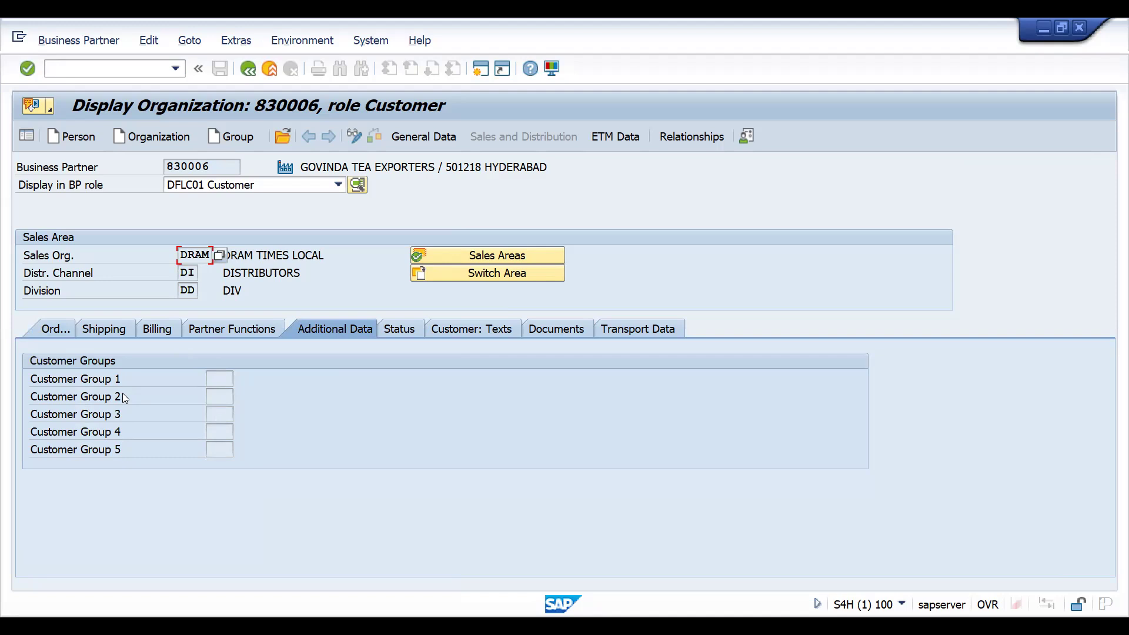
{"action": "left_click", "coordinate": [217, 379]}
{"action": "left_click", "coordinate": [238, 380]}
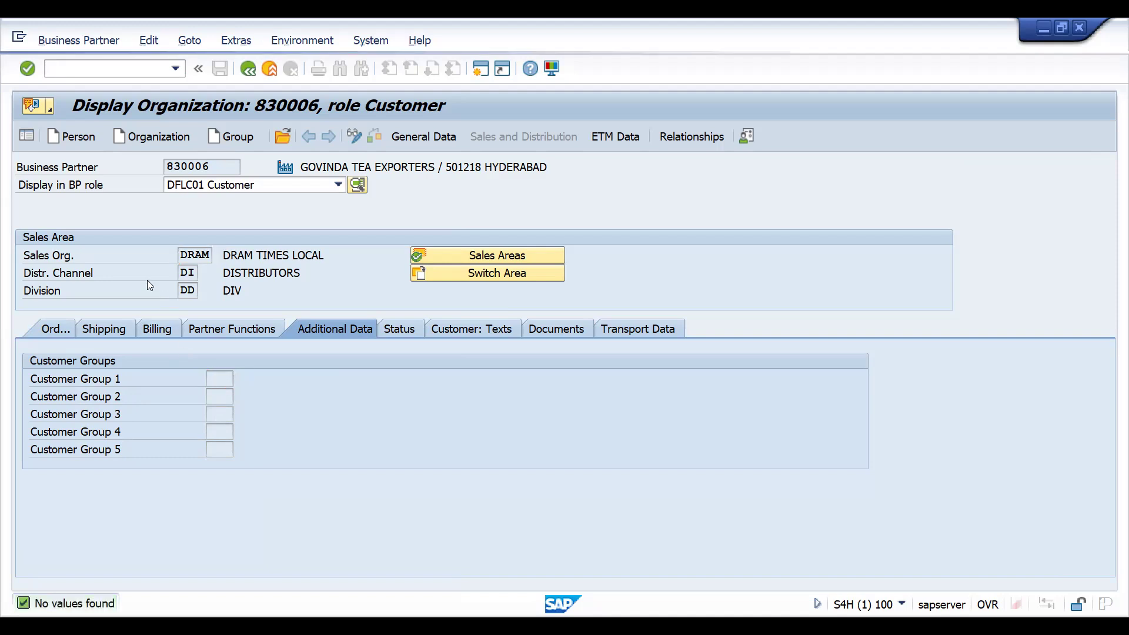
- View the technical information and field help for the Customer Group 1 field
{"action": "key", "text": "F1"}
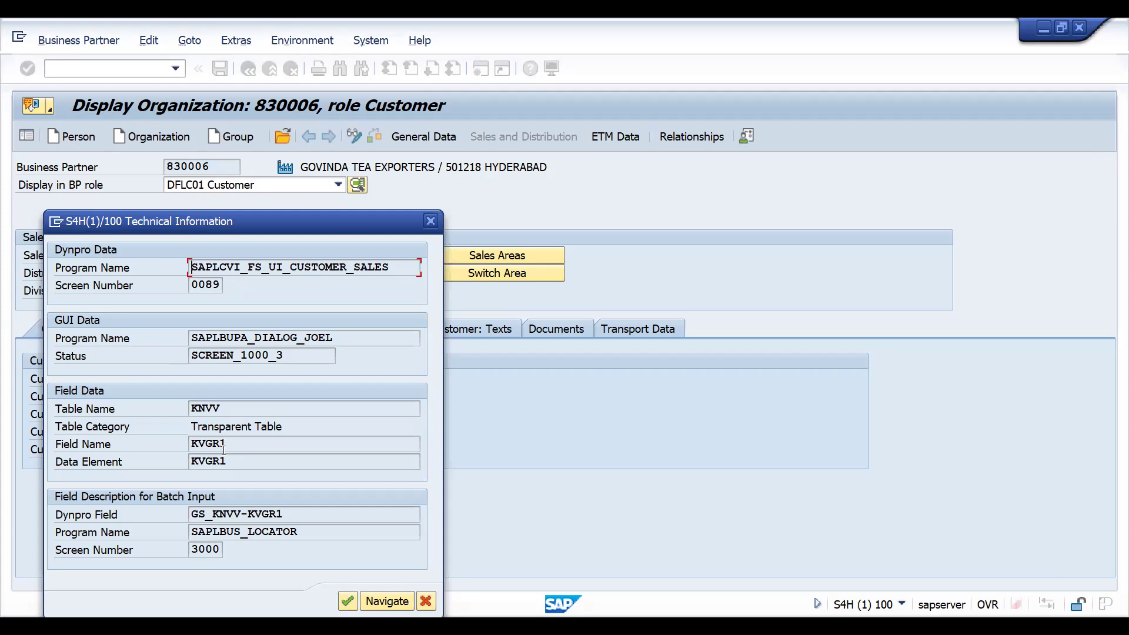
{"action": "left_click", "coordinate": [427, 607]}
{"action": "left_click", "coordinate": [425, 602]}
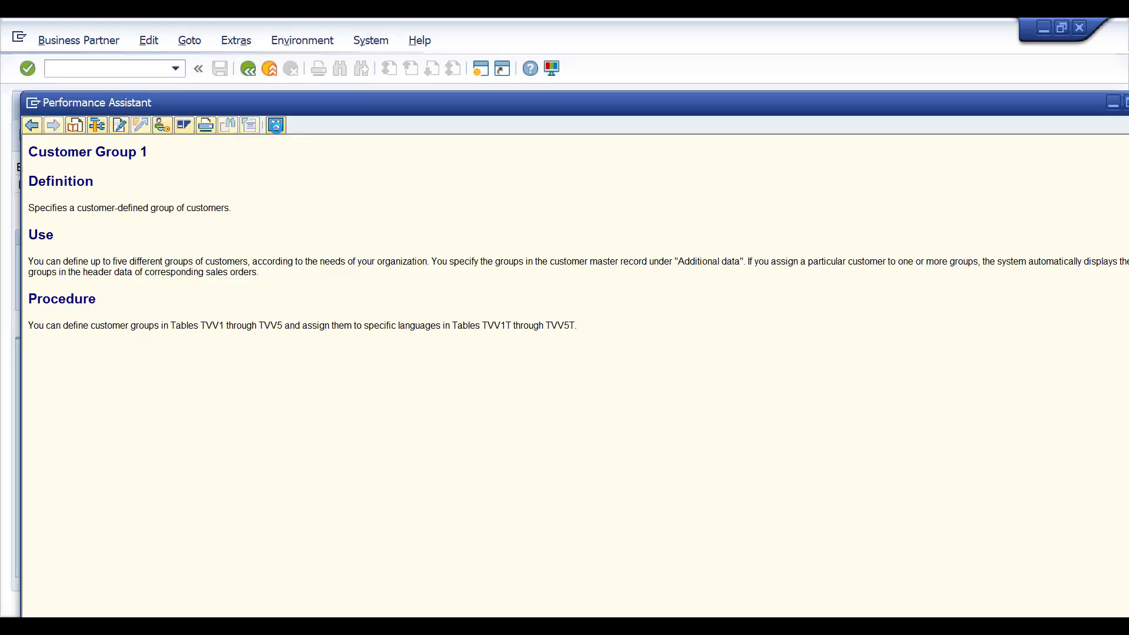
{"action": "left_click", "coordinate": [276, 124]}
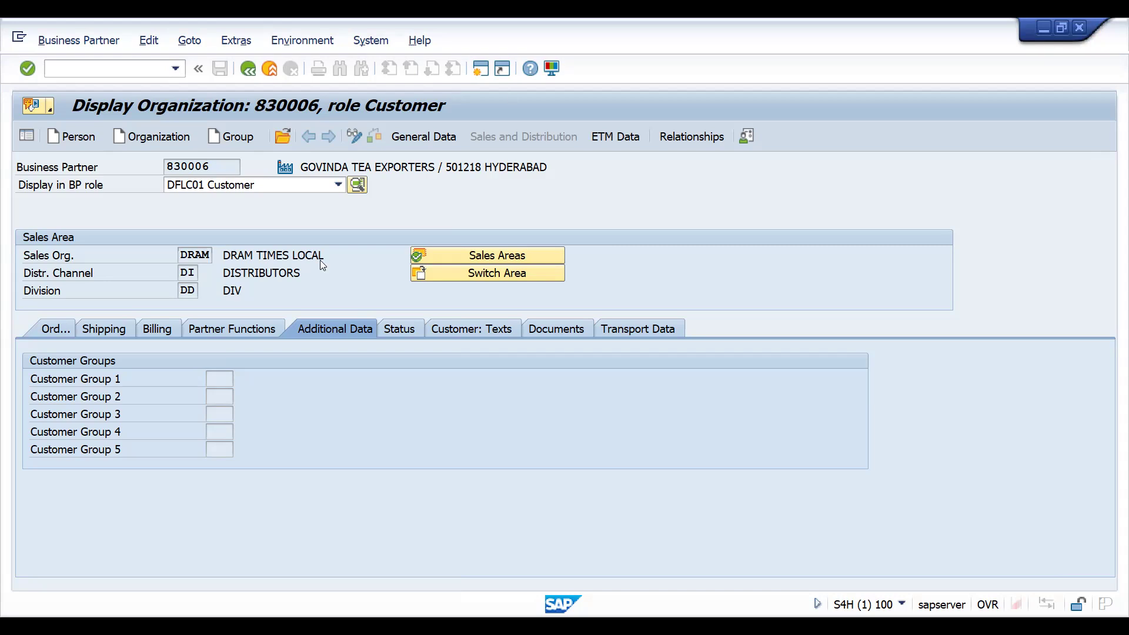
{"action": "left_click", "coordinate": [217, 392]}
- Switch to Excel and select a cell on the ADDITIONAL CUSTOMERGRPS sheet
{"action": "key", "text": "alt+Tab"}
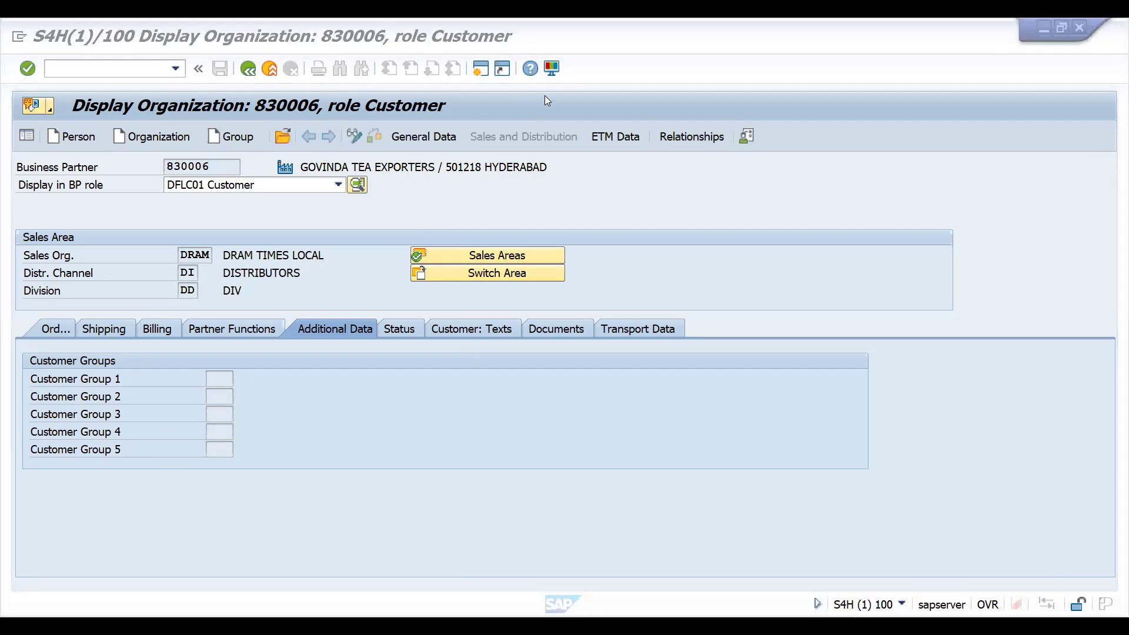
{"action": "double_click", "coordinate": [364, 267]}
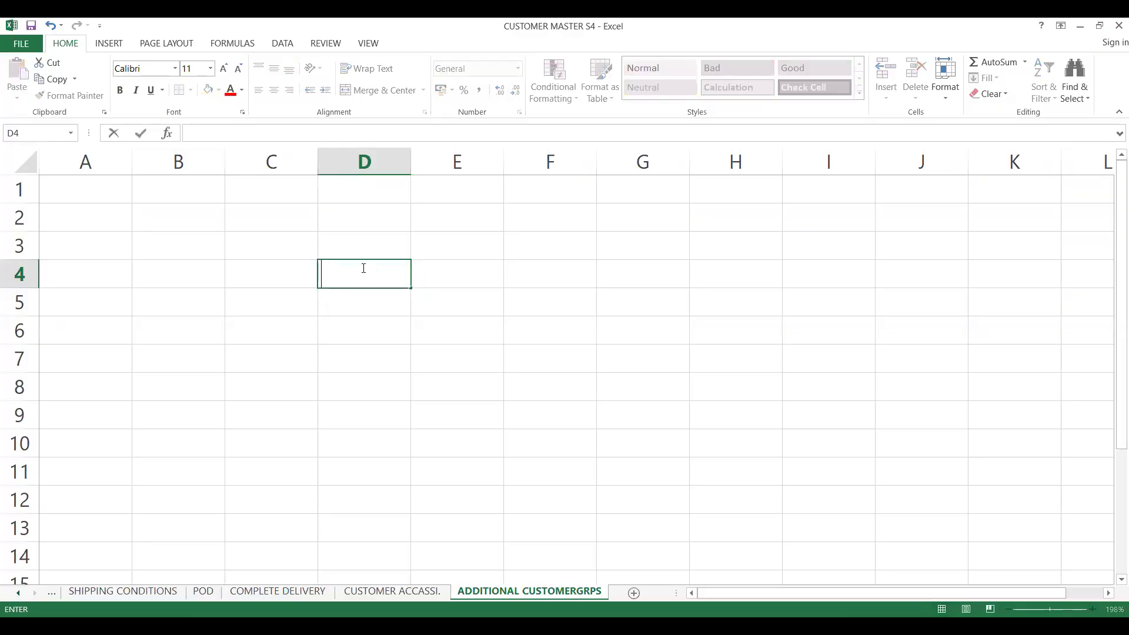
{"action": "type", "text": "Y1"}
{"action": "key", "text": "BackSpace"}
{"action": "key", "text": "BackSpace"}
{"action": "key", "text": "Return"}
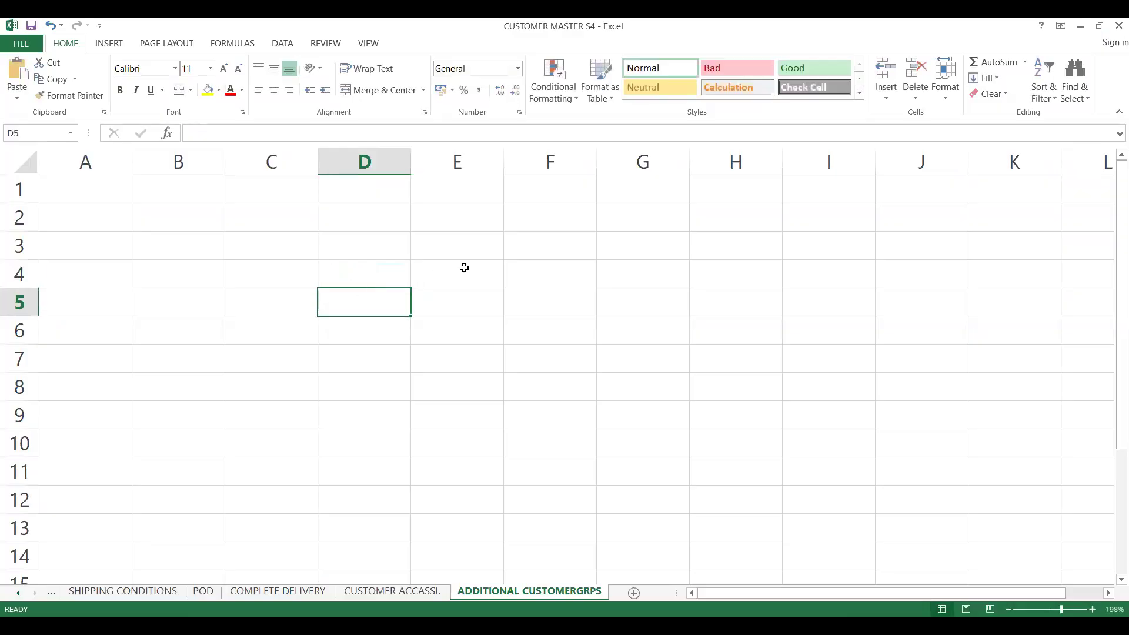
- Enter GOVT CUSTOMERS in cell F3
{"action": "left_click", "coordinate": [491, 262]}
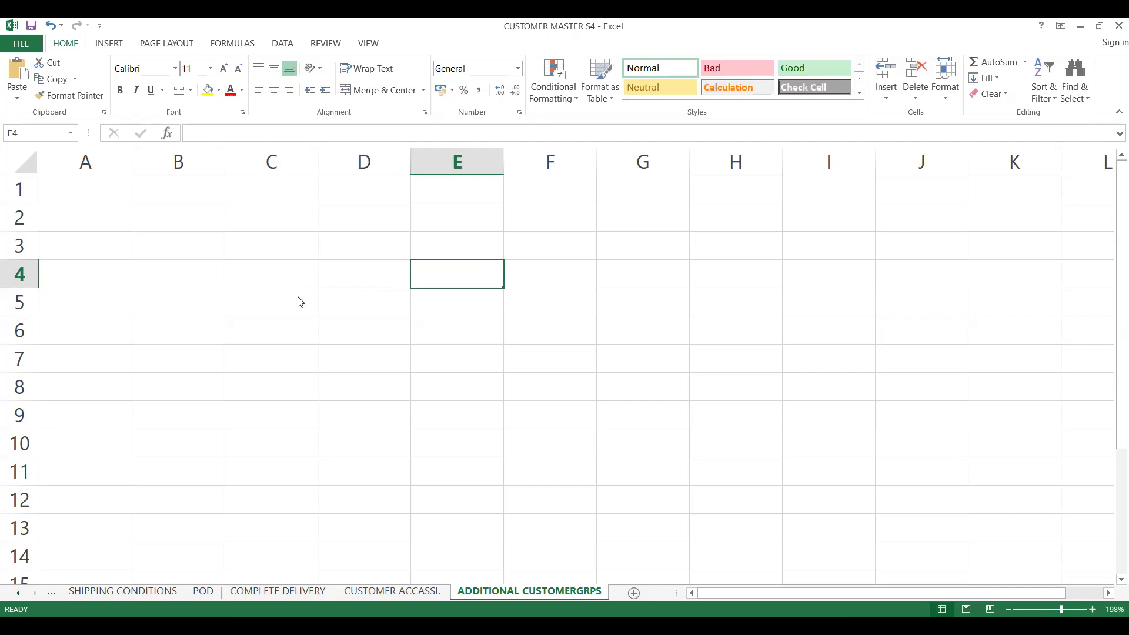
{"action": "key", "text": "alt+Tab"}
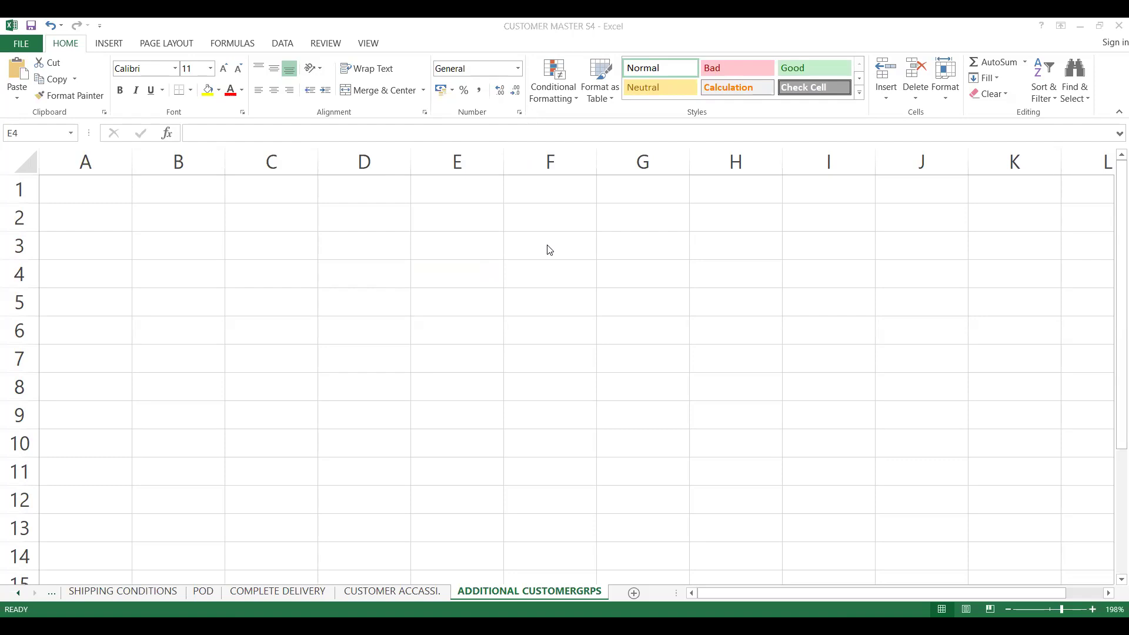
{"action": "left_click", "coordinate": [549, 250]}
{"action": "type", "text": "GOVT CUSTOMERS"}
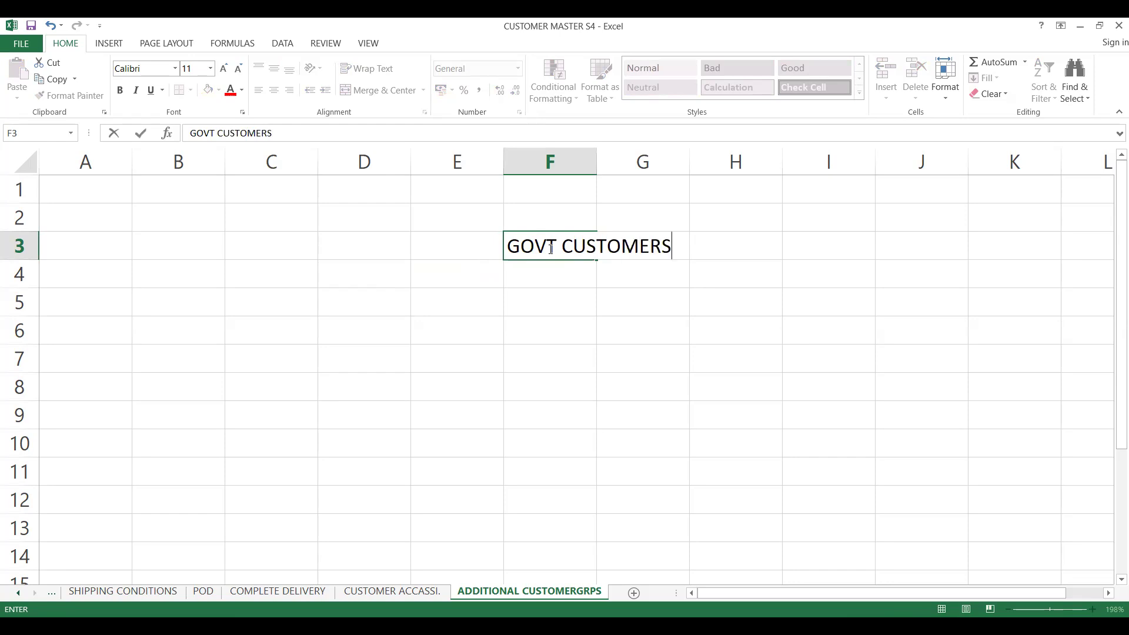
- Enter PRIVATE CUSTOMERS in cell F4
{"action": "left_click", "coordinate": [536, 281]}
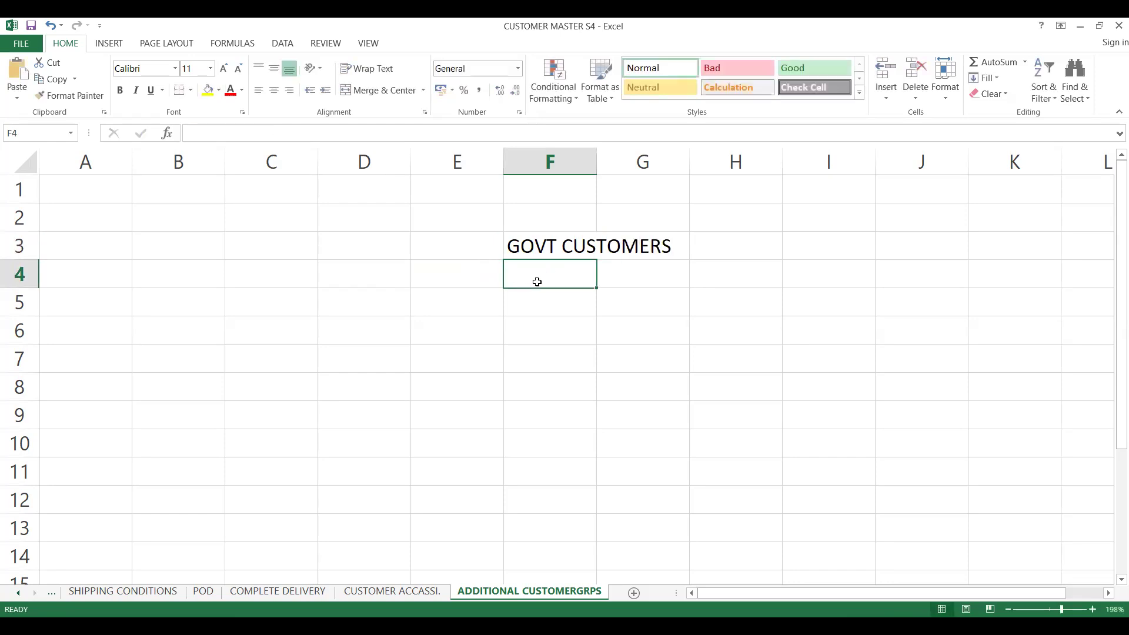
{"action": "type", "text": "PRIVATE"}
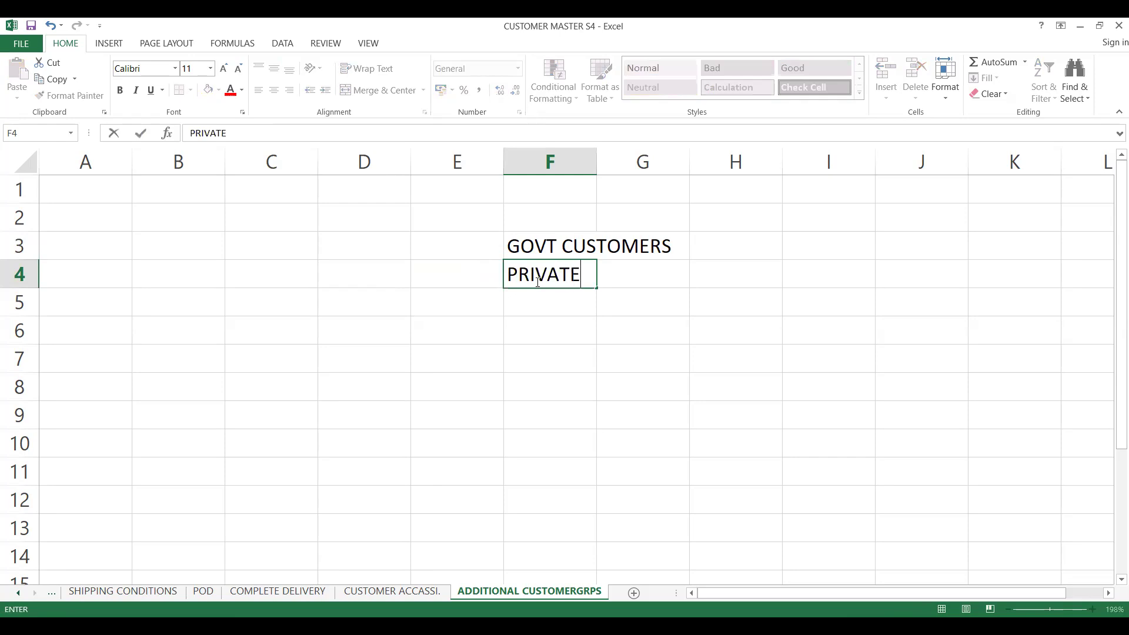
{"action": "type", "text": " CUSTOMER"}
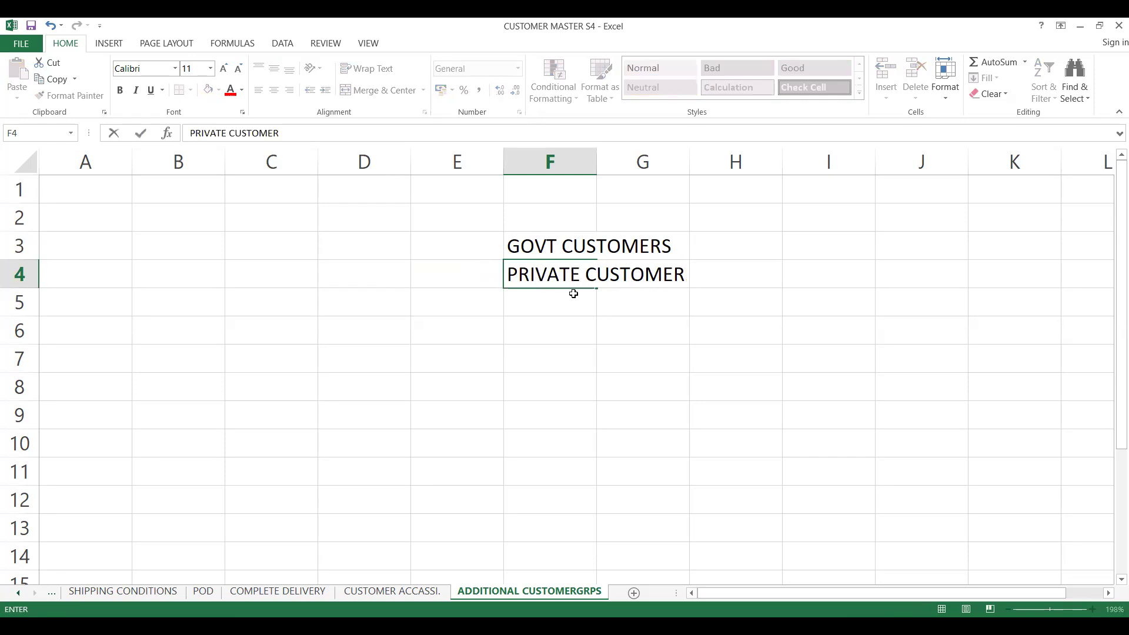
{"action": "type", "text": "S"}
{"action": "left_click", "coordinate": [537, 312]}
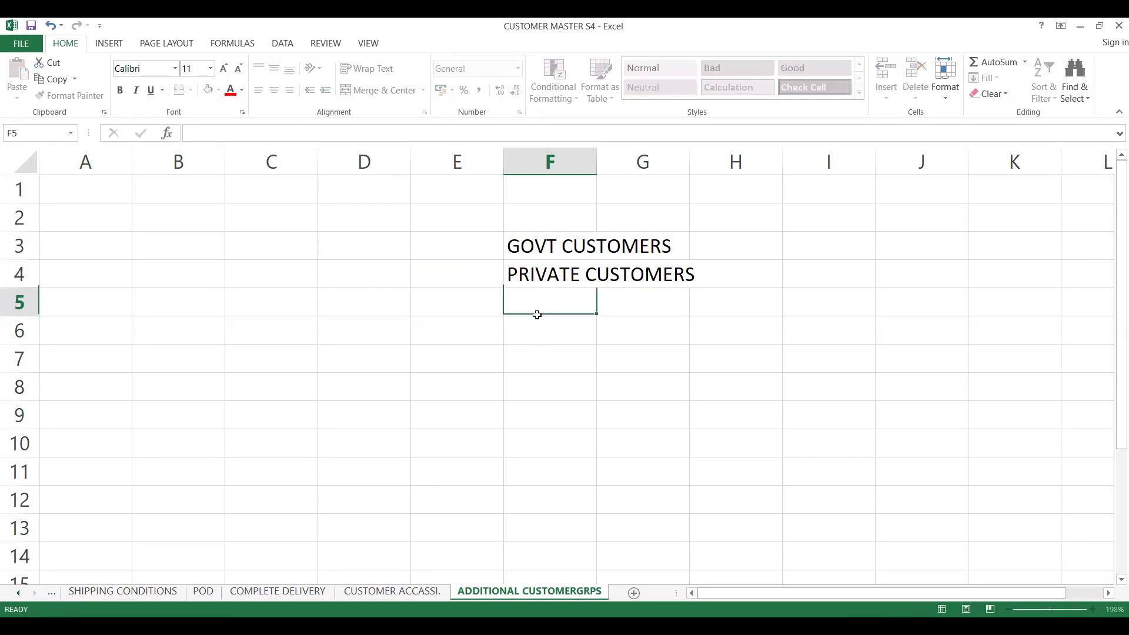
- Autofit column F to the width of its labels
{"action": "double_click", "coordinate": [595, 166]}
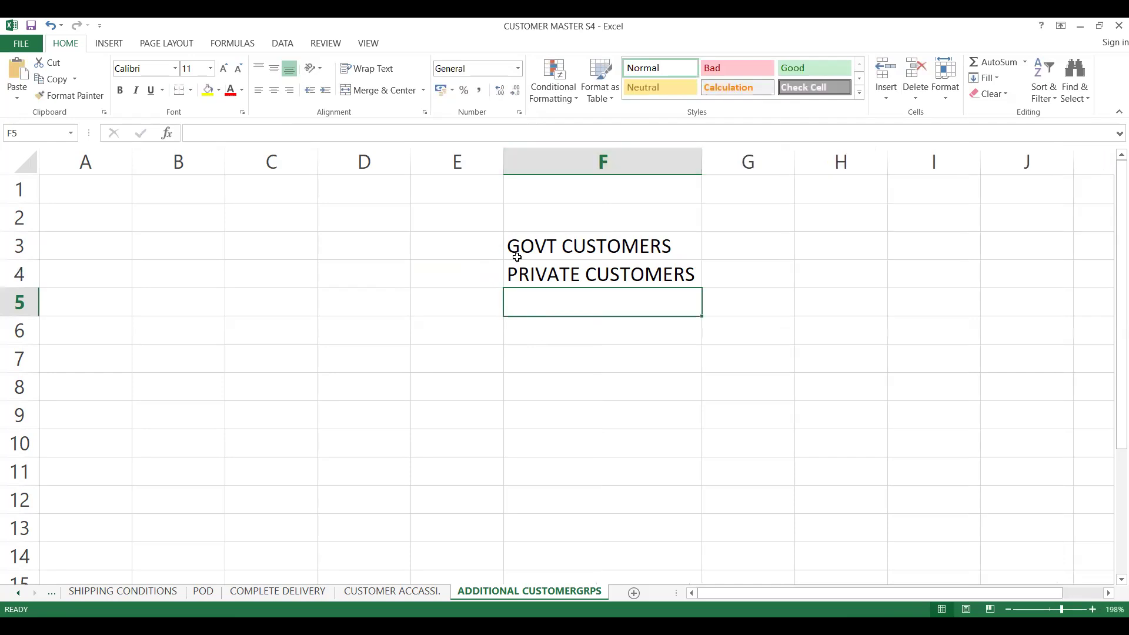
{"action": "left_click", "coordinate": [509, 250]}
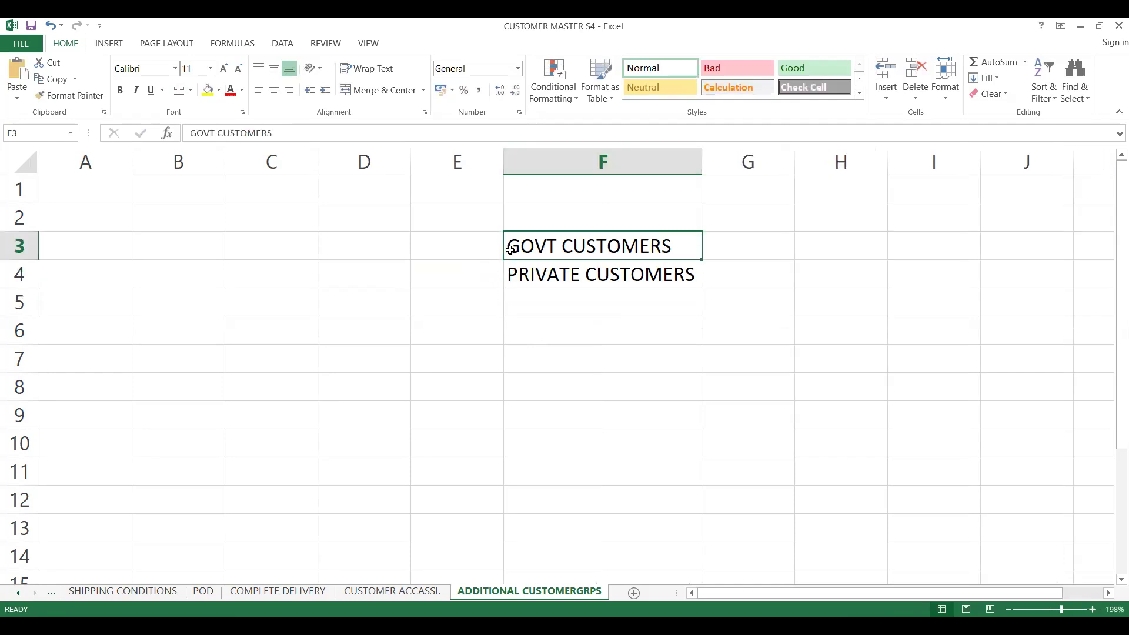
{"action": "left_click", "coordinate": [557, 284]}
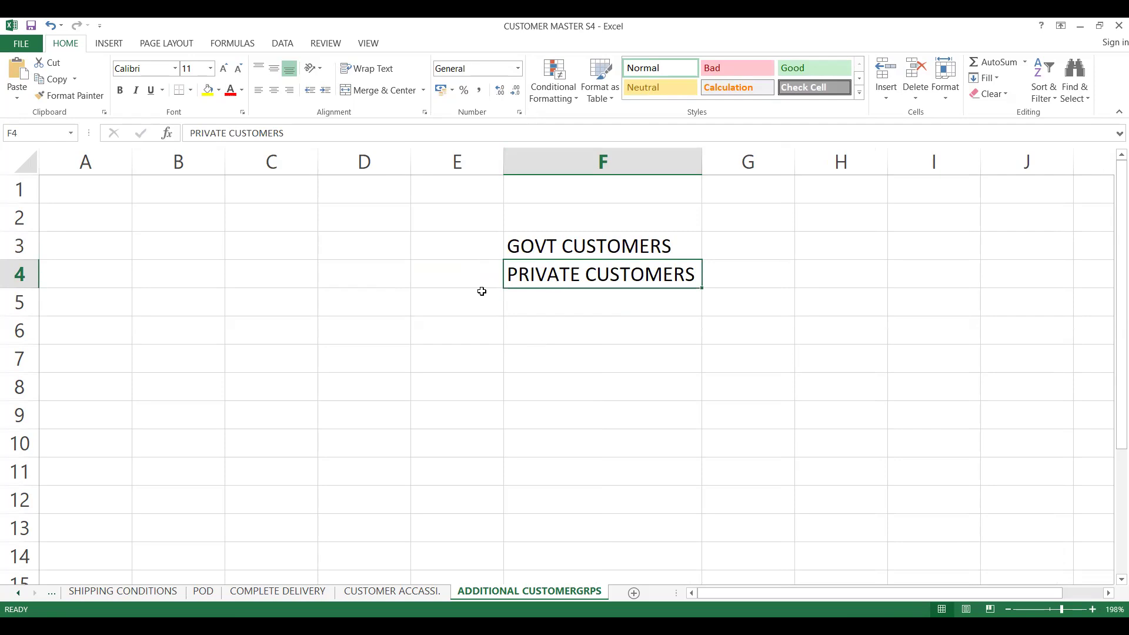
{"action": "left_click", "coordinate": [731, 274]}
{"action": "left_click", "coordinate": [721, 239]}
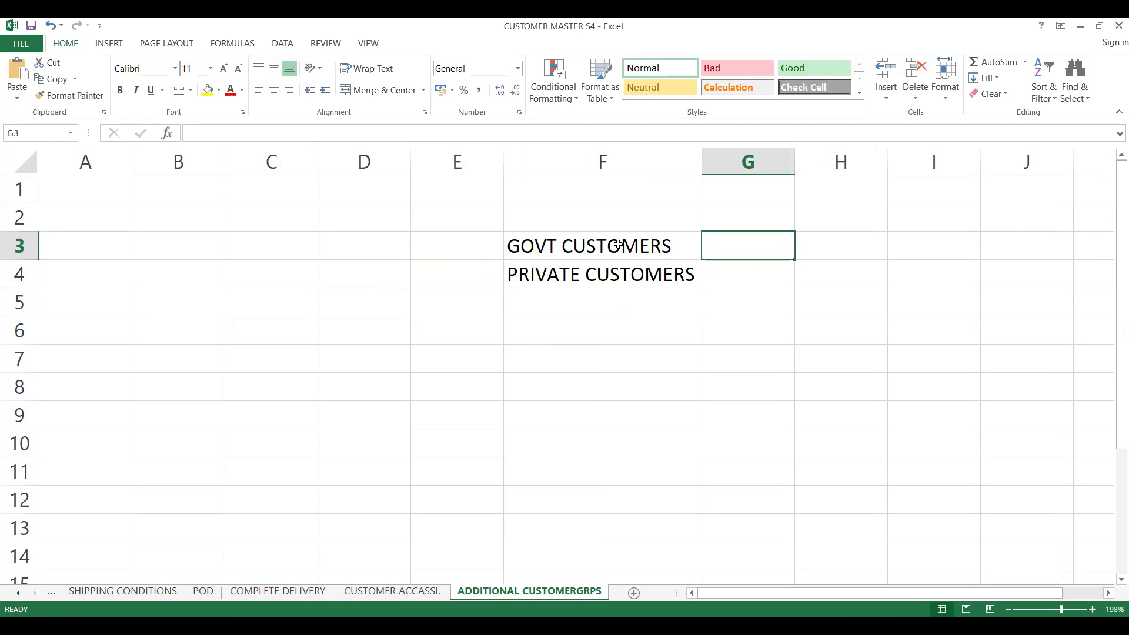
{"action": "left_click", "coordinate": [541, 285]}
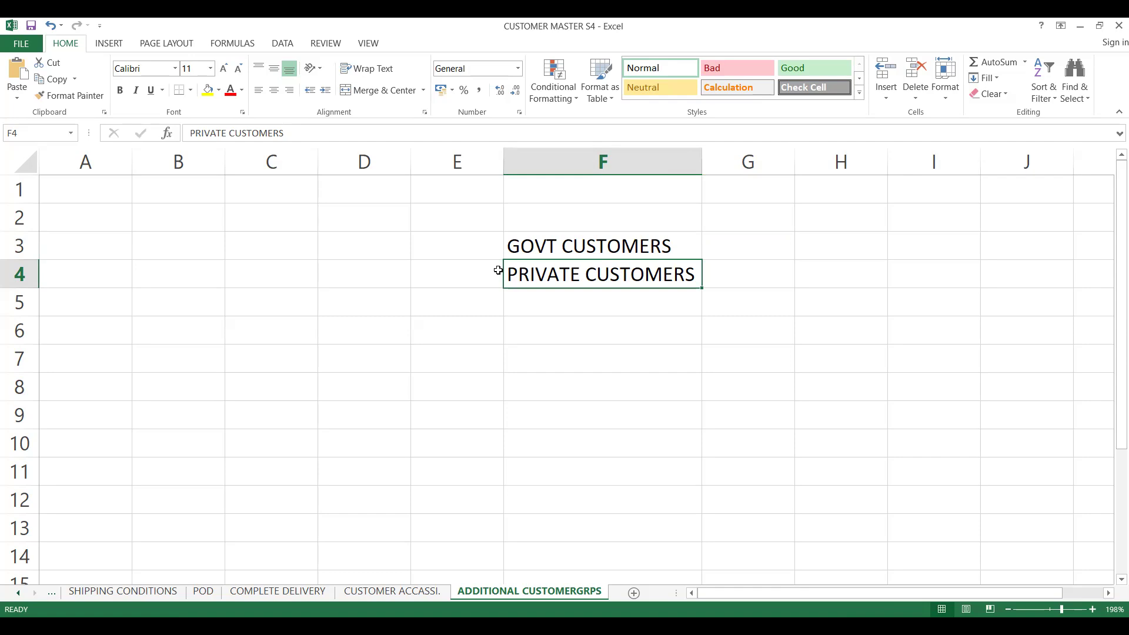
{"action": "left_click", "coordinate": [553, 256]}
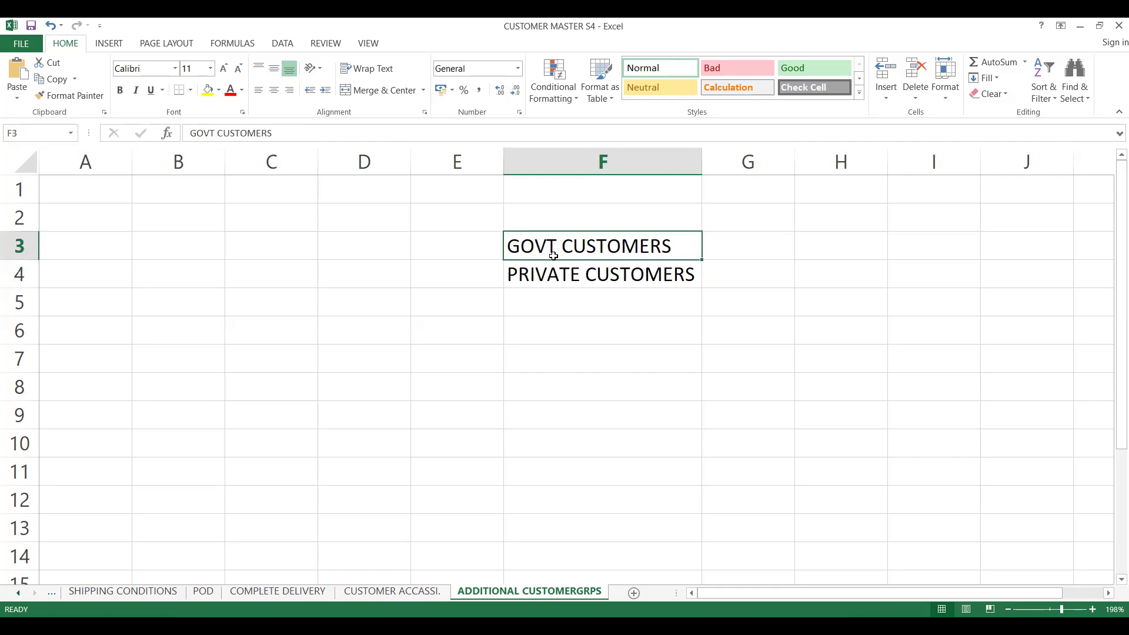
{"action": "left_click", "coordinate": [556, 269]}
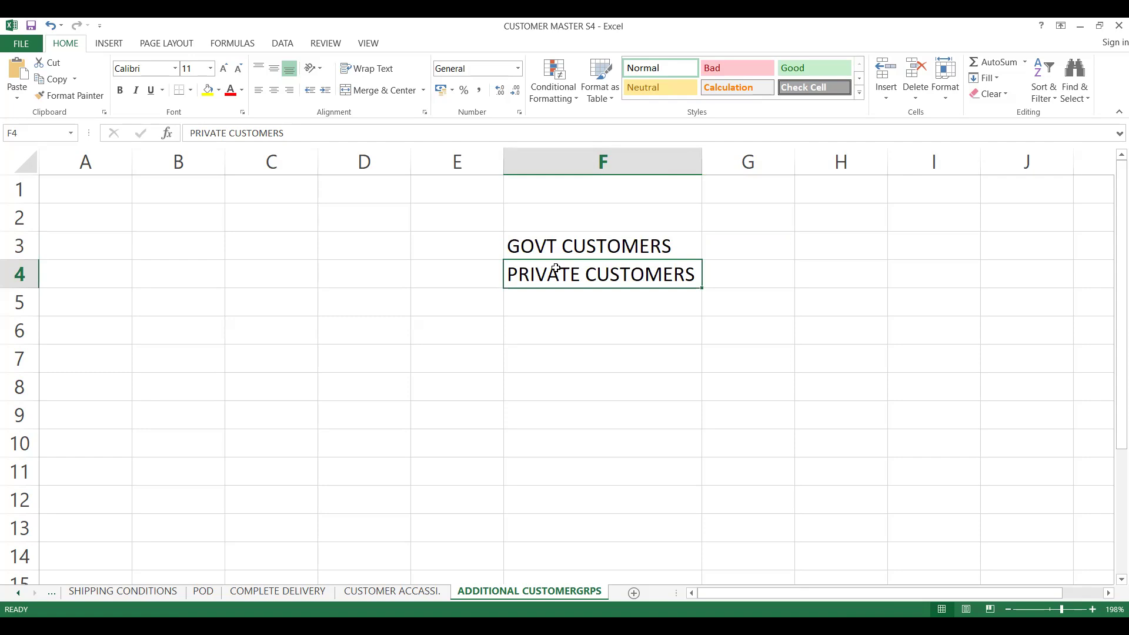
{"action": "left_click", "coordinate": [526, 334]}
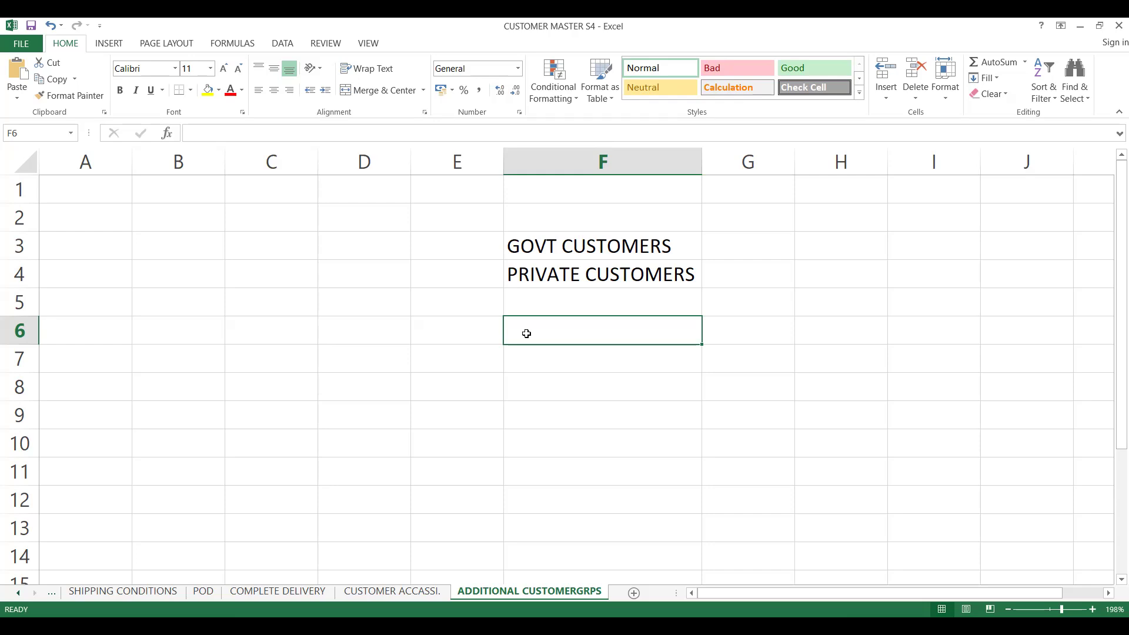
- Enter METRO in cell F6
{"action": "left_click_drag", "start_coordinate": [547, 354], "coordinate": [541, 330]}
{"action": "left_click", "coordinate": [541, 329]}
{"action": "type", "text": "METRO"}
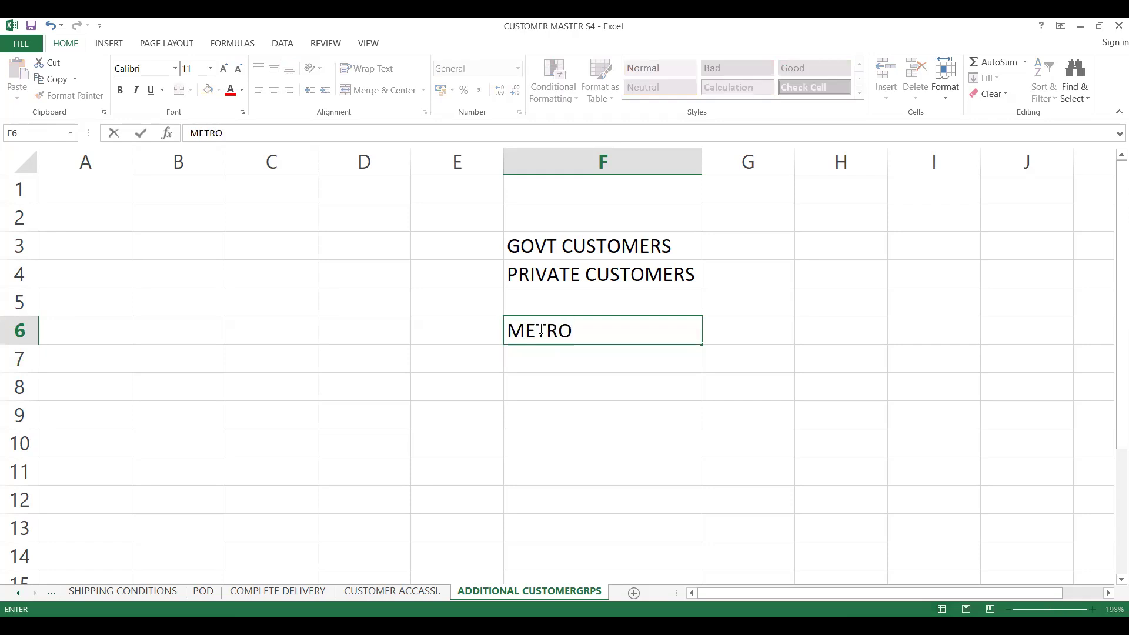
{"action": "key", "text": "Return"}
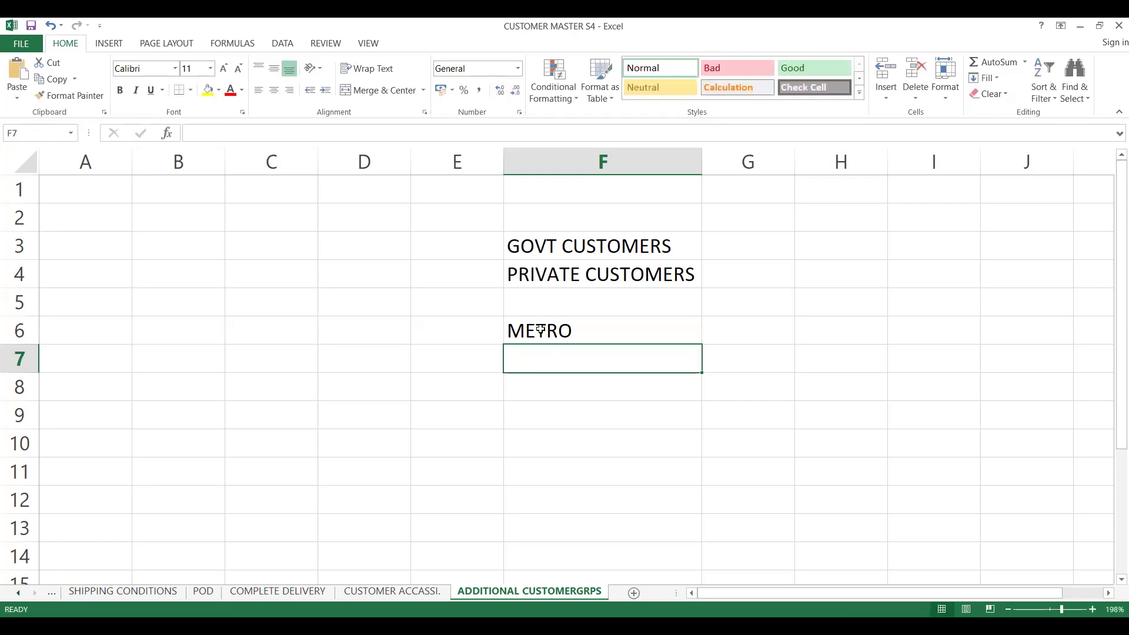
- Enter NON METRO in cell F7 and CITY in cell F8
{"action": "type", "text": "NON METRO"}
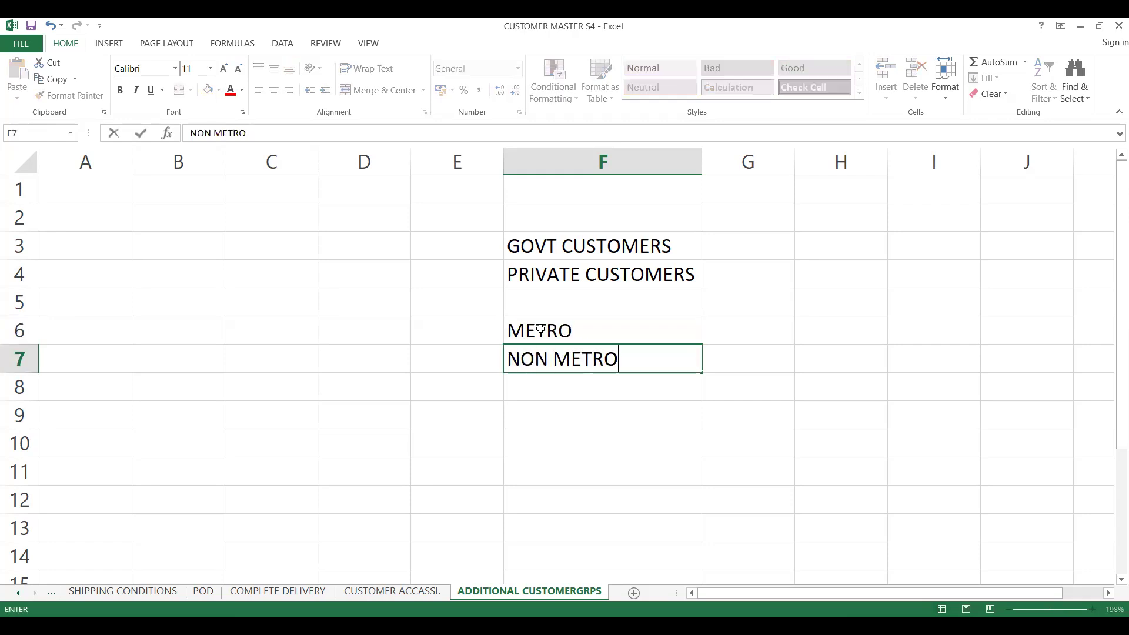
{"action": "key", "text": "Return"}
{"action": "type", "text": "CITY"}
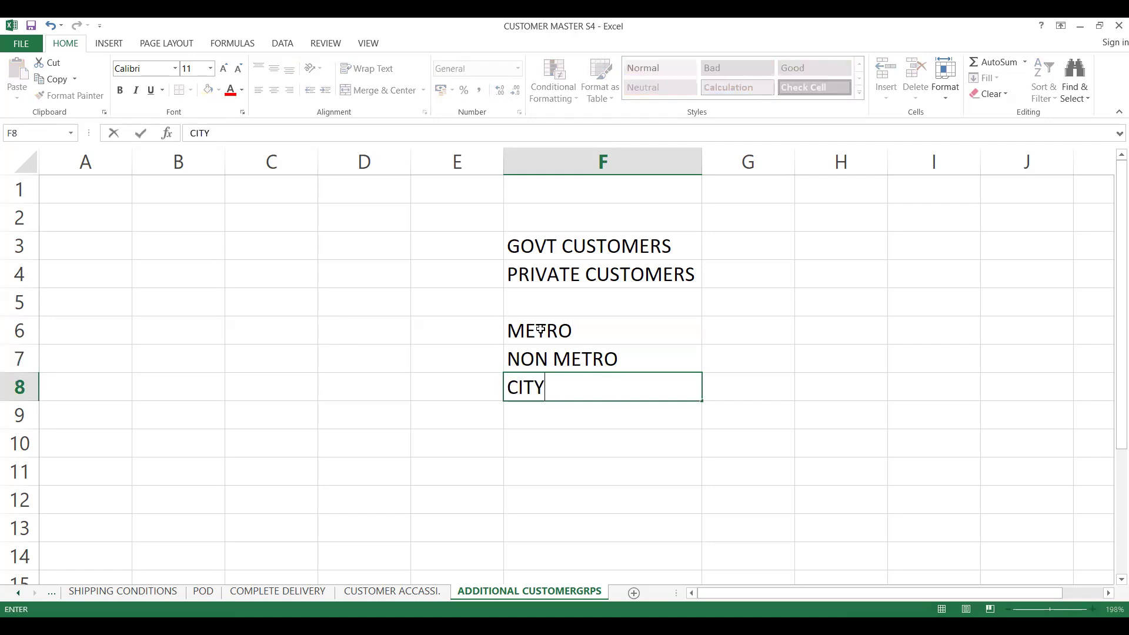
{"action": "key", "text": "Return"}
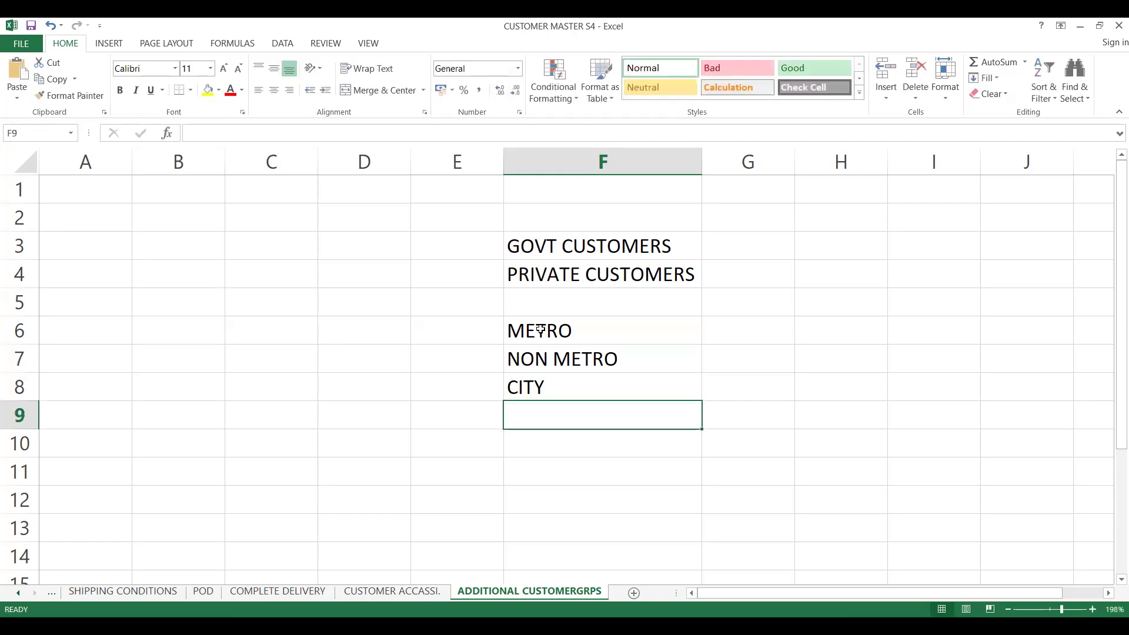
- Enter TOWNS in cell F9 and VILLAGES in cell F10
{"action": "type", "text": "TOWNS"}
{"action": "key", "text": "Return"}
{"action": "type", "text": "VILLA"}
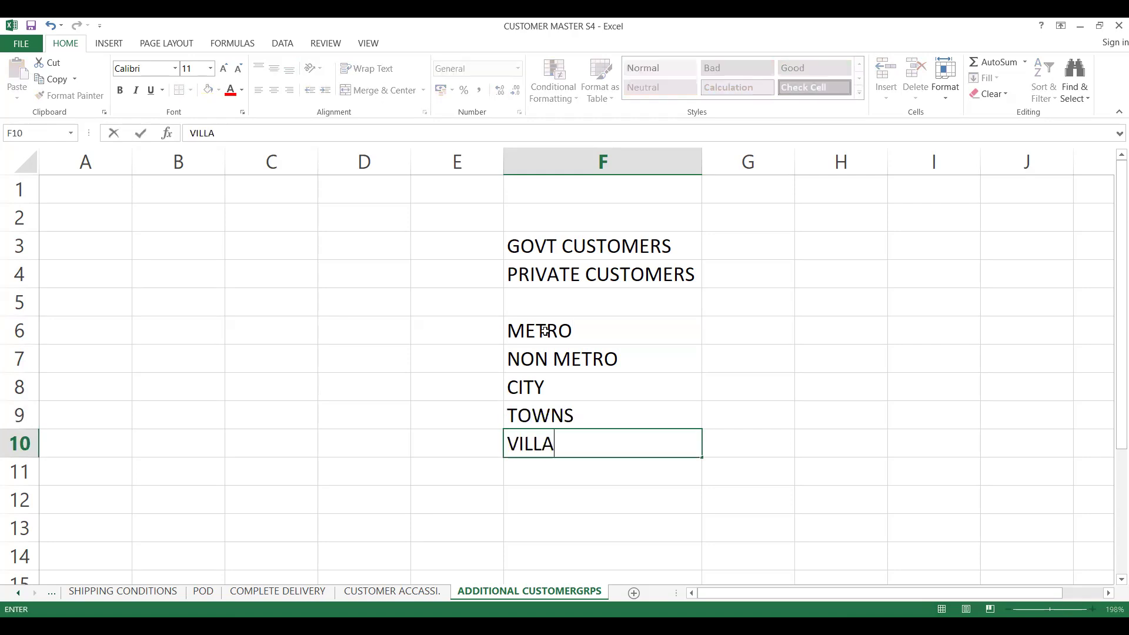
{"action": "type", "text": "GES"}
- Label cell E3 as CG1
{"action": "left_click", "coordinate": [450, 323]}
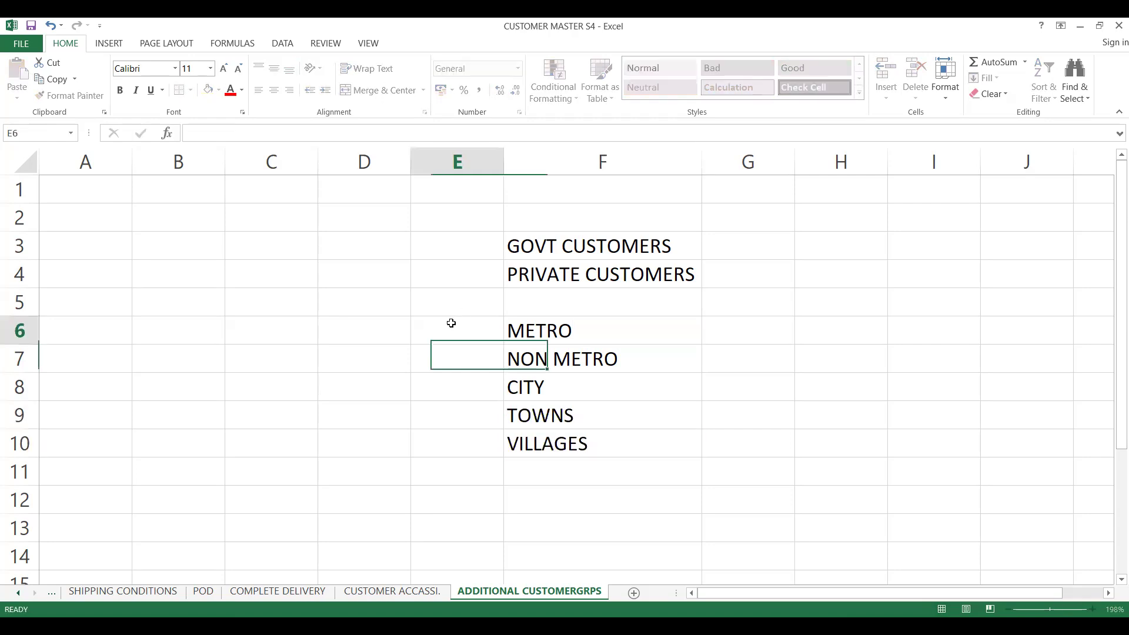
{"action": "left_click", "coordinate": [441, 254]}
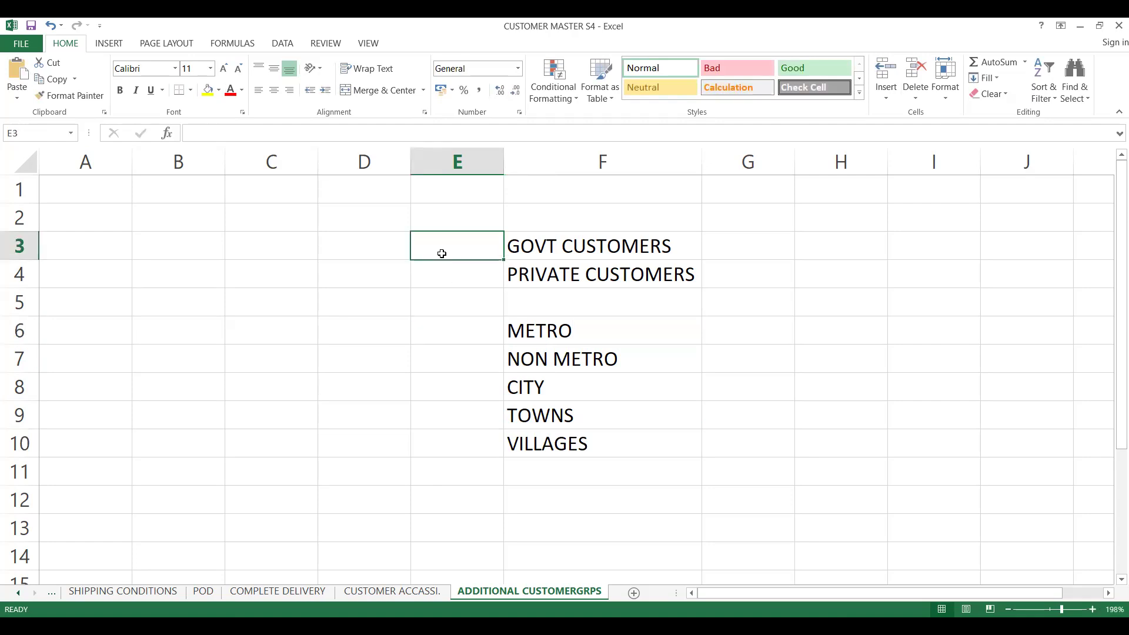
{"action": "type", "text": "CG1"}
{"action": "key", "text": "Return"}
{"action": "key", "text": "Return"}
{"action": "key", "text": "Return"}
{"action": "key", "text": "Return"}
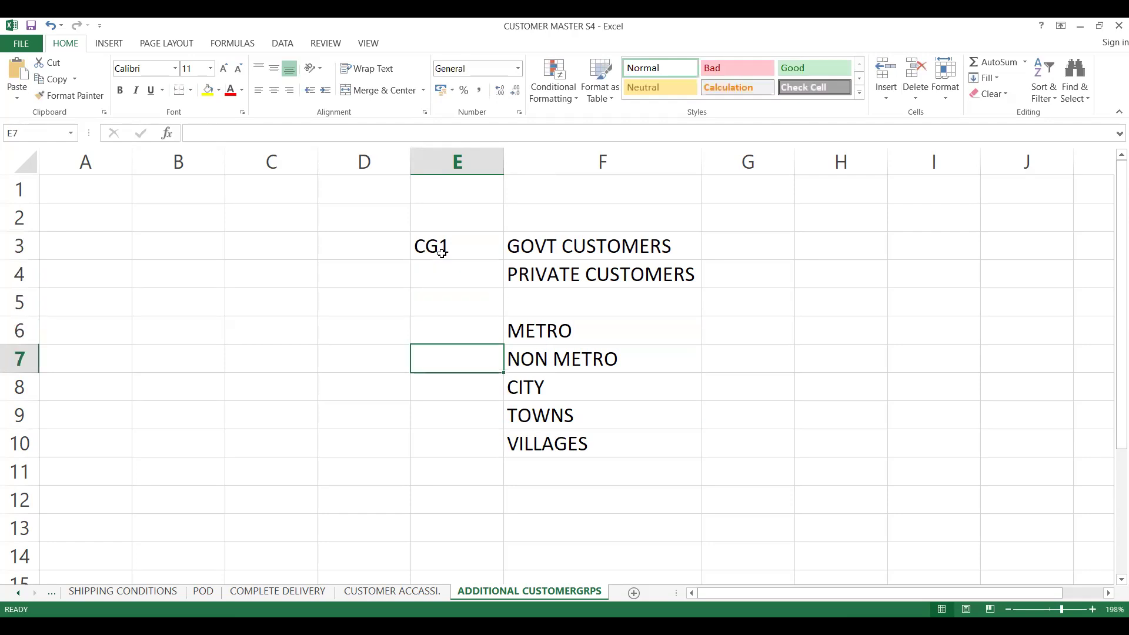
- Label cell E6 as CG2
{"action": "key", "text": "Up"}
{"action": "type", "text": "CG2"}
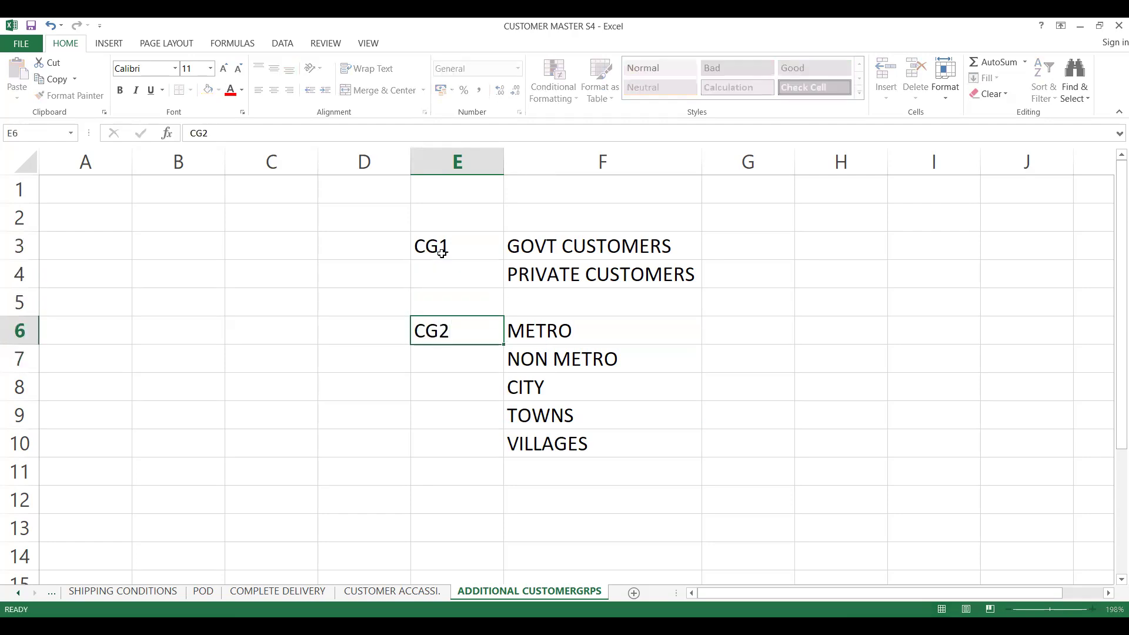
{"action": "key", "text": "Return"}
{"action": "key", "text": "Return"}
{"action": "key", "text": "Return"}
{"action": "key", "text": "Return"}
{"action": "key", "text": "Return"}
{"action": "key", "text": "Return"}
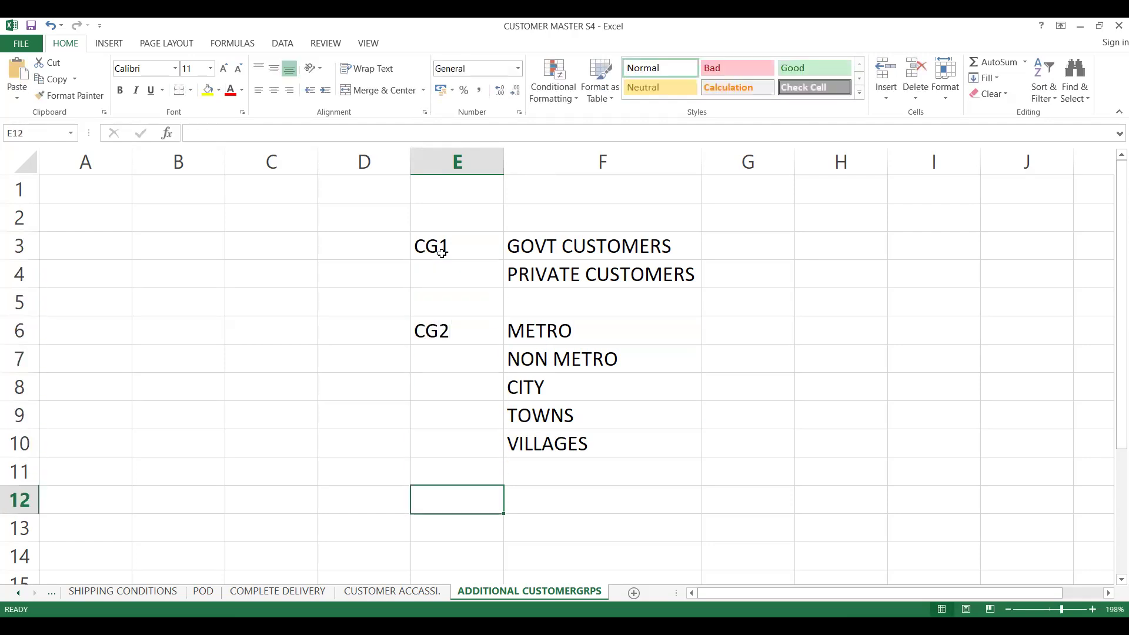
- Label cell E12 as CG3 and enter OUTLET TYPE beside it in F12
{"action": "type", "text": "CG3"}
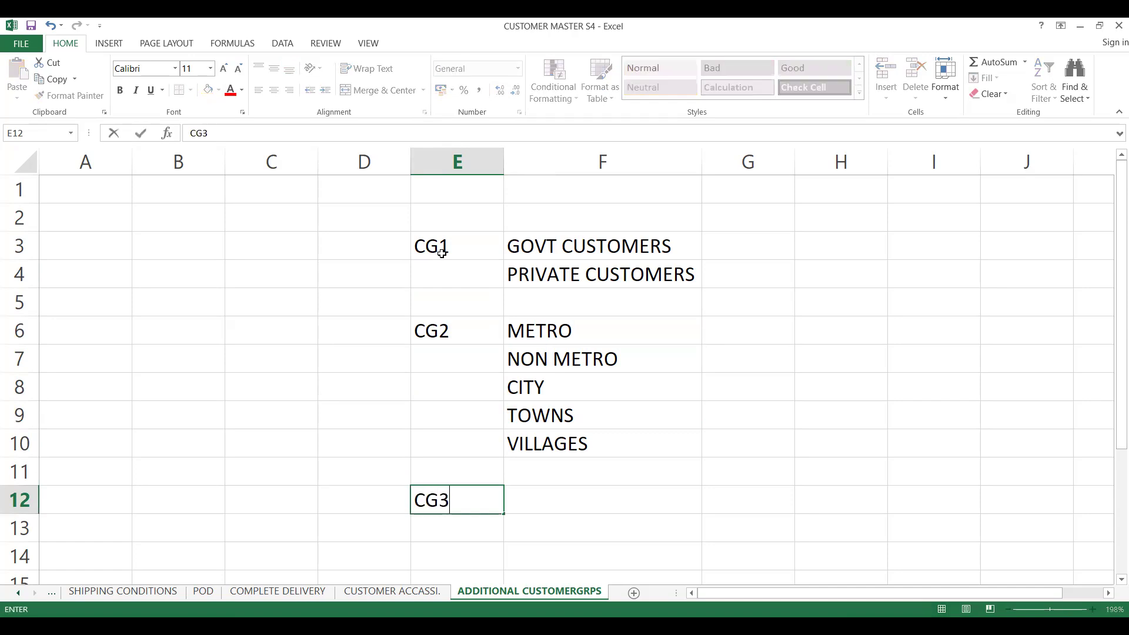
{"action": "key", "text": "Tab"}
{"action": "type", "text": "PI"}
{"action": "key", "text": "BackSpace"}
{"action": "key", "text": "BackSpace"}
{"action": "type", "text": "OU"}
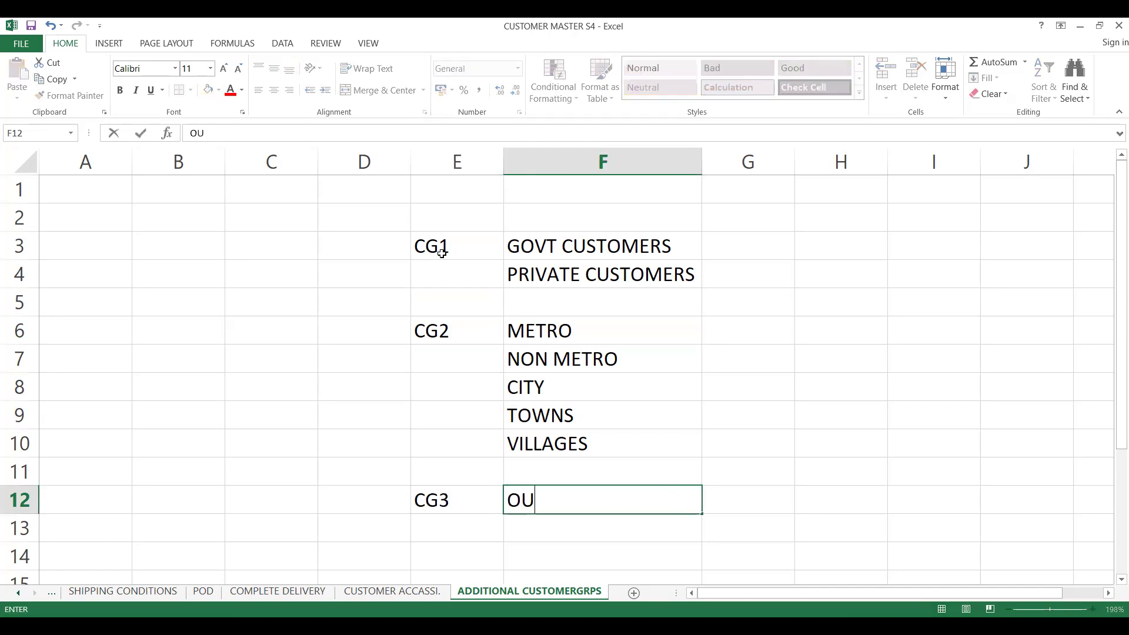
{"action": "type", "text": "TLET TYPE"}
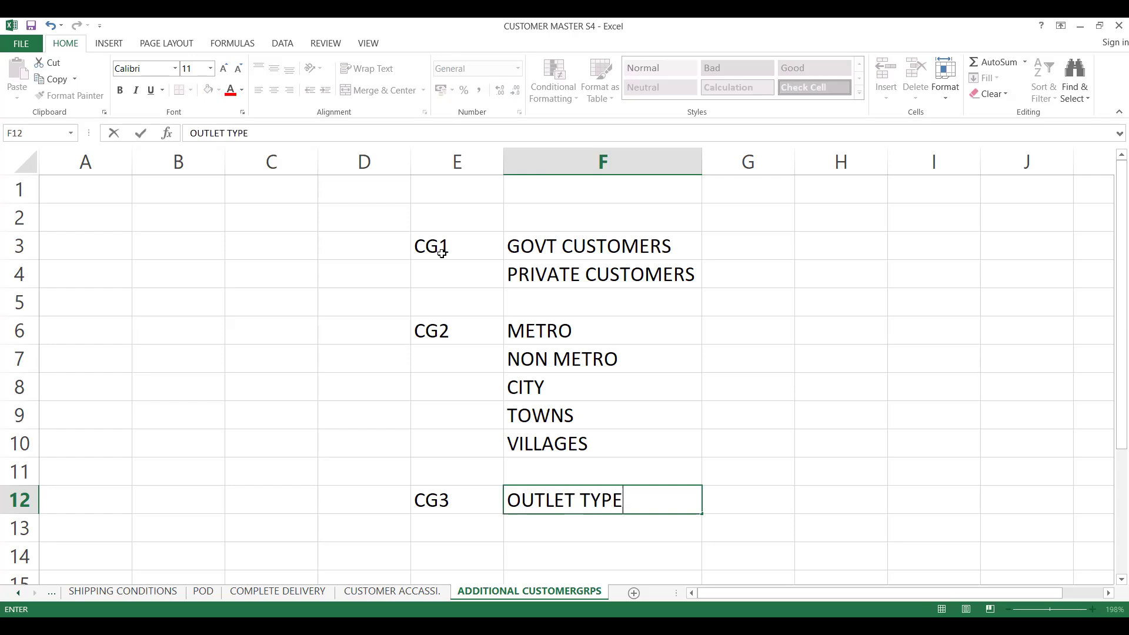
{"action": "key", "text": "ctrl+Return"}
- Label cell E13 as CG4
{"action": "key", "text": "Down"}
{"action": "key", "text": "Left"}
{"action": "type", "text": "CG3"}
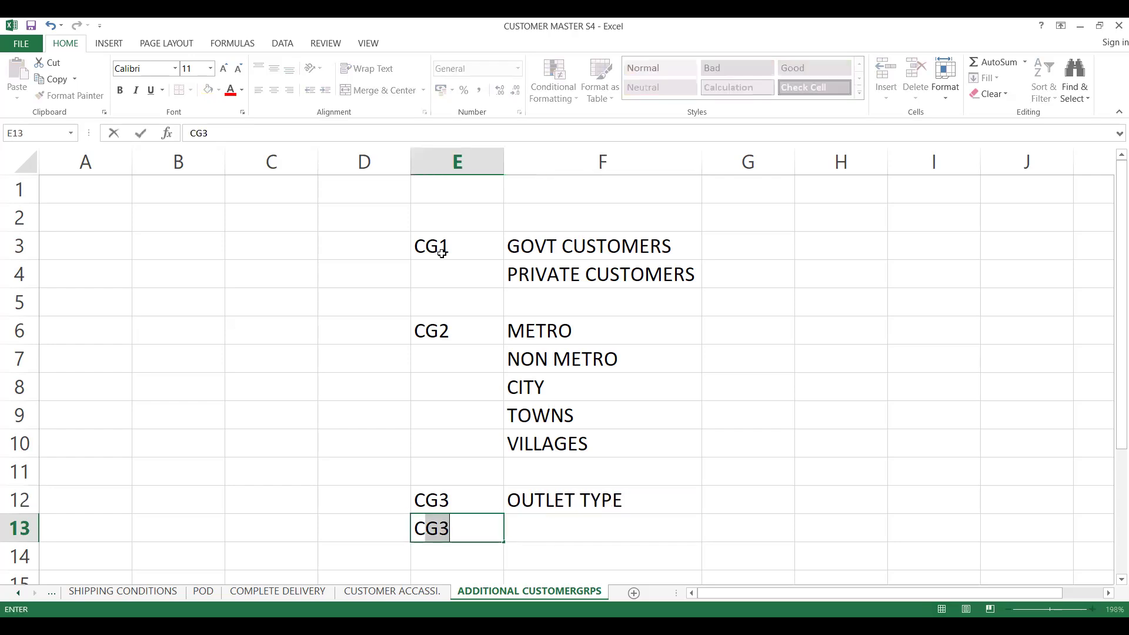
{"action": "type", "text": "4"}
{"action": "key", "text": "Tab"}
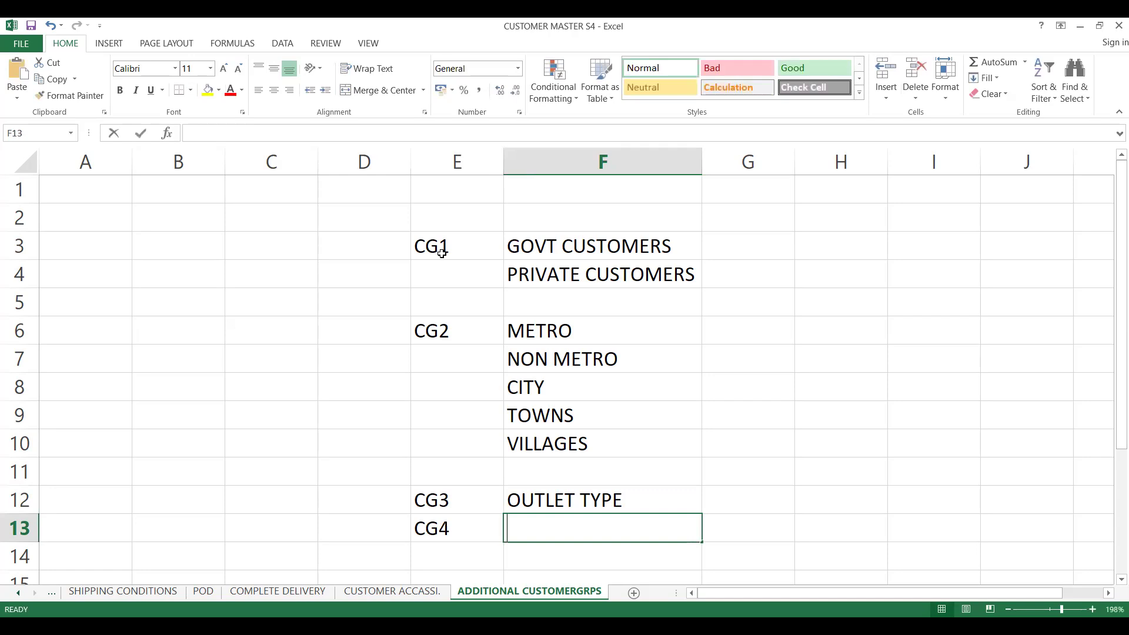
- Enter OUTLET SUB TYPE in cell F13
{"action": "type", "text": "OUTLET SU"}
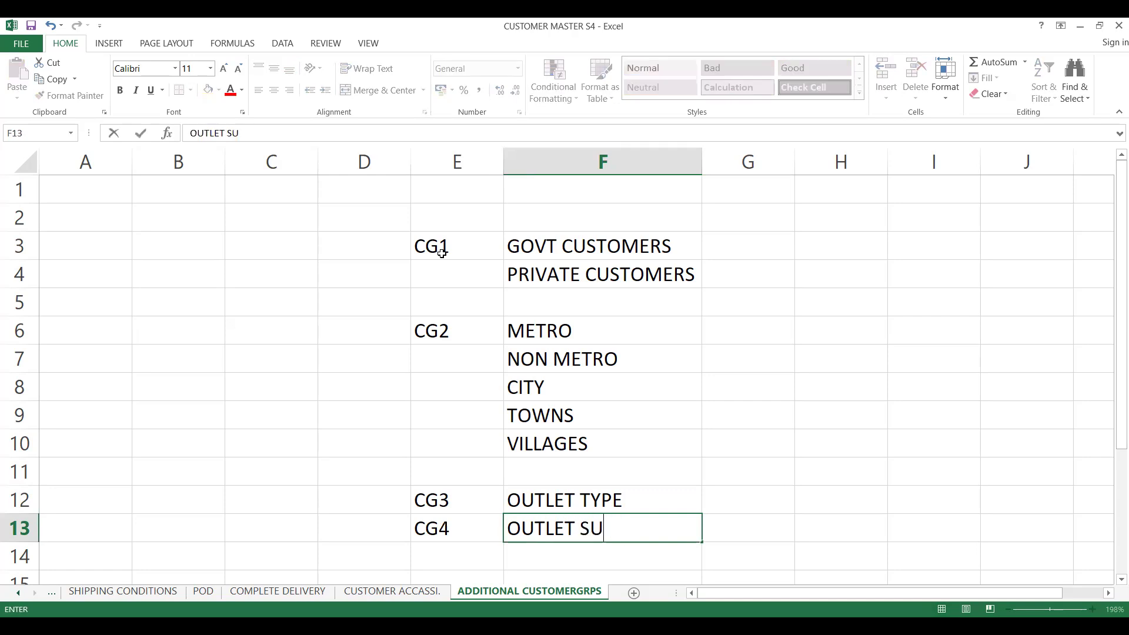
{"action": "type", "text": "B TYPE"}
{"action": "key", "text": "Down"}
{"action": "key", "text": "Down"}
{"action": "key", "text": "Down"}
{"action": "key", "text": "Down"}
{"action": "key", "text": "Down"}
{"action": "key", "text": "Down"}
{"action": "key", "text": "Down"}
{"action": "key", "text": "Down"}
{"action": "key", "text": "Down"}
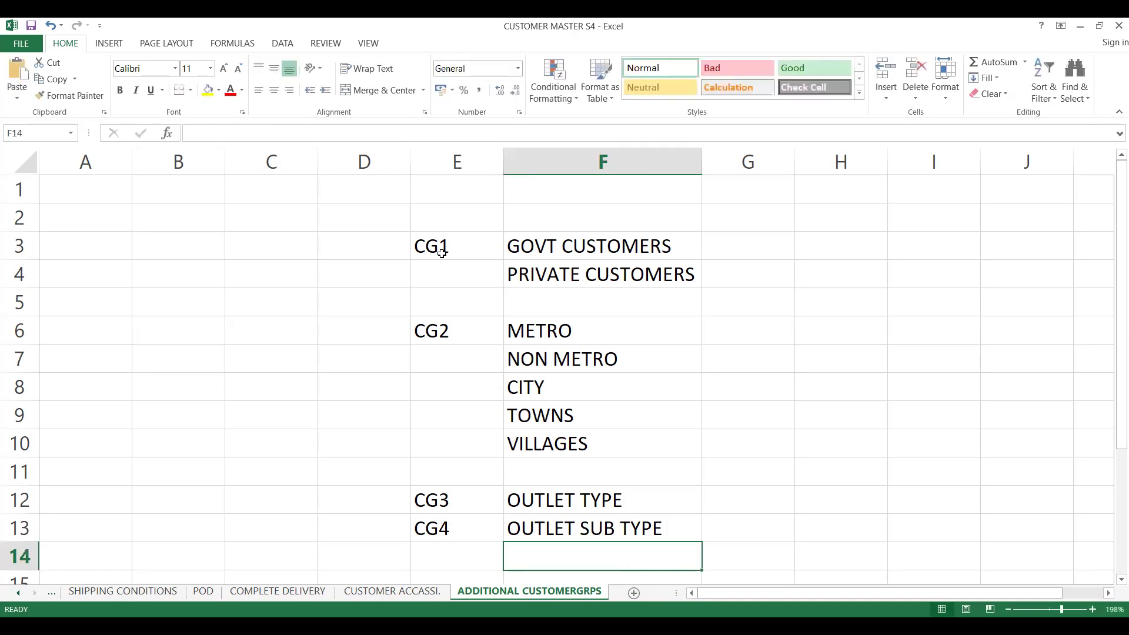
{"action": "key", "text": "Up"}
{"action": "key", "text": "Up"}
{"action": "key", "text": "Up"}
{"action": "key", "text": "Up"}
{"action": "key", "text": "Up"}
{"action": "key", "text": "Up"}
{"action": "key", "text": "Up"}
{"action": "key", "text": "Up"}
{"action": "key", "text": "Up"}
{"action": "key", "text": "Up"}
{"action": "key", "text": "Up"}
{"action": "key", "text": "Up"}
{"action": "key", "text": "Up"}
{"action": "key", "text": "Up"}
{"action": "key", "text": "Up"}
{"action": "key", "text": "Up"}
{"action": "key", "text": "Up"}
{"action": "key", "text": "Up"}
{"action": "key", "text": "Up"}
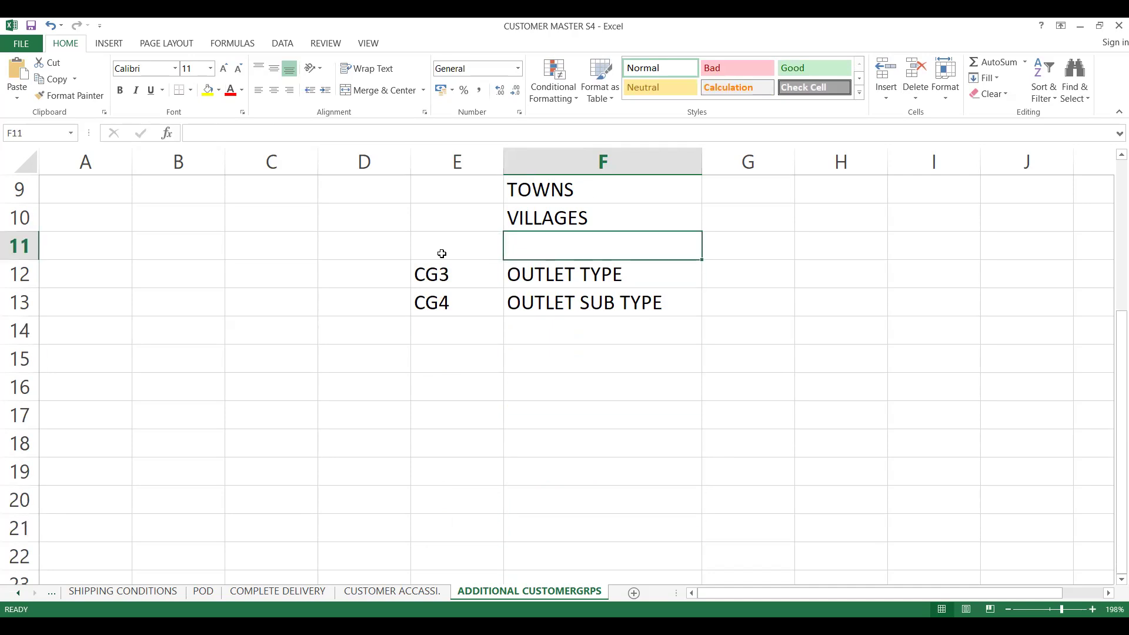
{"action": "key", "text": "Up"}
{"action": "key", "text": "Down"}
{"action": "key", "text": "Down"}
{"action": "key", "text": "Down"}
{"action": "key", "text": "Down"}
{"action": "key", "text": "Down"}
{"action": "key", "text": "Down"}
{"action": "key", "text": "Down"}
{"action": "key", "text": "Down"}
{"action": "key", "text": "Down"}
{"action": "key", "text": "Down"}
{"action": "key", "text": "Down"}
{"action": "key", "text": "Down"}
{"action": "key", "text": "Down"}
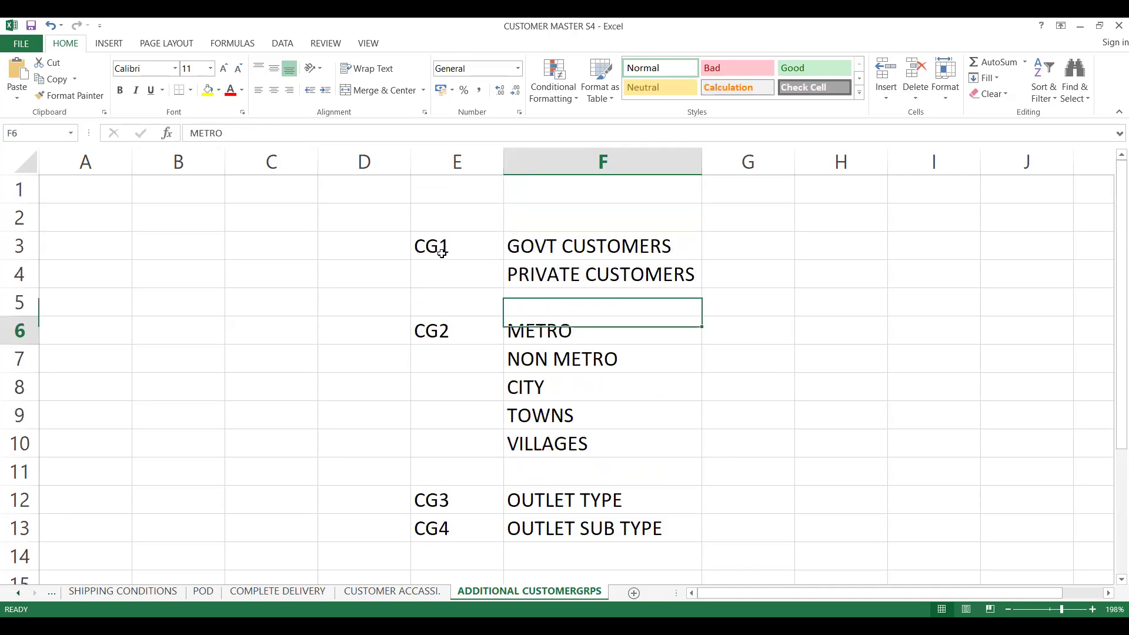
{"action": "key", "text": "Up"}
{"action": "key", "text": "Up"}
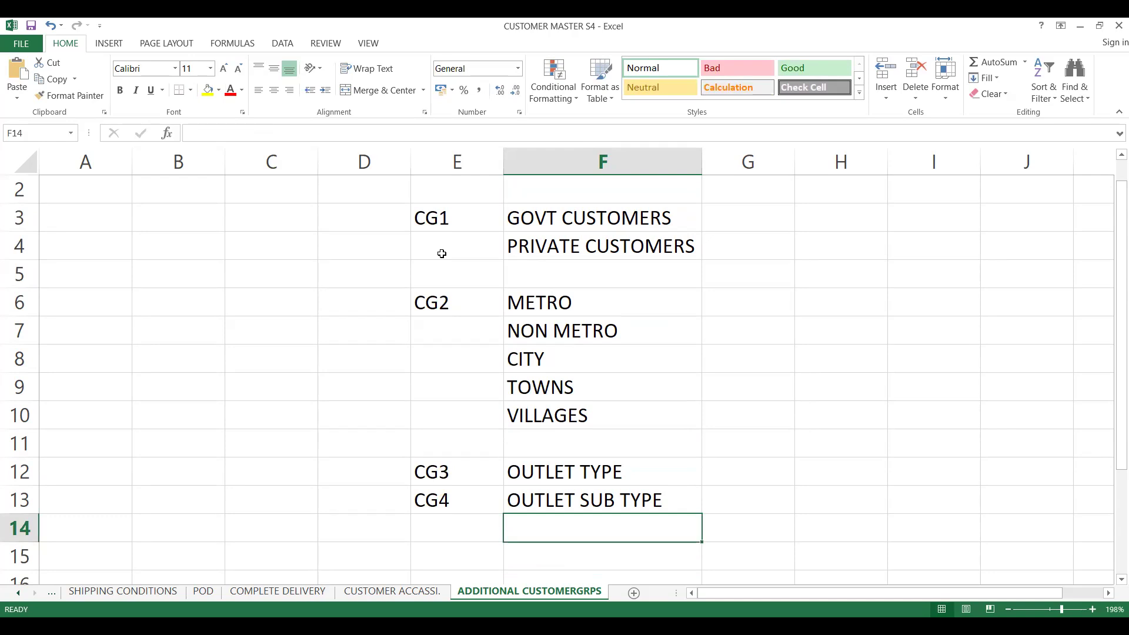
{"action": "key", "text": "Down"}
{"action": "key", "text": "Down"}
{"action": "key", "text": "Down"}
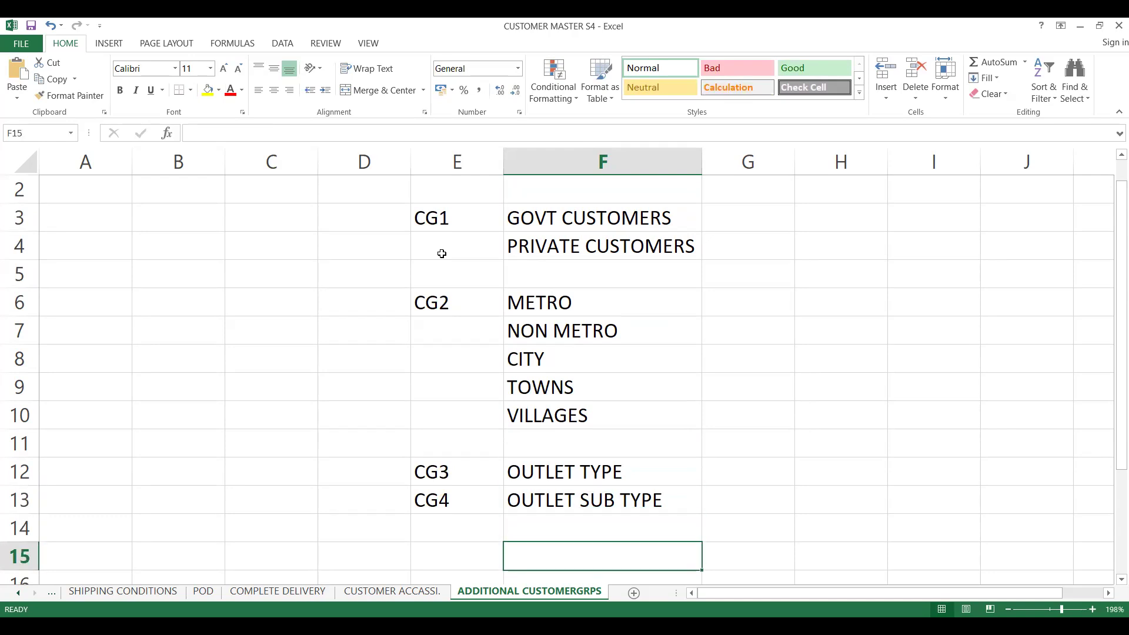
{"action": "key", "text": "Up"}
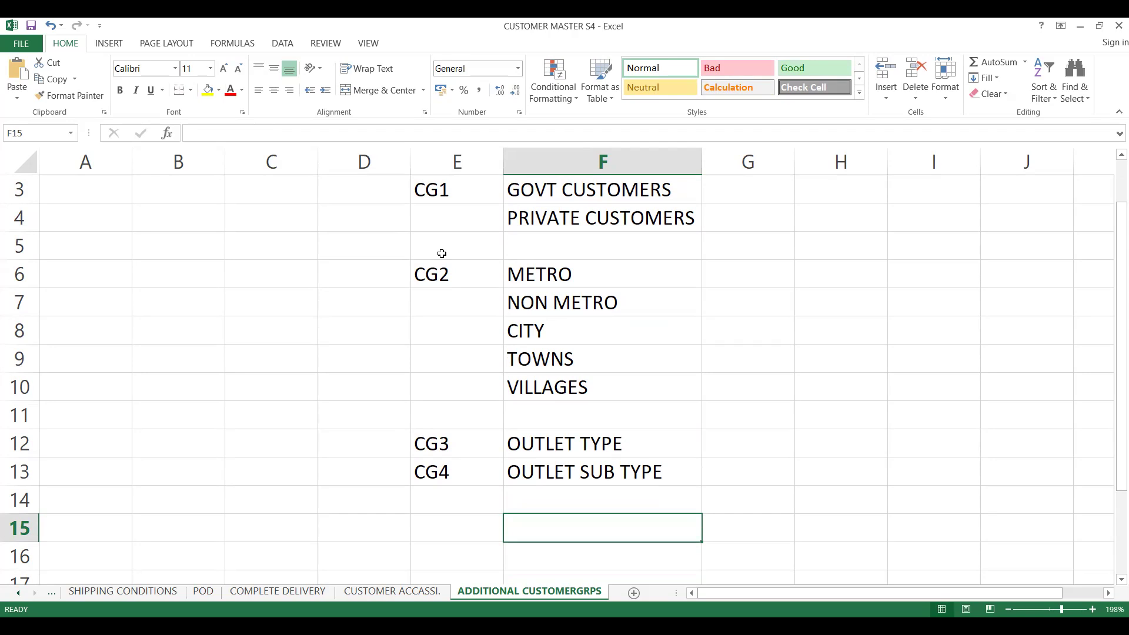
- Clear the CG4 label from cell E13
{"action": "key", "text": "Left"}
{"action": "key", "text": "Up"}
{"action": "key", "text": "Up"}
{"action": "key", "text": "Delete"}
- Label cell E15 as CG4
{"action": "key", "text": "Down"}
{"action": "key", "text": "Down"}
{"action": "key", "text": "Up"}
{"action": "key", "text": "Down"}
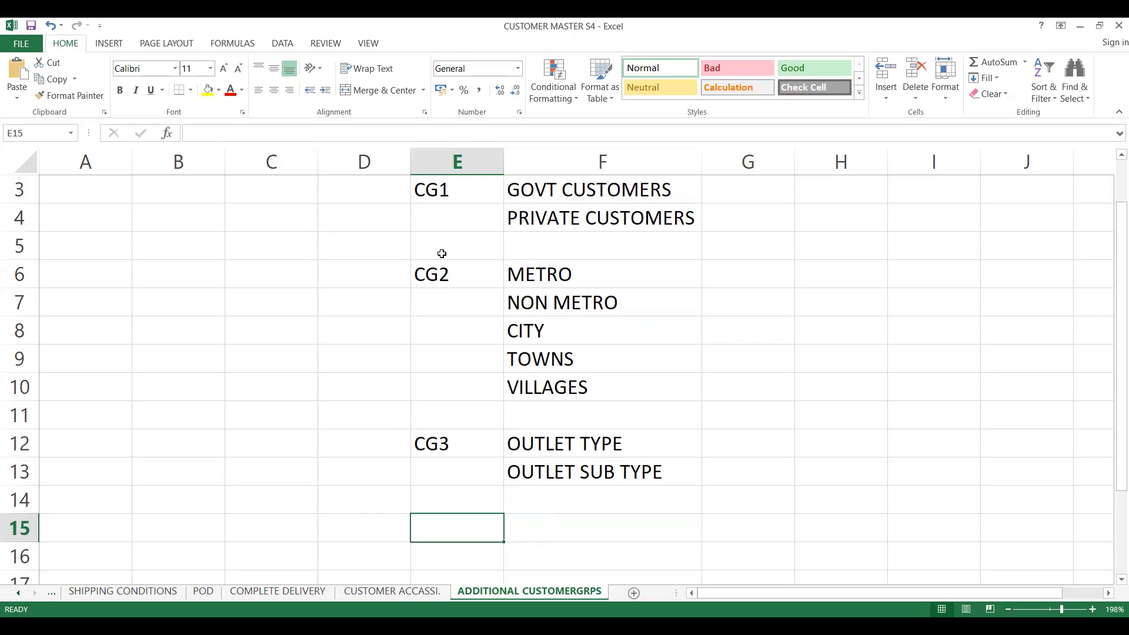
{"action": "type", "text": "CG4"}
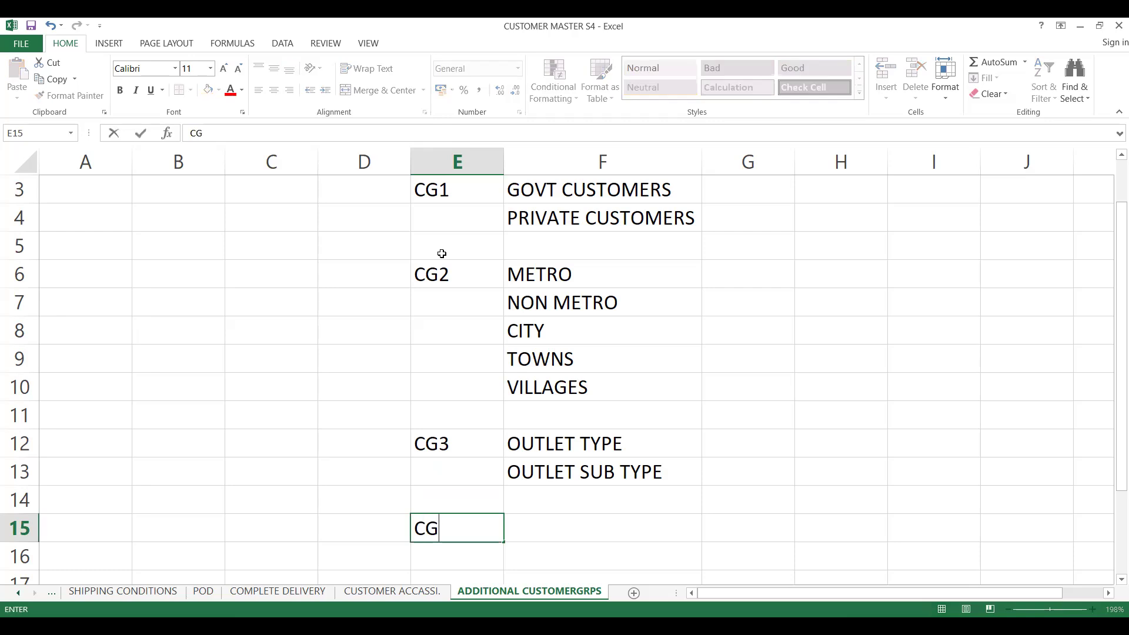
{"action": "key", "text": "Tab"}
- Enter WARRANTY in cell F15
{"action": "key", "text": "Down"}
{"action": "key", "text": "Down"}
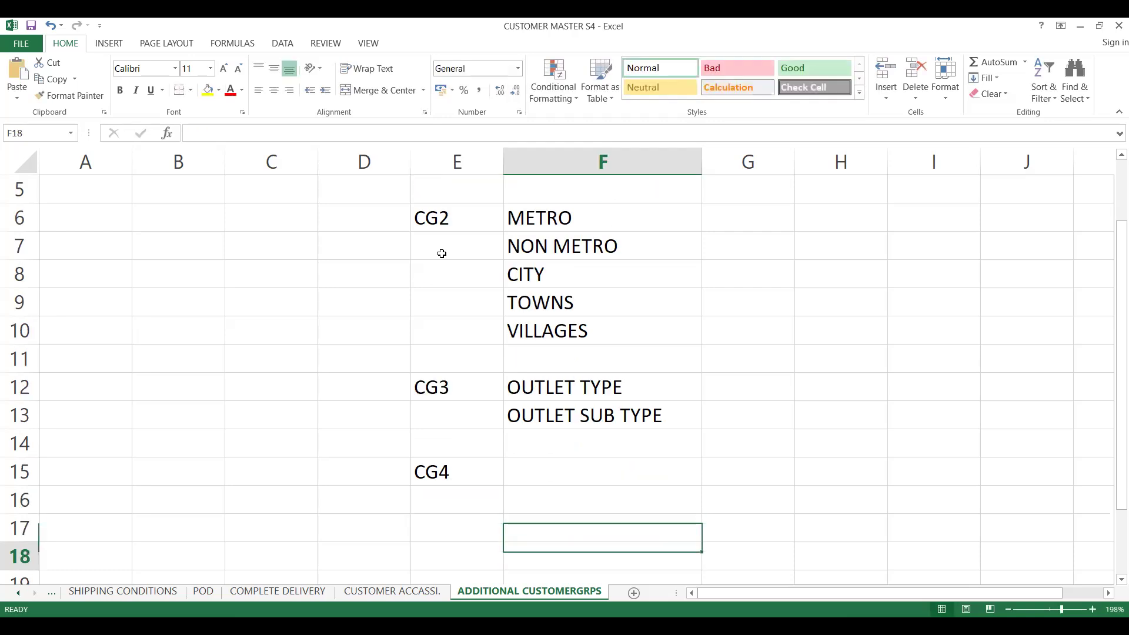
{"action": "key", "text": "Up"}
{"action": "key", "text": "Up"}
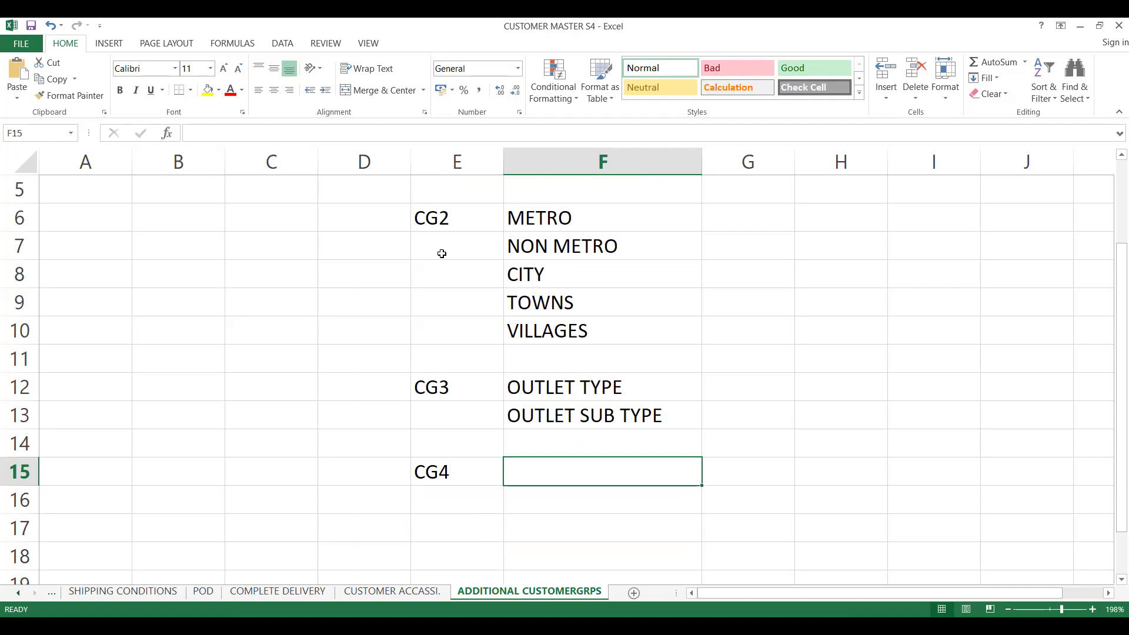
{"action": "type", "text": "WARRANTY"}
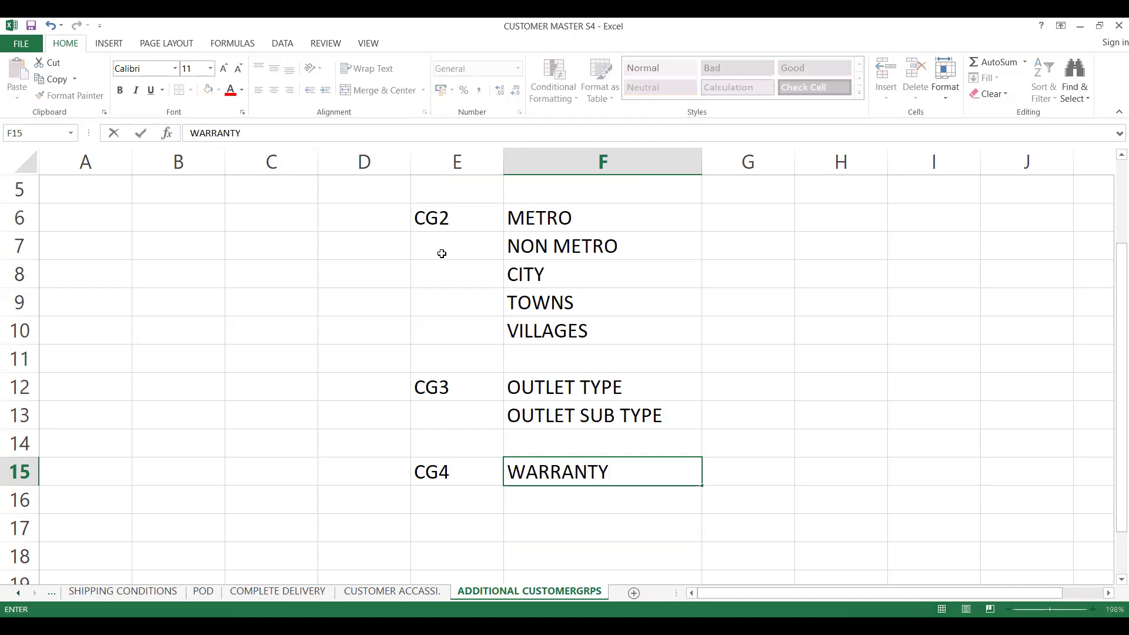
{"action": "key", "text": "Return"}
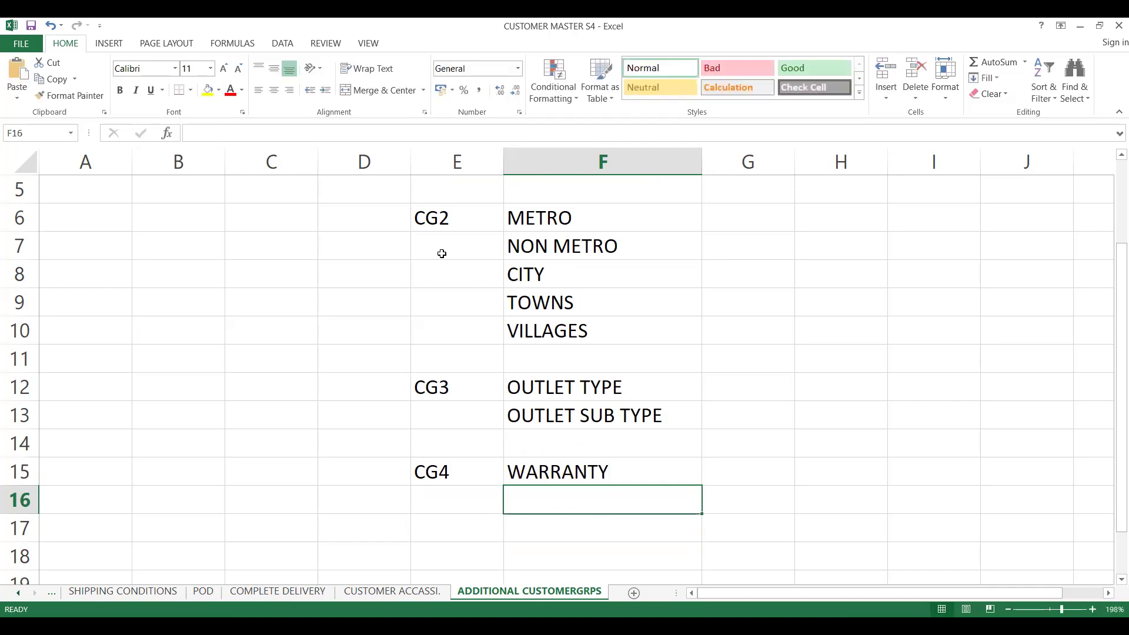
- Extend the entry in cell F15 to WARRANTY WITH 6 M
{"action": "type", "text": "N"}
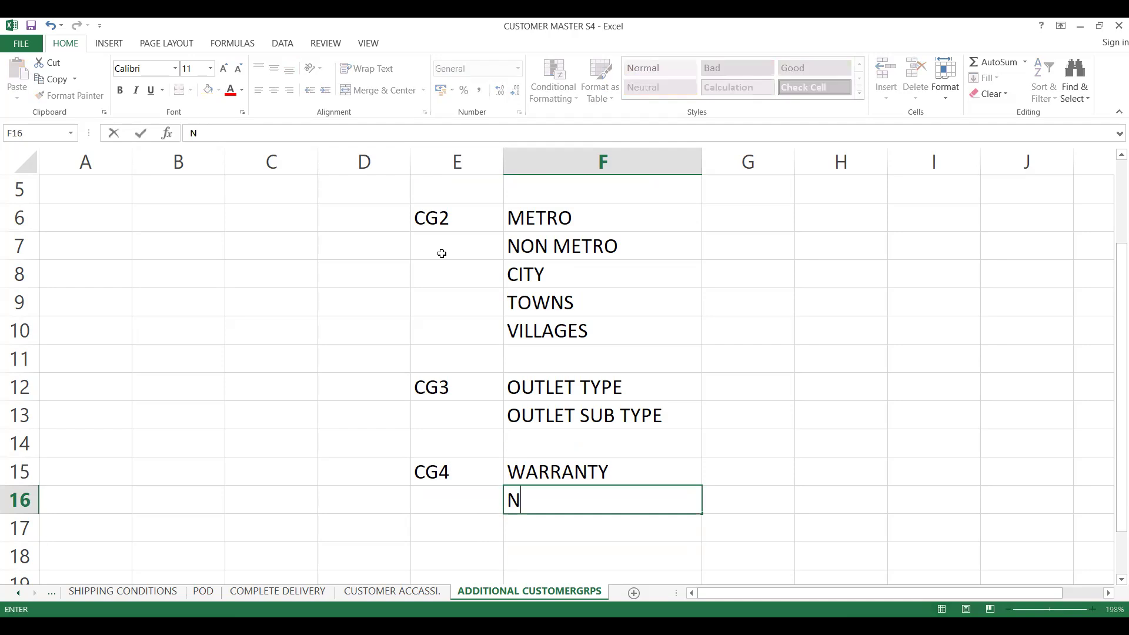
{"action": "key", "text": "BackSpace"}
{"action": "double_click", "coordinate": [627, 478]}
{"action": "type", "text": "WITH"}
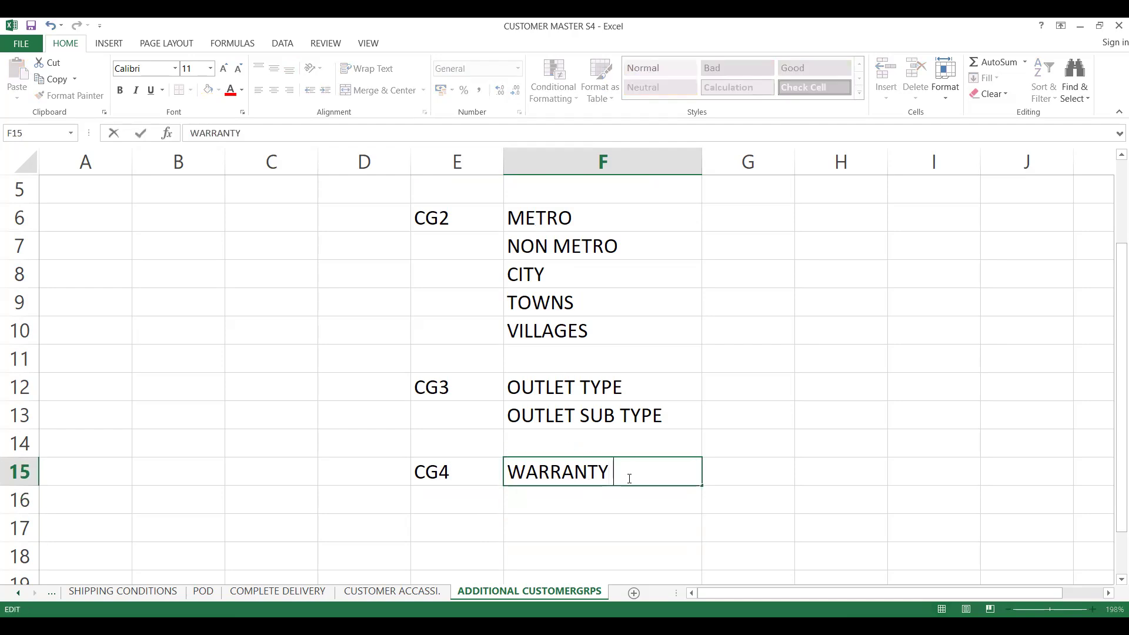
{"action": "type", "text": " 5"}
{"action": "key", "text": "BackSpace"}
{"action": "type", "text": "6 M"}
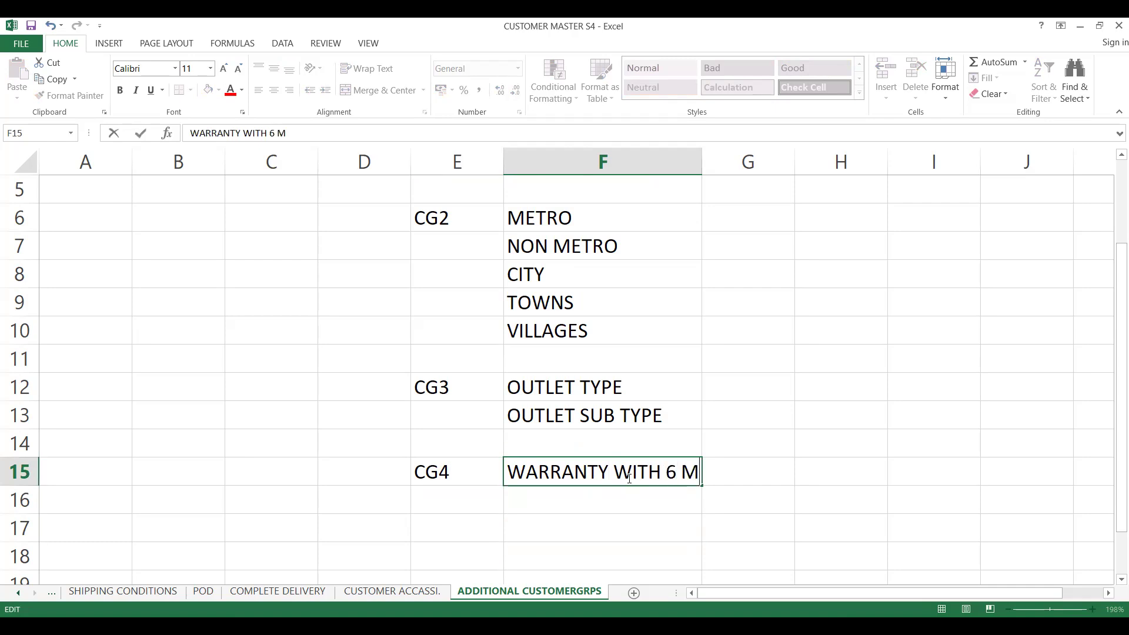
- Enter WARRANTY WITH 12 M in cell F16 and WARRANTY WITH 24 M in cell F17
{"action": "left_click", "coordinate": [575, 493]}
{"action": "type", "text": "WARRANTY WITH 6 M"}
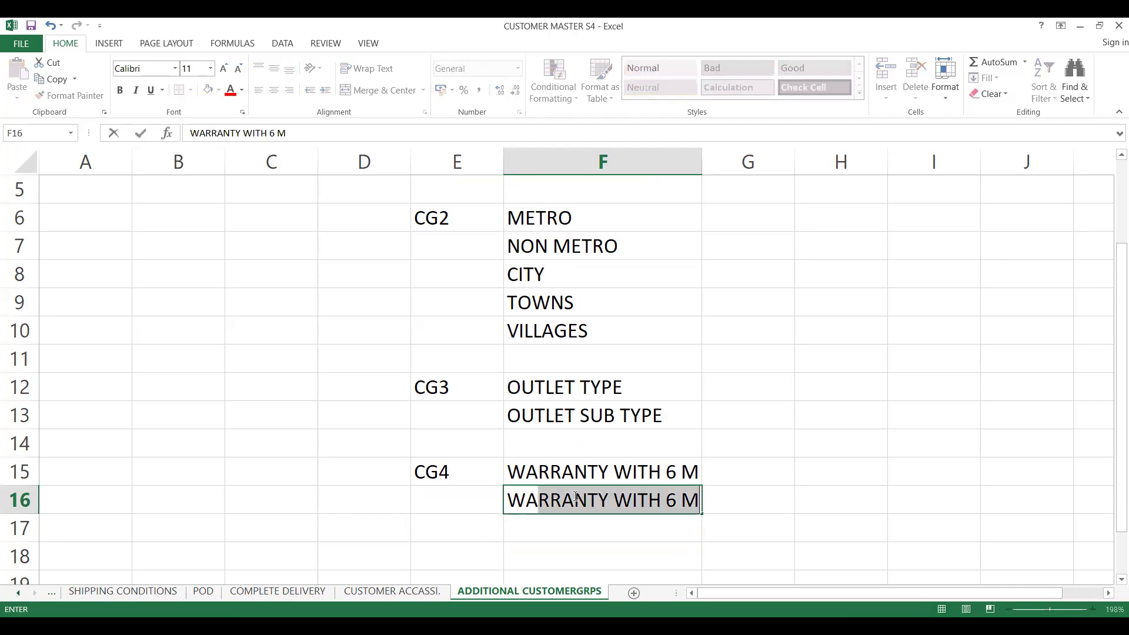
{"action": "left_click", "coordinate": [676, 499]}
{"action": "key", "text": "BackSpace"}
{"action": "type", "text": "12"}
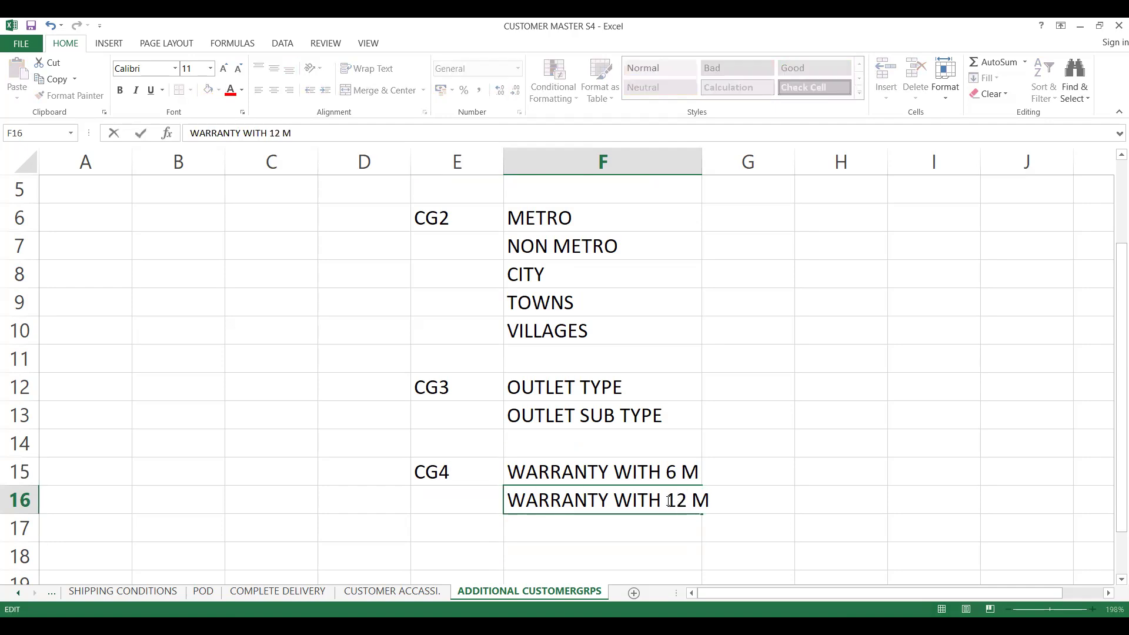
{"action": "left_click", "coordinate": [617, 528]}
{"action": "type", "text": "WA"}
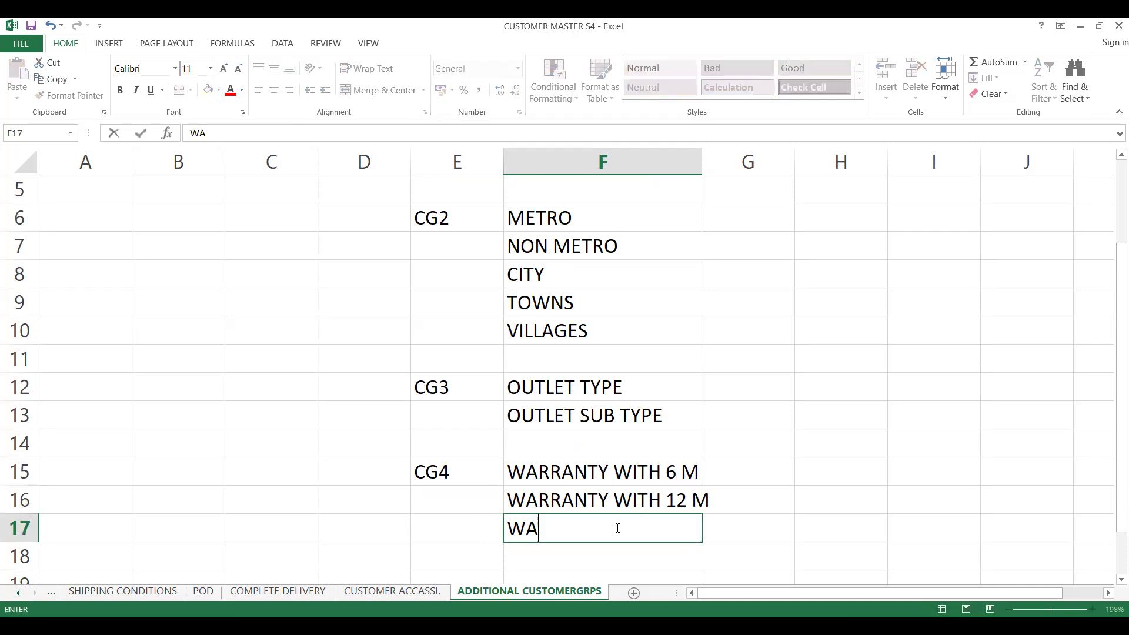
{"action": "type", "text": "RRANTY WI"}
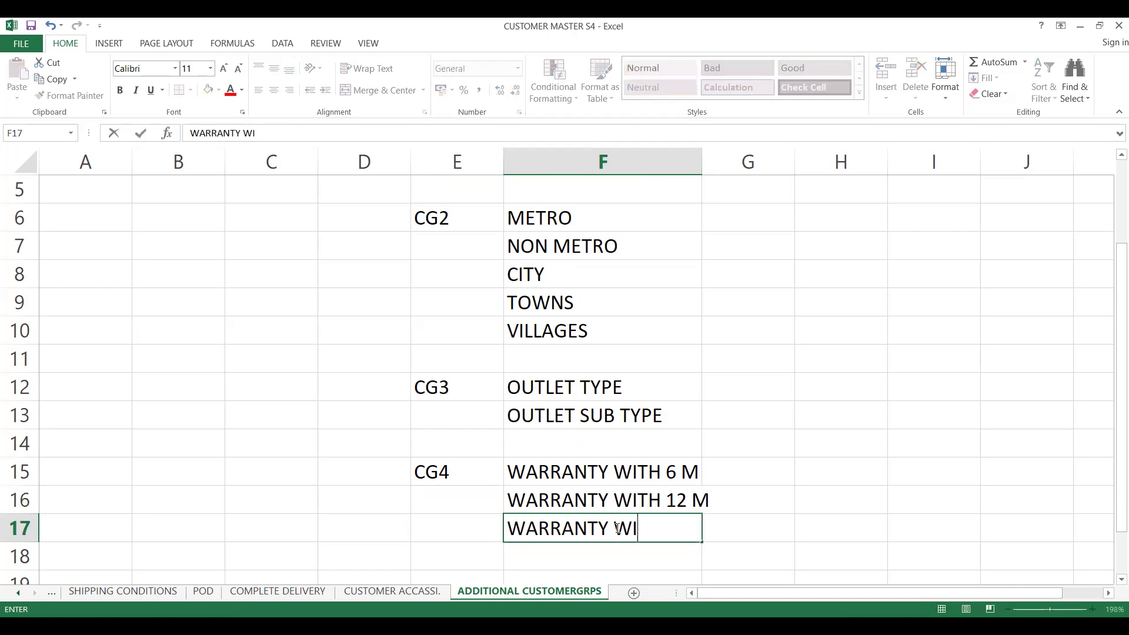
{"action": "type", "text": "TH 24 M"}
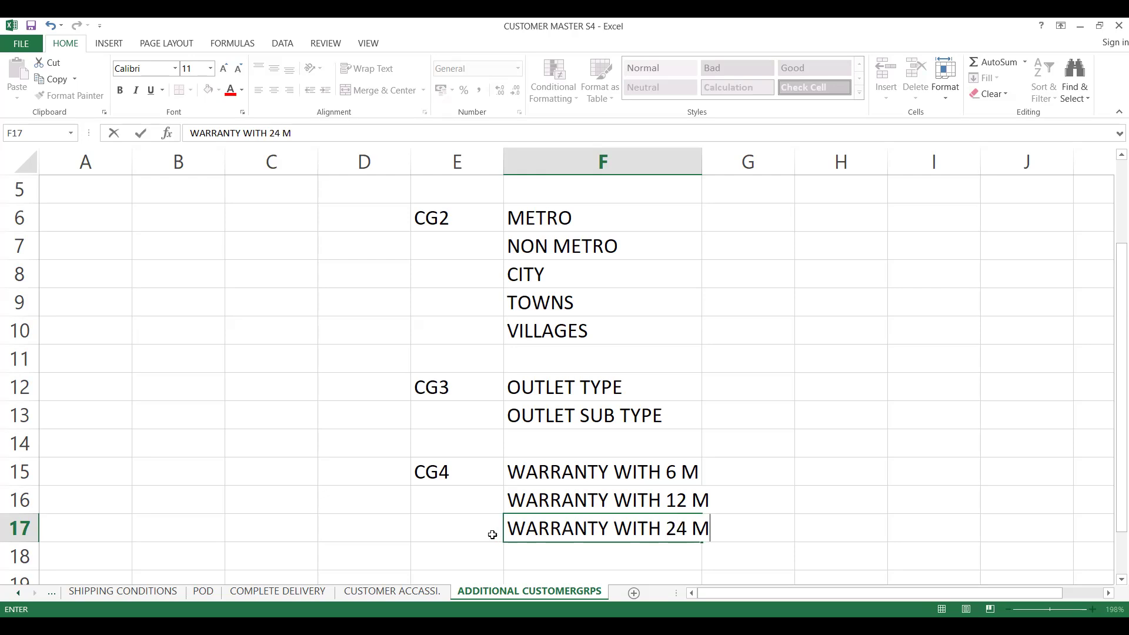
{"action": "left_click", "coordinate": [473, 504]}
{"action": "key", "text": "Up"}
{"action": "key", "text": "Up"}
{"action": "key", "text": "Up"}
{"action": "key", "text": "Up"}
{"action": "key", "text": "Up"}
{"action": "key", "text": "Up"}
{"action": "key", "text": "Up"}
{"action": "key", "text": "Up"}
{"action": "key", "text": "Up"}
{"action": "key", "text": "Up"}
{"action": "key", "text": "Up"}
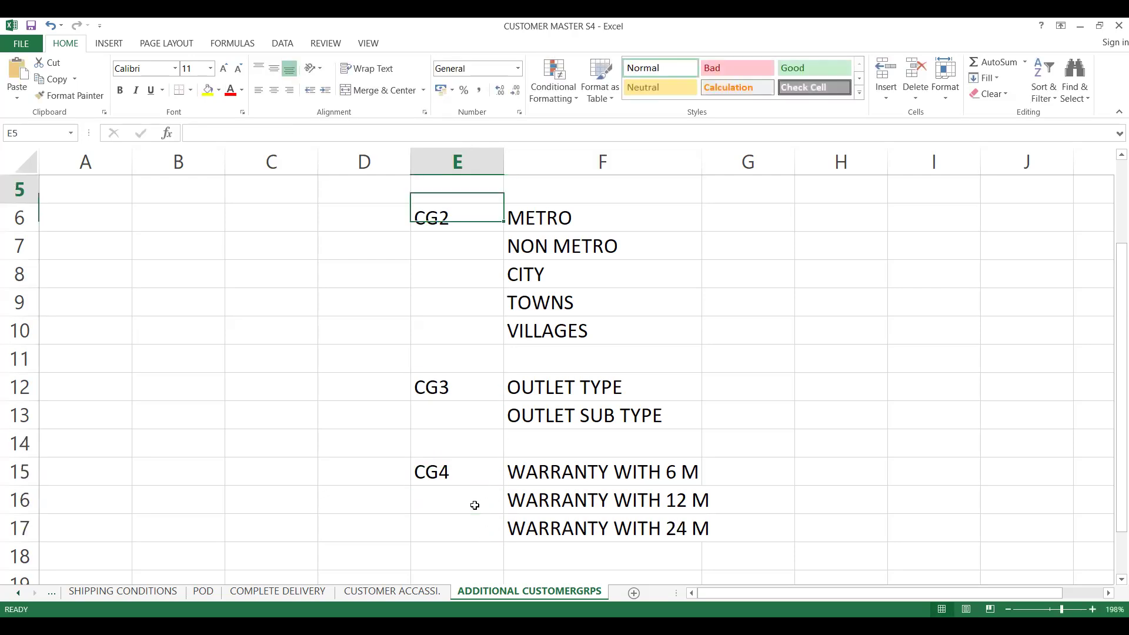
{"action": "key", "text": "Up"}
{"action": "key", "text": "Down"}
{"action": "key", "text": "Down"}
{"action": "key", "text": "Down"}
{"action": "key", "text": "Down"}
{"action": "key", "text": "Down"}
{"action": "key", "text": "Down"}
{"action": "key", "text": "Down"}
{"action": "key", "text": "Down"}
{"action": "key", "text": "Down"}
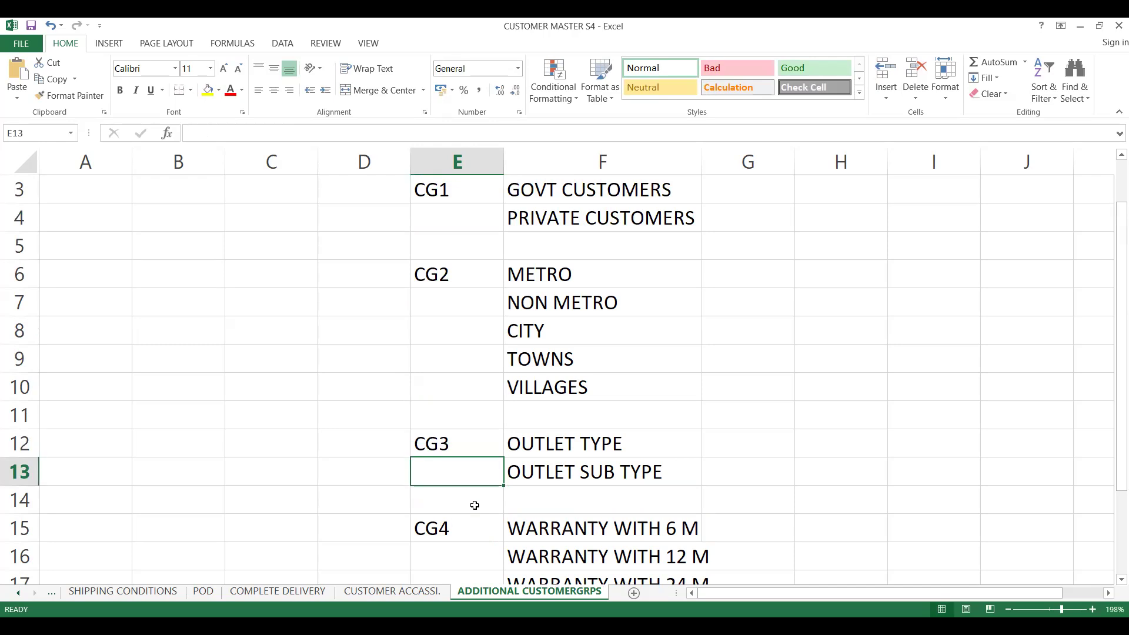
{"action": "key", "text": "Down"}
{"action": "key", "text": "Down"}
{"action": "key", "text": "Down"}
{"action": "key", "text": "Down"}
{"action": "key", "text": "Down"}
{"action": "key", "text": "Down"}
{"action": "key", "text": "Down"}
{"action": "key", "text": "Down"}
{"action": "key", "text": "Up"}
{"action": "key", "text": "Up"}
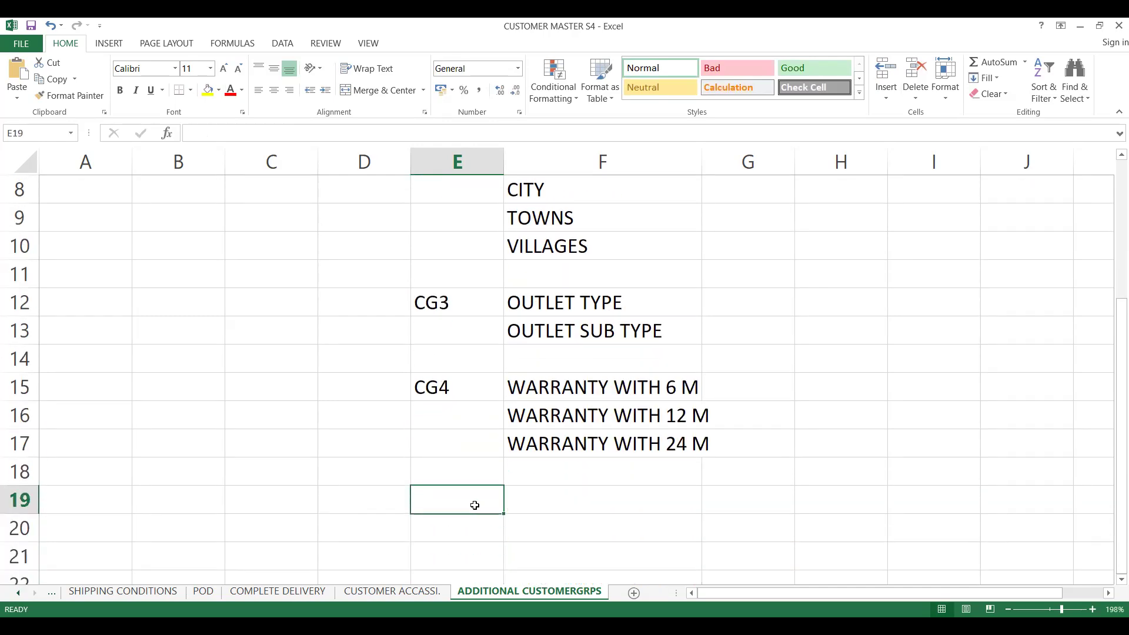
- Review the customer group categories CG1 to CG4 and their entries listed in the sheet
{"action": "key", "text": "Up"}
{"action": "key", "text": "Up"}
{"action": "key", "text": "Up"}
{"action": "key", "text": "Up"}
{"action": "key", "text": "Up"}
{"action": "key", "text": "Up"}
{"action": "key", "text": "Up"}
{"action": "key", "text": "Up"}
{"action": "key", "text": "Down"}
{"action": "key", "text": "Up"}
{"action": "key", "text": "Up"}
{"action": "key", "text": "Up"}
{"action": "key", "text": "Up"}
{"action": "key", "text": "Up"}
{"action": "key", "text": "Down"}
{"action": "key", "text": "Down"}
{"action": "key", "text": "Down"}
{"action": "key", "text": "Down"}
{"action": "key", "text": "Down"}
{"action": "key", "text": "Down"}
{"action": "key", "text": "Down"}
{"action": "key", "text": "Down"}
{"action": "key", "text": "Down"}
{"action": "key", "text": "Down"}
{"action": "key", "text": "Up"}
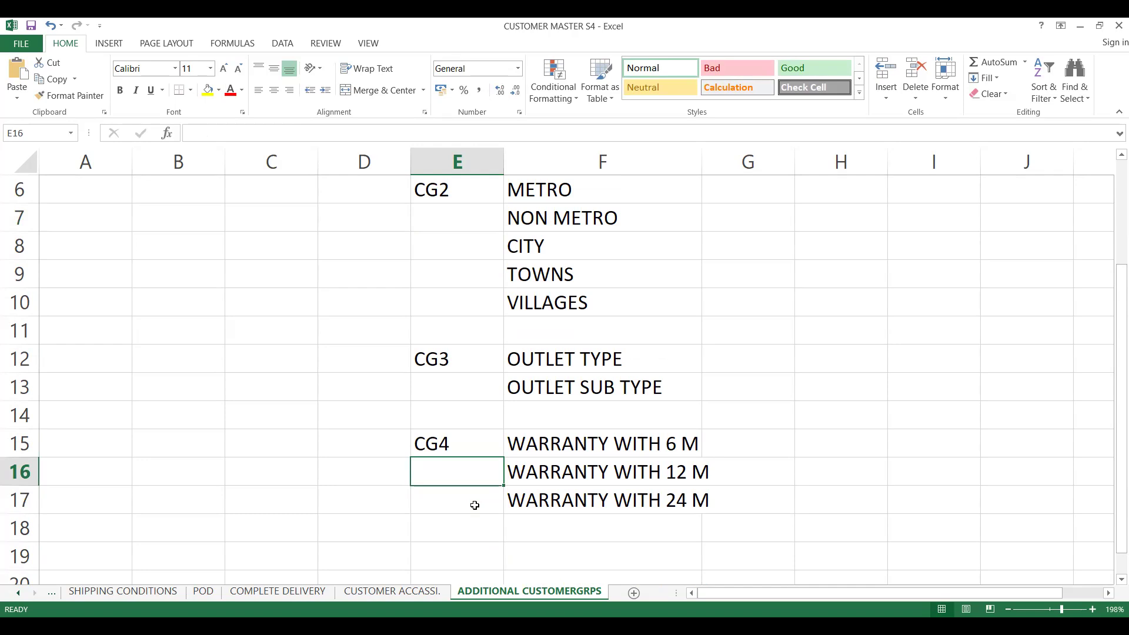
{"action": "key", "text": "Up"}
{"action": "key", "text": "Right"}
{"action": "key", "text": "Down"}
{"action": "key", "text": "Down"}
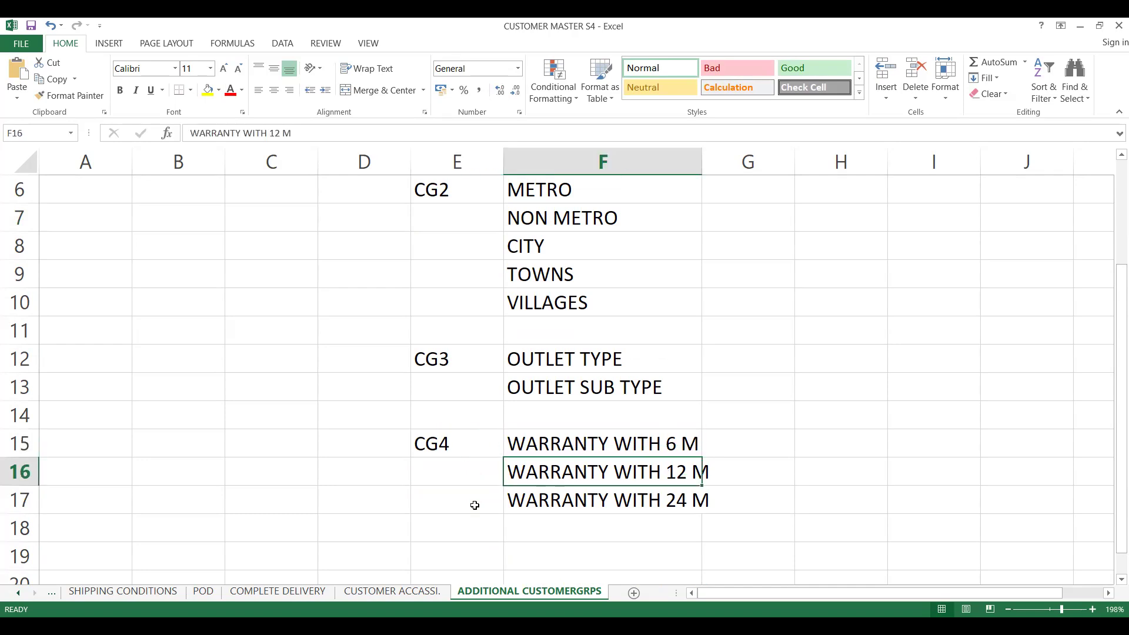
{"action": "key", "text": "Up"}
{"action": "key", "text": "Up"}
{"action": "key", "text": "Up"}
{"action": "key", "text": "Up"}
{"action": "key", "text": "Up"}
{"action": "key", "text": "Up"}
{"action": "key", "text": "Up"}
{"action": "key", "text": "Up"}
{"action": "key", "text": "Up"}
{"action": "key", "text": "Up"}
{"action": "key", "text": "Up"}
{"action": "key", "text": "Up"}
{"action": "key", "text": "Up"}
{"action": "key", "text": "Up"}
{"action": "key", "text": "Up"}
{"action": "key", "text": "Up"}
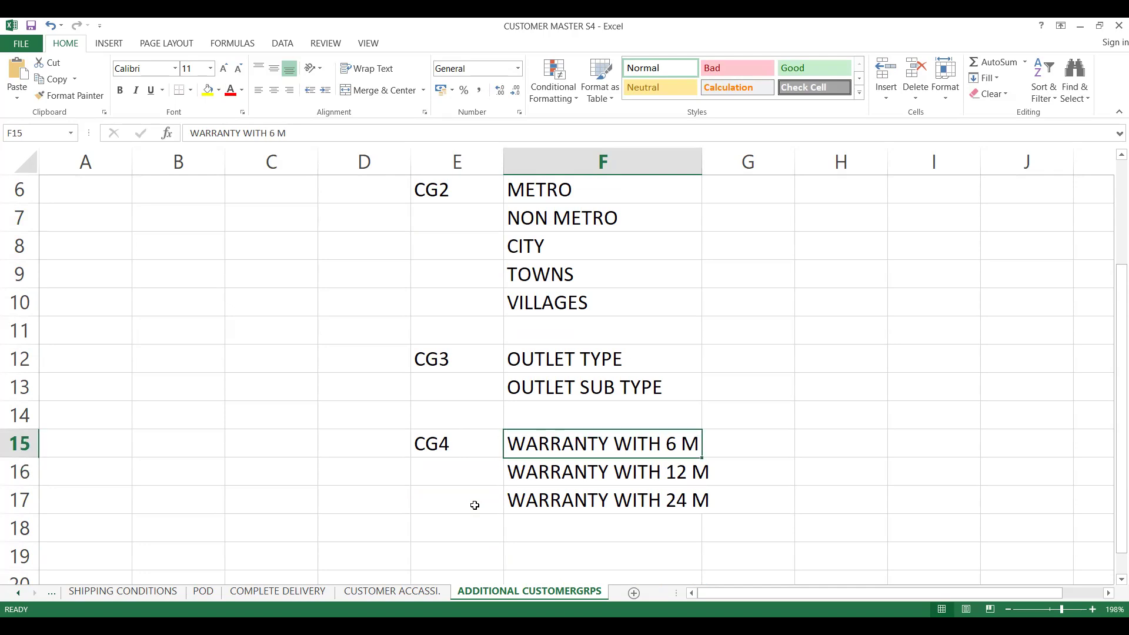
{"action": "key", "text": "Down"}
{"action": "key", "text": "Down"}
{"action": "key", "text": "Down"}
{"action": "key", "text": "Down"}
{"action": "key", "text": "Down"}
{"action": "key", "text": "Down"}
{"action": "key", "text": "Down"}
{"action": "key", "text": "Down"}
{"action": "key", "text": "Down"}
{"action": "key", "text": "Down"}
{"action": "key", "text": "Down"}
{"action": "key", "text": "Down"}
{"action": "key", "text": "Down"}
{"action": "key", "text": "Down"}
{"action": "key", "text": "Down"}
{"action": "key", "text": "Down"}
{"action": "key", "text": "Down"}
{"action": "key", "text": "Down"}
{"action": "key", "text": "Down"}
{"action": "key", "text": "Down"}
{"action": "key", "text": "Down"}
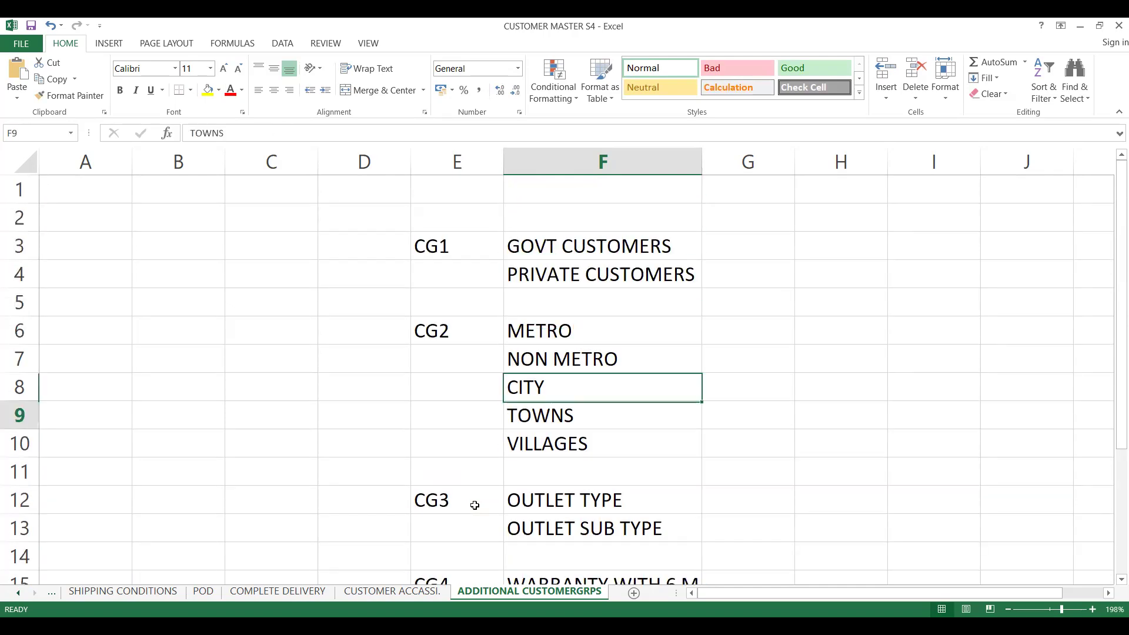
{"action": "key", "text": "Up"}
{"action": "key", "text": "Up"}
{"action": "key", "text": "Up"}
{"action": "key", "text": "Up"}
{"action": "key", "text": "Up"}
{"action": "key", "text": "Up"}
{"action": "key", "text": "Up"}
{"action": "key", "text": "Up"}
{"action": "key", "text": "Up"}
{"action": "key", "text": "Up"}
{"action": "key", "text": "Up"}
{"action": "key", "text": "Up"}
{"action": "key", "text": "Up"}
{"action": "key", "text": "Up"}
{"action": "key", "text": "Up"}
{"action": "key", "text": "Up"}
{"action": "key", "text": "Up"}
{"action": "key", "text": "Up"}
{"action": "key", "text": "Up"}
{"action": "key", "text": "Up"}
{"action": "key", "text": "Up"}
{"action": "key", "text": "Up"}
{"action": "key", "text": "Up"}
{"action": "key", "text": "Up"}
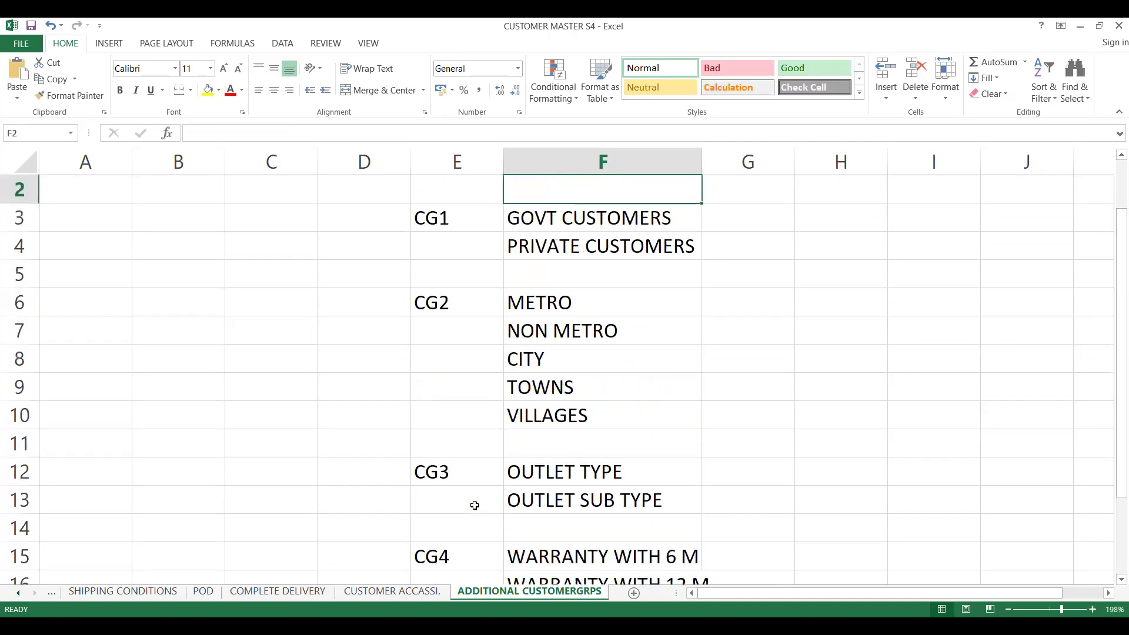
{"action": "key", "text": "Down"}
{"action": "key", "text": "Down"}
{"action": "key", "text": "Down"}
{"action": "key", "text": "Down"}
{"action": "key", "text": "Down"}
{"action": "key", "text": "Down"}
{"action": "key", "text": "Down"}
{"action": "key", "text": "Down"}
{"action": "key", "text": "Down"}
{"action": "key", "text": "Down"}
{"action": "key", "text": "Down"}
{"action": "key", "text": "Down"}
{"action": "key", "text": "Down"}
{"action": "key", "text": "Down"}
{"action": "key", "text": "Down"}
{"action": "key", "text": "Down"}
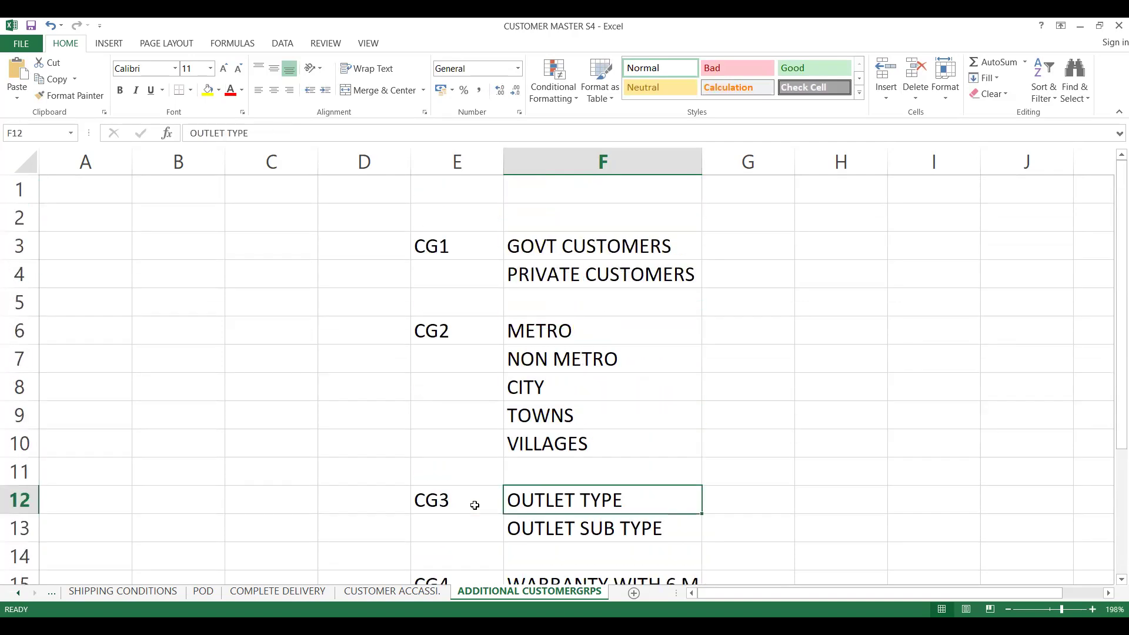
{"action": "key", "text": "Up"}
{"action": "key", "text": "Up"}
{"action": "key", "text": "Up"}
{"action": "key", "text": "Up"}
{"action": "key", "text": "Up"}
{"action": "key", "text": "Up"}
{"action": "key", "text": "Up"}
{"action": "key", "text": "Up"}
{"action": "key", "text": "Up"}
{"action": "key", "text": "Up"}
{"action": "key", "text": "Up"}
{"action": "key", "text": "Up"}
{"action": "key", "text": "Up"}
{"action": "key", "text": "Up"}
{"action": "key", "text": "Up"}
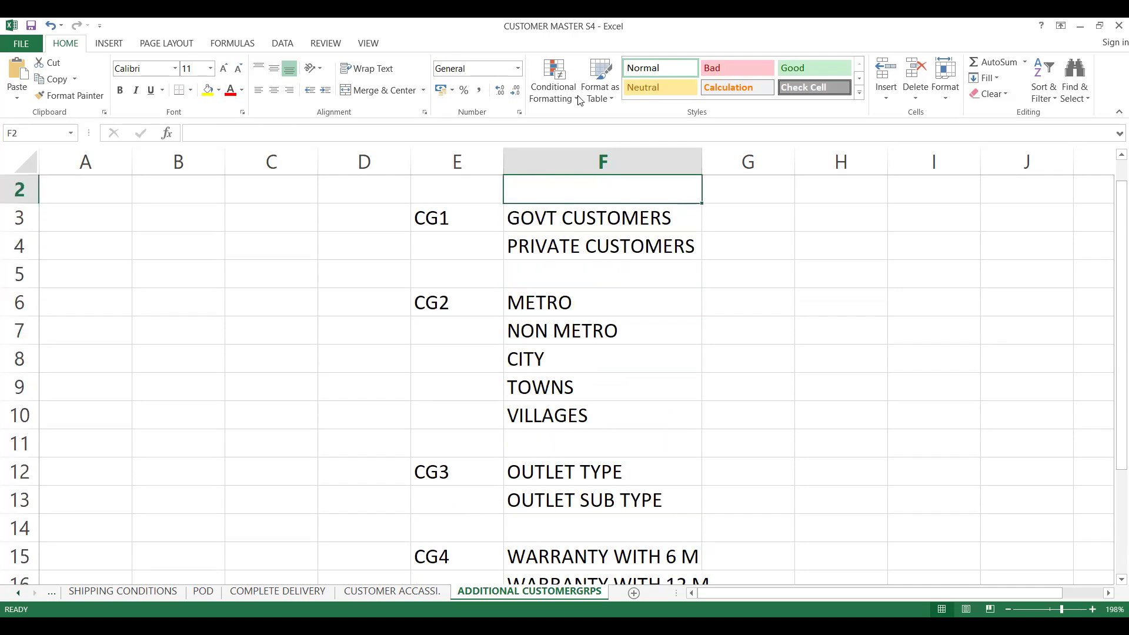
- Switch to SAP and open the SAP Reference IMG through transaction SPRO
{"action": "key", "text": "alt+Tab"}
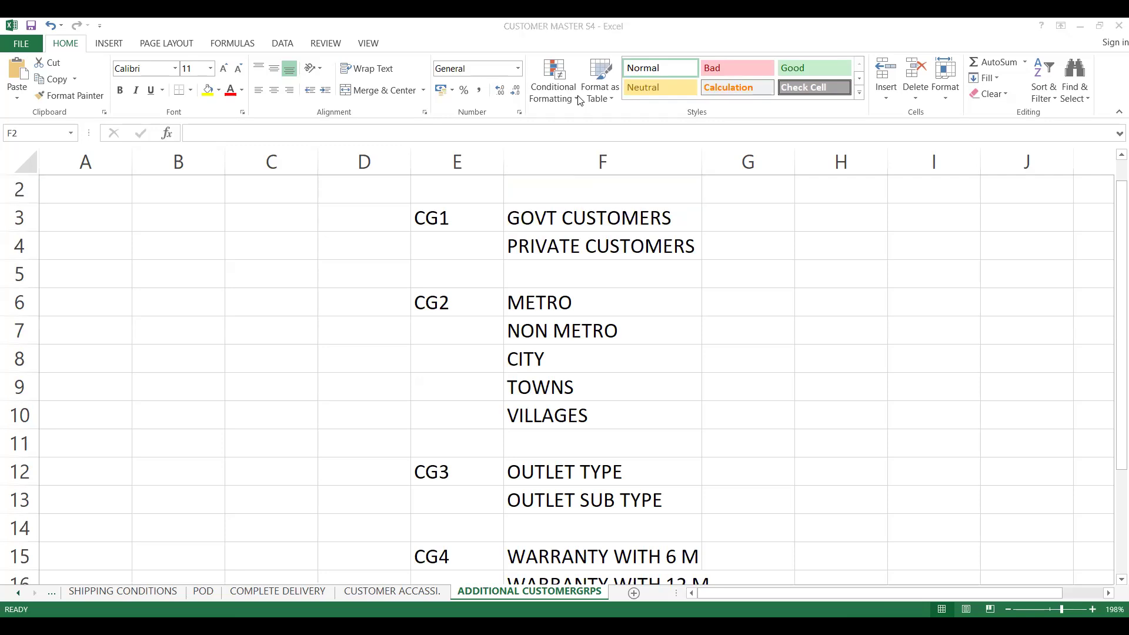
{"action": "key", "text": "alt+Tab"}
{"action": "left_click", "coordinate": [77, 66]}
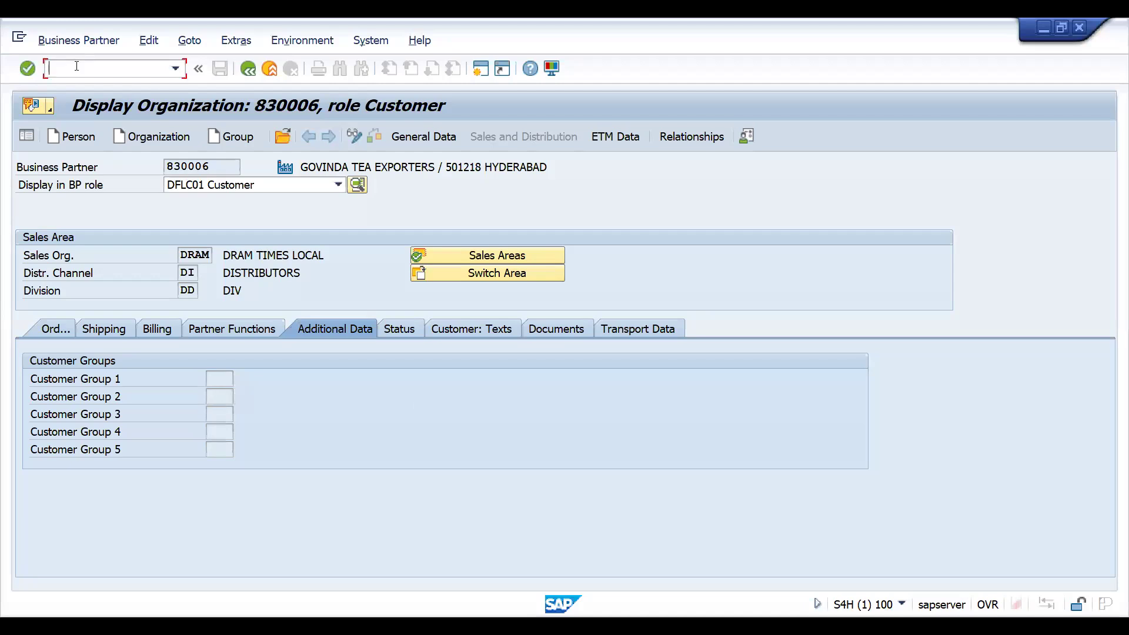
{"action": "type", "text": "/nspro"}
{"action": "key", "text": "Return"}
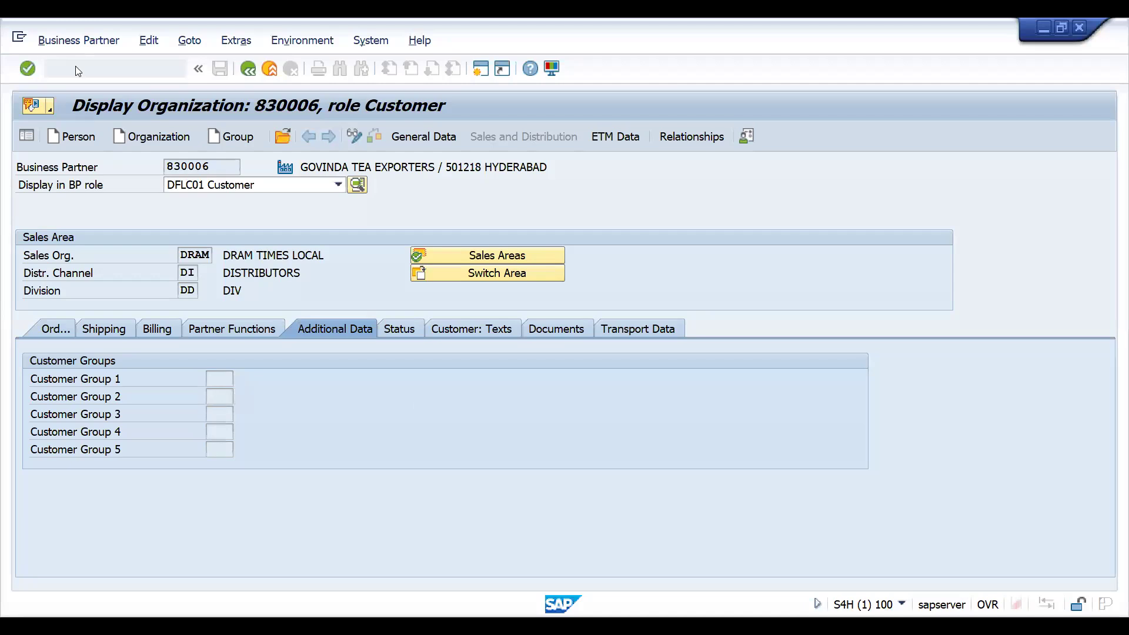
{"action": "left_click", "coordinate": [70, 139]}
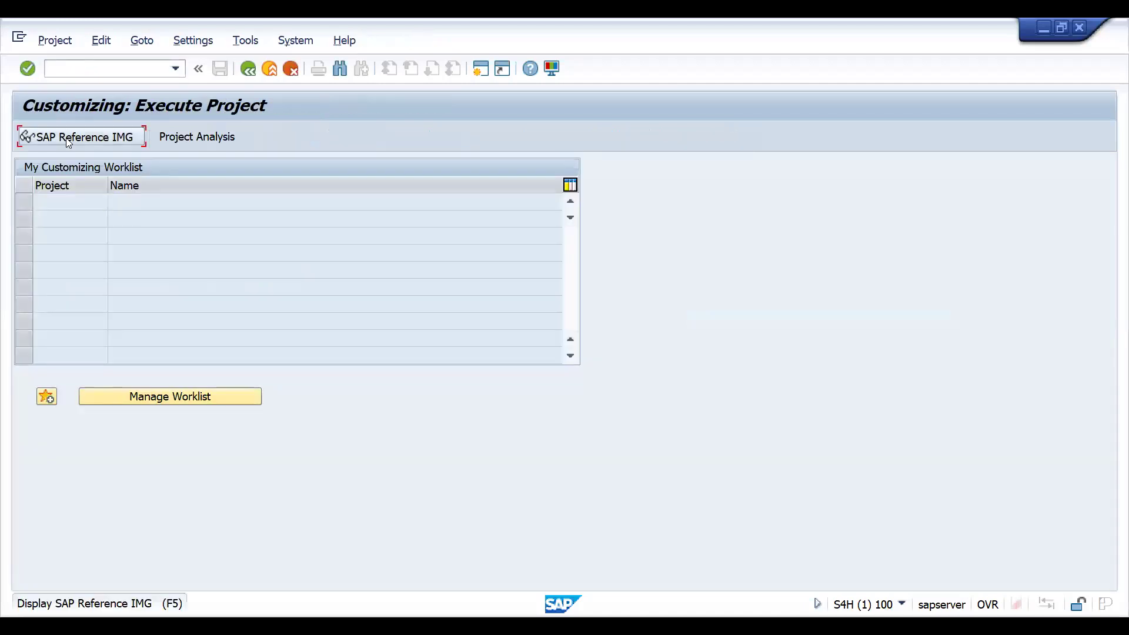
- Expand Sales and Distribution in the IMG structure
{"action": "left_click", "coordinate": [116, 284]}
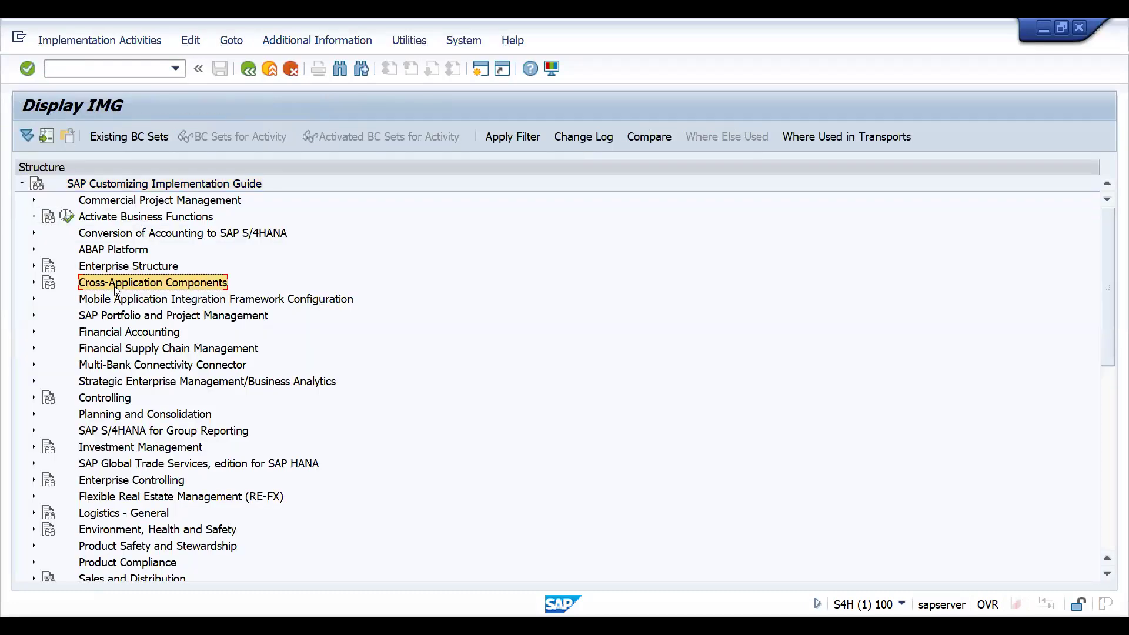
{"action": "key", "text": "Down"}
{"action": "key", "text": "Down"}
{"action": "key", "text": "Down"}
{"action": "key", "text": "Down"}
{"action": "key", "text": "Down"}
{"action": "key", "text": "Down"}
{"action": "key", "text": "Down"}
{"action": "key", "text": "Down"}
{"action": "key", "text": "Down"}
{"action": "key", "text": "Down"}
{"action": "key", "text": "Down"}
{"action": "key", "text": "Down"}
{"action": "key", "text": "Down"}
{"action": "key", "text": "Down"}
{"action": "key", "text": "Down"}
{"action": "key", "text": "Down"}
{"action": "key", "text": "Down"}
{"action": "key", "text": "Down"}
{"action": "key", "text": "Down"}
{"action": "key", "text": "Down"}
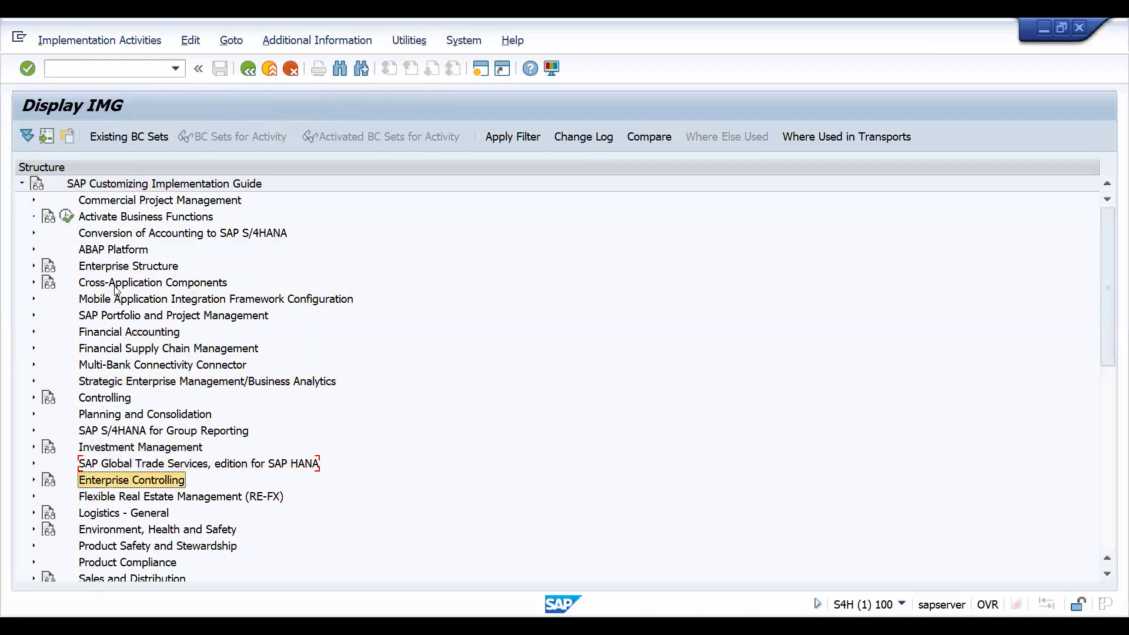
{"action": "key", "text": "Up"}
{"action": "key", "text": "Up"}
{"action": "key", "text": "Up"}
{"action": "key", "text": "Up"}
{"action": "key", "text": "Up"}
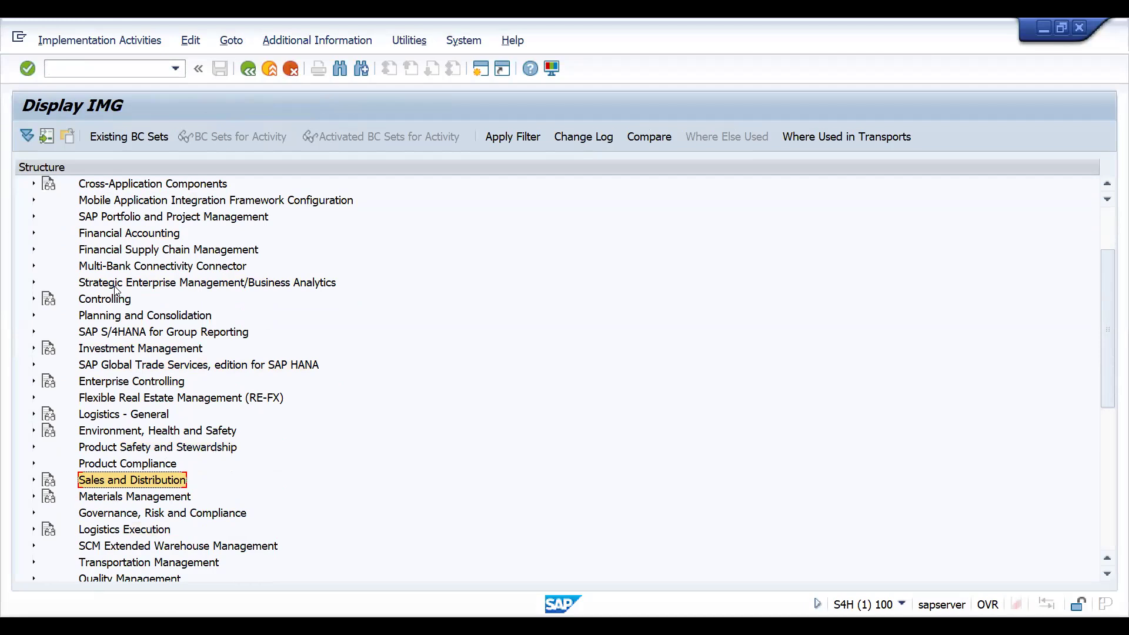
{"action": "key", "text": "Right"}
{"action": "key", "text": "Down"}
{"action": "key", "text": "Down"}
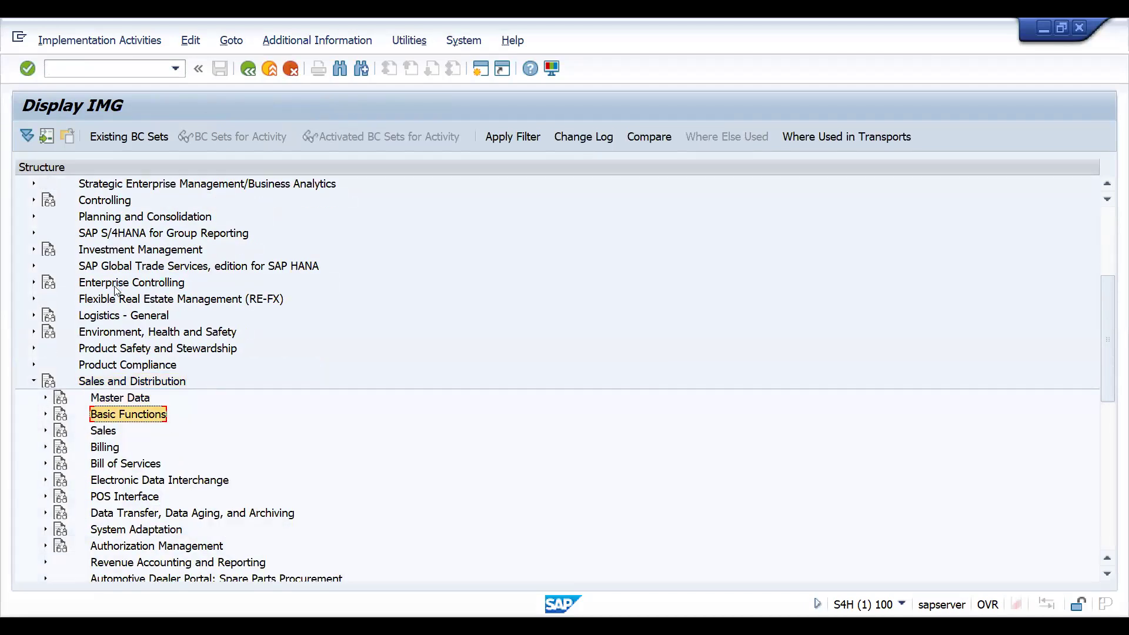
{"action": "key", "text": "Down"}
{"action": "key", "text": "Down"}
{"action": "key", "text": "Down"}
{"action": "key", "text": "Down"}
{"action": "key", "text": "Down"}
{"action": "key", "text": "Down"}
{"action": "key", "text": "Down"}
{"action": "key", "text": "Down"}
{"action": "key", "text": "Down"}
{"action": "key", "text": "Down"}
{"action": "key", "text": "Down"}
{"action": "key", "text": "Down"}
{"action": "key", "text": "Down"}
{"action": "key", "text": "Down"}
{"action": "key", "text": "Up"}
{"action": "key", "text": "Up"}
{"action": "key", "text": "Up"}
{"action": "key", "text": "Up"}
{"action": "key", "text": "Up"}
{"action": "key", "text": "Up"}
{"action": "key", "text": "Up"}
{"action": "key", "text": "Up"}
{"action": "key", "text": "Up"}
{"action": "key", "text": "Up"}
{"action": "key", "text": "Up"}
{"action": "key", "text": "Up"}
{"action": "key", "text": "Up"}
{"action": "key", "text": "Up"}
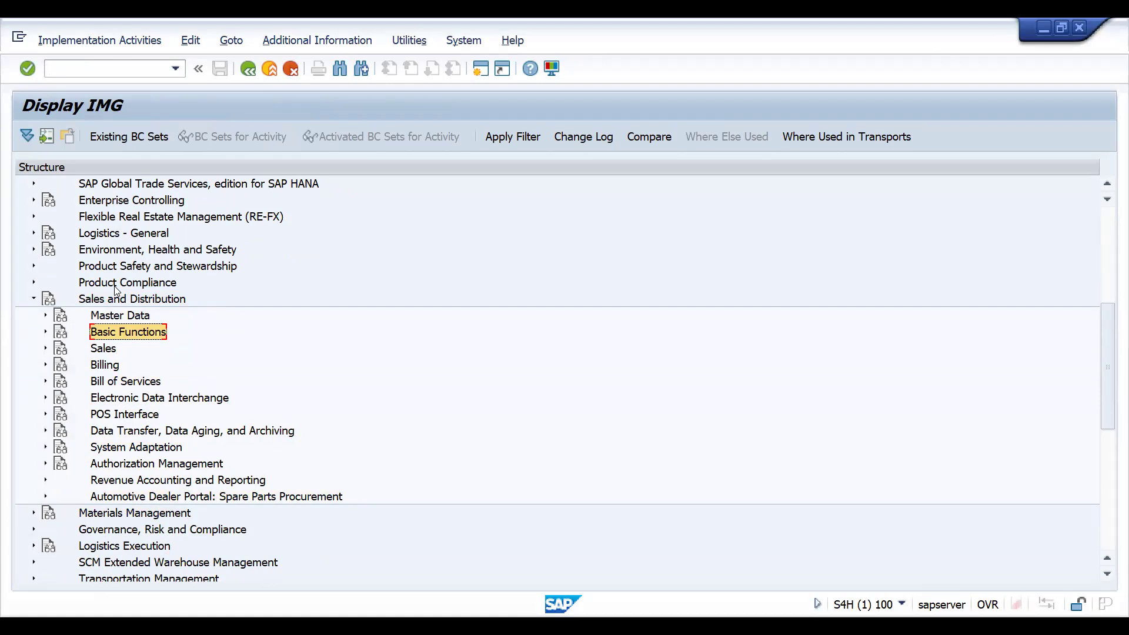
{"action": "key", "text": "Down"}
{"action": "key", "text": "Up"}
{"action": "key", "text": "Down"}
{"action": "key", "text": "Up"}
{"action": "key", "text": "Up"}
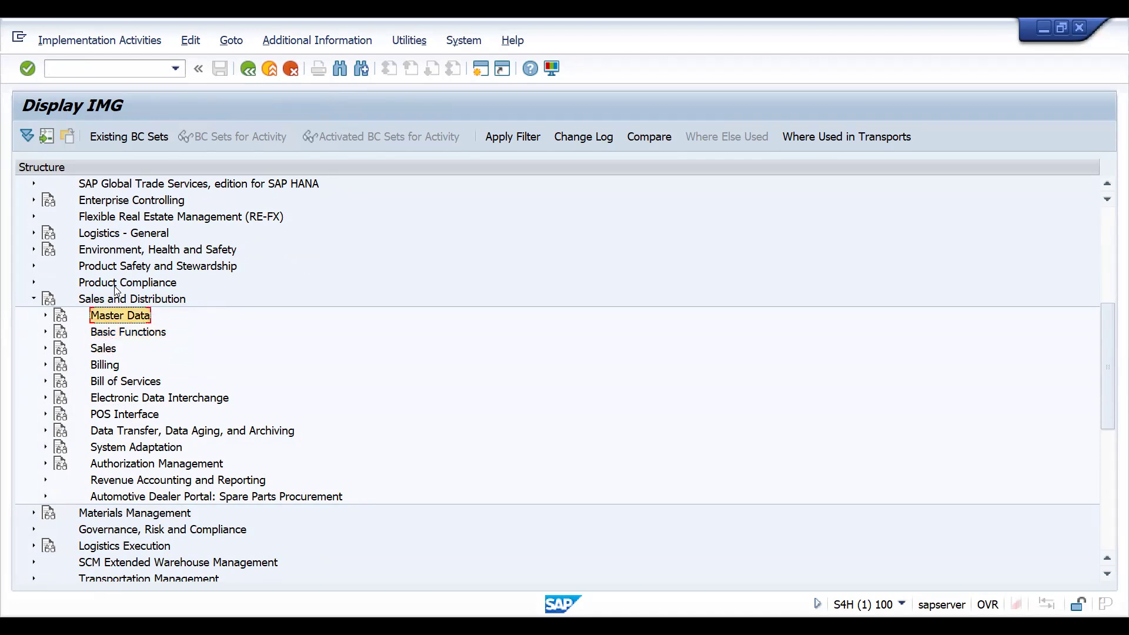
- Expand Master Data > Business Partners > Customers > Sales in the IMG structure
{"action": "key", "text": "Right"}
{"action": "key", "text": "Down"}
{"action": "key", "text": "Down"}
{"action": "key", "text": "Down"}
{"action": "key", "text": "Down"}
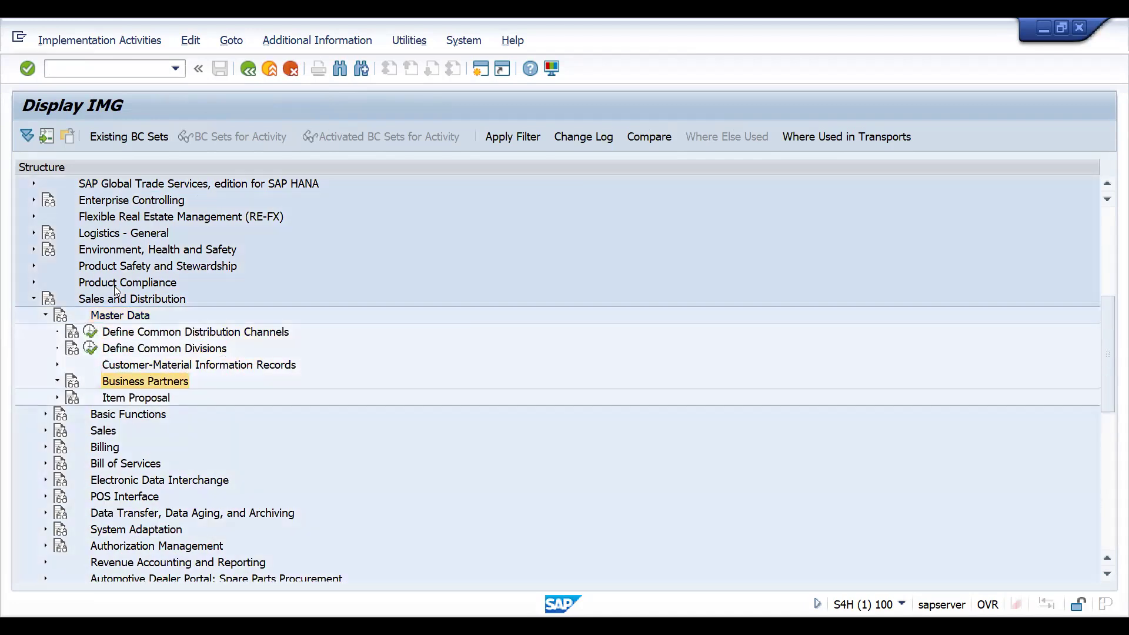
{"action": "key", "text": "Right"}
{"action": "key", "text": "Down"}
{"action": "key", "text": "Right"}
{"action": "key", "text": "Down"}
{"action": "key", "text": "Down"}
{"action": "key", "text": "Down"}
{"action": "key", "text": "Right"}
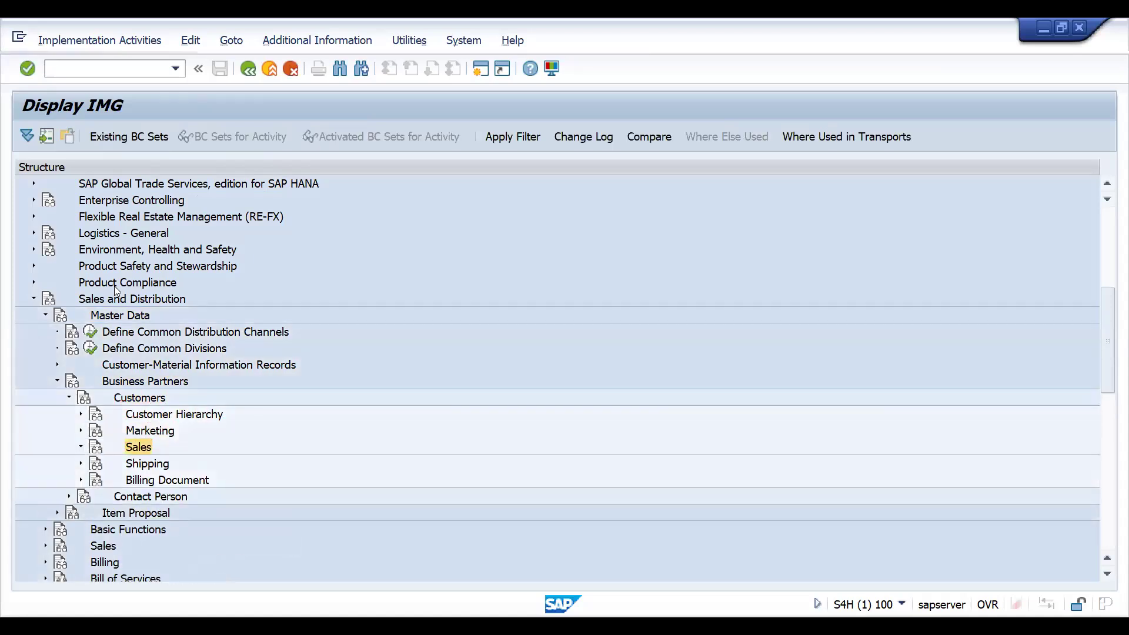
{"action": "key", "text": "Down"}
{"action": "key", "text": "Down"}
{"action": "key", "text": "Down"}
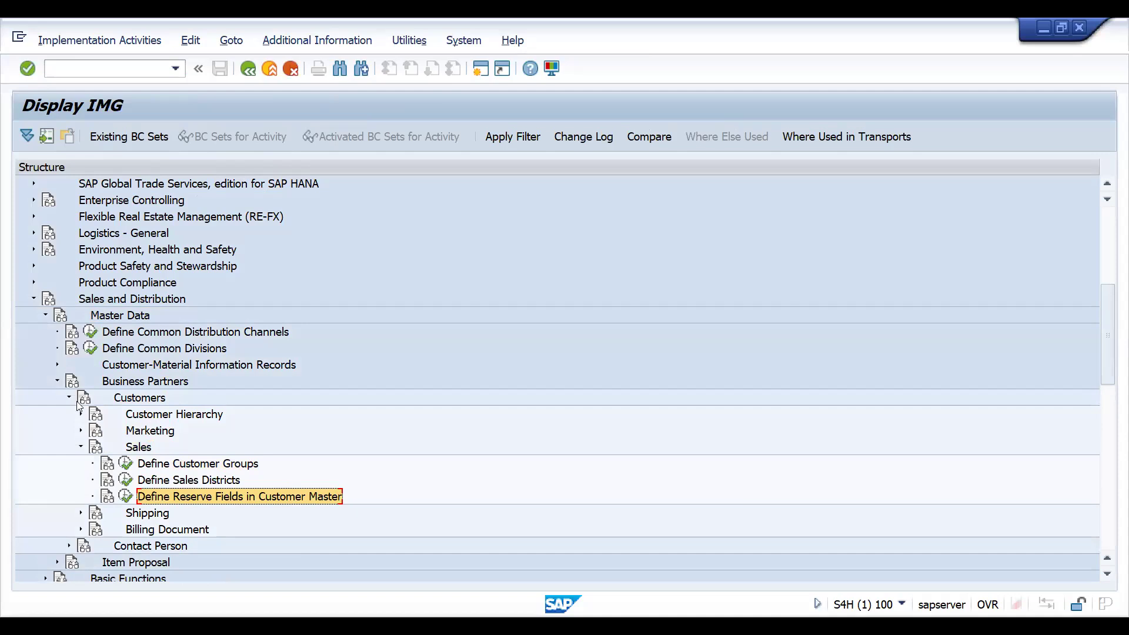
- Open Customer group 1 under Define Reserve Fields in Customer Master and start adding new entries
{"action": "left_click", "coordinate": [126, 465]}
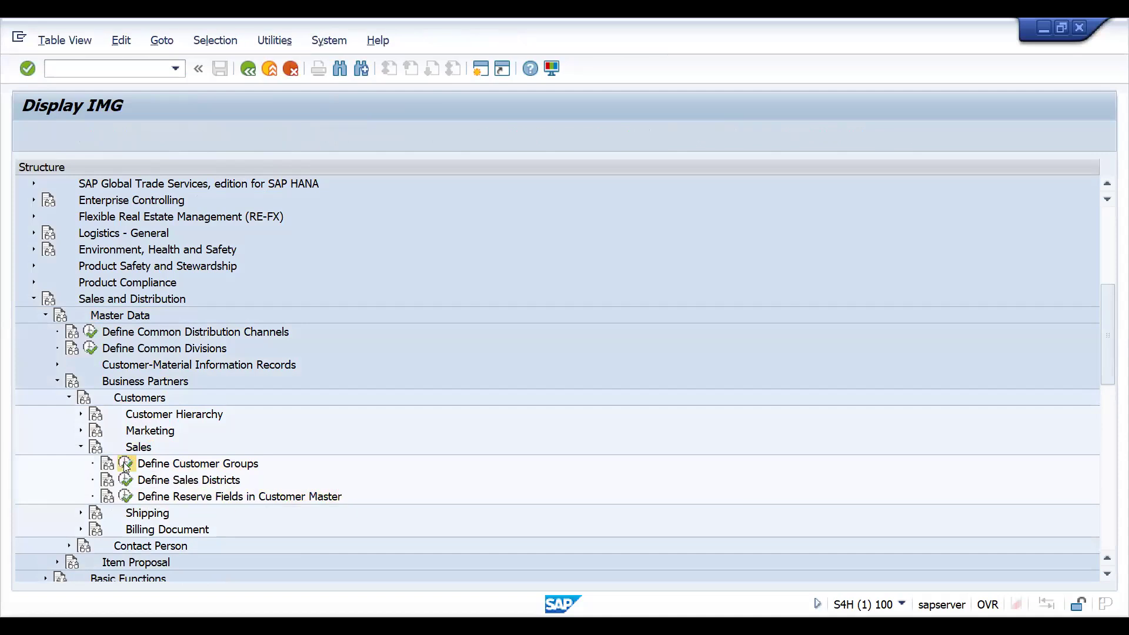
{"action": "key", "text": "F3"}
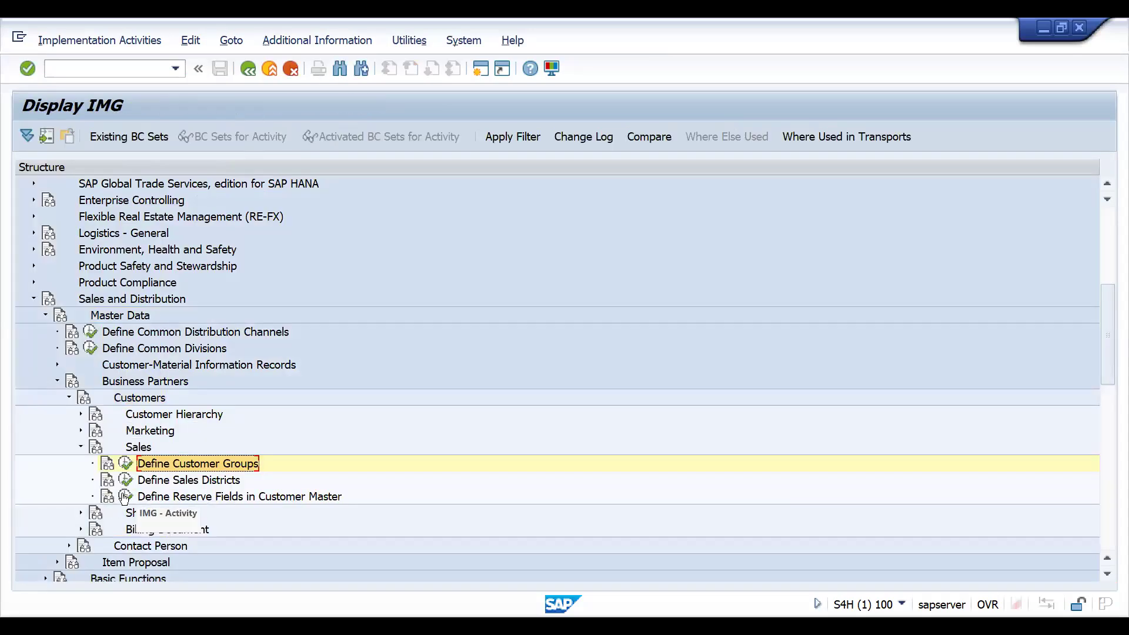
{"action": "left_click", "coordinate": [125, 497]}
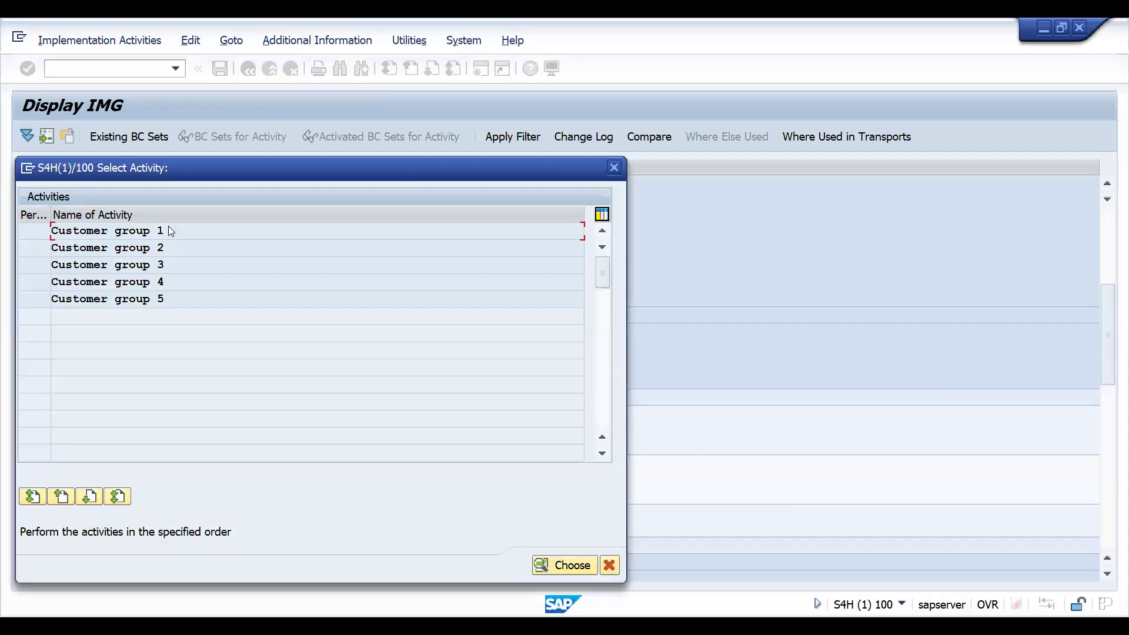
{"action": "double_click", "coordinate": [126, 235]}
{"action": "left_click", "coordinate": [73, 136]}
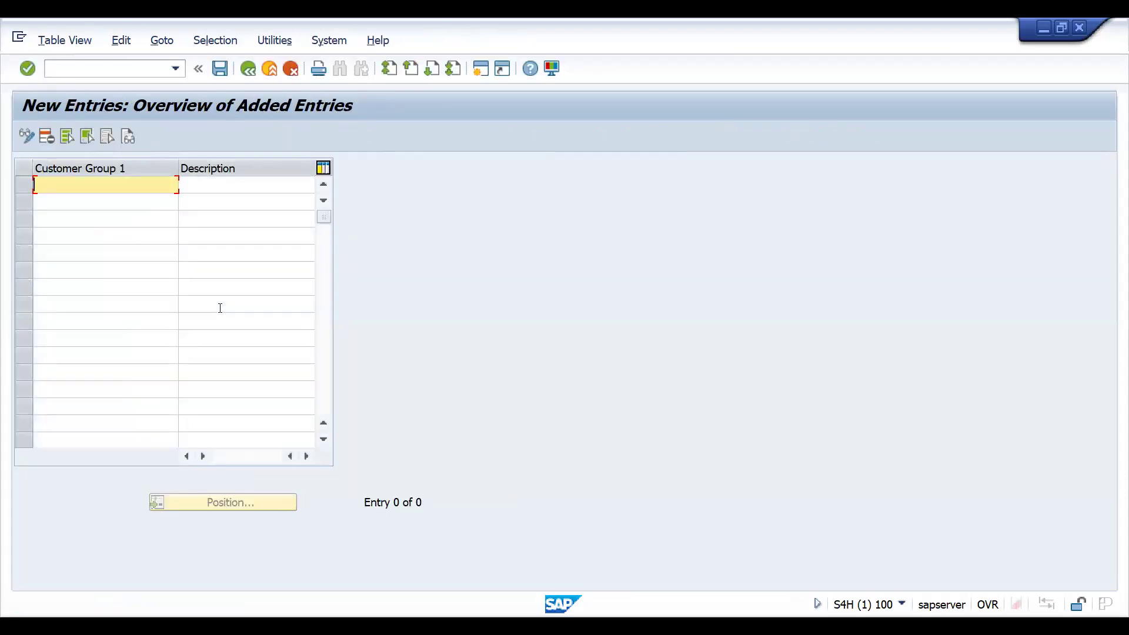
- Add customer group Z01 with the description METRO CUST
{"action": "type", "text": "MET"}
{"action": "key", "text": "BackSpace"}
{"action": "key", "text": "BackSpace"}
{"action": "key", "text": "BackSpace"}
{"action": "type", "text": "z01"}
{"action": "key", "text": "Tab"}
{"action": "type", "text": "METRO CS"}
{"action": "key", "text": "BackSpace"}
{"action": "type", "text": "UST"}
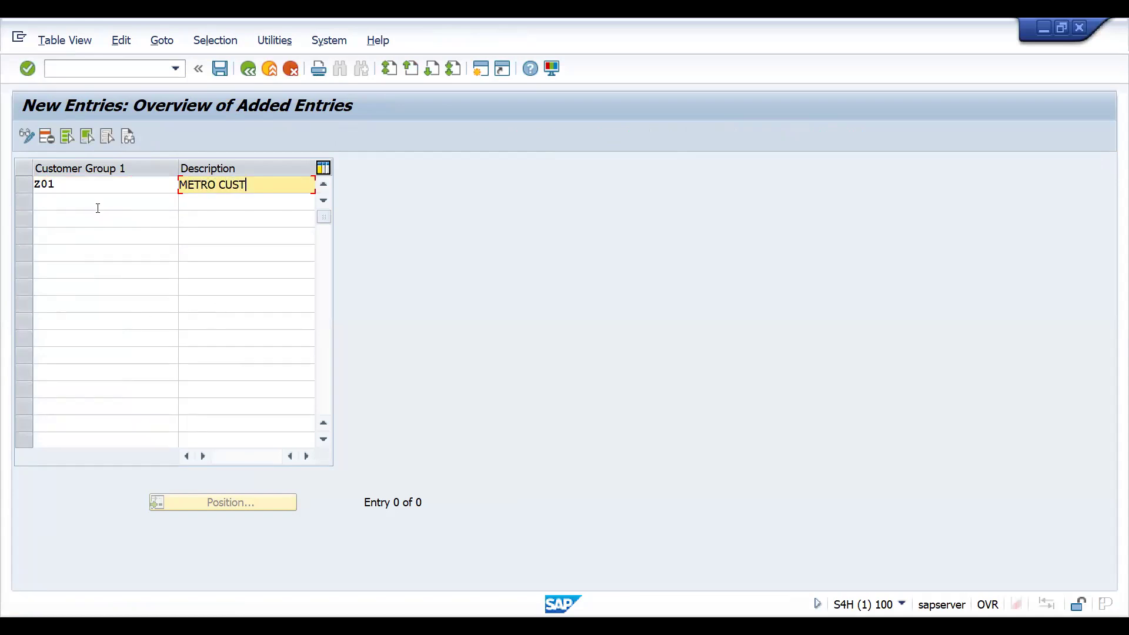
- Add customer group Z02 with the description CITY
{"action": "left_click", "coordinate": [78, 199]}
{"action": "type", "text": "zo"}
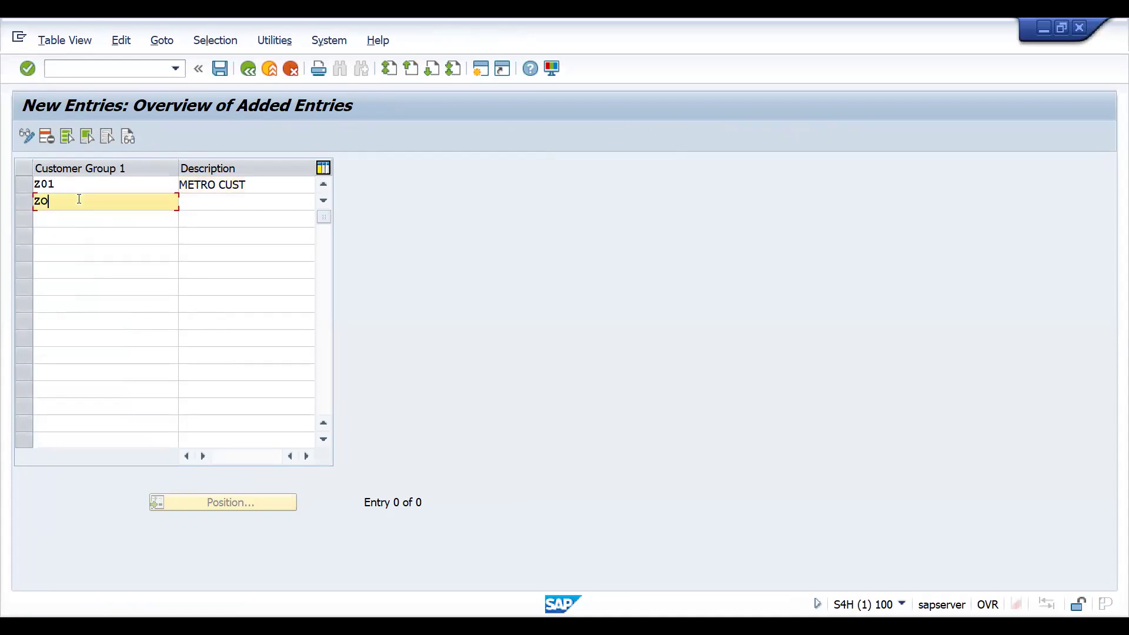
{"action": "key", "text": "BackSpace"}
{"action": "type", "text": "02"}
{"action": "key", "text": "Tab"}
{"action": "type", "text": "CITY"}
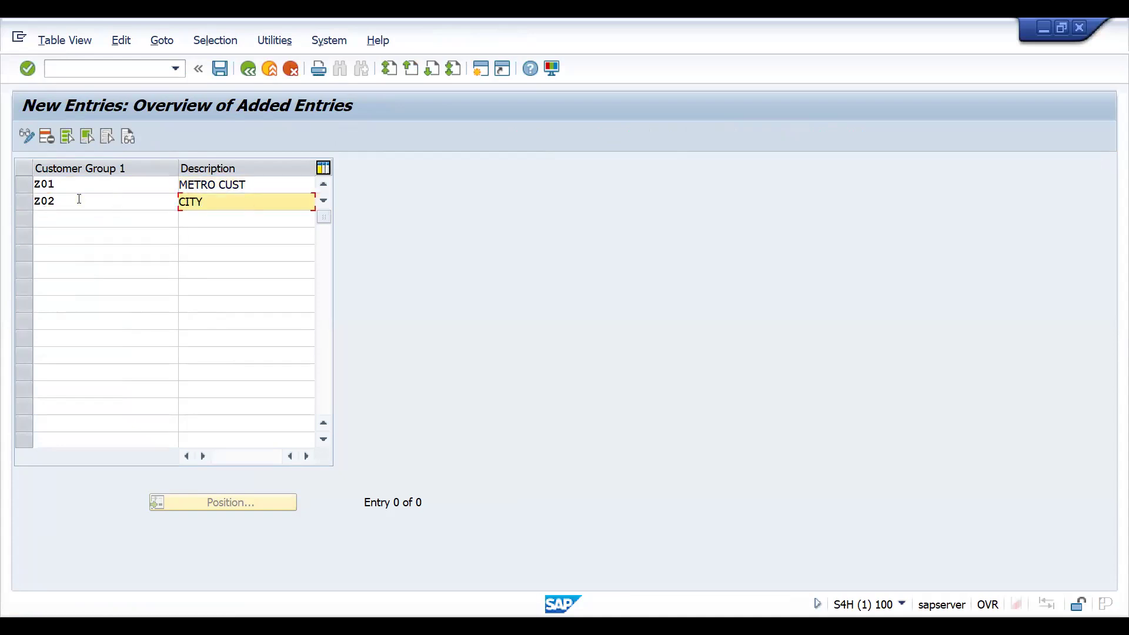
- Add customer group Z03 as NON METRO CUST and extend Z02's description to CITY CUST
{"action": "left_click", "coordinate": [55, 218]}
{"action": "type", "text": "z03"}
{"action": "key", "text": "Tab"}
{"action": "type", "text": "NON METRO"}
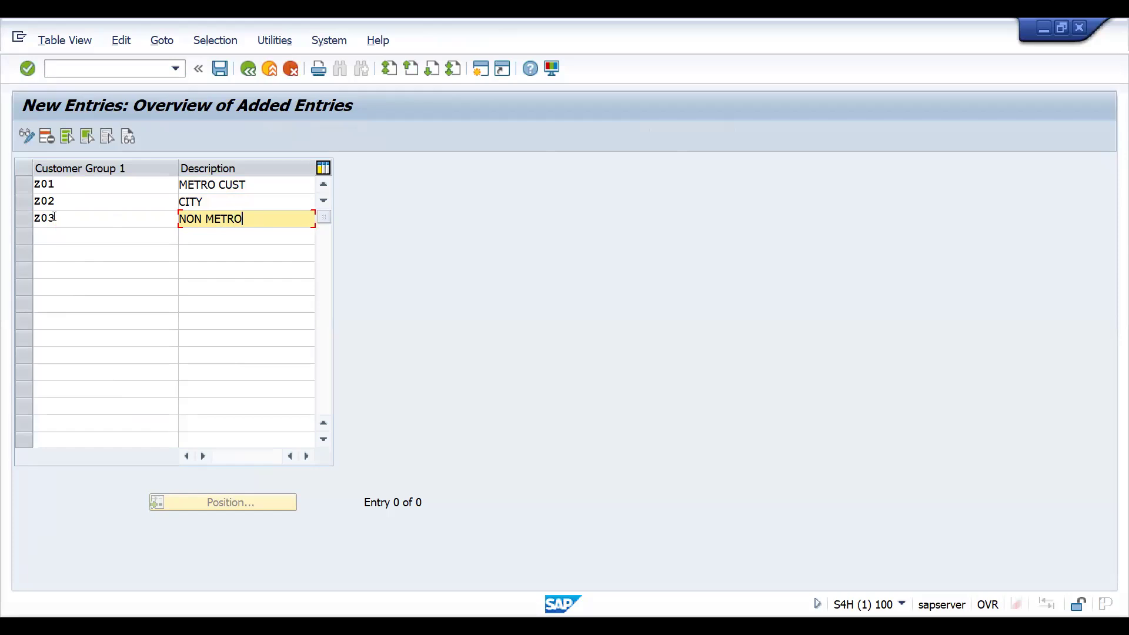
{"action": "type", "text": " CUST"}
{"action": "left_click", "coordinate": [264, 201]}
{"action": "type", "text": "CUST"}
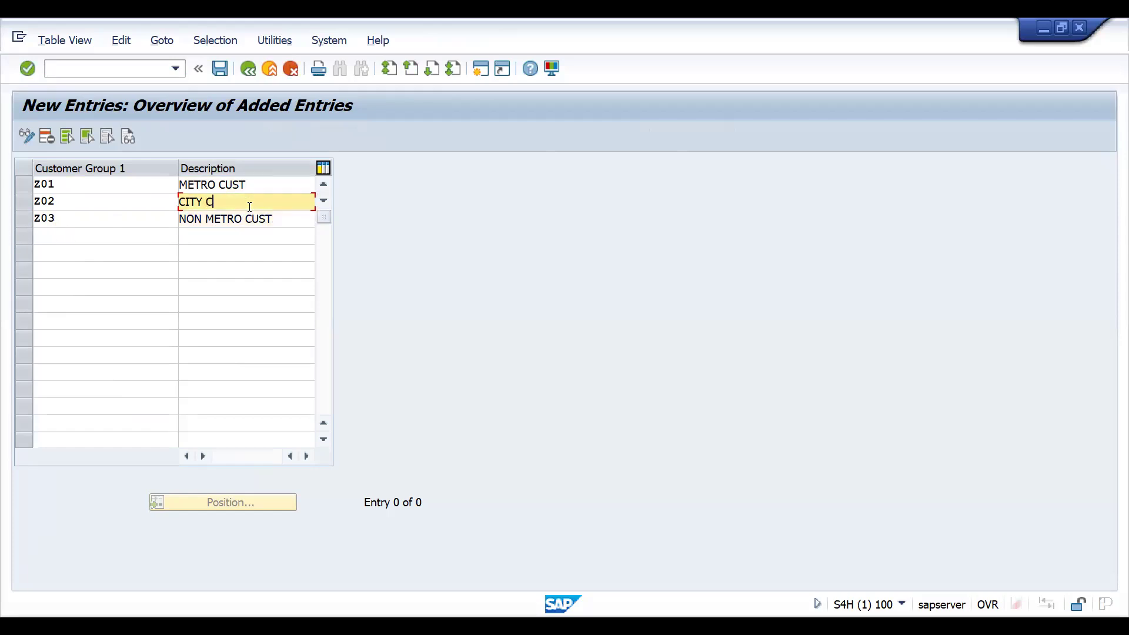
- Add customer group Z04 with the description TOWN CUST
{"action": "left_click", "coordinate": [94, 232]}
{"action": "type", "text": "z04"}
{"action": "key", "text": "Tab"}
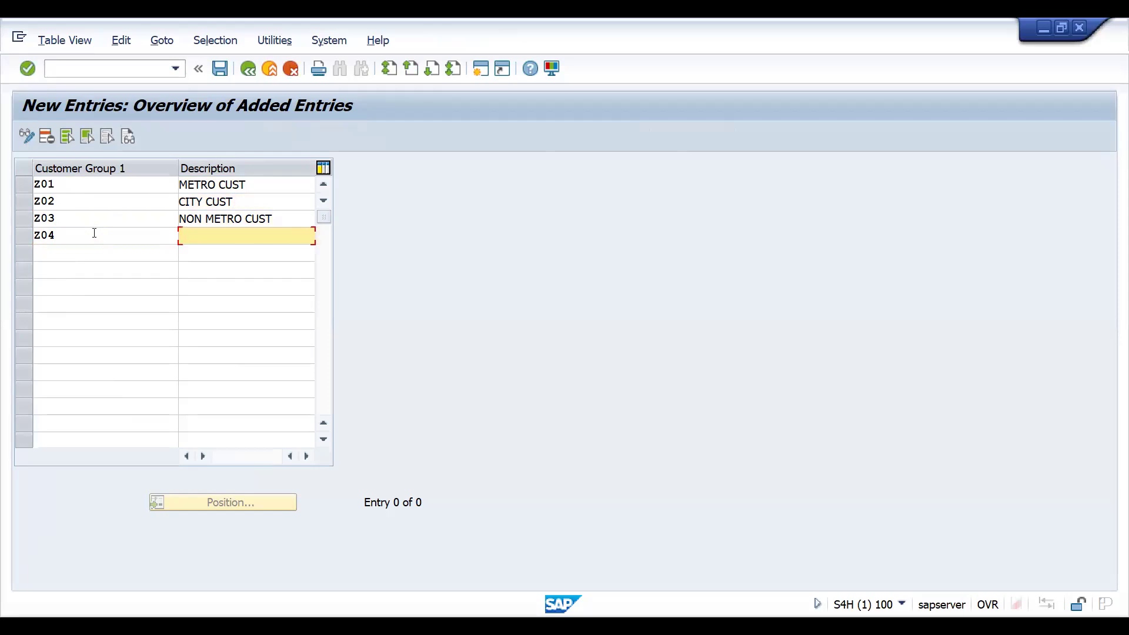
{"action": "type", "text": "TOWN CUST"}
- Add customer group Z05 with the description OTHERS
{"action": "left_click", "coordinate": [81, 255]}
{"action": "type", "text": "Z"}
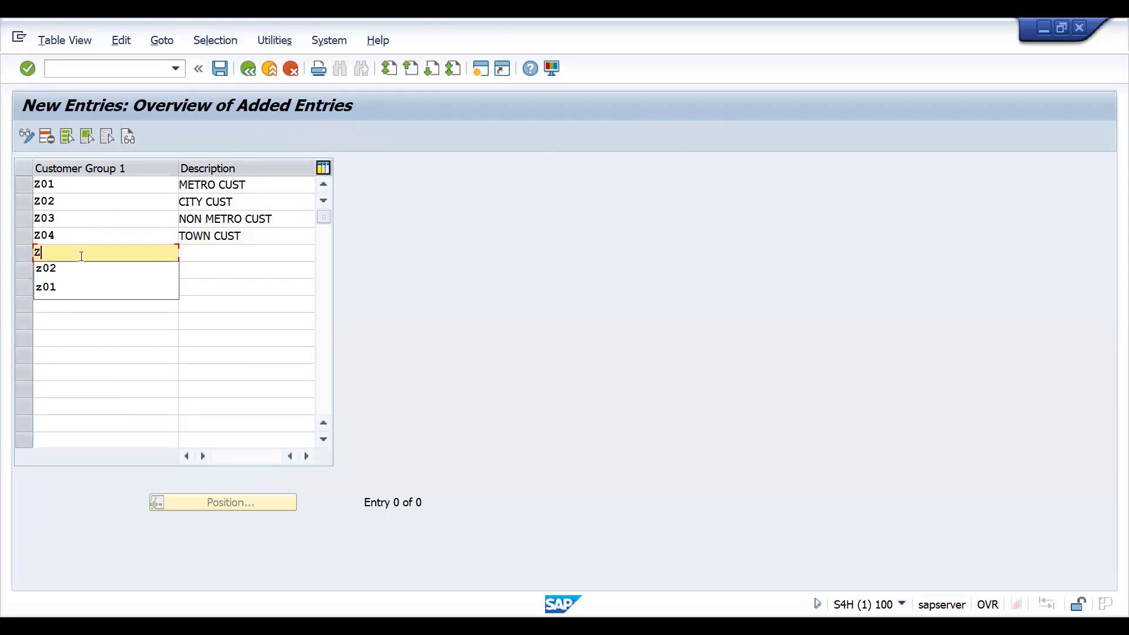
{"action": "type", "text": "05"}
{"action": "key", "text": "Tab"}
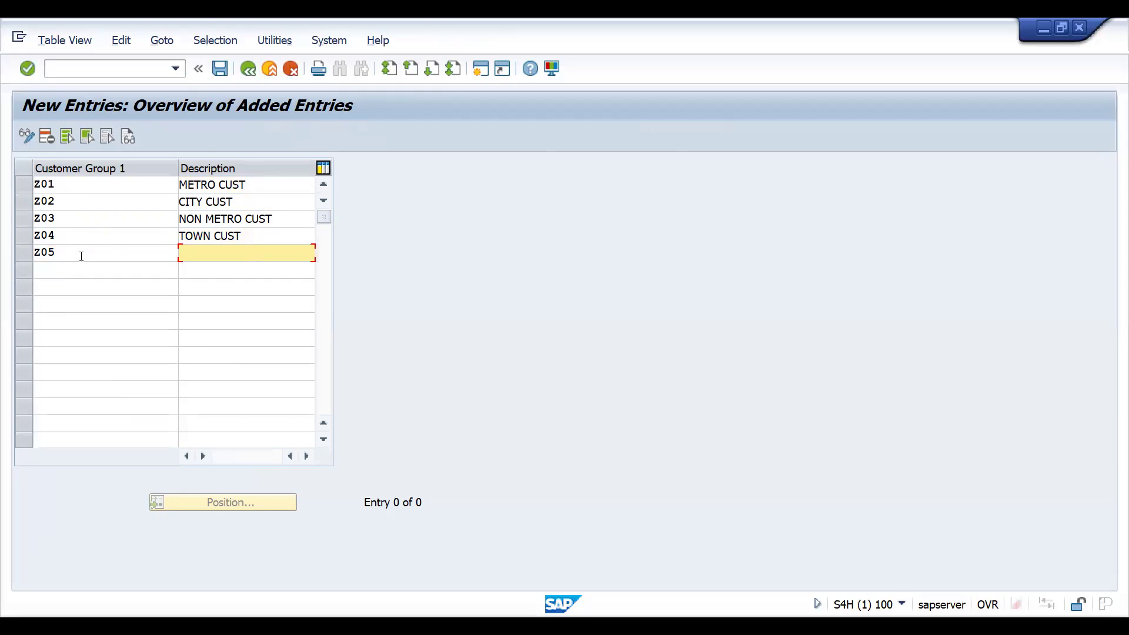
{"action": "type", "text": "OTHERS"}
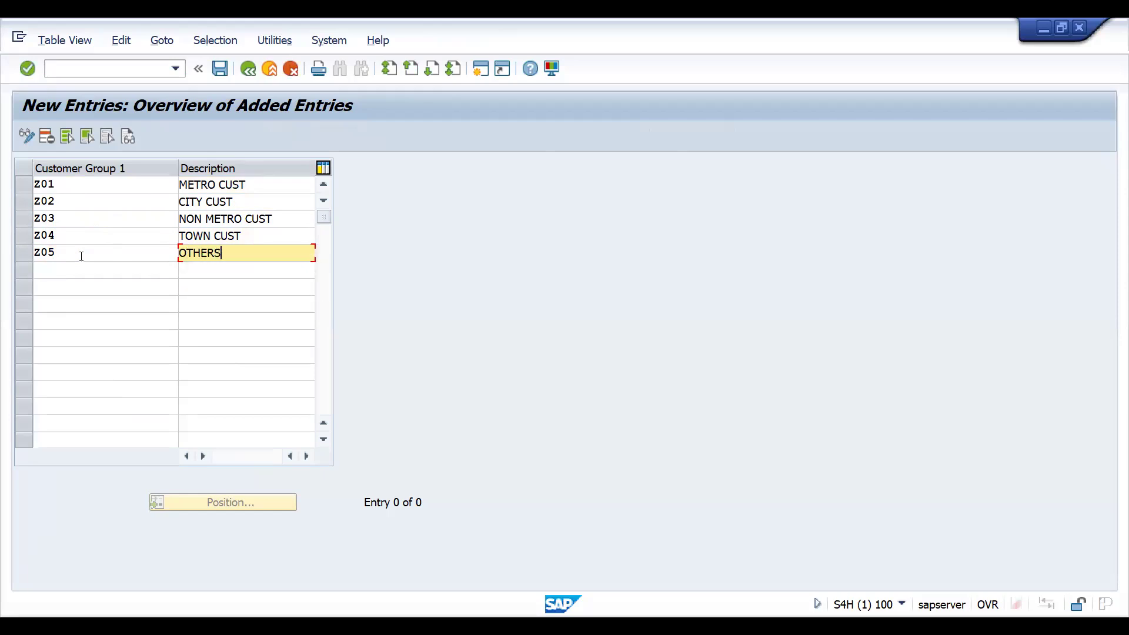
{"action": "key", "text": "Return"}
- Save the new customer group entries under the proposed customizing request and go back
{"action": "key", "text": "ctrl+s"}
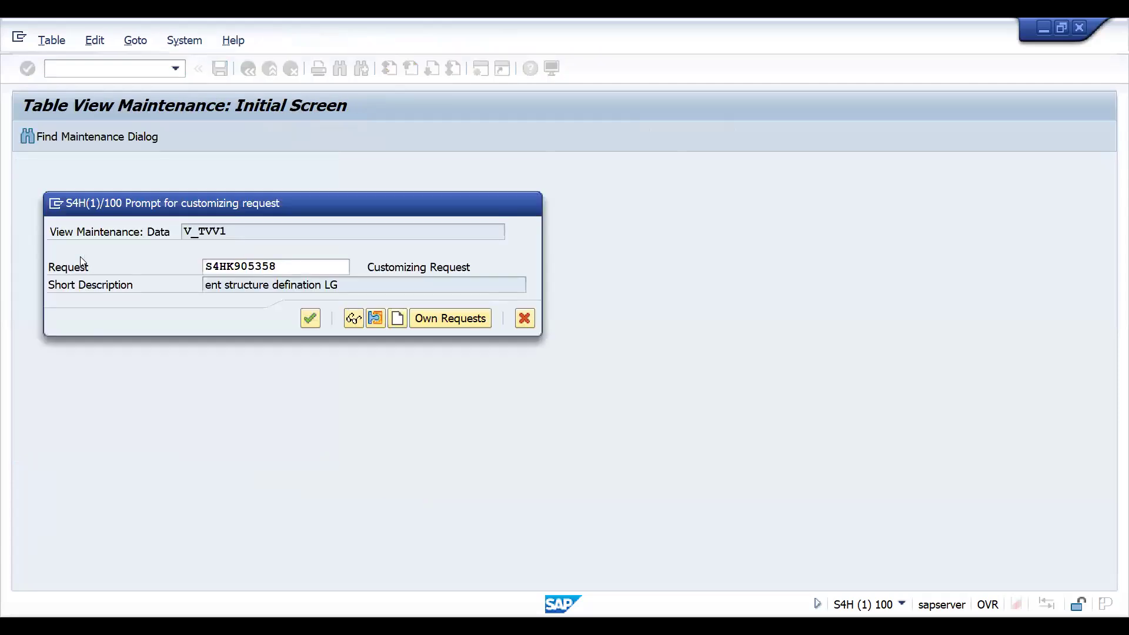
{"action": "key", "text": "Return"}
{"action": "key", "text": "F3"}
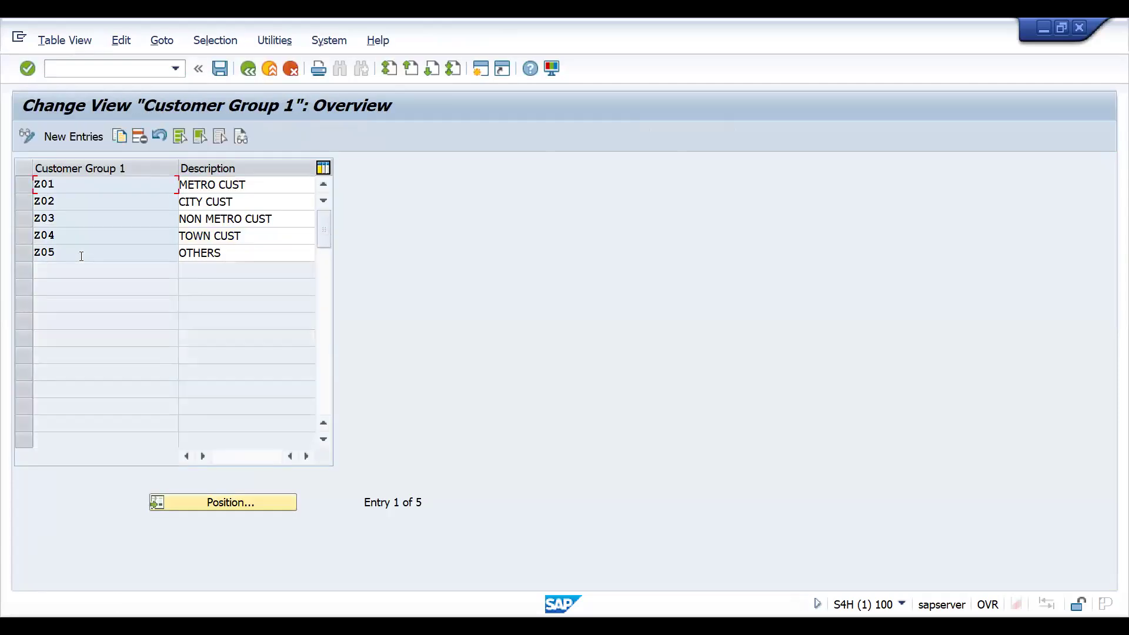
- Open the Customer group 2 activity and add customer group Y01 with the description OUTLET TYPE
{"action": "key", "text": "F3"}
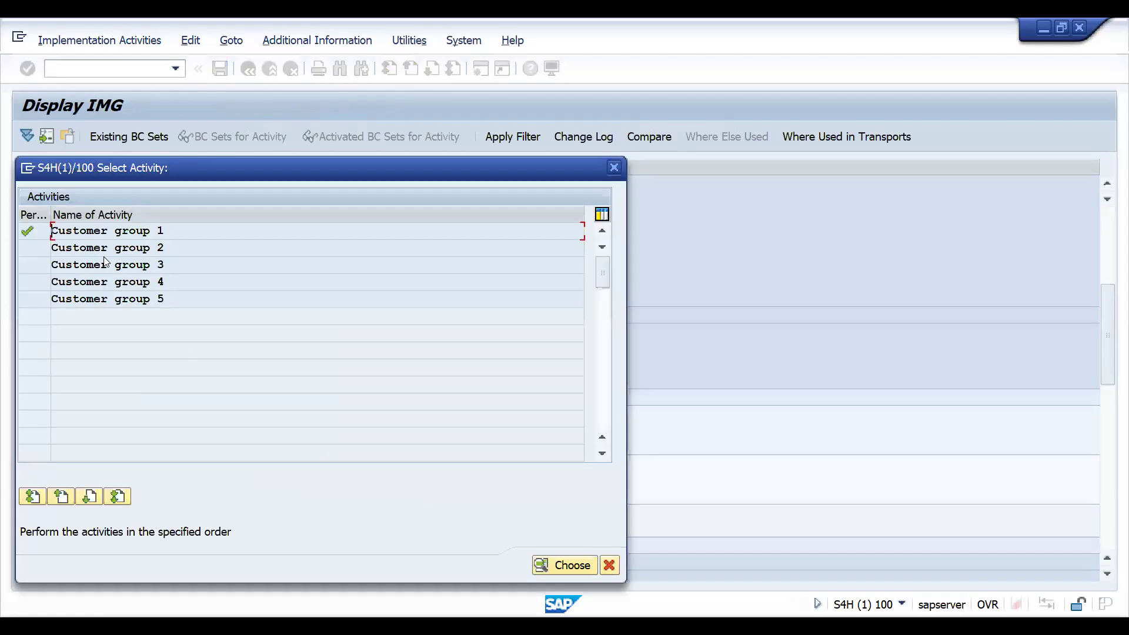
{"action": "double_click", "coordinate": [100, 249]}
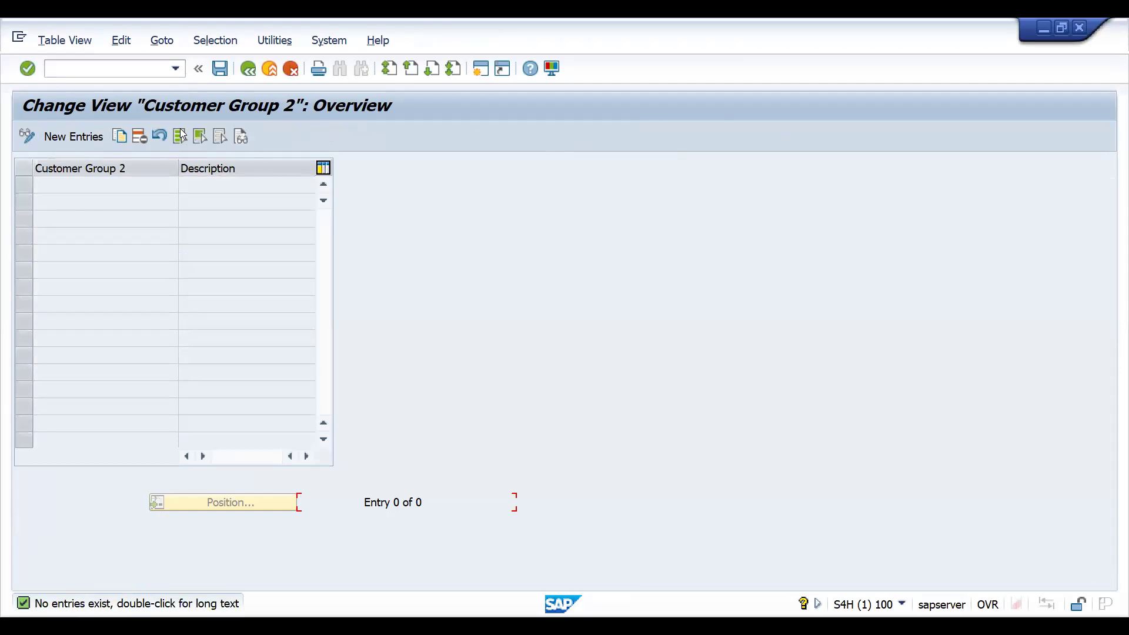
{"action": "key", "text": "alt+Tab"}
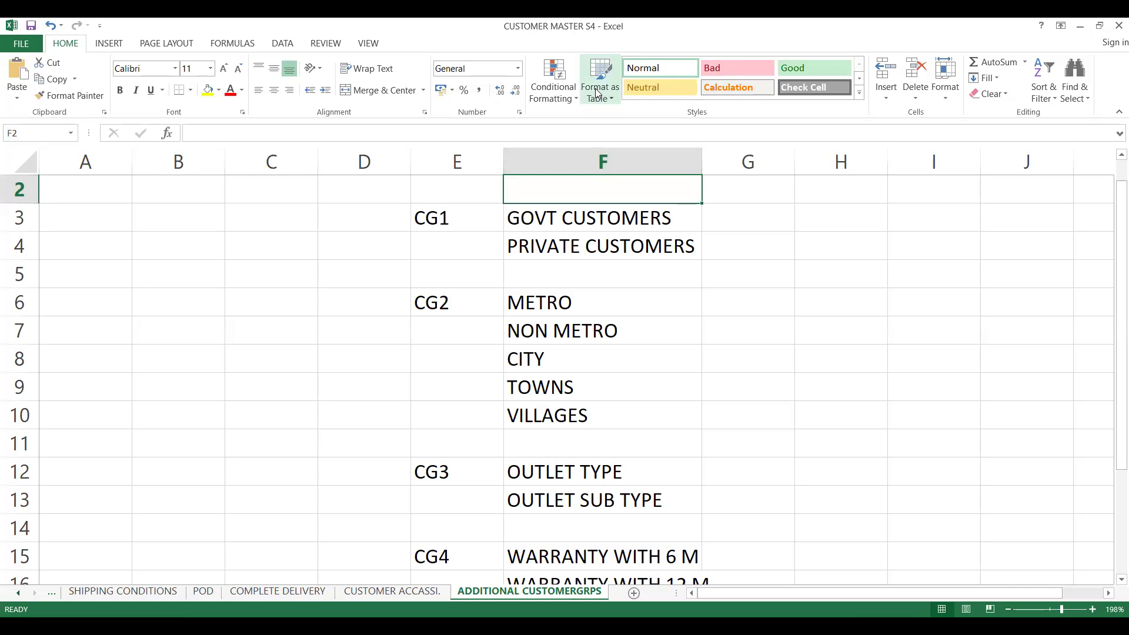
{"action": "key", "text": "alt+Tab"}
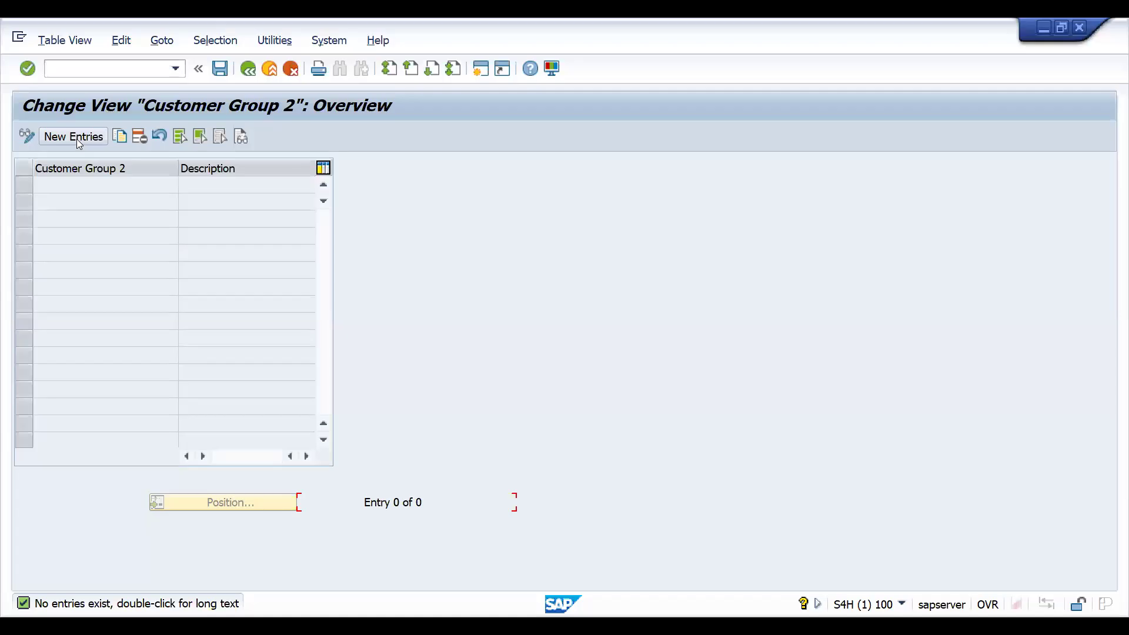
{"action": "left_click", "coordinate": [76, 139]}
{"action": "type", "text": "OUT"}
{"action": "key", "text": "BackSpace"}
{"action": "key", "text": "BackSpace"}
{"action": "key", "text": "BackSpace"}
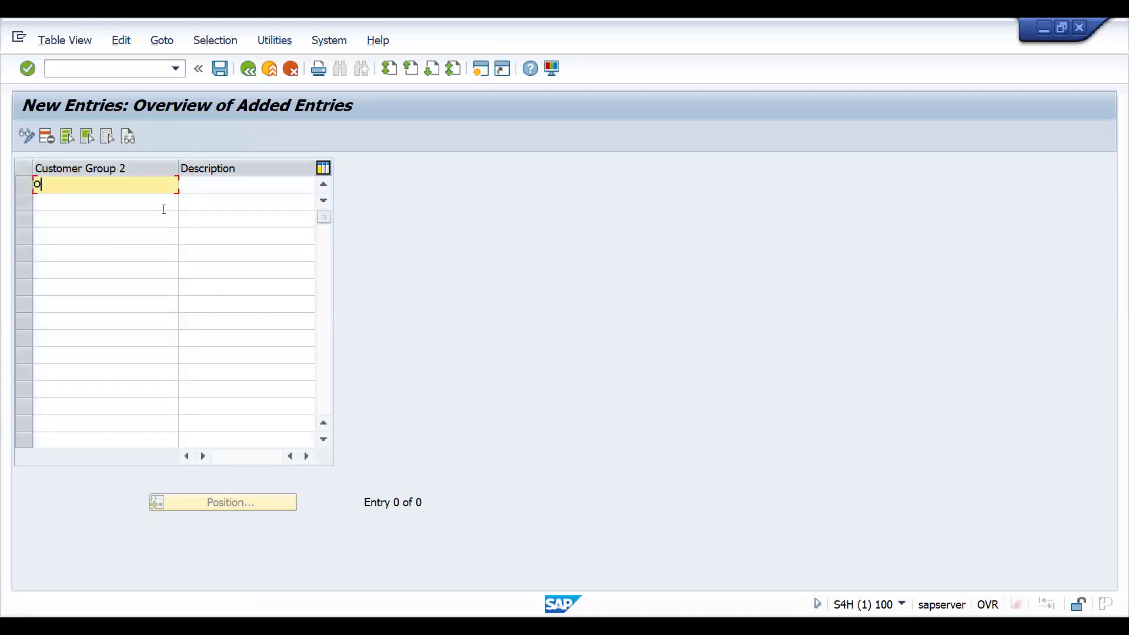
{"action": "type", "text": "Y01"}
{"action": "key", "text": "Tab"}
{"action": "type", "text": "OUTLET TYPE"}
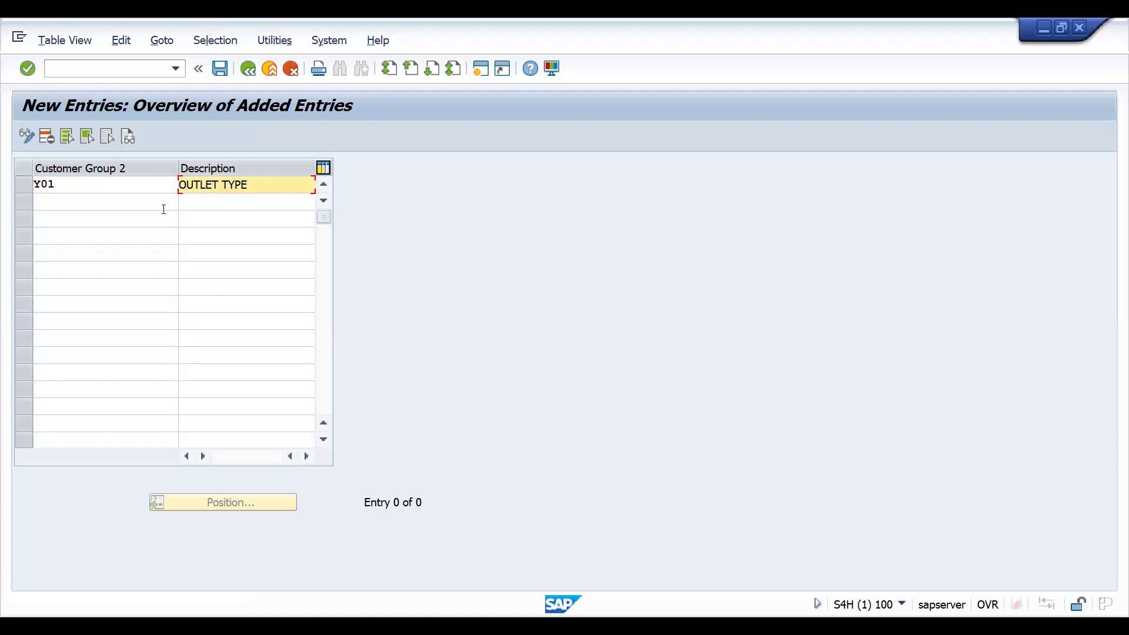
- Add customer group Y02 as OUTLET SUB TYPE and save the entries under the proposed customizing request
{"action": "left_click", "coordinate": [120, 205]}
{"action": "type", "text": "Y"}
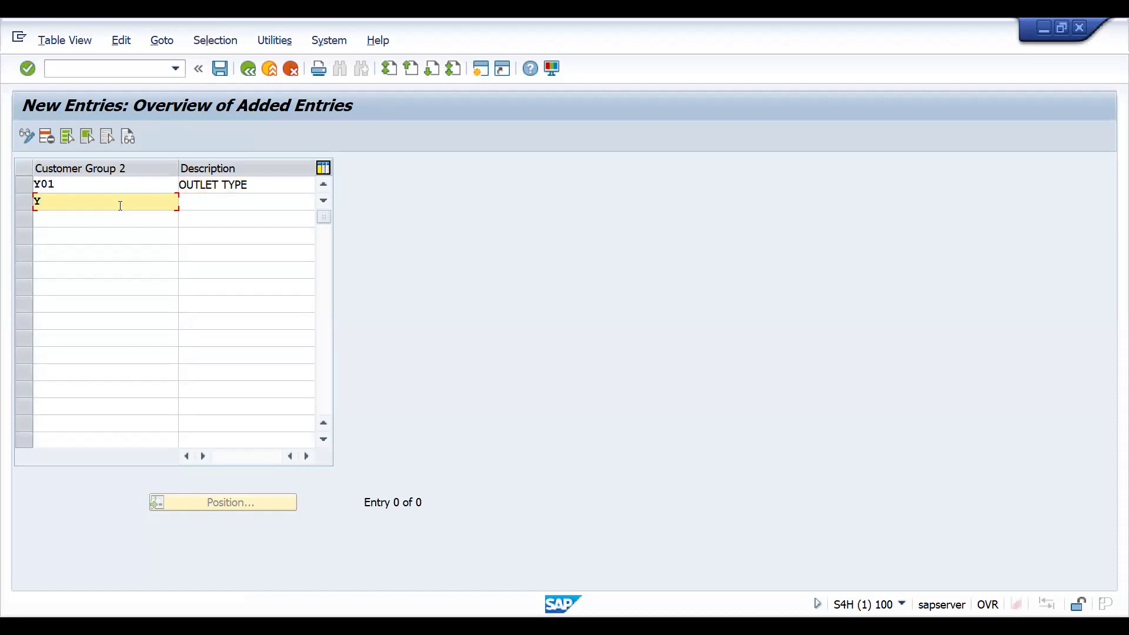
{"action": "type", "text": "02"}
{"action": "key", "text": "Tab"}
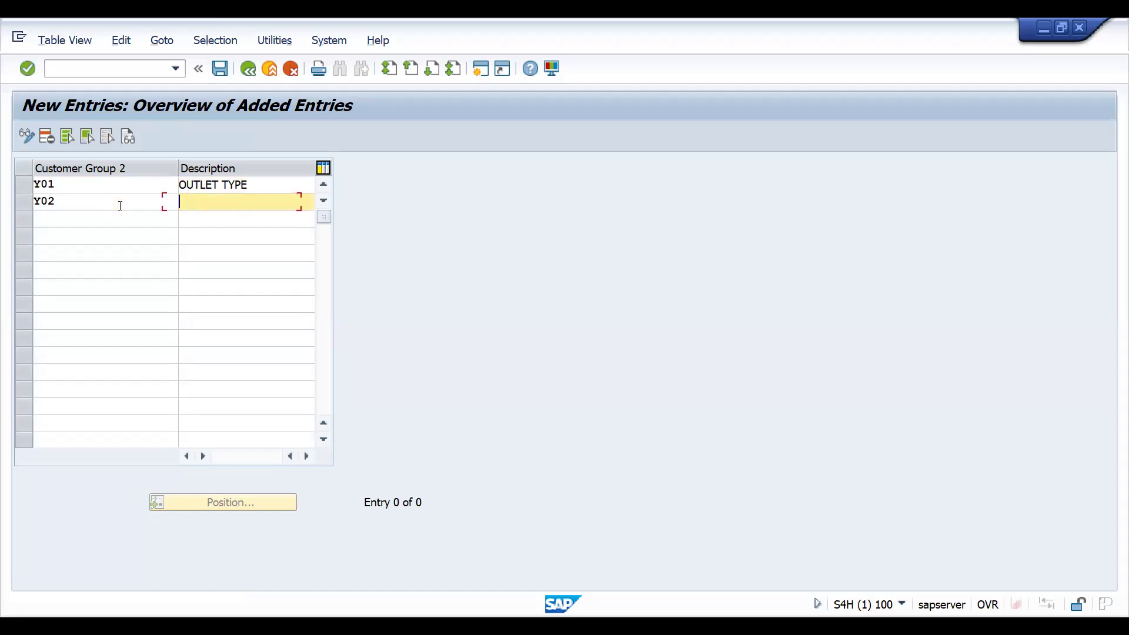
{"action": "type", "text": "OUTLET SUB TYPE"}
{"action": "key", "text": "Return"}
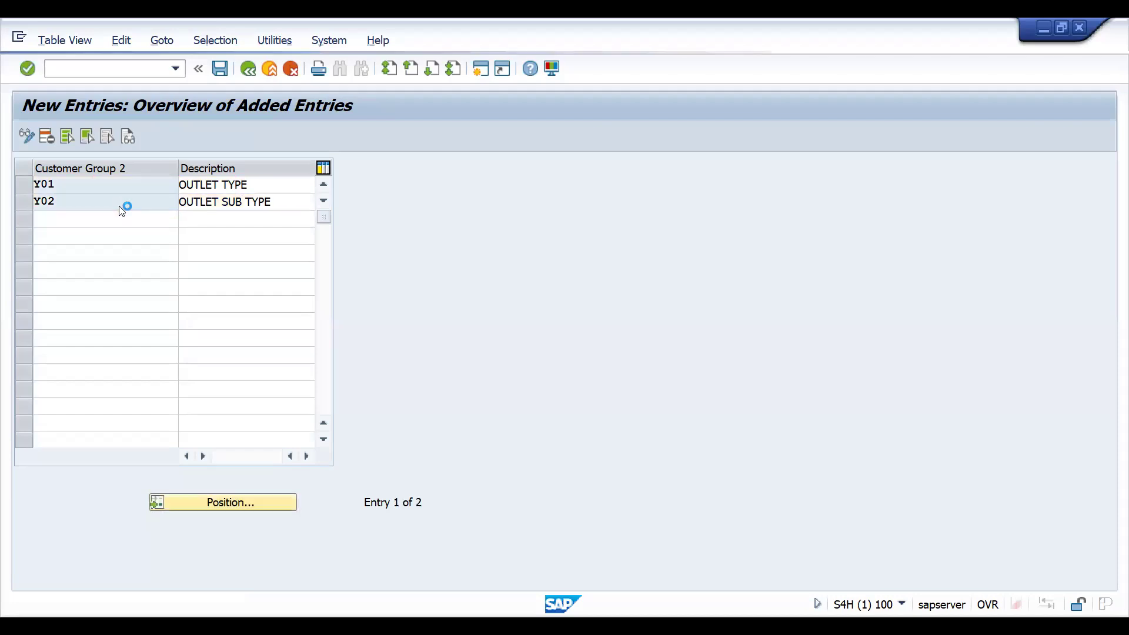
{"action": "key", "text": "ctrl+s"}
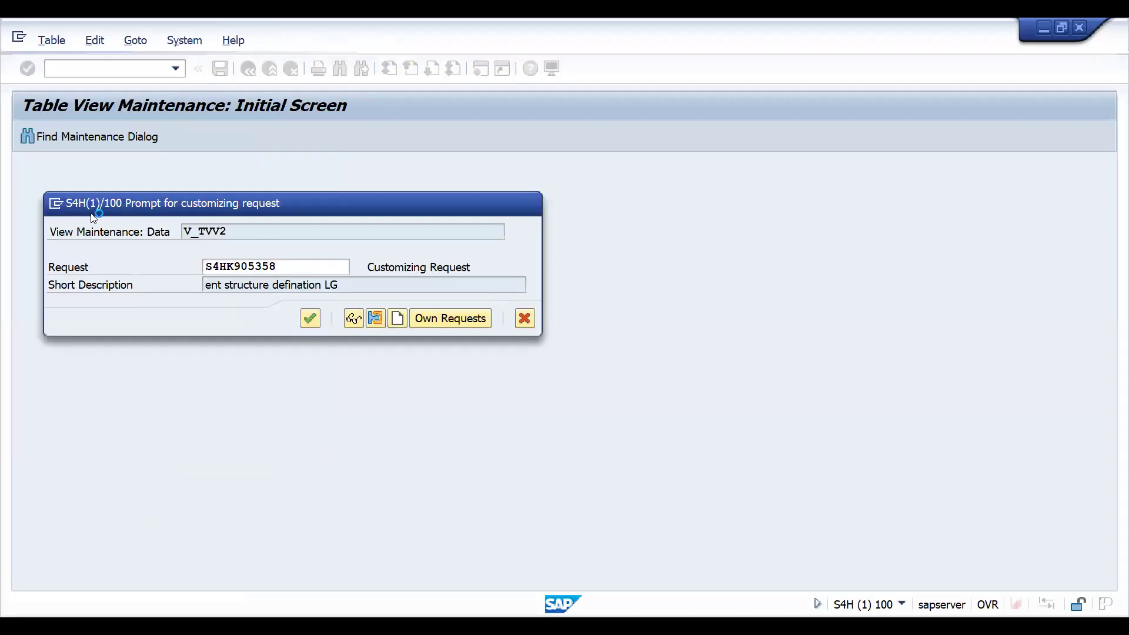
{"action": "key", "text": "Return"}
- Add customer group Y03 with the description ALL REMAINING and leave the view
{"action": "left_click", "coordinate": [78, 216]}
{"action": "type", "text": "Y03"}
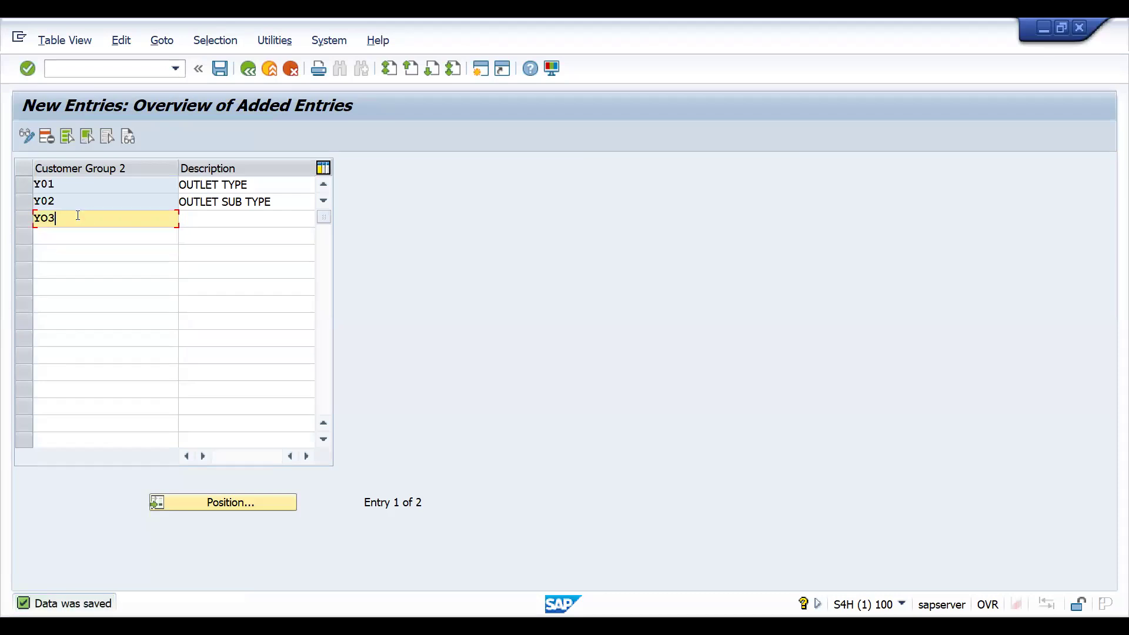
{"action": "key", "text": "Tab"}
{"action": "type", "text": "ALL REMAINING"}
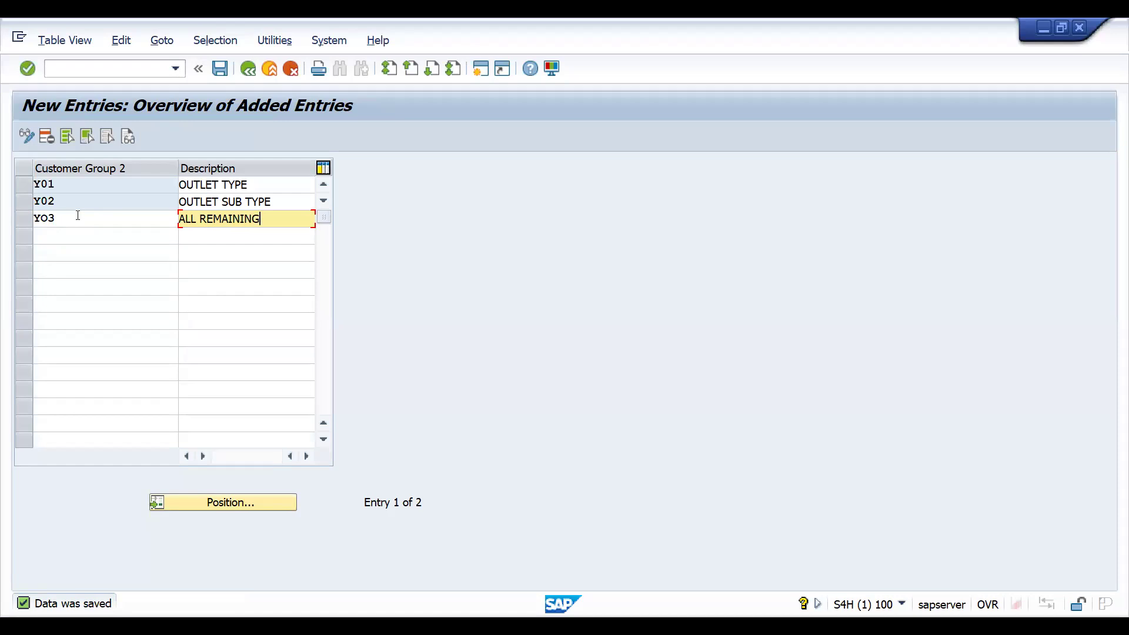
{"action": "key", "text": "Return"}
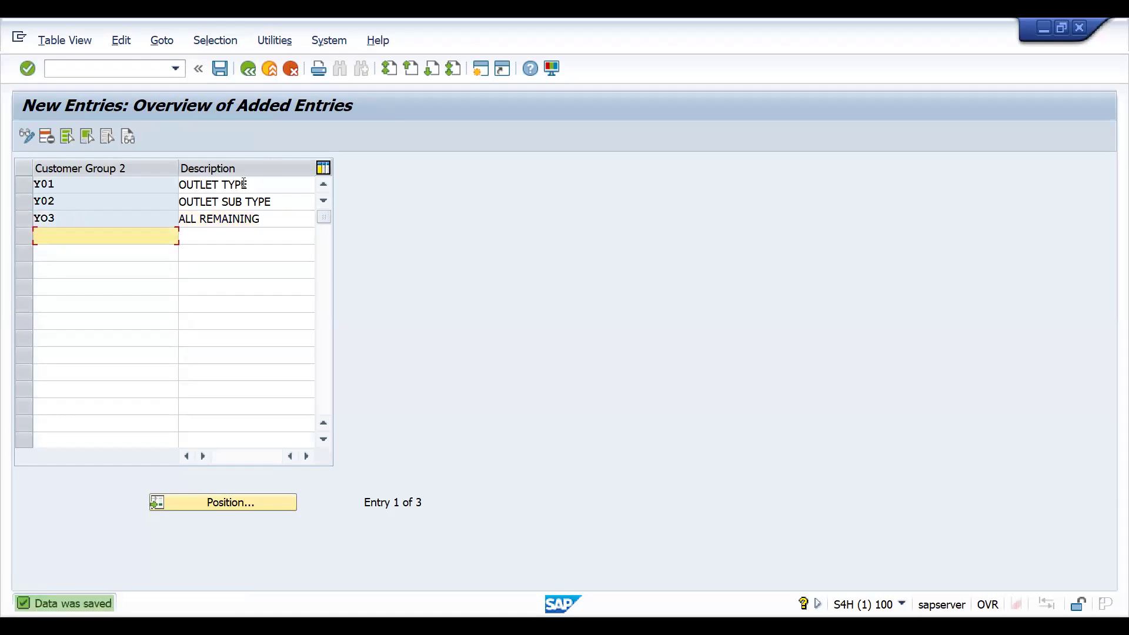
{"action": "key", "text": "F3"}
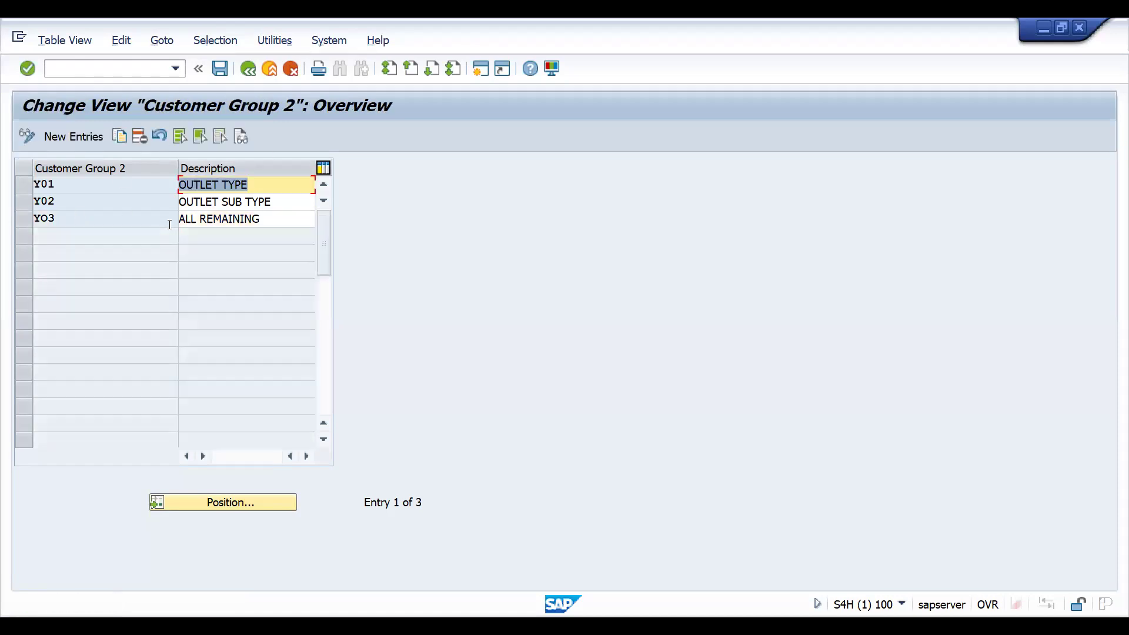
{"action": "key", "text": "F3"}
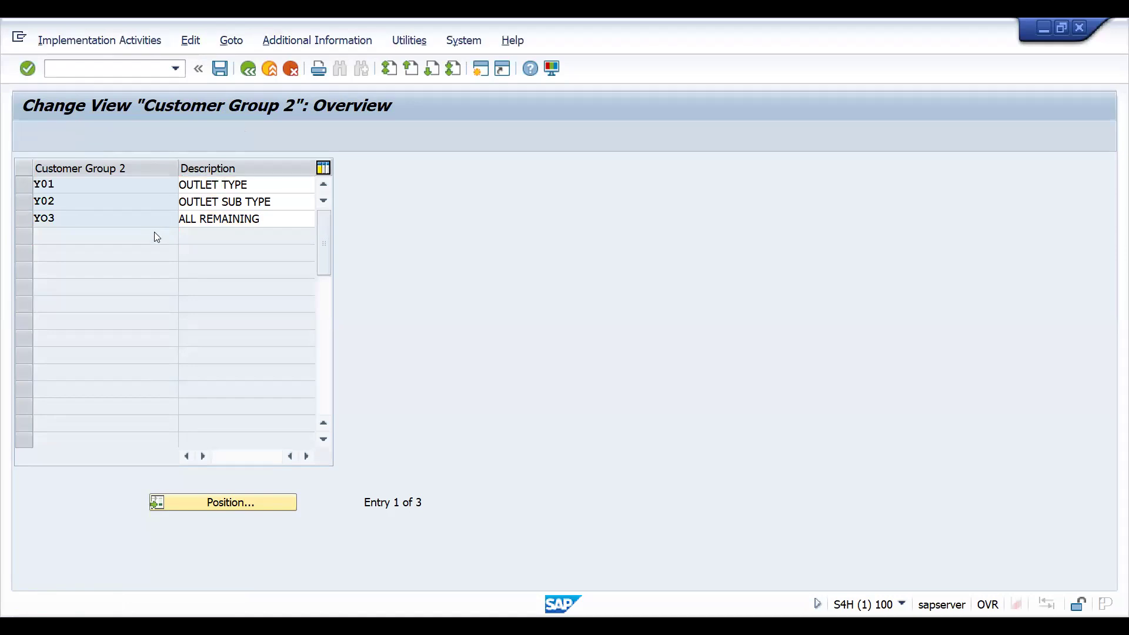
- Open the Customer group 3 activity and add customer group Z11 with the description WART WITH IN 6 M
{"action": "double_click", "coordinate": [130, 268]}
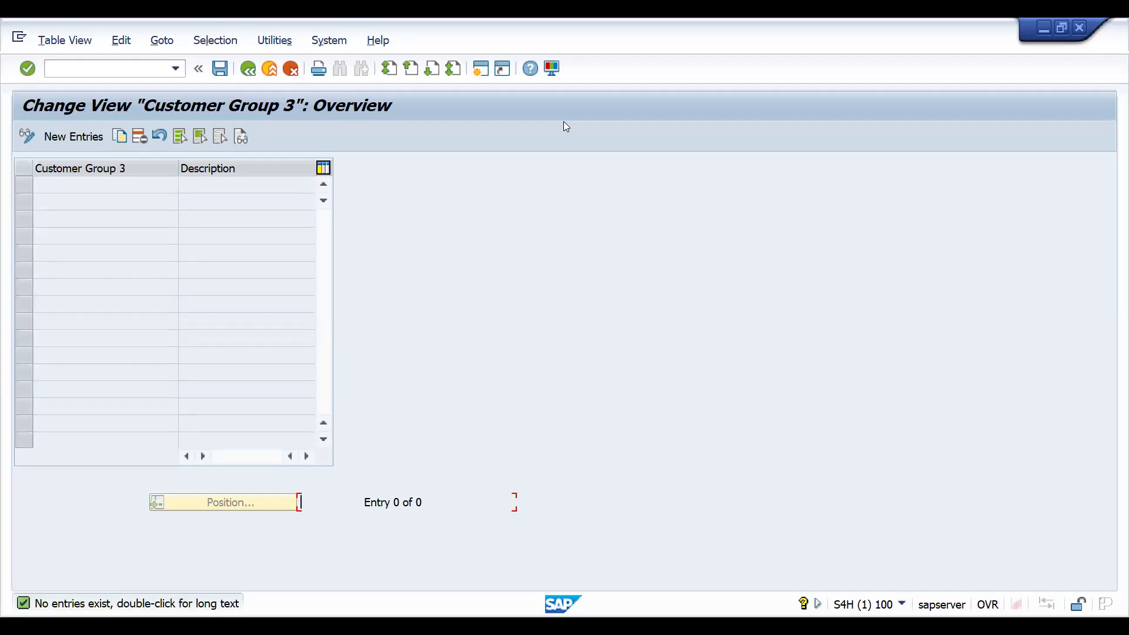
{"action": "key", "text": "alt+Tab"}
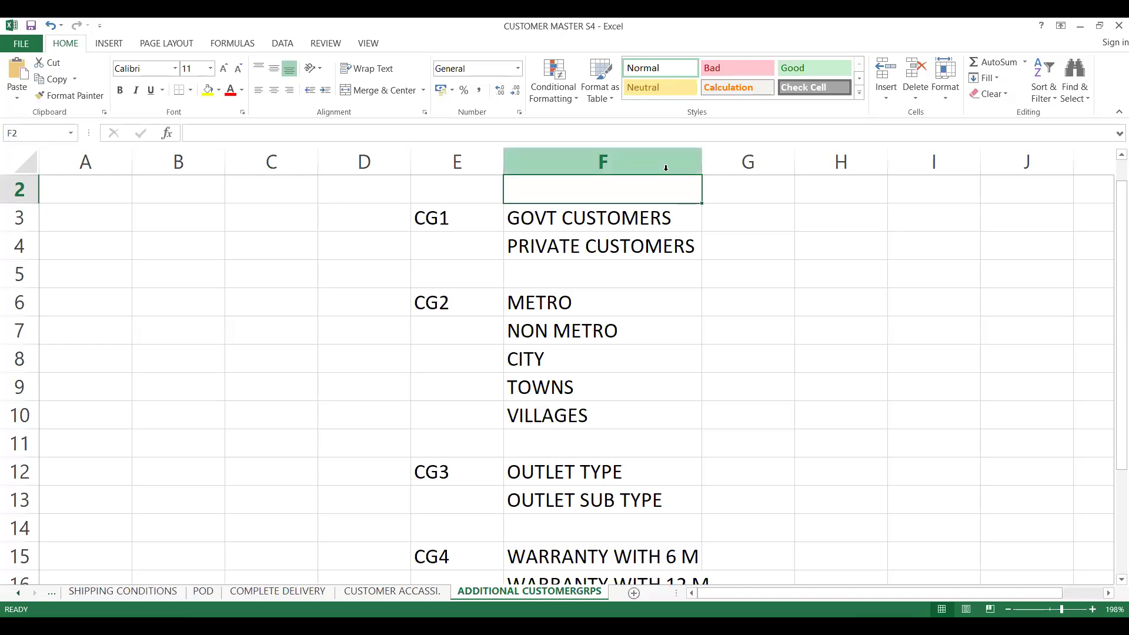
{"action": "key", "text": "alt+Tab"}
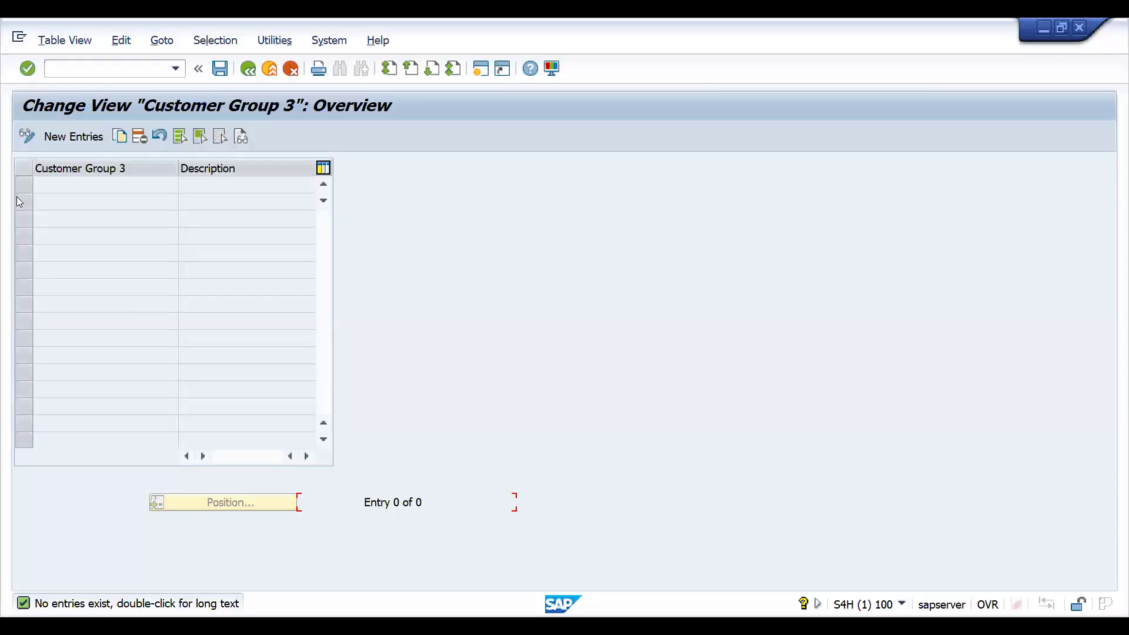
{"action": "left_click", "coordinate": [74, 136]}
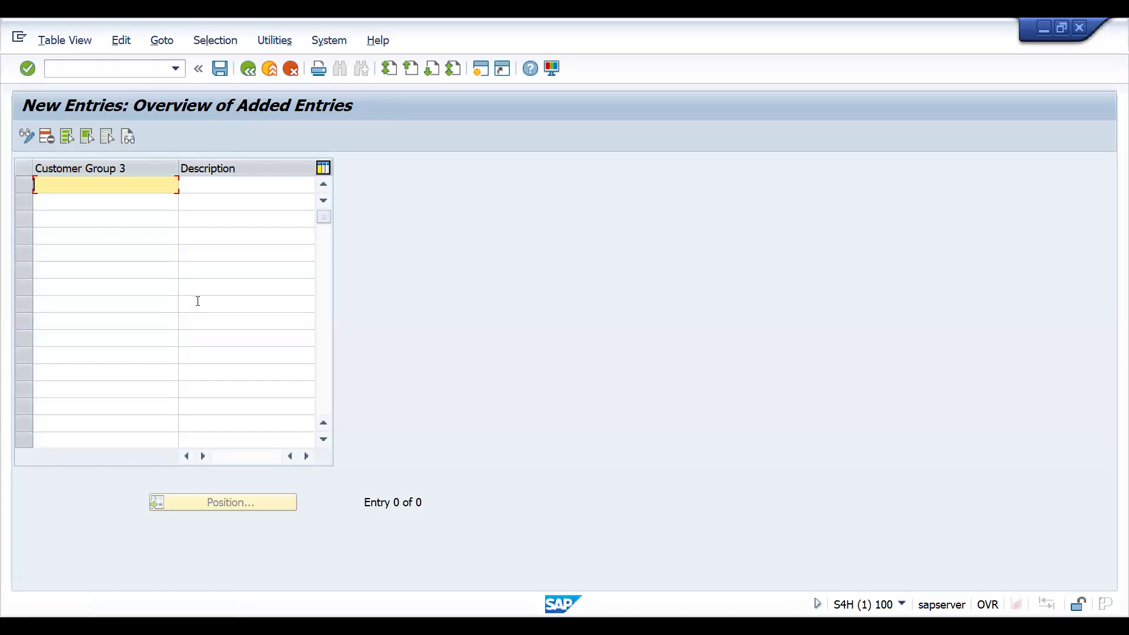
{"action": "type", "text": "Z11"}
{"action": "key", "text": "Tab"}
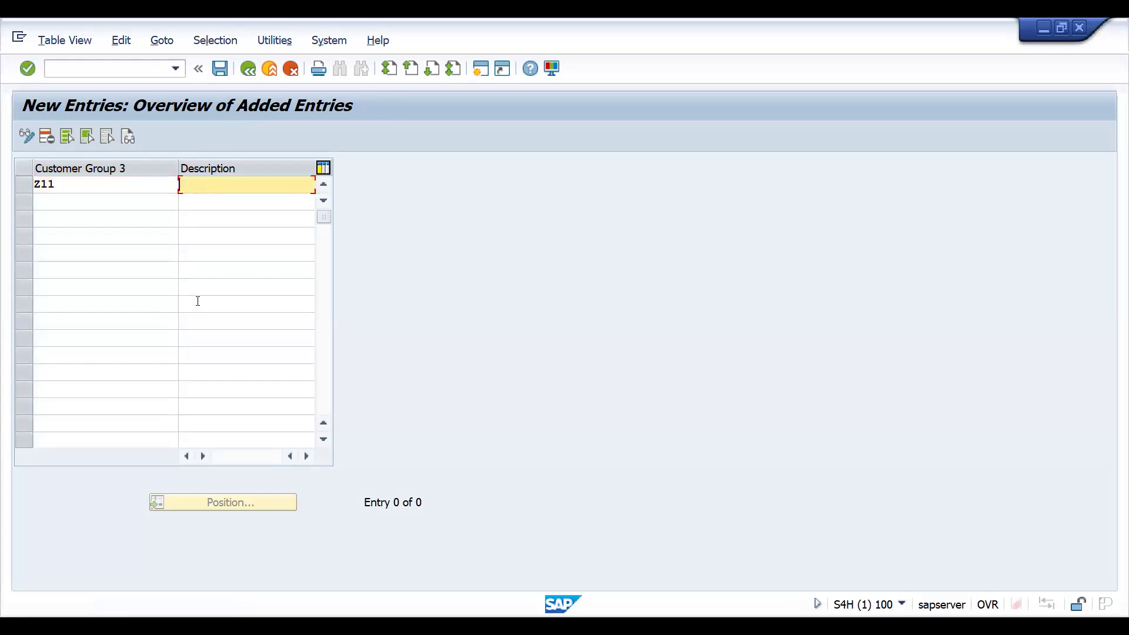
{"action": "type", "text": "WAR WITH"}
{"action": "key", "text": "BackSpace"}
{"action": "key", "text": "BackSpace"}
{"action": "key", "text": "BackSpace"}
{"action": "key", "text": "BackSpace"}
{"action": "key", "text": "BackSpace"}
{"action": "type", "text": "T WITH IN 6 M"}
- Add customer group Z12 with the description WART WITH IN 12 M
{"action": "left_click", "coordinate": [89, 200]}
{"action": "type", "text": "Z12"}
{"action": "key", "text": "Tab"}
{"action": "type", "text": "WART WITH IN "}
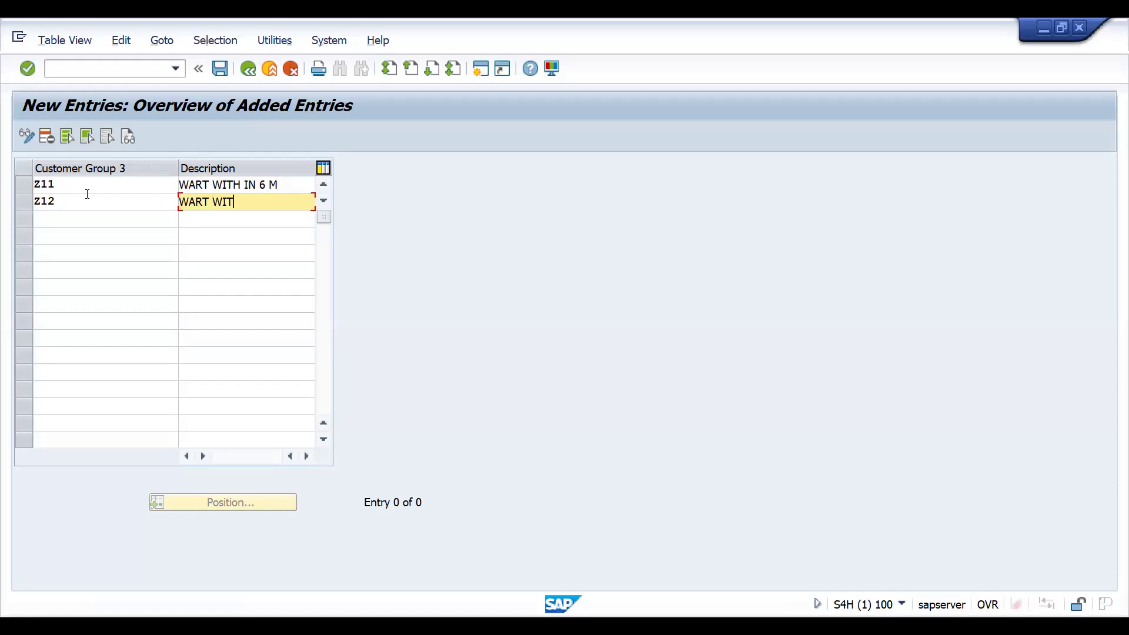
{"action": "type", "text": "12 M"}
- Add customer group Z13 as WART WITH IN 24M and save under the proposed customizing request
{"action": "left_click", "coordinate": [86, 217]}
{"action": "type", "text": "Z13"}
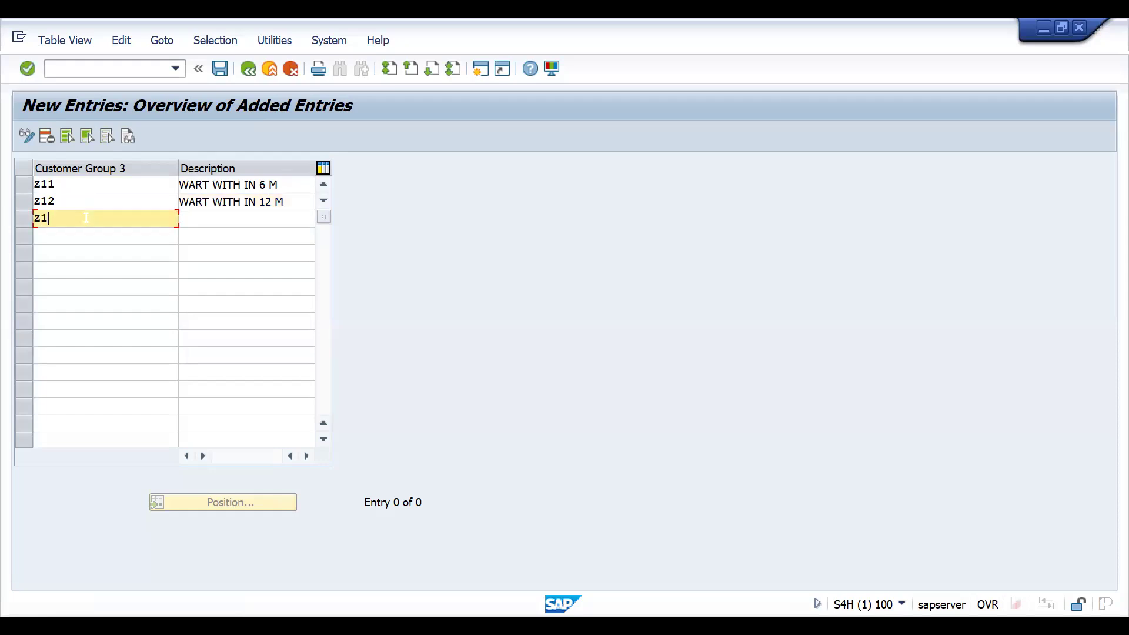
{"action": "key", "text": "Tab"}
{"action": "type", "text": "WQA"}
{"action": "key", "text": "BackSpace"}
{"action": "key", "text": "BackSpace"}
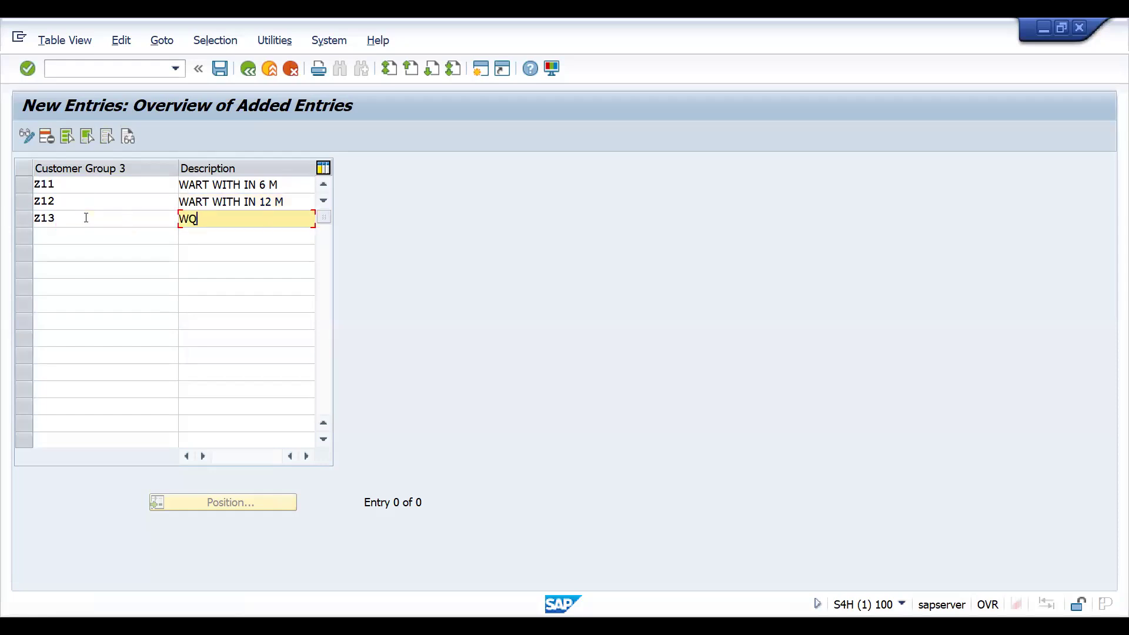
{"action": "type", "text": "ART WITH IN 24M"}
{"action": "key", "text": "Return"}
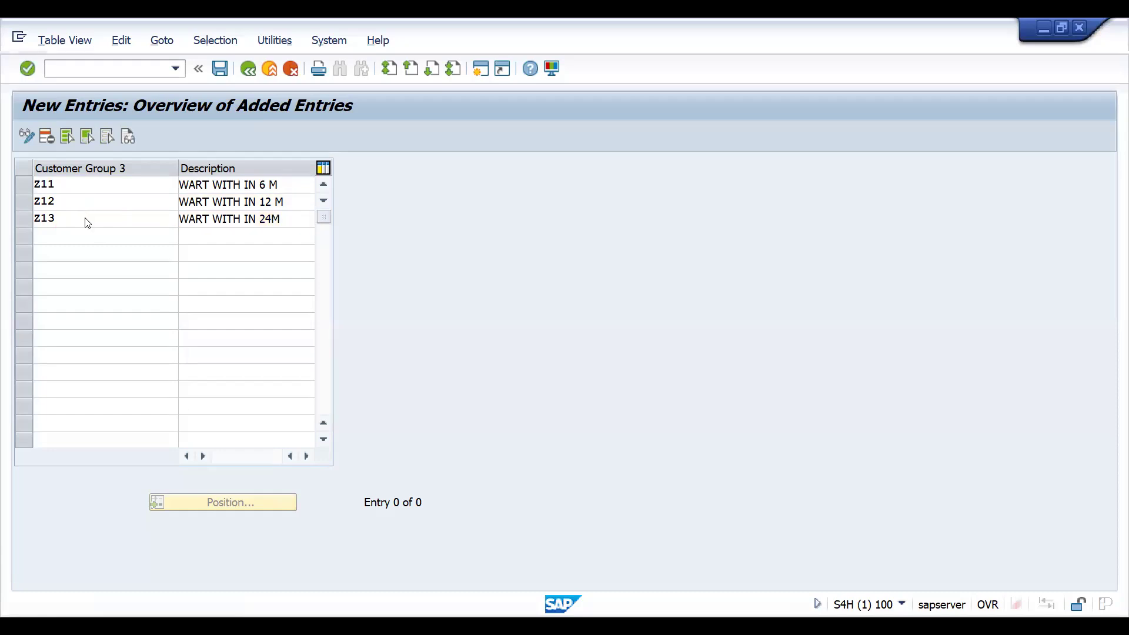
{"action": "key", "text": "ctrl+s"}
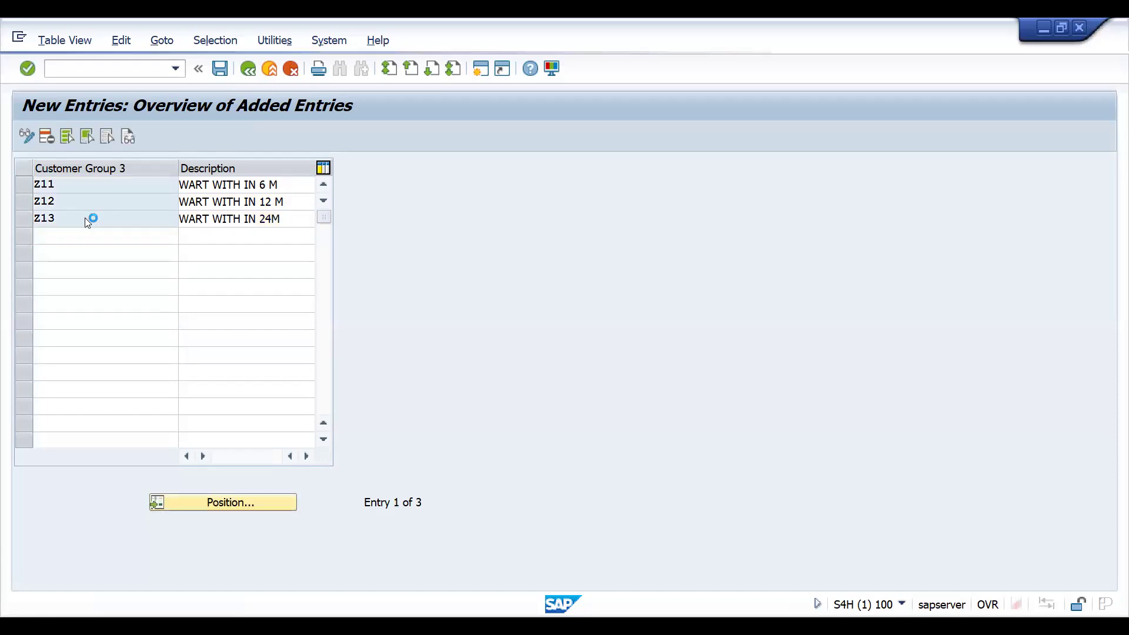
{"action": "key", "text": "Return"}
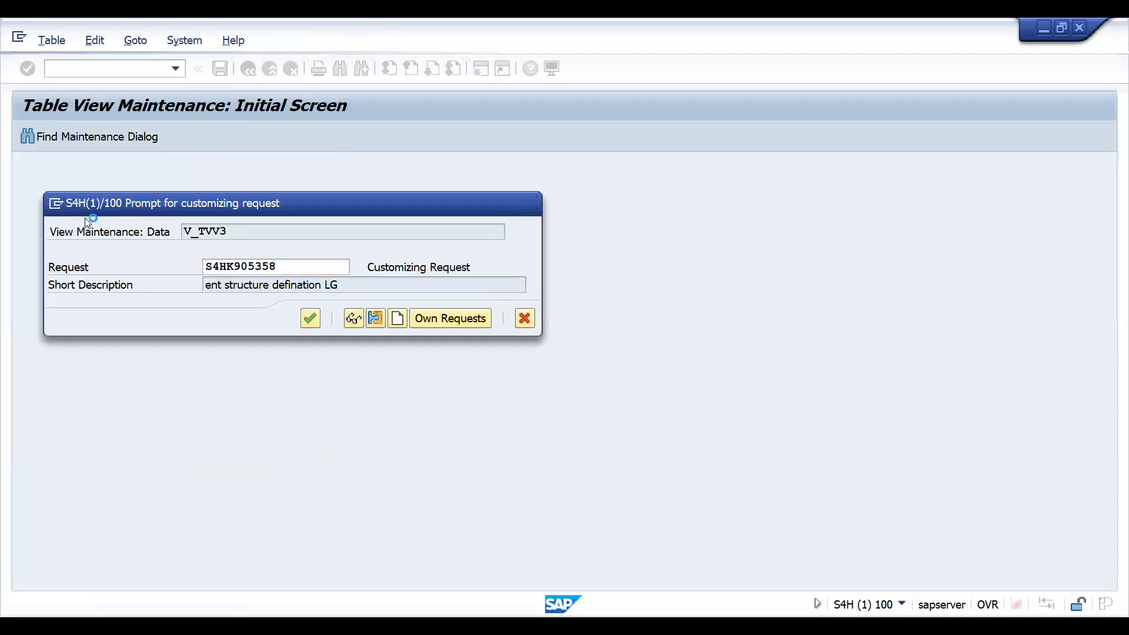
- Add customer group Z14 with the description NO WARNNATY and save the entries
{"action": "type", "text": "Z14"}
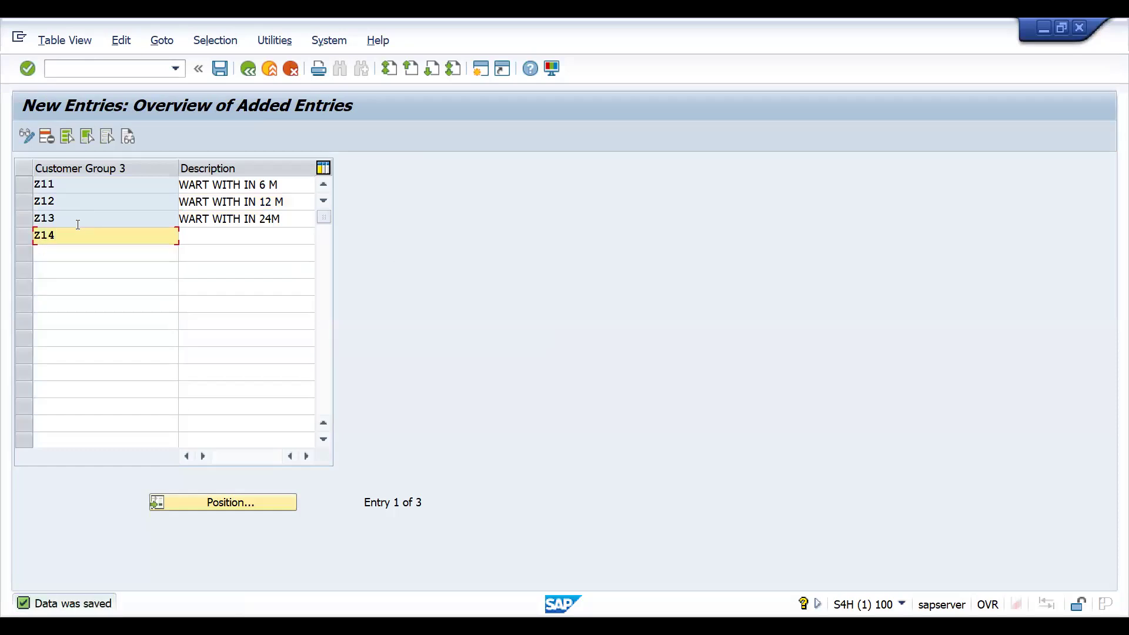
{"action": "key", "text": "Tab"}
{"action": "type", "text": "NO"}
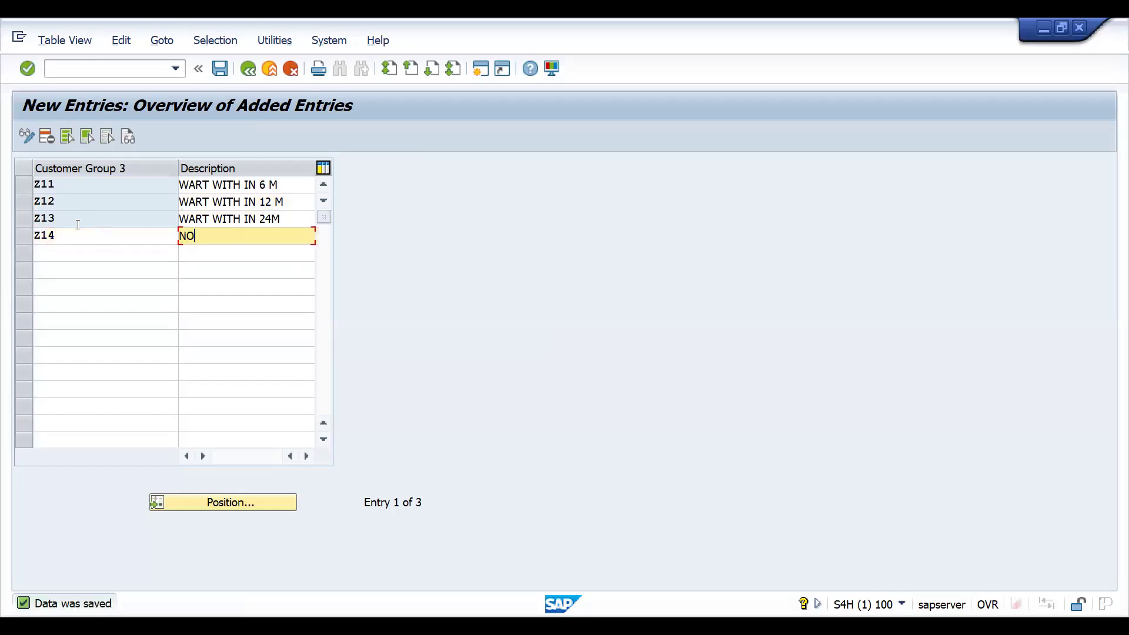
{"action": "type", "text": " WARNNATY"}
{"action": "key", "text": "Return"}
{"action": "key", "text": "Return"}
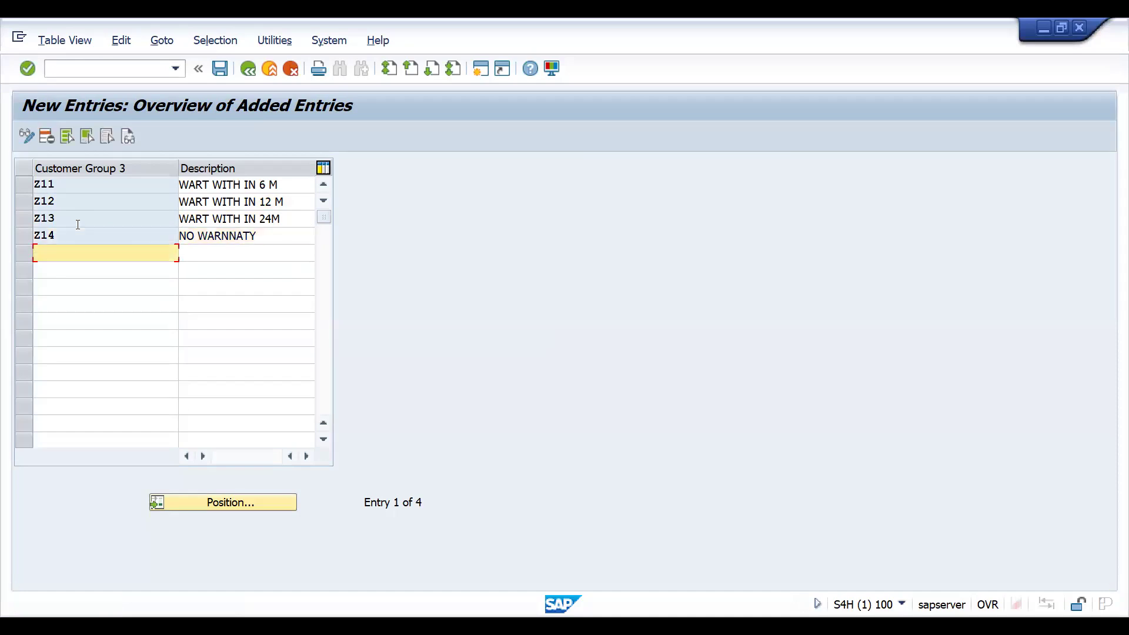
{"action": "key", "text": "ctrl+s"}
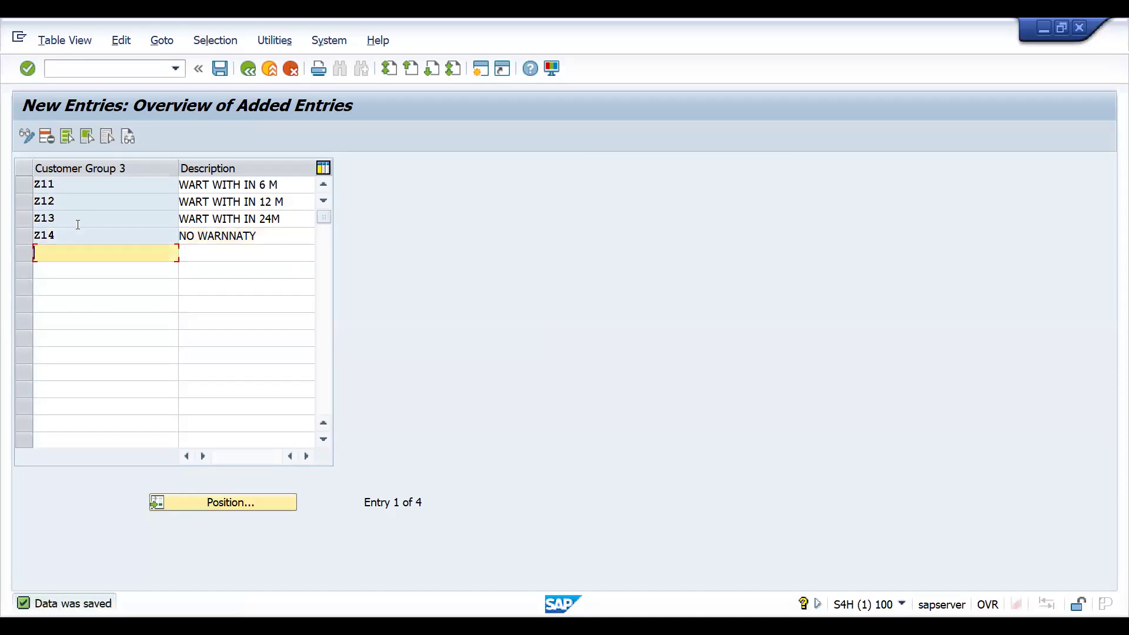
- Leave customizing, start transaction BP and open a customer business partner's Additional Data customer groups
{"action": "left_click", "coordinate": [246, 69]}
{"action": "left_click", "coordinate": [246, 69]}
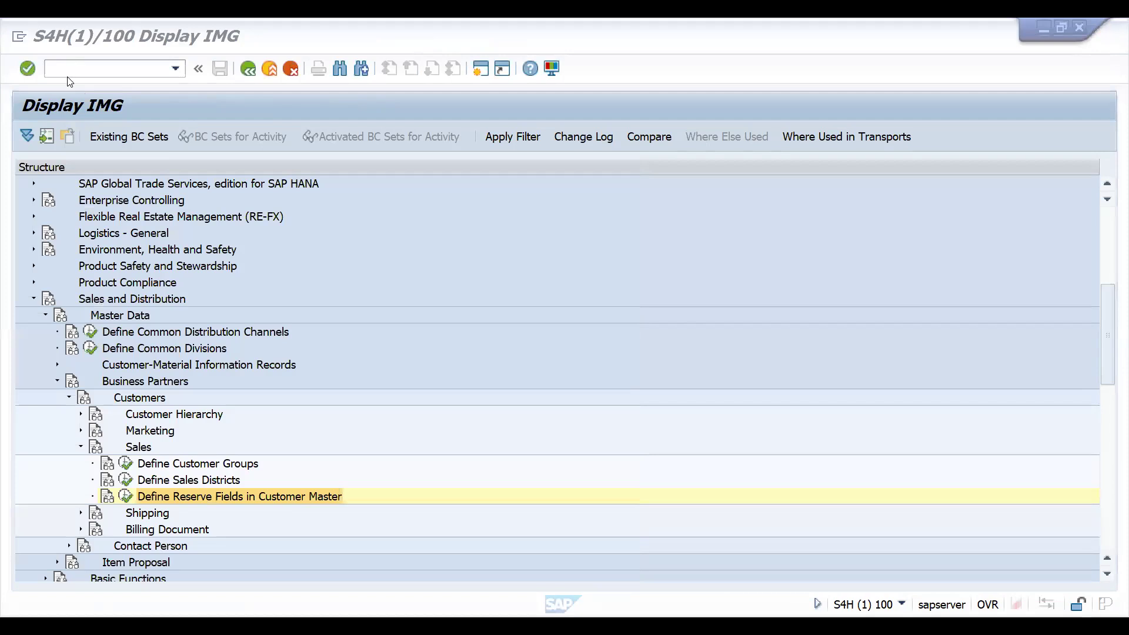
{"action": "type", "text": "/nbp"}
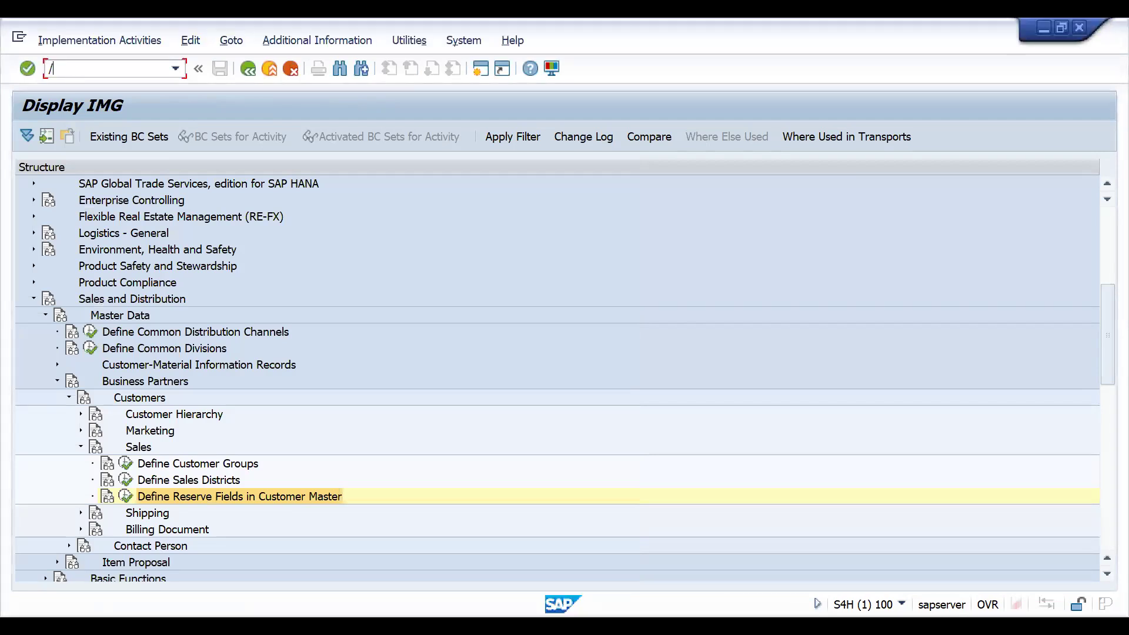
{"action": "key", "text": "Return"}
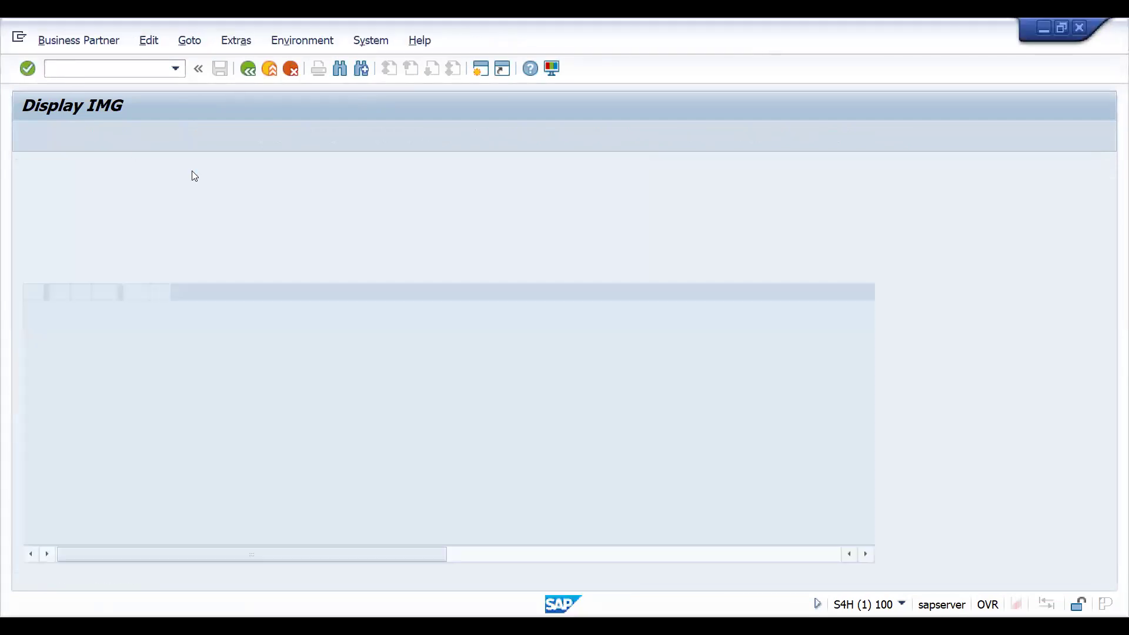
{"action": "left_click", "coordinate": [192, 259]}
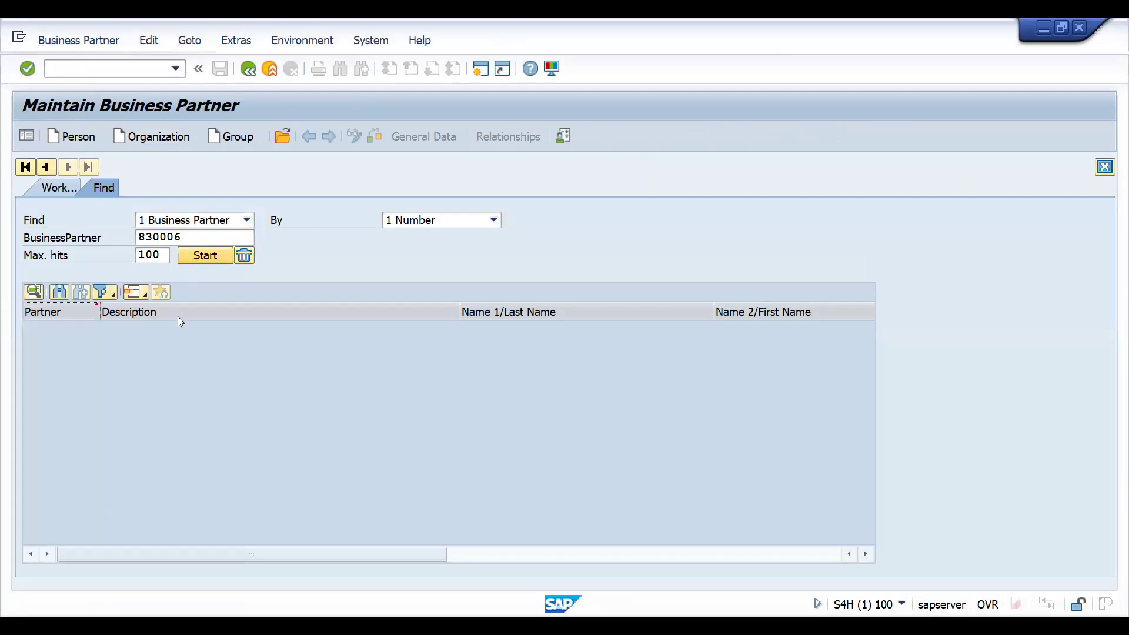
{"action": "left_click", "coordinate": [172, 330]}
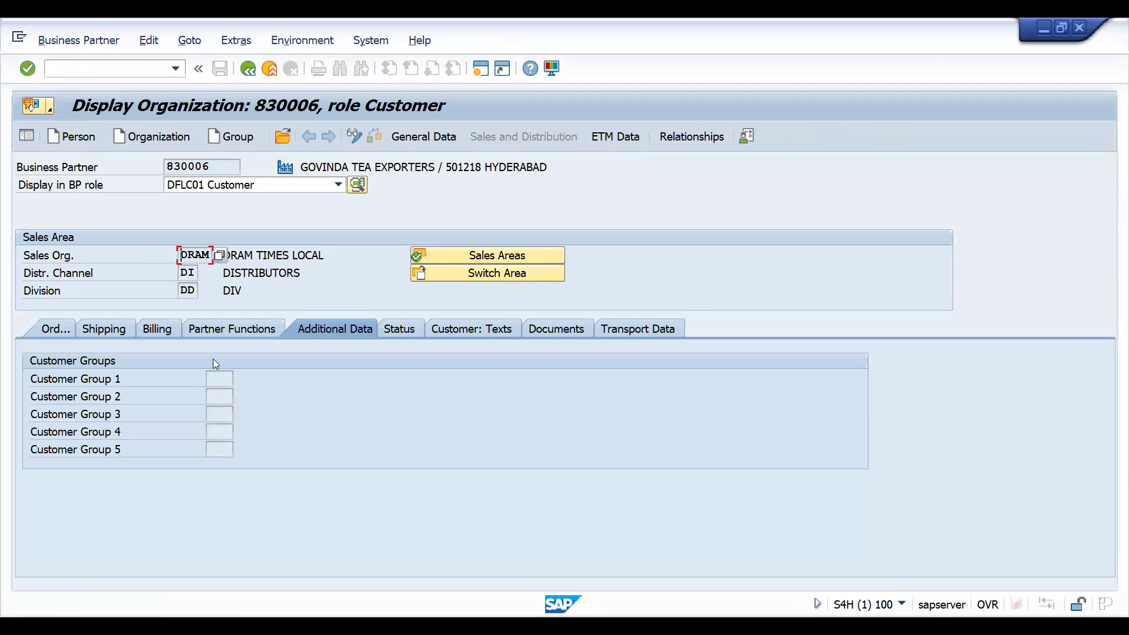
- Switch the business partner to change mode and set customer group 1 to Z01 and customer group 2 to Y01
{"action": "left_click", "coordinate": [355, 136]}
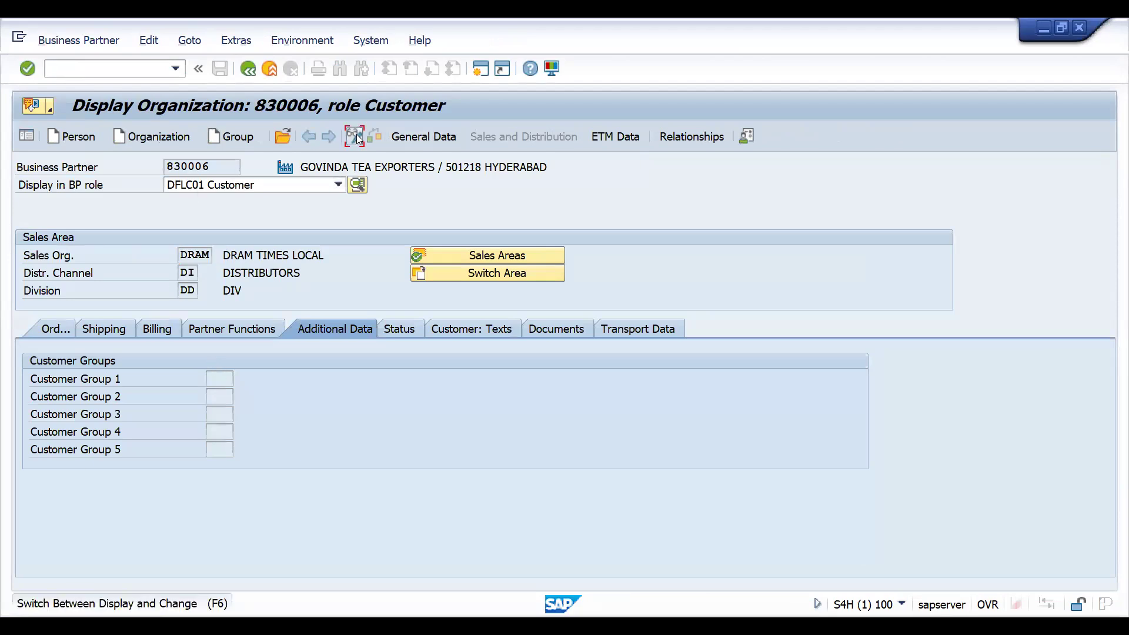
{"action": "left_click", "coordinate": [241, 380]}
{"action": "double_click", "coordinate": [228, 291]}
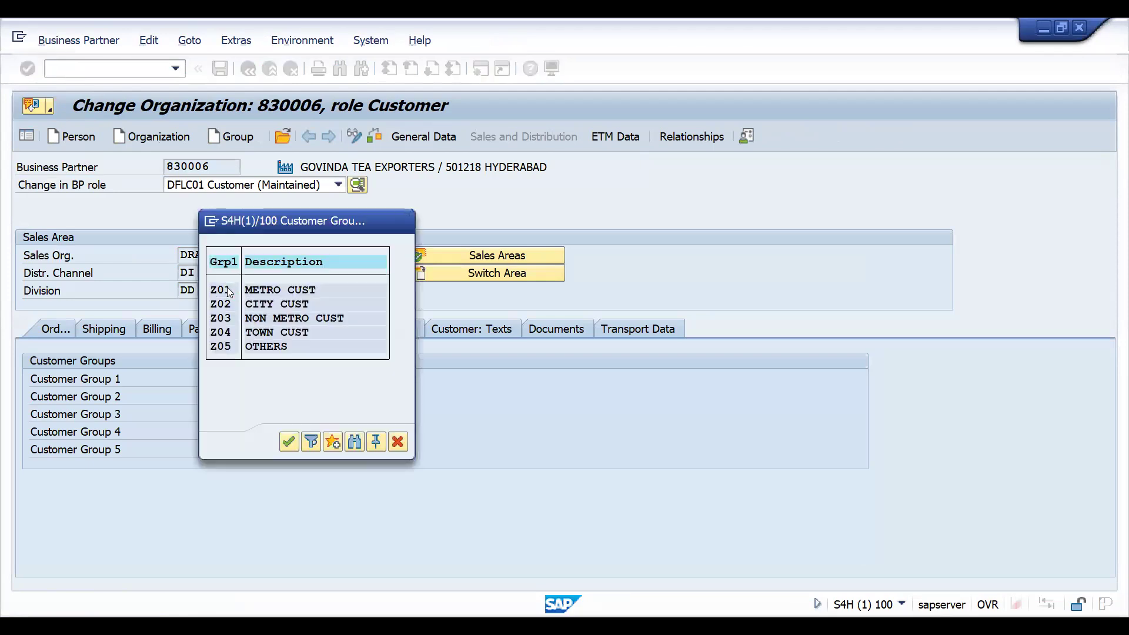
{"action": "left_click", "coordinate": [221, 396]}
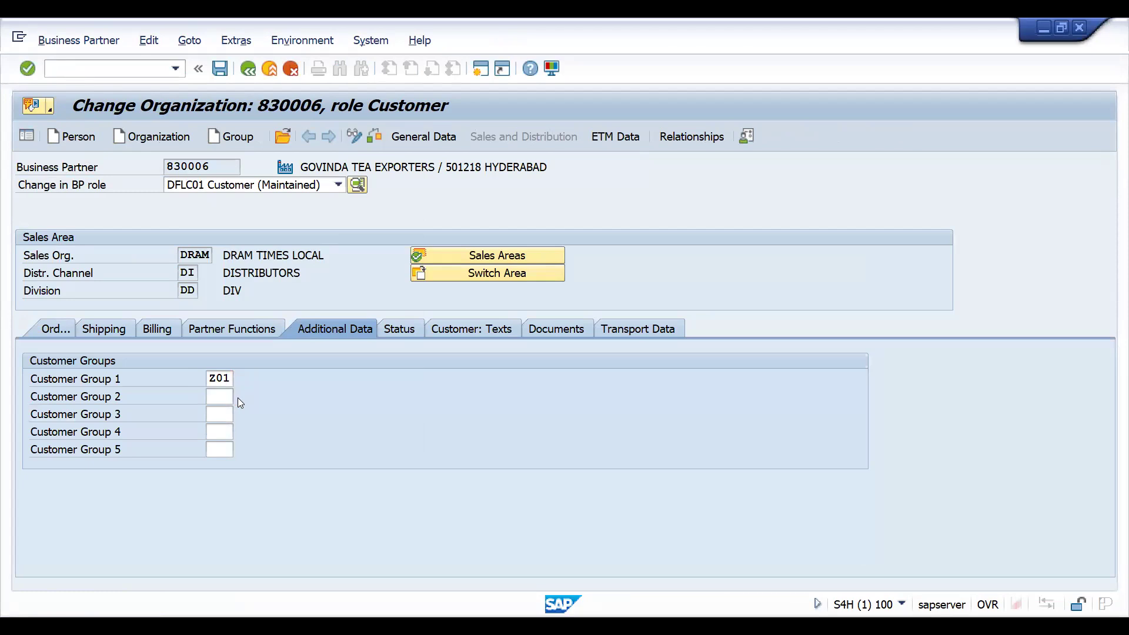
{"action": "left_click", "coordinate": [238, 397]}
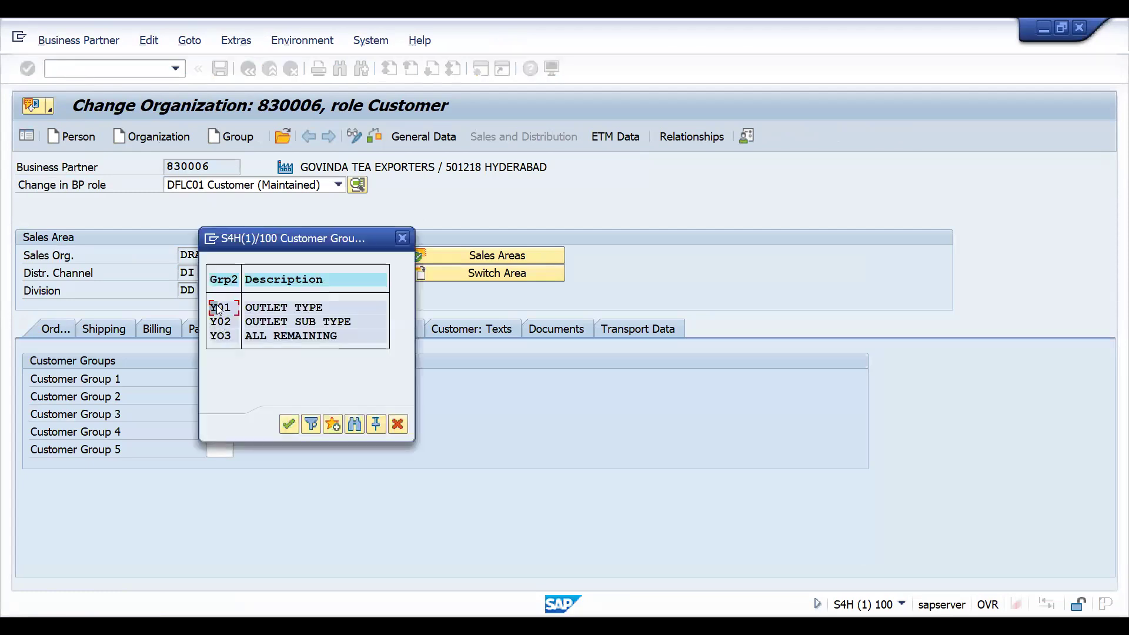
{"action": "double_click", "coordinate": [216, 307]}
- Set customer group 3 to Z13 and save the business partner
{"action": "left_click", "coordinate": [221, 414]}
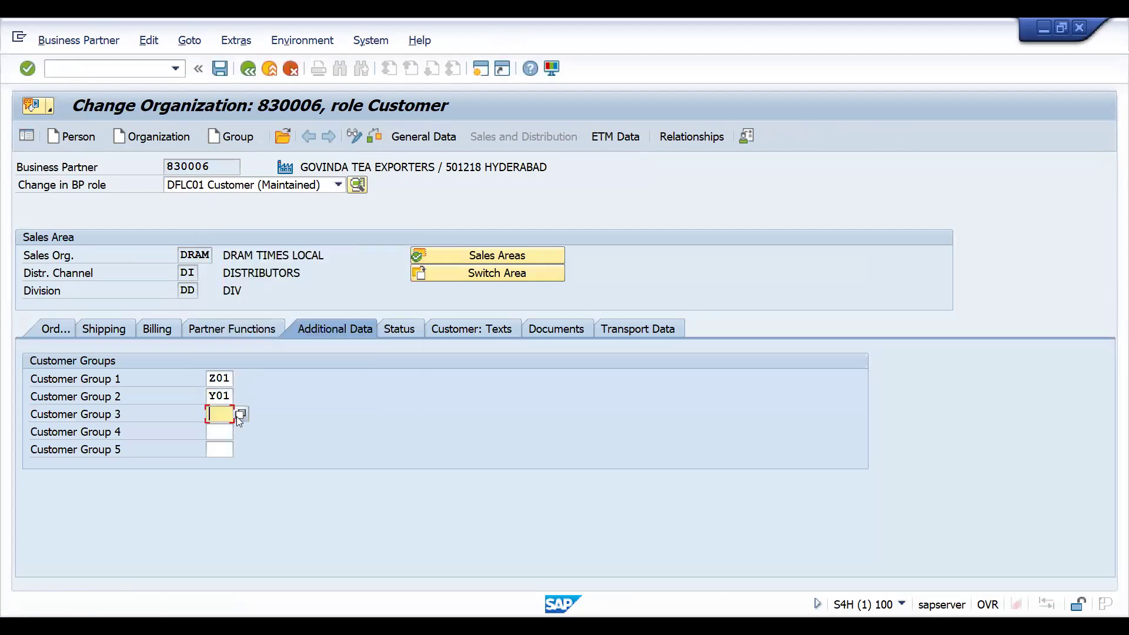
{"action": "left_click", "coordinate": [236, 416]}
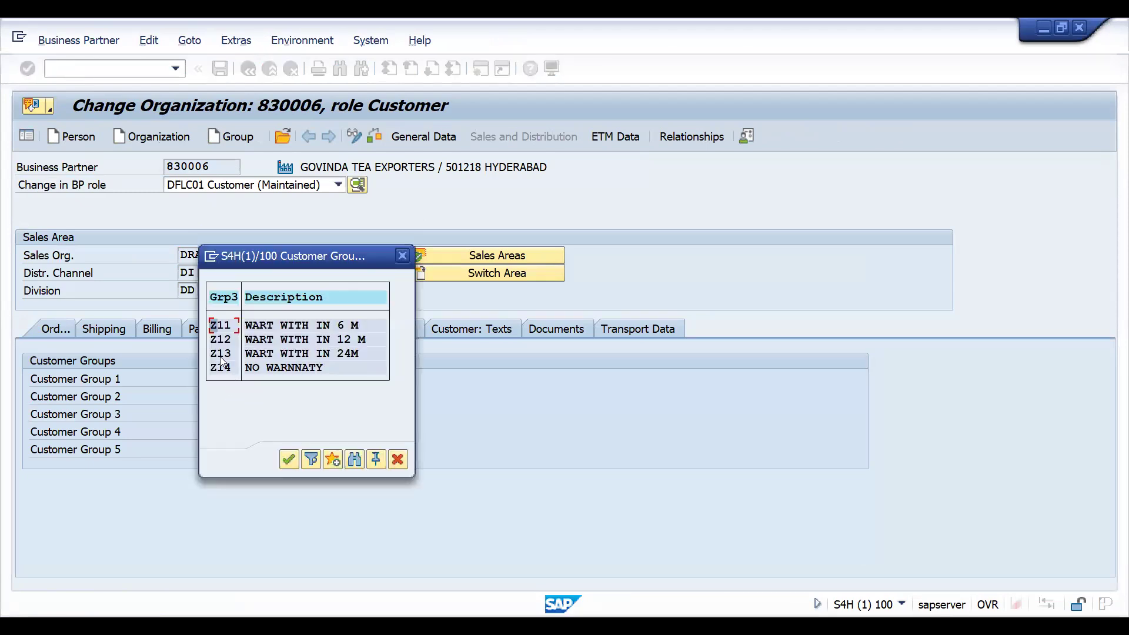
{"action": "double_click", "coordinate": [222, 360]}
{"action": "left_click", "coordinate": [229, 432]}
{"action": "left_click", "coordinate": [235, 434]}
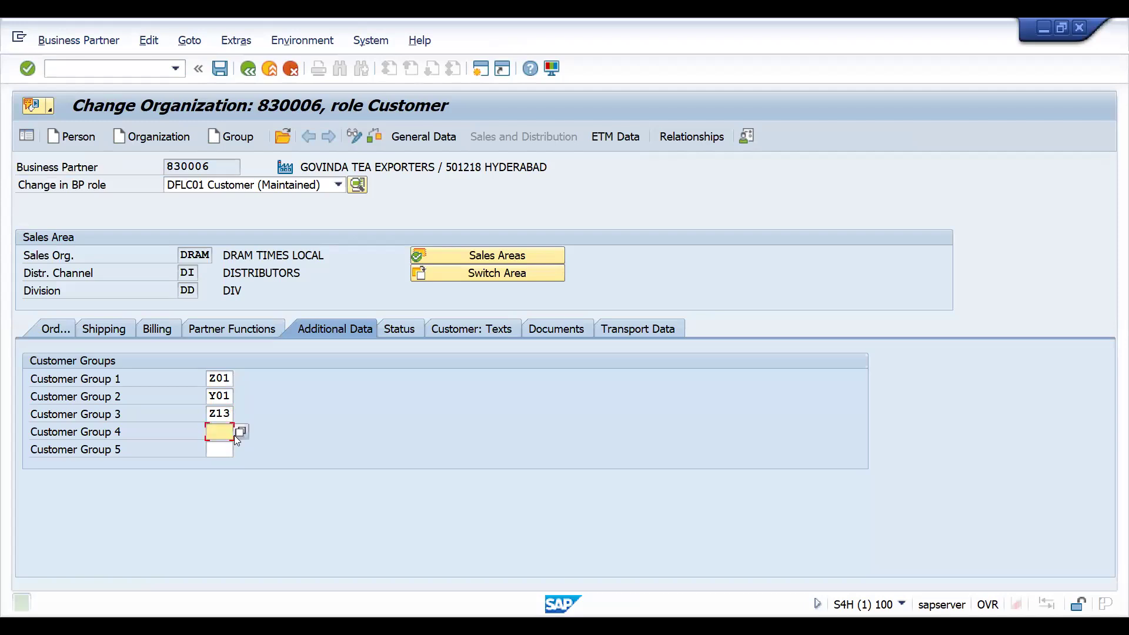
{"action": "key", "text": "ctrl+s"}
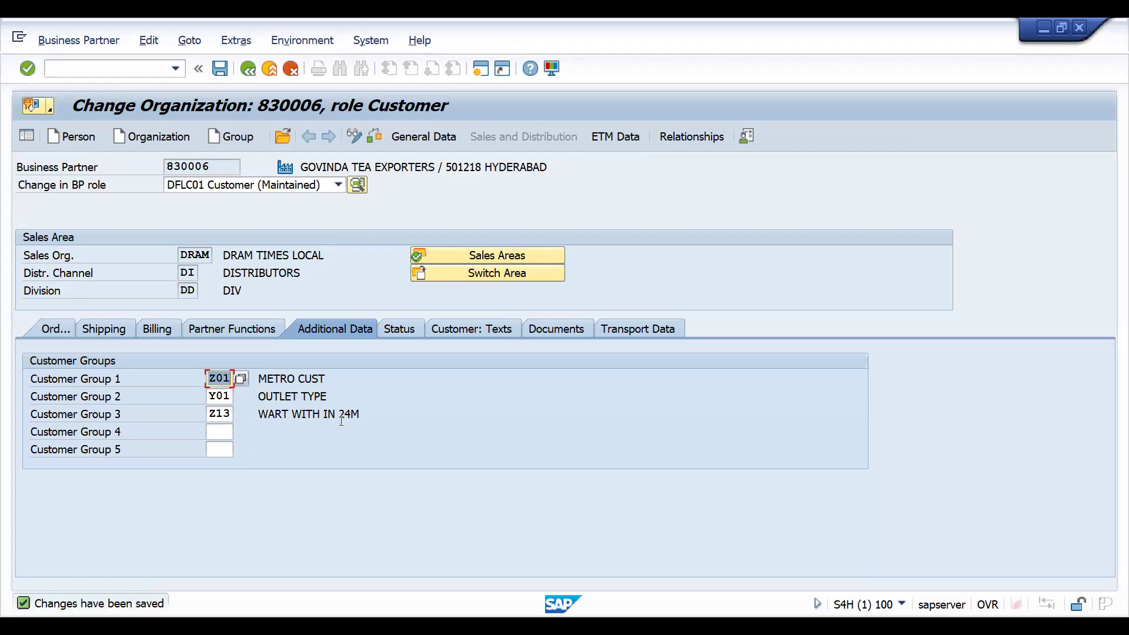
{"action": "left_click", "coordinate": [249, 68]}
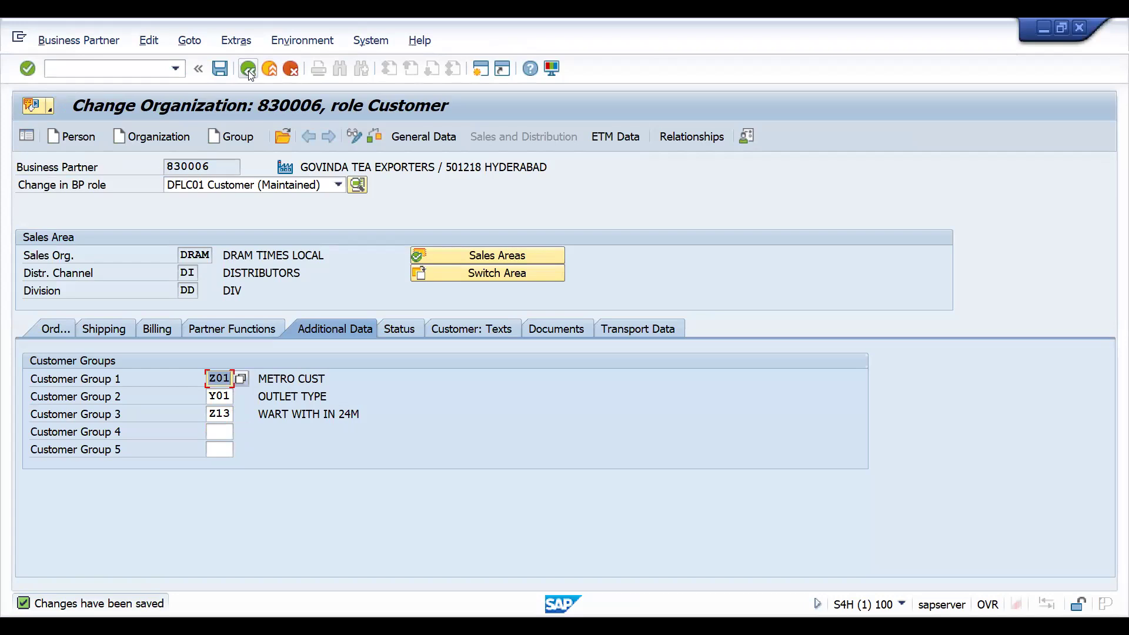
{"action": "left_click", "coordinate": [282, 143]}
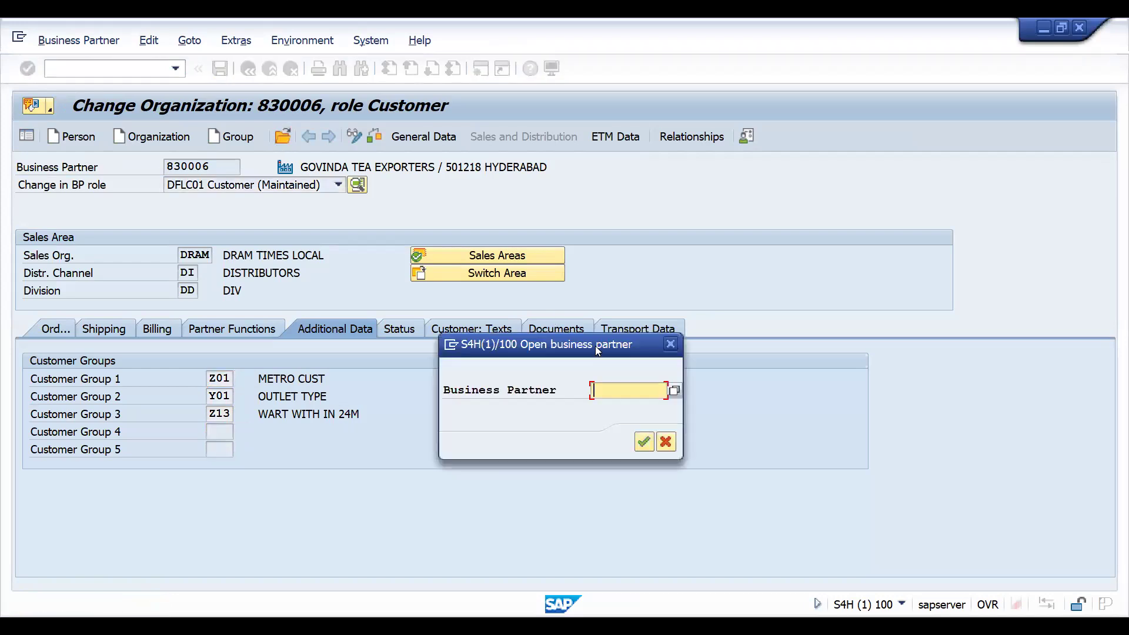
{"action": "left_click", "coordinate": [671, 344]}
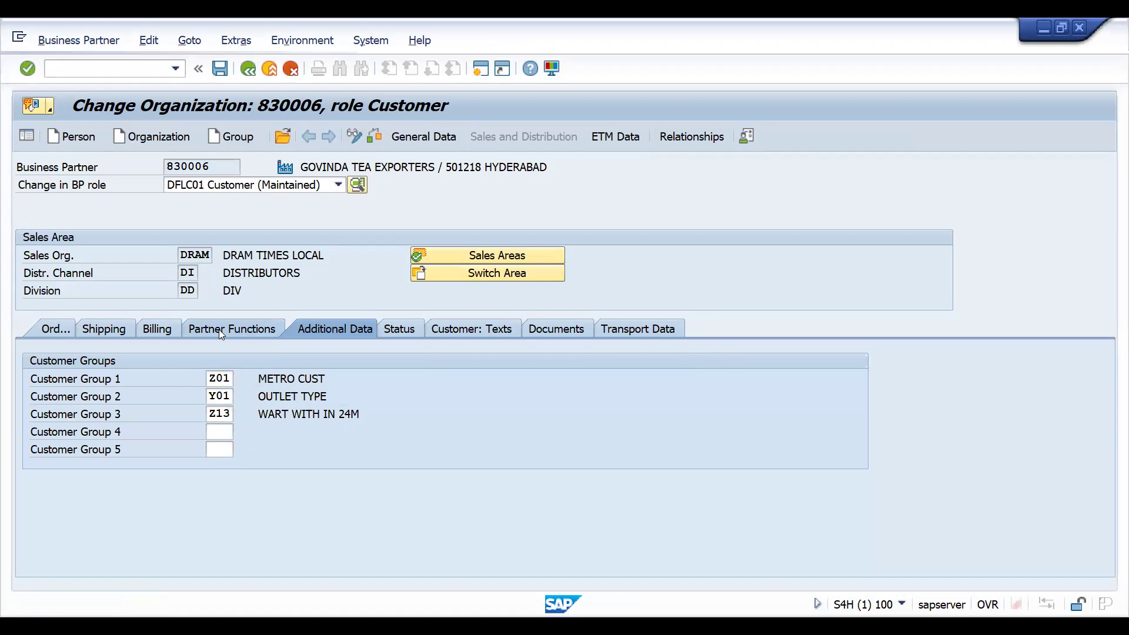
{"action": "left_click", "coordinate": [221, 332]}
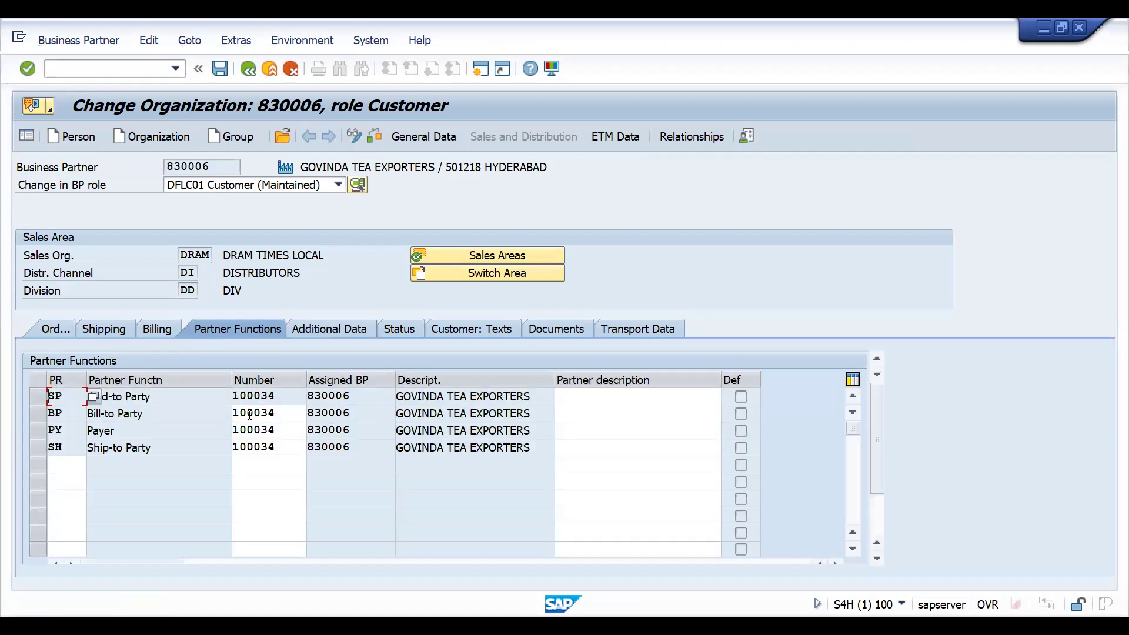
- Open business partner BIMBISARA LTD. and show its Additional Data customer groups
{"action": "left_click", "coordinate": [282, 141]}
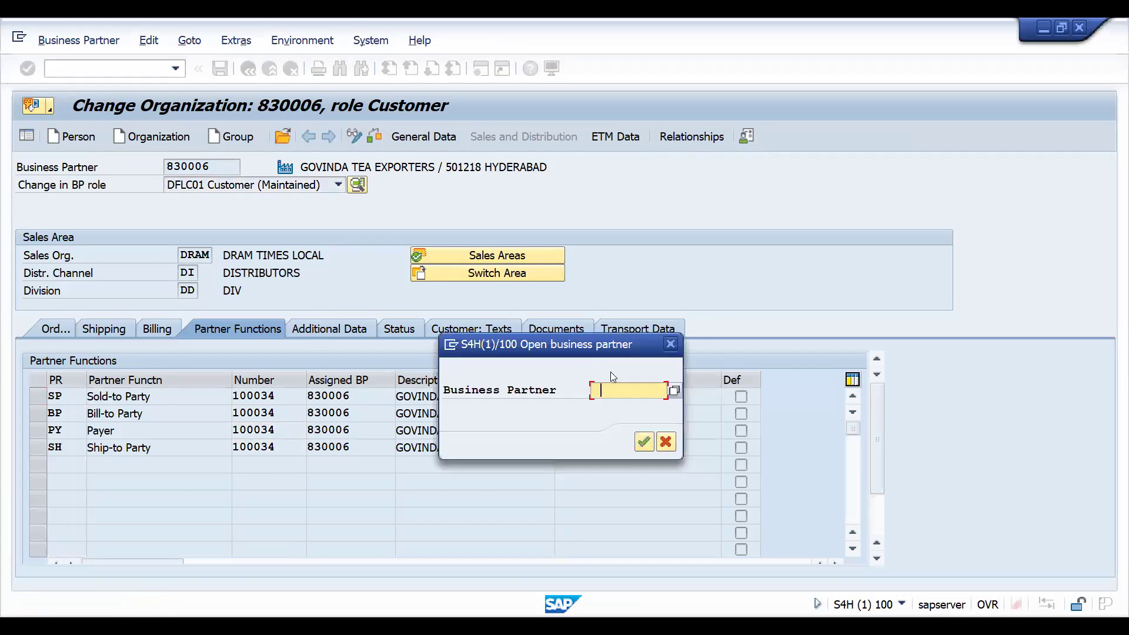
{"action": "key", "text": "Down"}
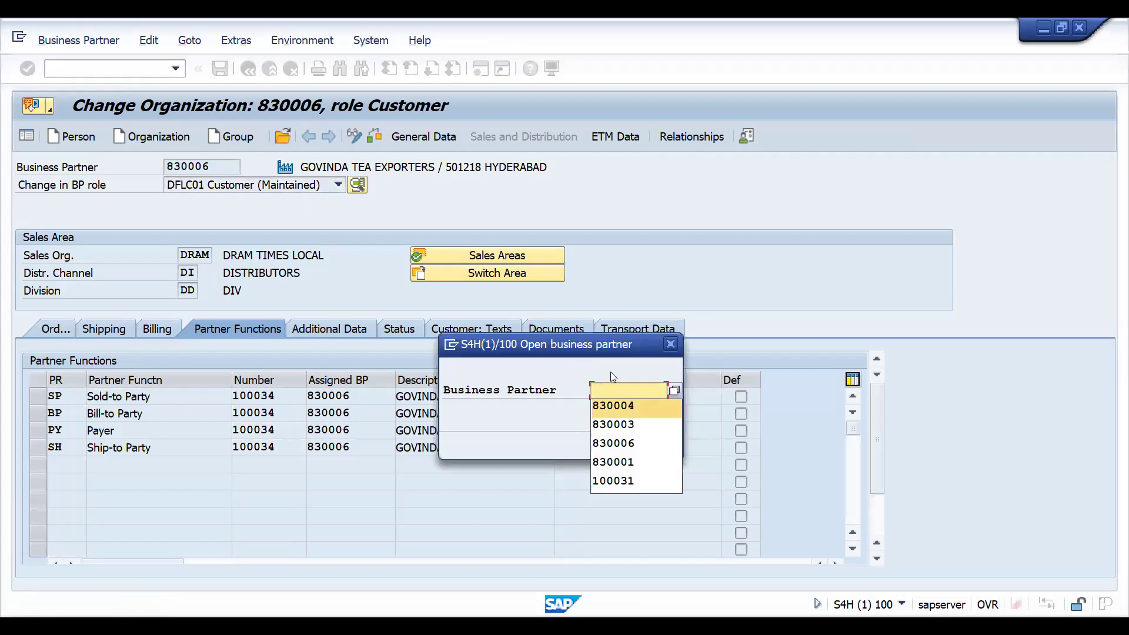
{"action": "key", "text": "Return"}
{"action": "key", "text": "Return"}
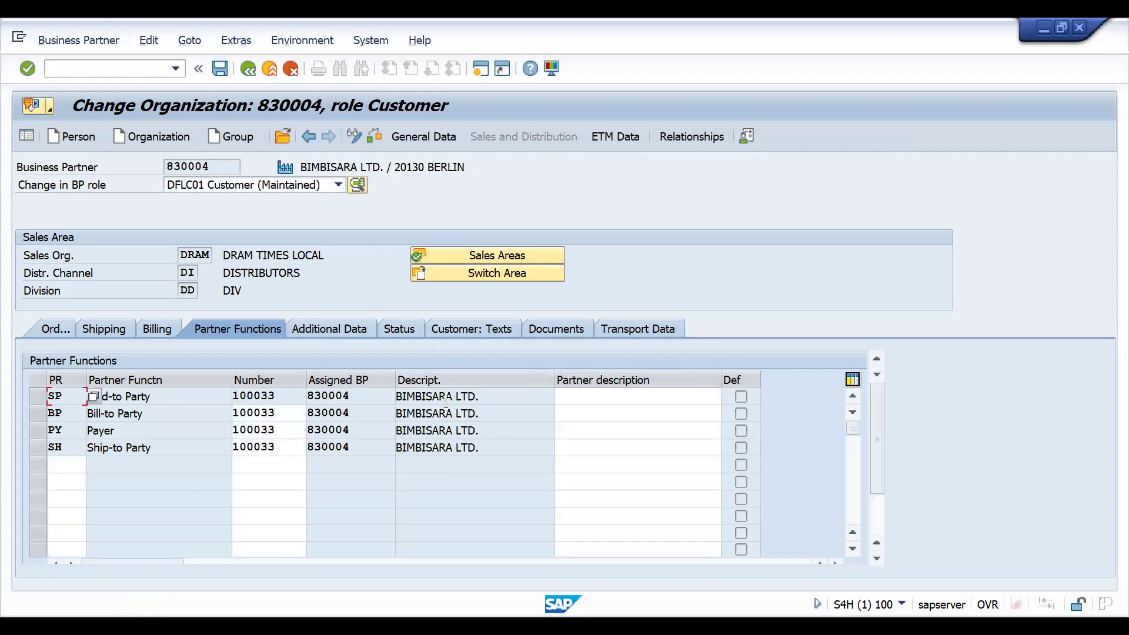
{"action": "left_click", "coordinate": [339, 327]}
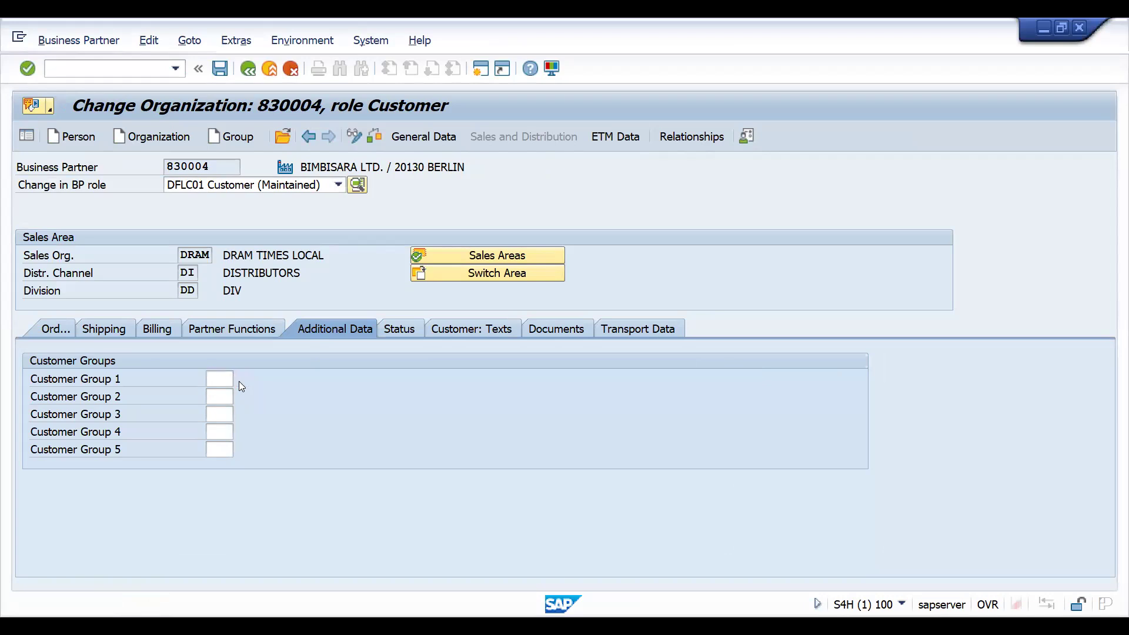
- Set customer group 1 to Z04 and customer group 2 to Y02 for this business partner
{"action": "left_click", "coordinate": [238, 381]}
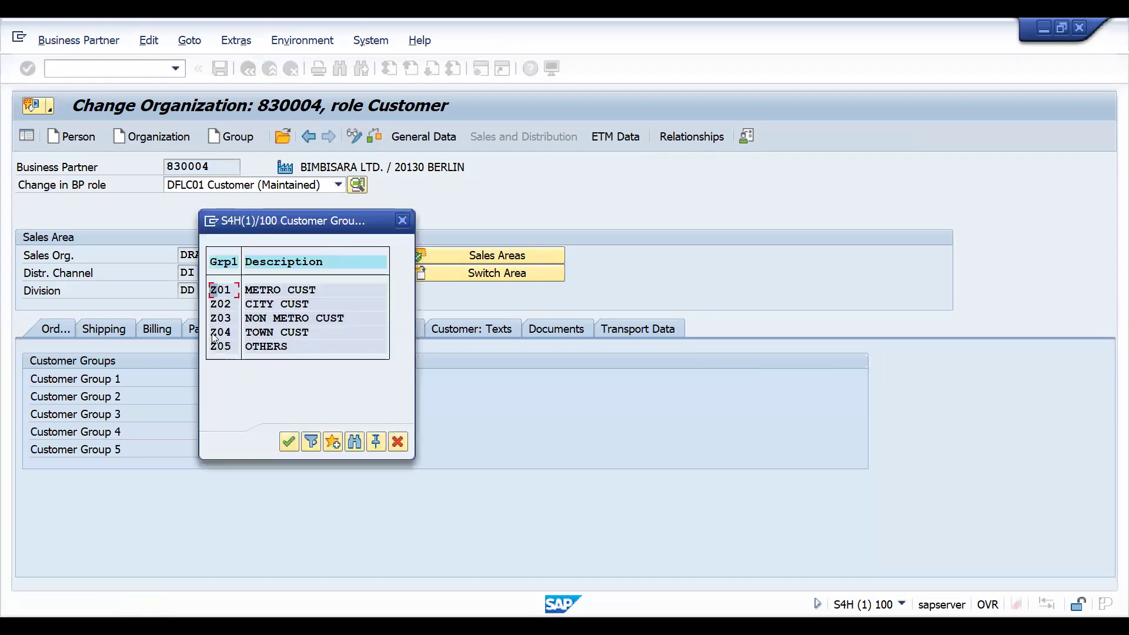
{"action": "double_click", "coordinate": [212, 336]}
{"action": "key", "text": "Return"}
{"action": "left_click", "coordinate": [216, 395]}
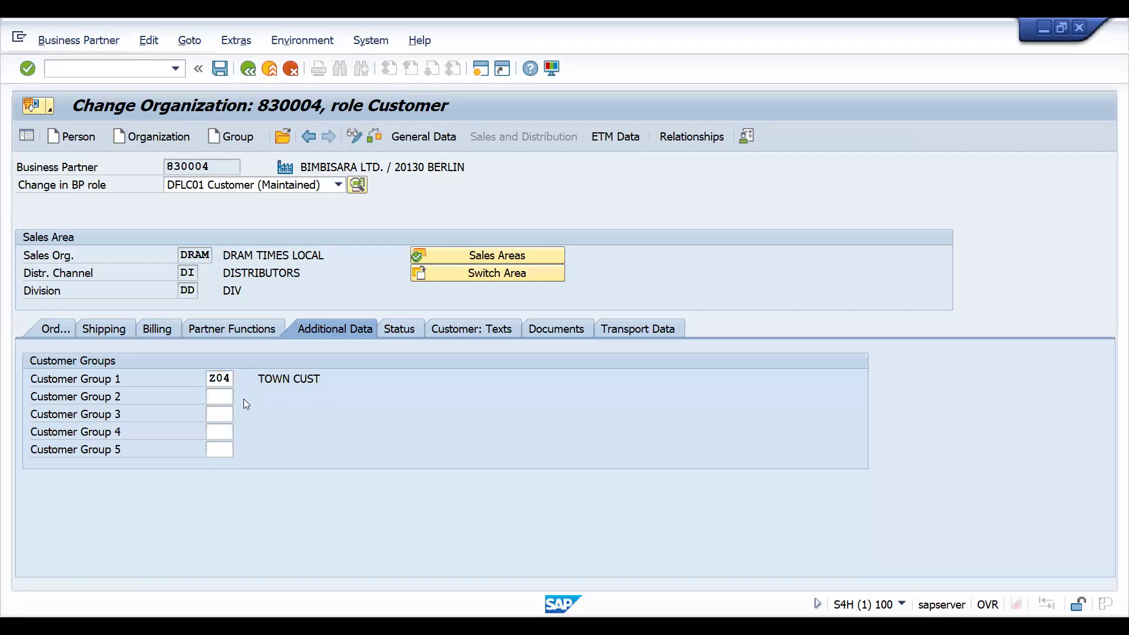
{"action": "key", "text": "F4"}
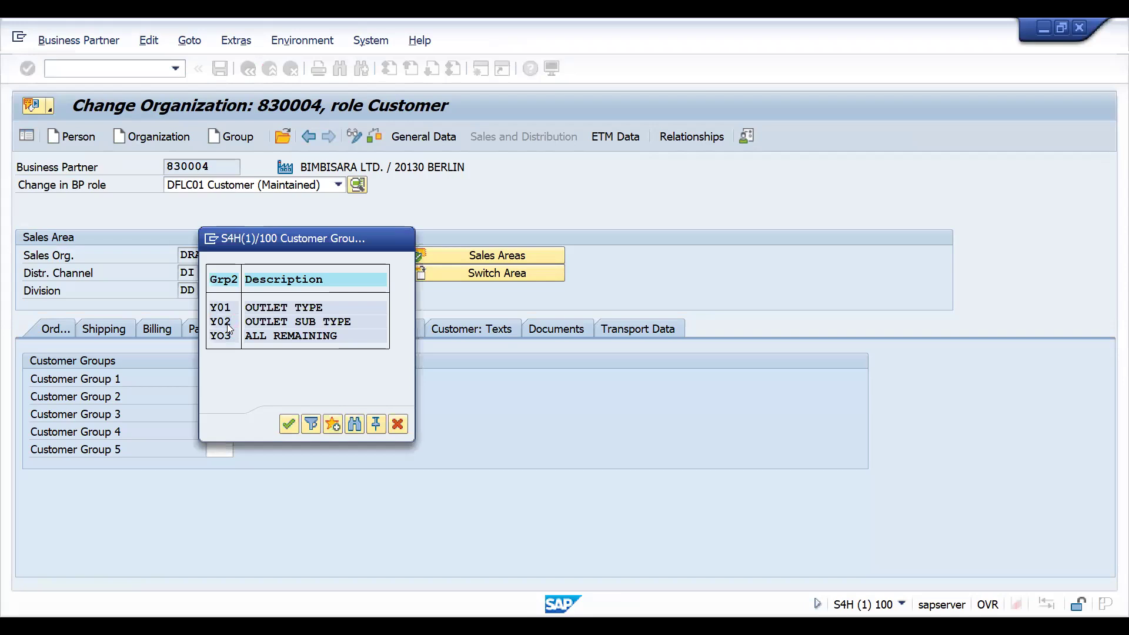
{"action": "double_click", "coordinate": [220, 322]}
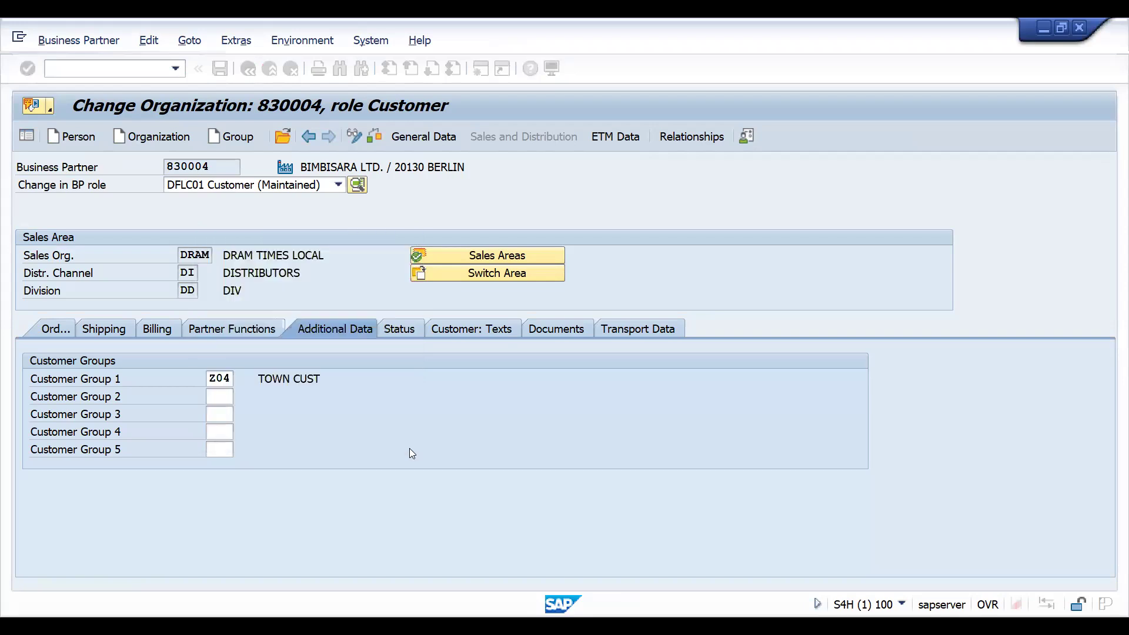
- Set customer group 3 to Z11, save the business partner and leave the transaction
{"action": "left_click", "coordinate": [210, 414]}
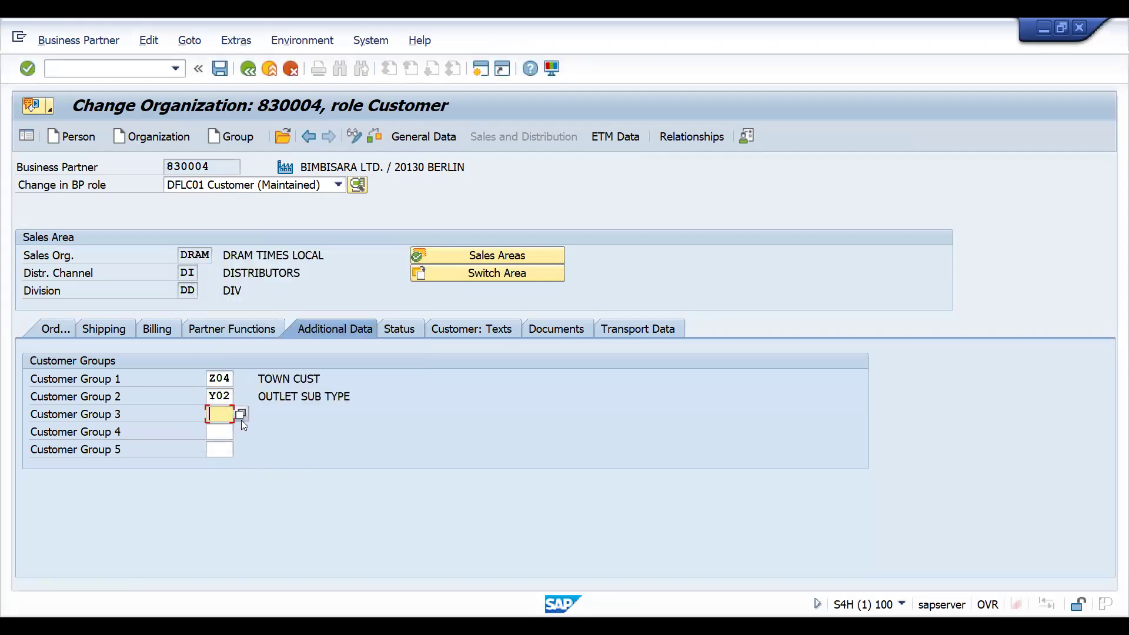
{"action": "key", "text": "F4"}
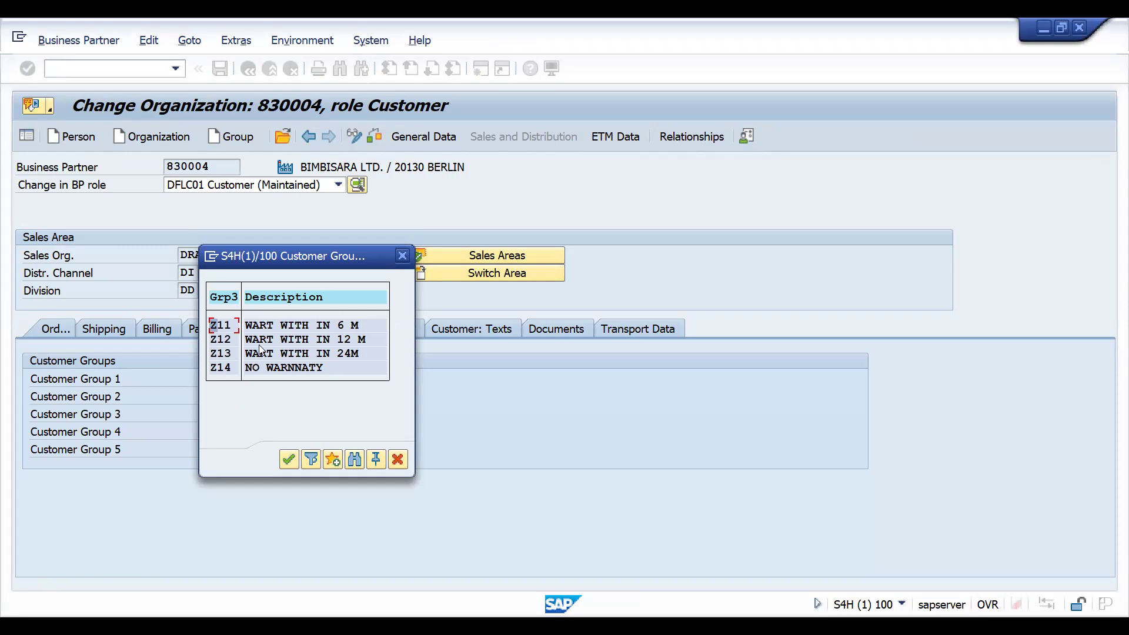
{"action": "double_click", "coordinate": [246, 327]}
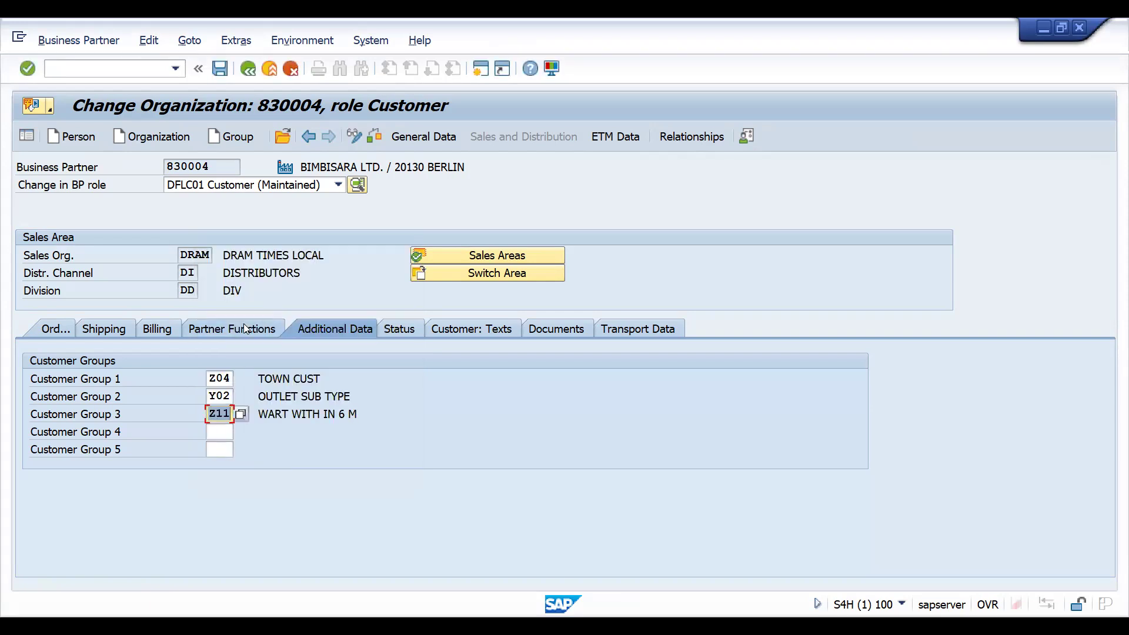
{"action": "key", "text": "ctrl+s"}
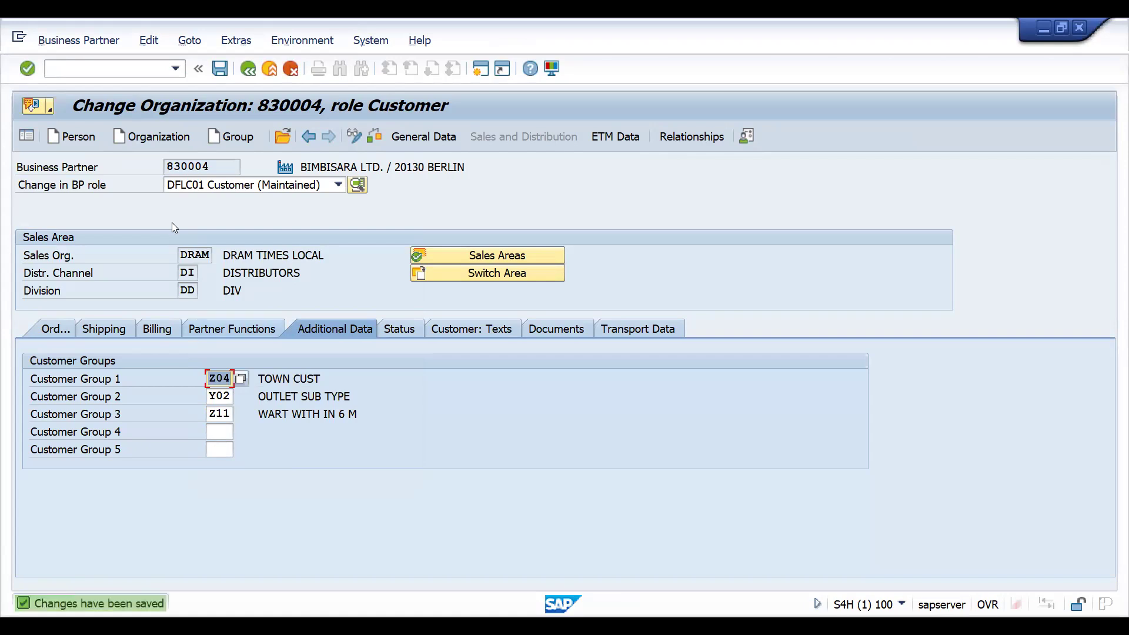
{"action": "left_click", "coordinate": [248, 71]}
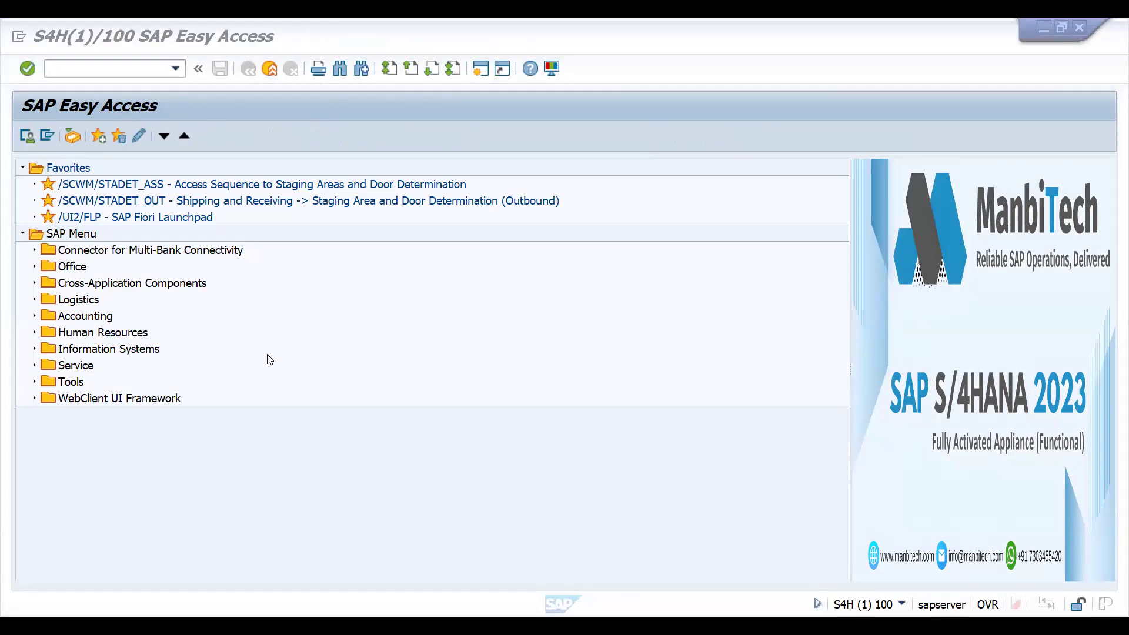
- Start transaction SPRO and open the SAP Reference IMG
{"action": "left_click", "coordinate": [94, 70]}
{"action": "type", "text": "/NSPRO"}
{"action": "key", "text": "Return"}
{"action": "left_click", "coordinate": [74, 134]}
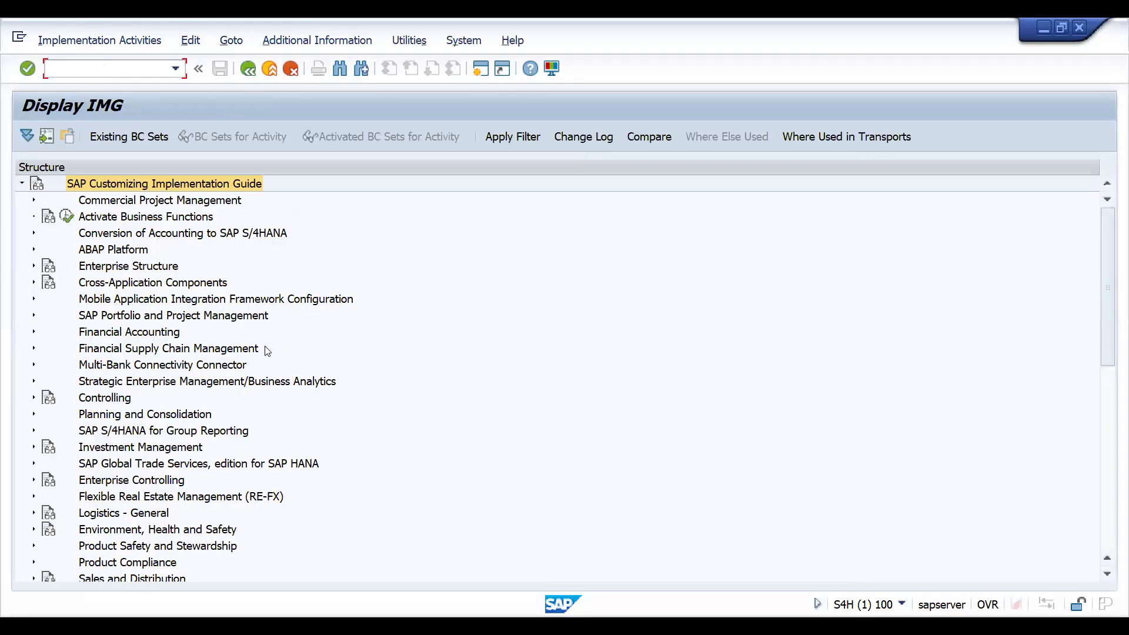
- Expand Sales and Distribution in the IMG structure and select Master Data
{"action": "left_click", "coordinate": [116, 283]}
{"action": "key", "text": "Up"}
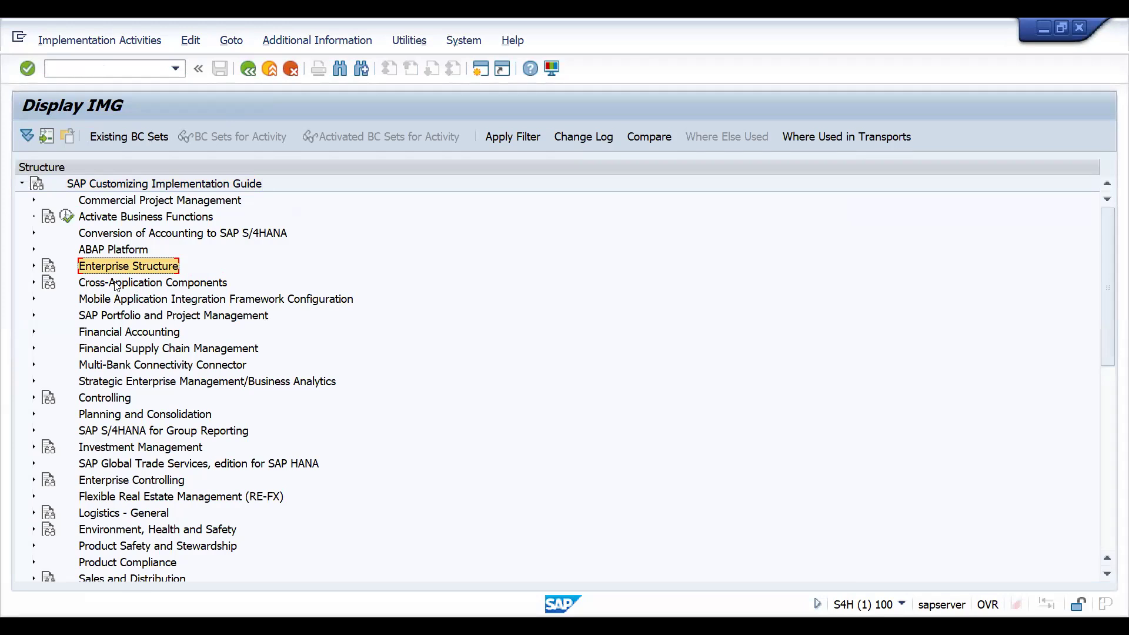
{"action": "key", "text": "Down"}
{"action": "key", "text": "Down"}
{"action": "key", "text": "Down"}
{"action": "key", "text": "Down"}
{"action": "key", "text": "Down"}
{"action": "key", "text": "Down"}
{"action": "key", "text": "Down"}
{"action": "key", "text": "Down"}
{"action": "key", "text": "Down"}
{"action": "key", "text": "Down"}
{"action": "key", "text": "Down"}
{"action": "key", "text": "Down"}
{"action": "key", "text": "Down"}
{"action": "key", "text": "Down"}
{"action": "key", "text": "Down"}
{"action": "key", "text": "Down"}
{"action": "key", "text": "Down"}
{"action": "key", "text": "Down"}
{"action": "key", "text": "Down"}
{"action": "key", "text": "Down"}
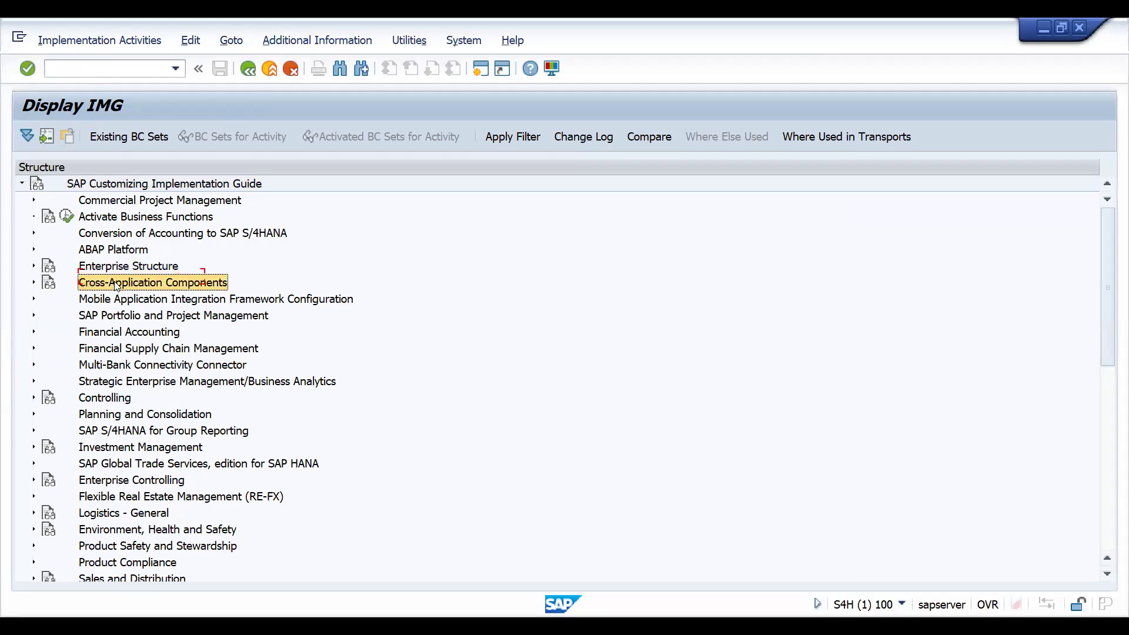
{"action": "key", "text": "Up"}
{"action": "key", "text": "Up"}
{"action": "key", "text": "Up"}
{"action": "key", "text": "Up"}
{"action": "key", "text": "Up"}
{"action": "key", "text": "Up"}
{"action": "key", "text": "Up"}
{"action": "key", "text": "Up"}
{"action": "key", "text": "Up"}
{"action": "key", "text": "Up"}
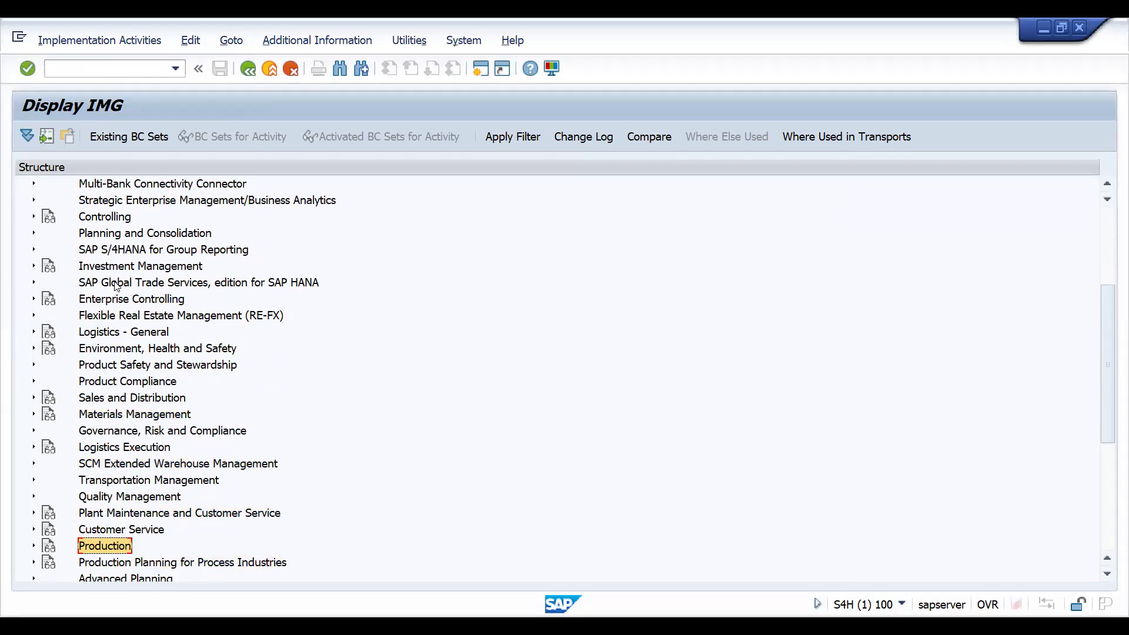
{"action": "key", "text": "Right"}
{"action": "key", "text": "Down"}
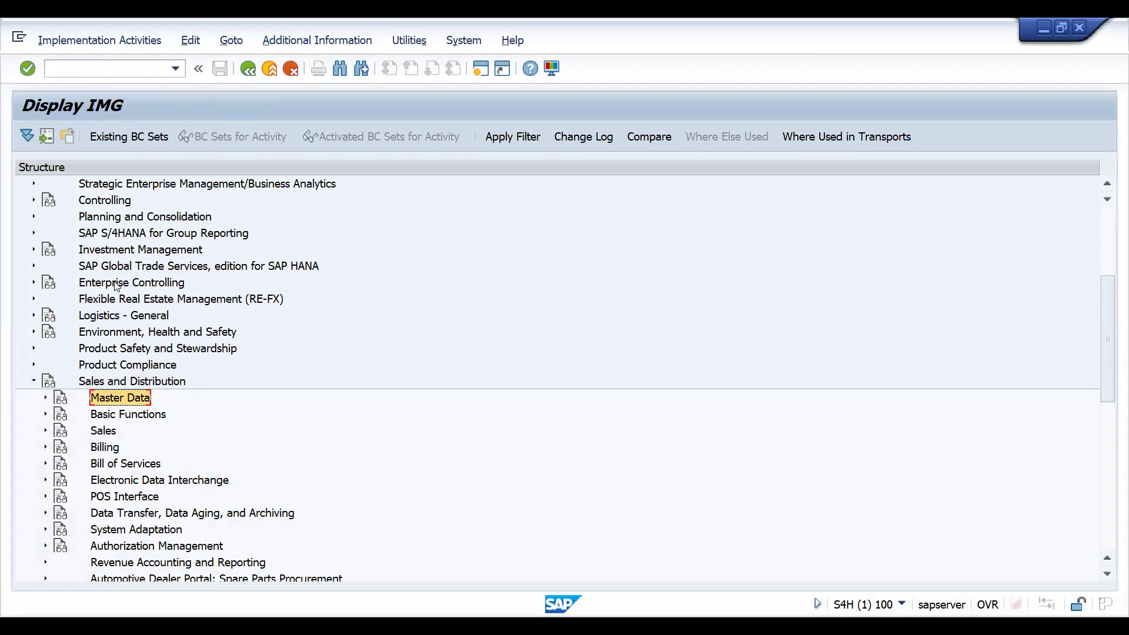
- Switch to the browser and scroll through the instructor's Udemy profile page
{"action": "key", "text": "alt+Tab"}
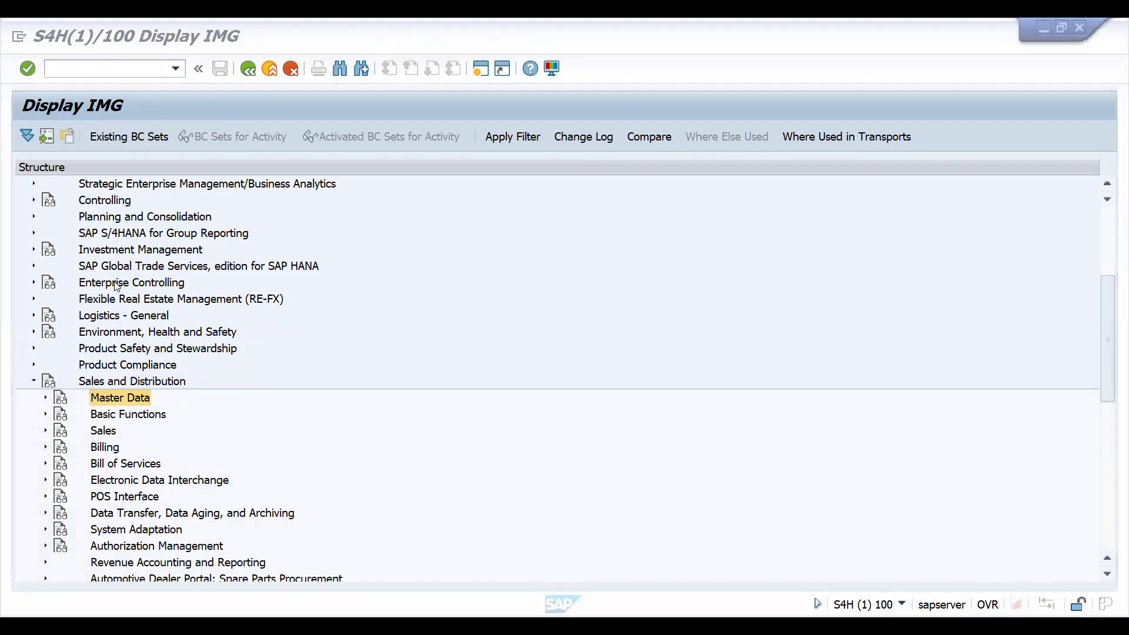
{"action": "key", "text": "alt+Tab"}
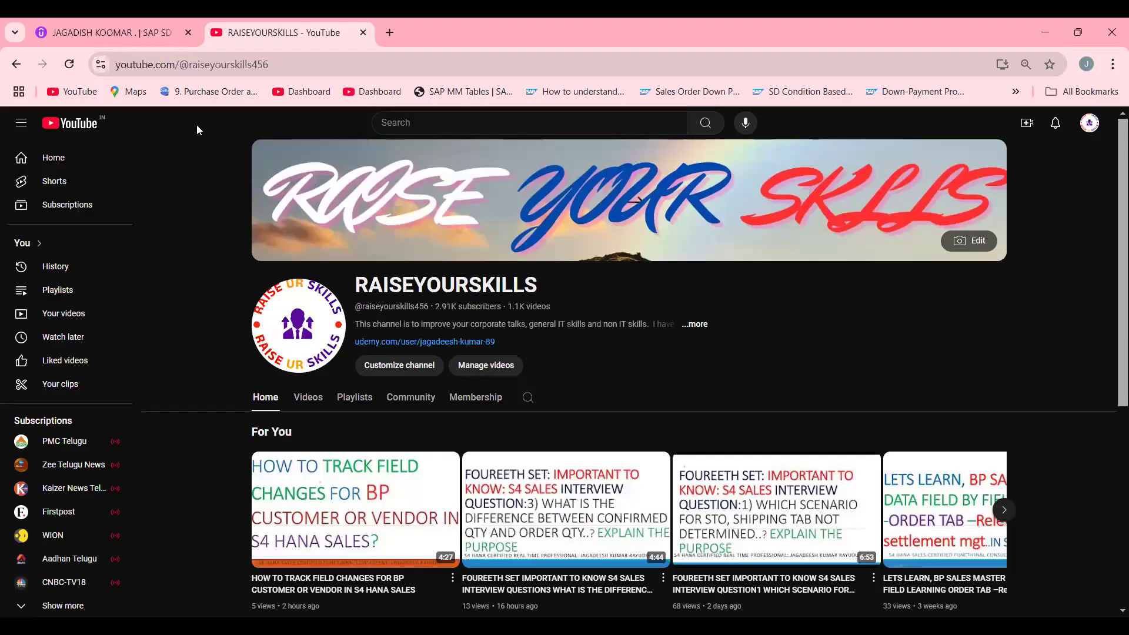
{"action": "left_click", "coordinate": [114, 33]}
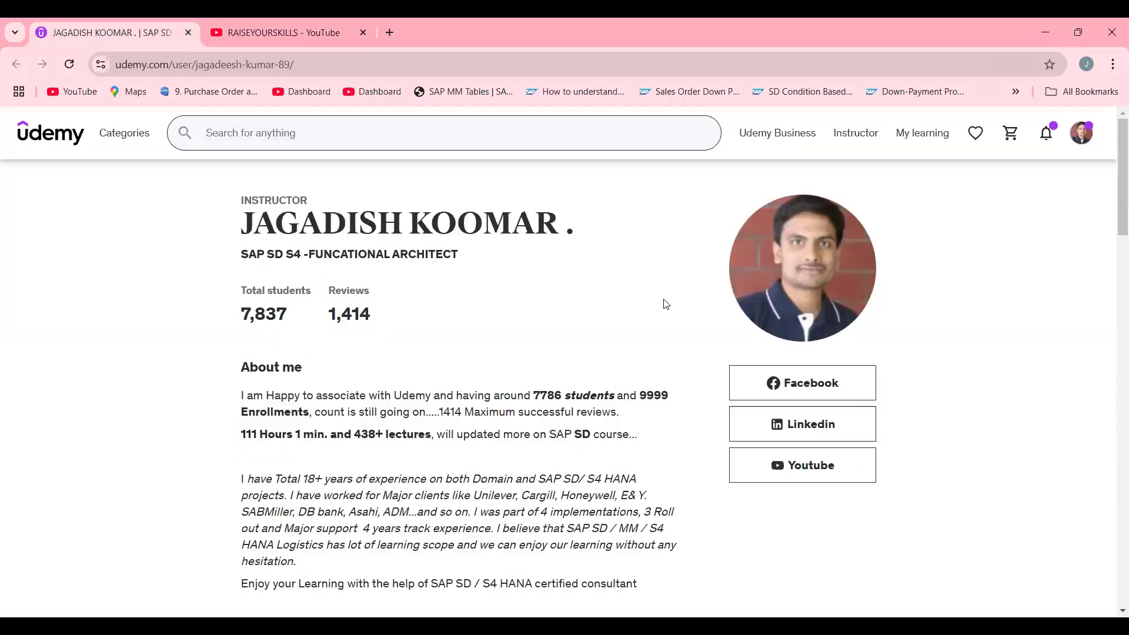
{"action": "scroll", "coordinate": [1112, 191], "scroll_direction": "down", "scroll_amount": 2}
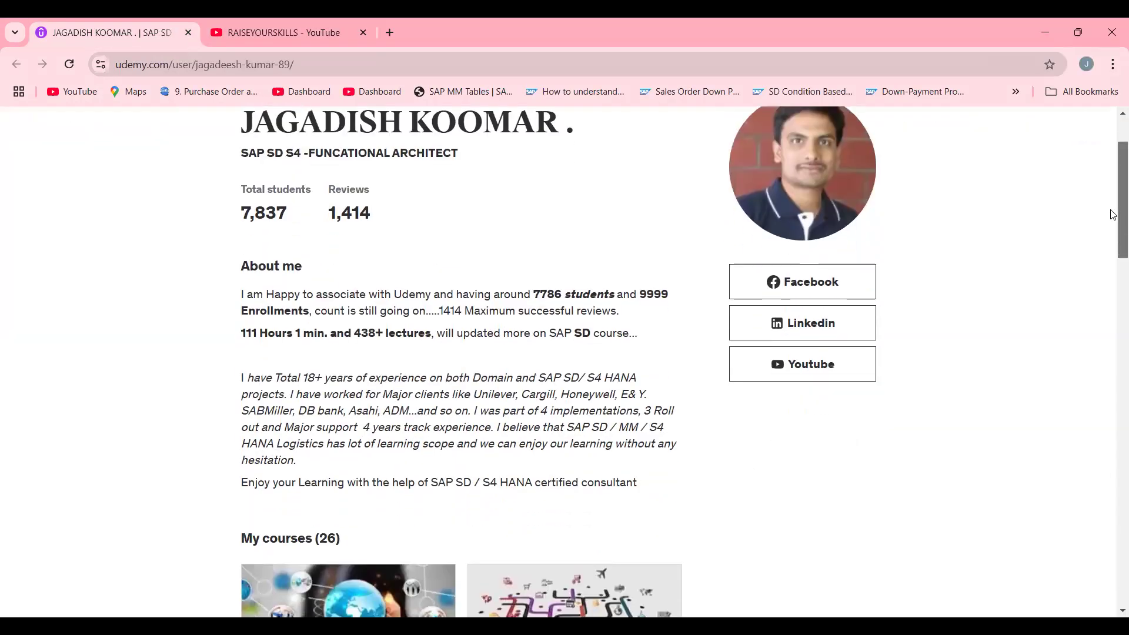
{"action": "left_click_drag", "start_coordinate": [1112, 228], "coordinate": [1112, 356]}
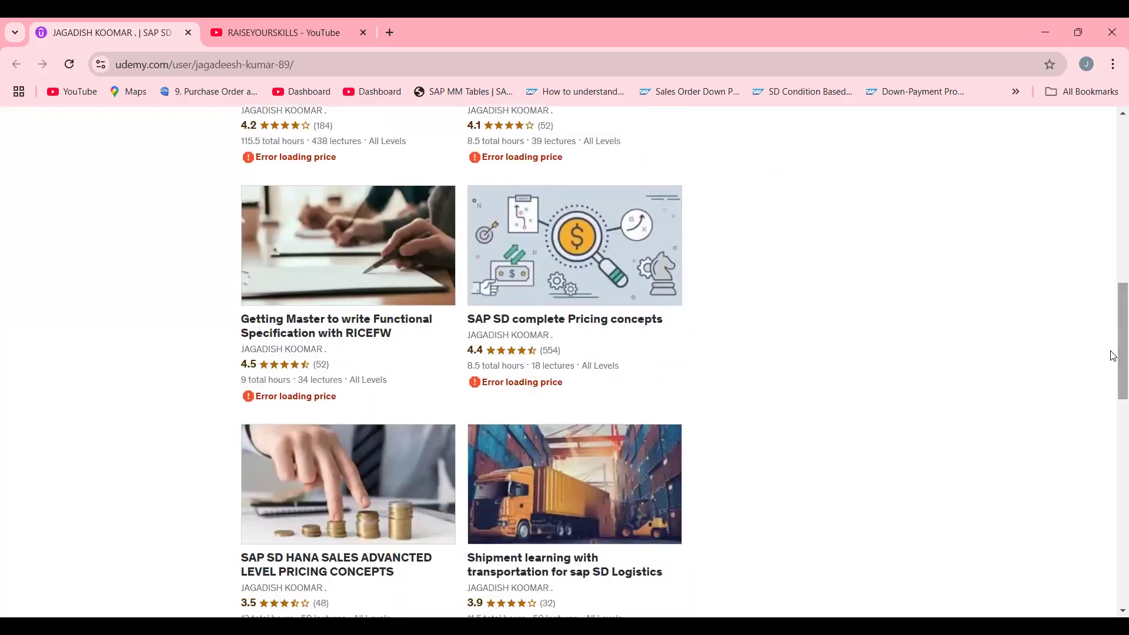
- Reload the instructor's Udemy profile page and scroll through the listed courses
{"action": "left_click", "coordinate": [304, 67]}
{"action": "key", "text": "Return"}
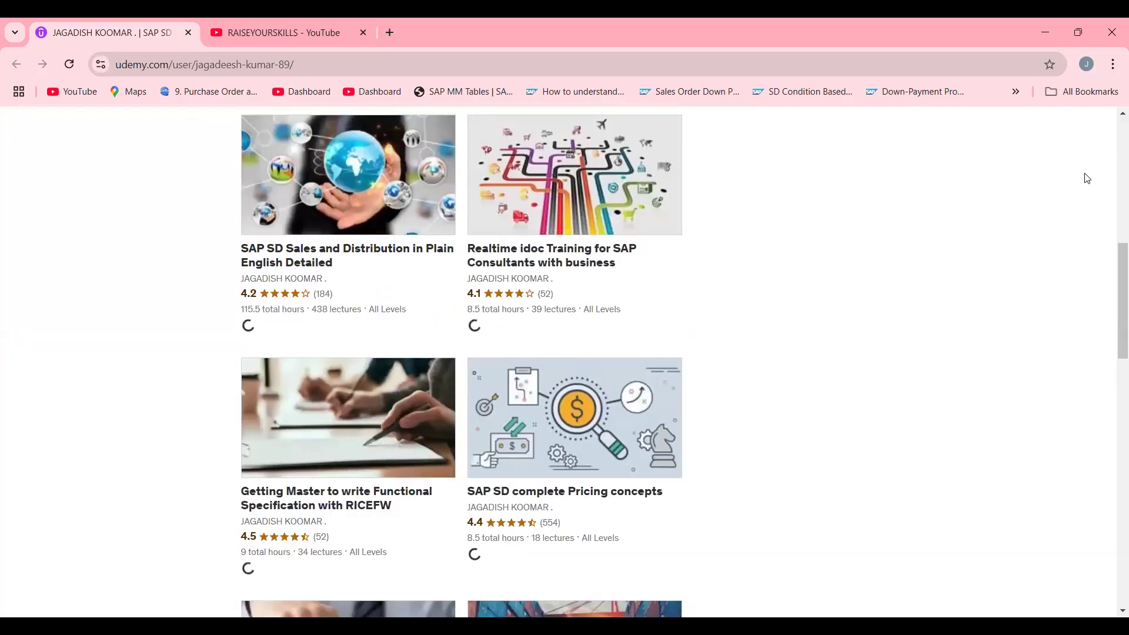
{"action": "scroll", "coordinate": [1113, 302], "scroll_direction": "down", "scroll_amount": 4}
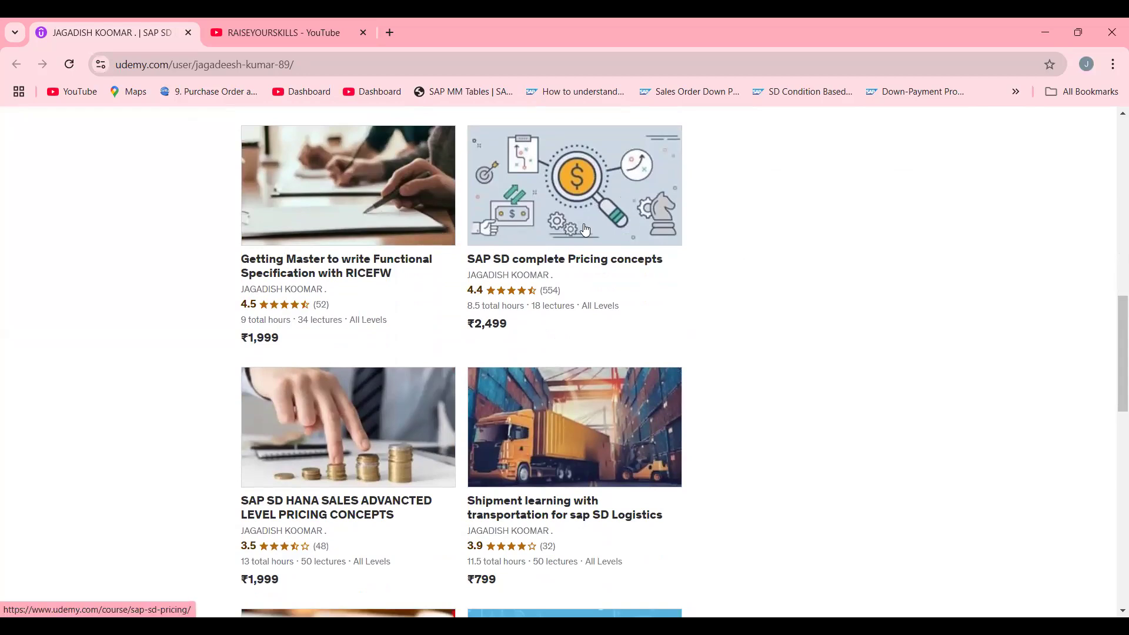
{"action": "left_click_drag", "start_coordinate": [1113, 329], "coordinate": [1112, 358]}
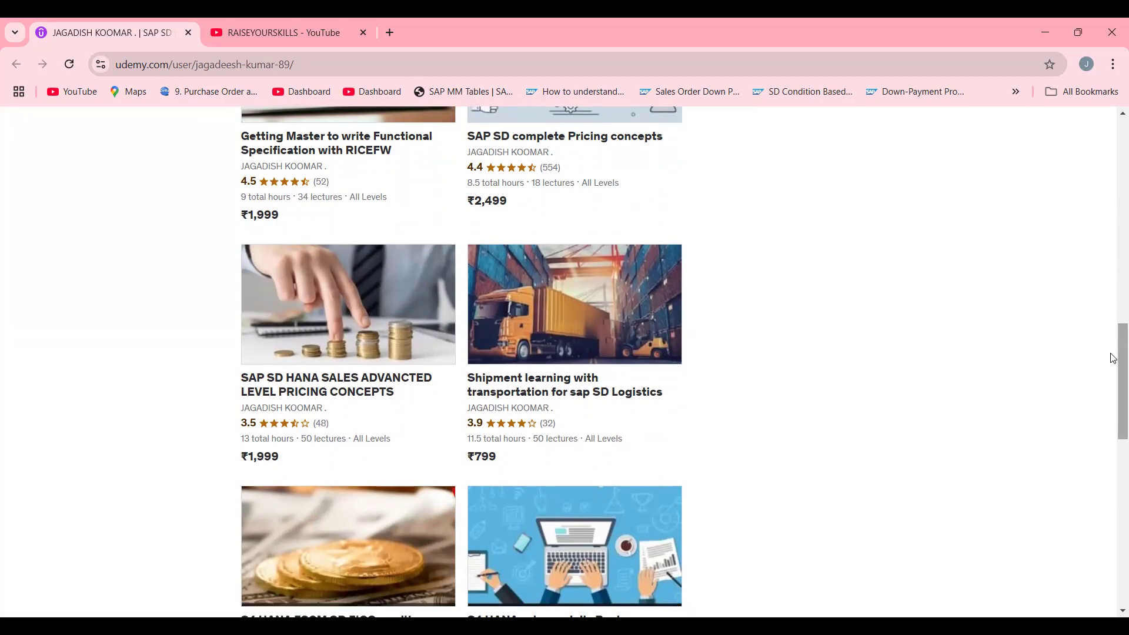
{"action": "left_click_drag", "start_coordinate": [1111, 355], "coordinate": [1113, 329]}
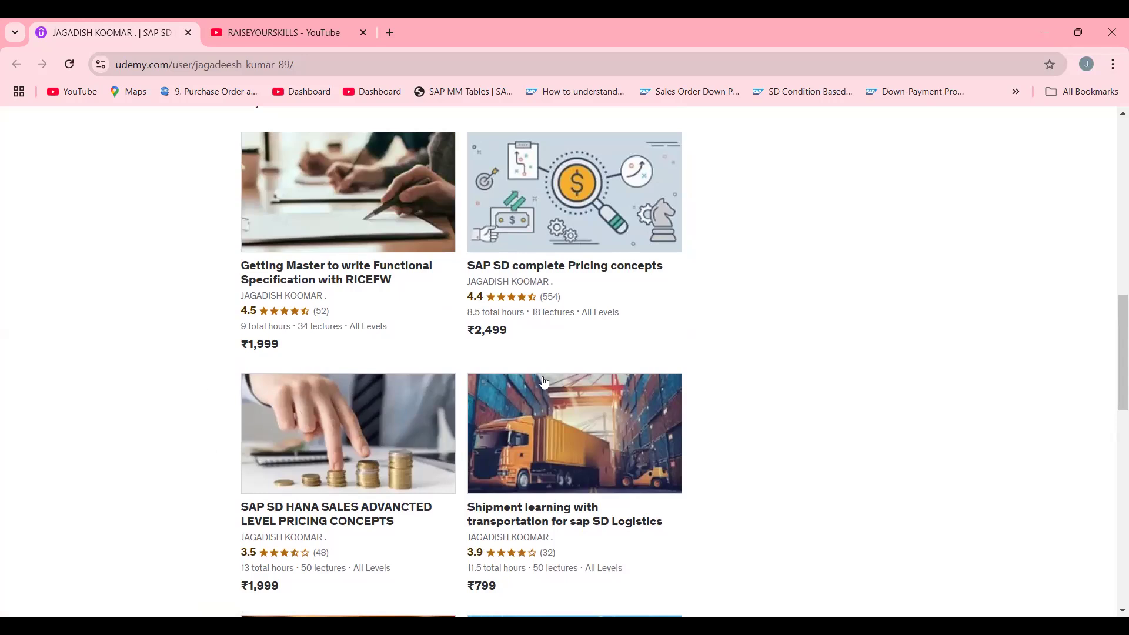
{"action": "mouse_move", "coordinate": [1111, 327]}
{"action": "left_mouse_down"}
{"action": "mouse_move", "coordinate": [1111, 480]}
{"action": "mouse_move", "coordinate": [1113, 306]}
{"action": "left_mouse_up"}
{"action": "left_click", "coordinate": [491, 534]}
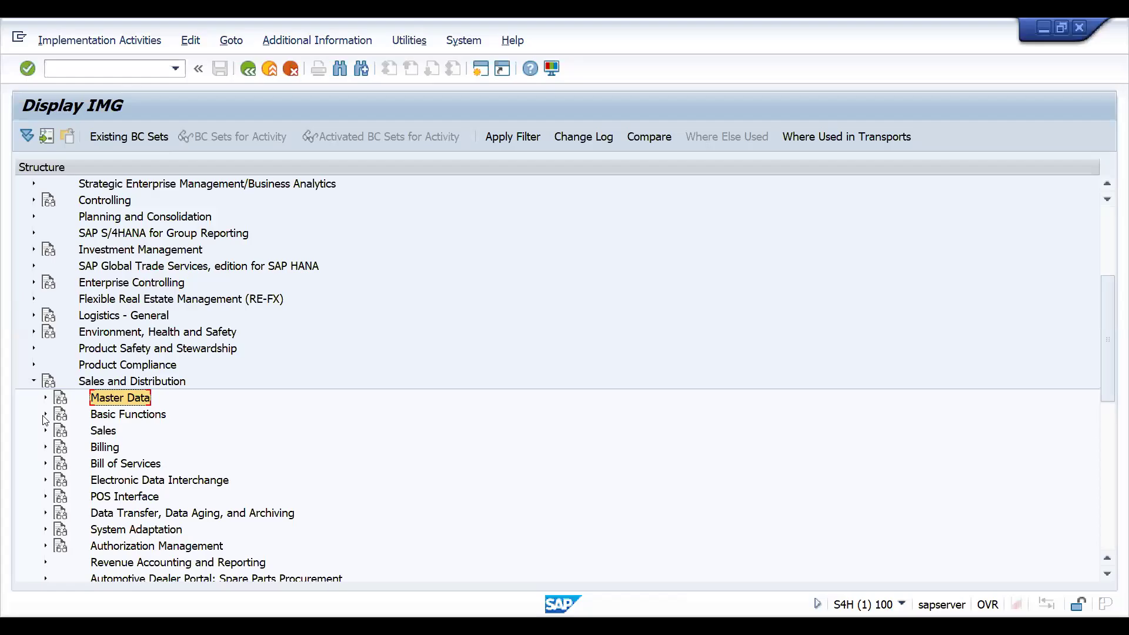
- Back in the IMG, expand Pricing, Pricing Control and Condition Tables and Field Catalog, and open Create Condition Tables for Pricing in Sales
{"action": "left_click", "coordinate": [46, 414]}
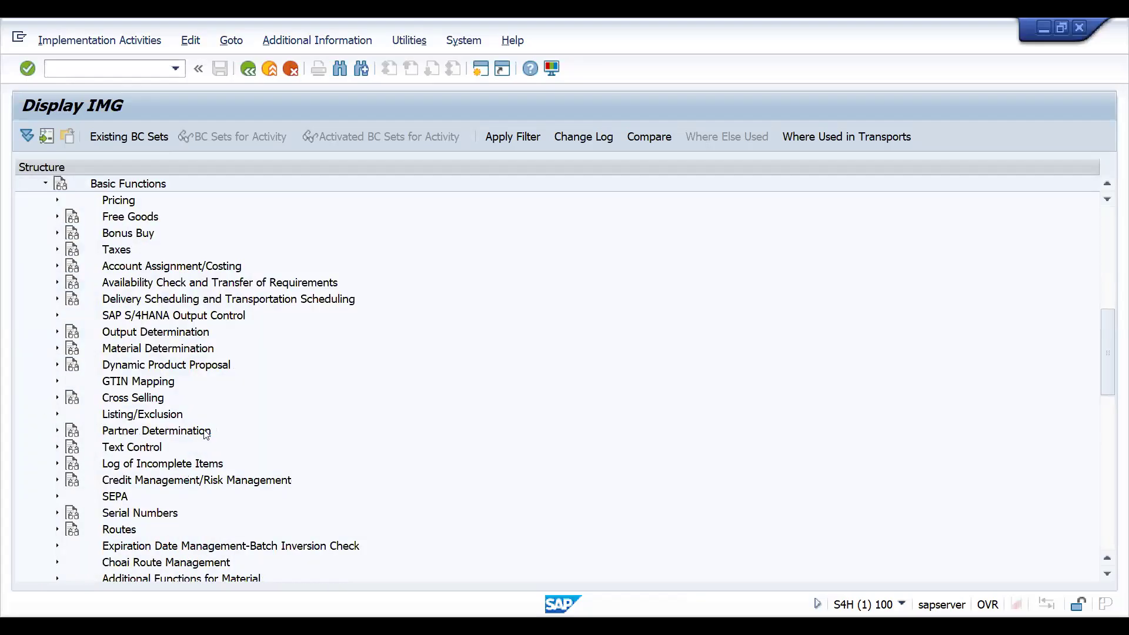
{"action": "left_click", "coordinate": [58, 200]}
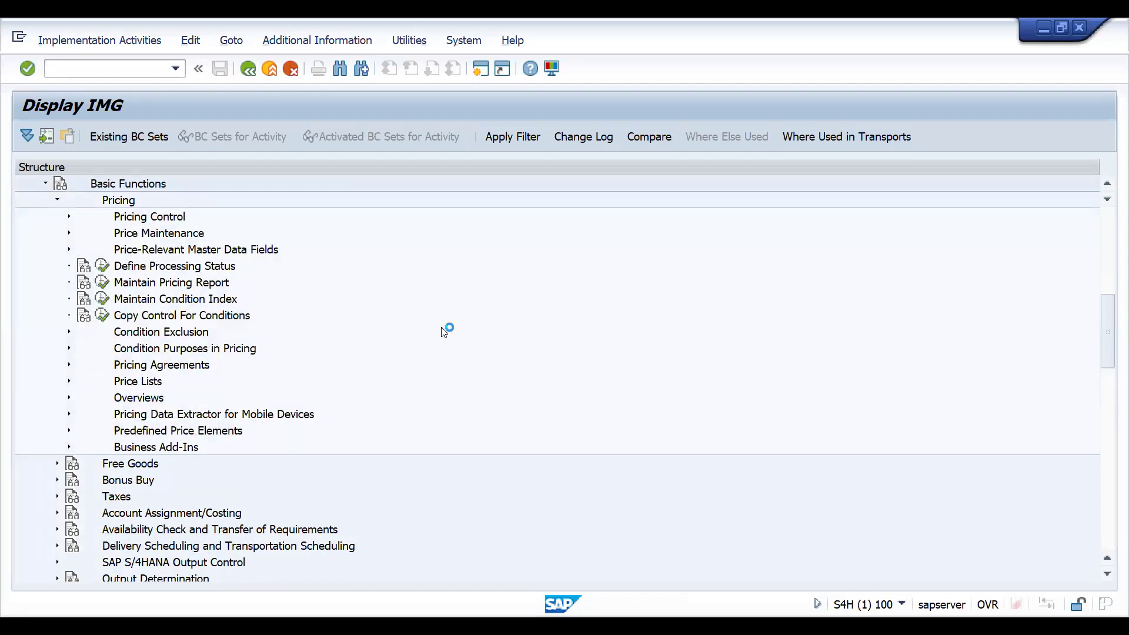
{"action": "left_click", "coordinate": [69, 216]}
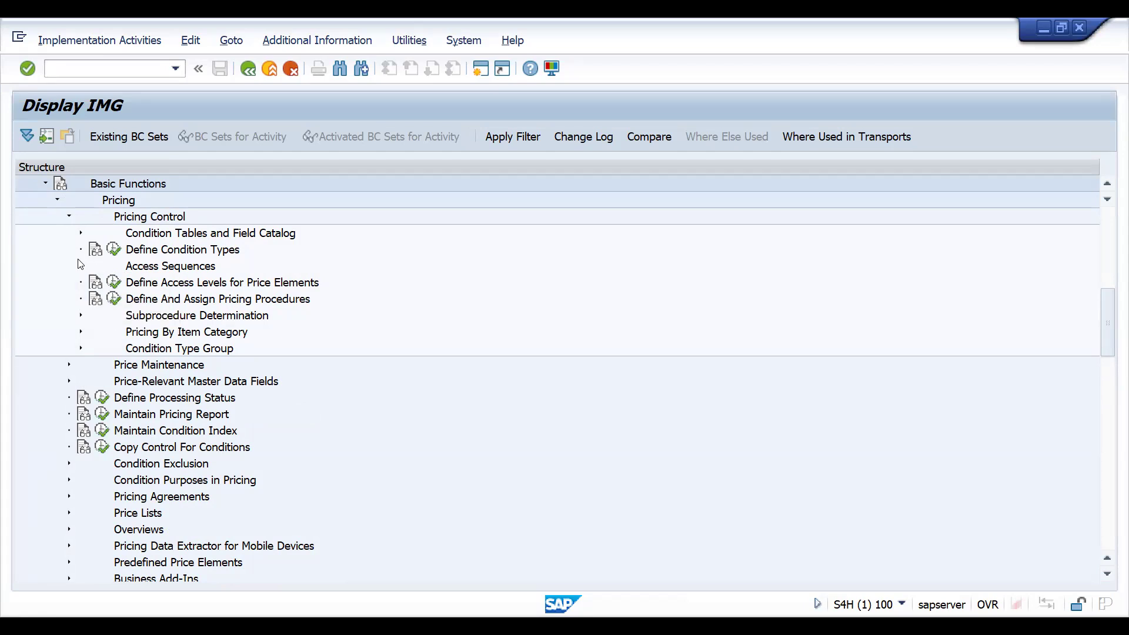
{"action": "left_click", "coordinate": [80, 234]}
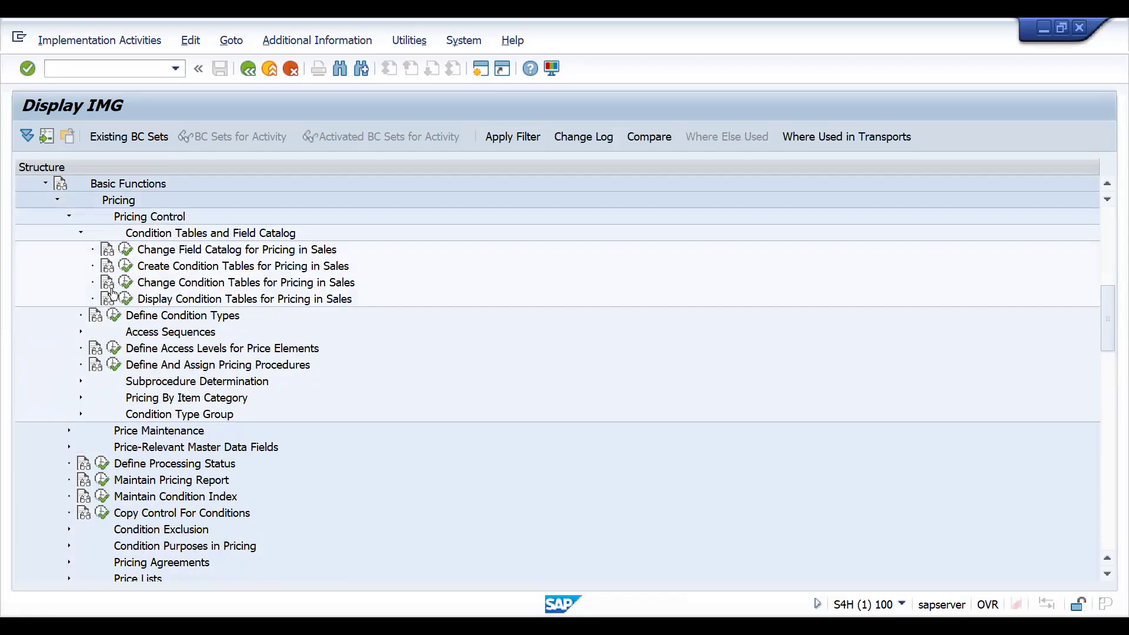
{"action": "left_click", "coordinate": [125, 265]}
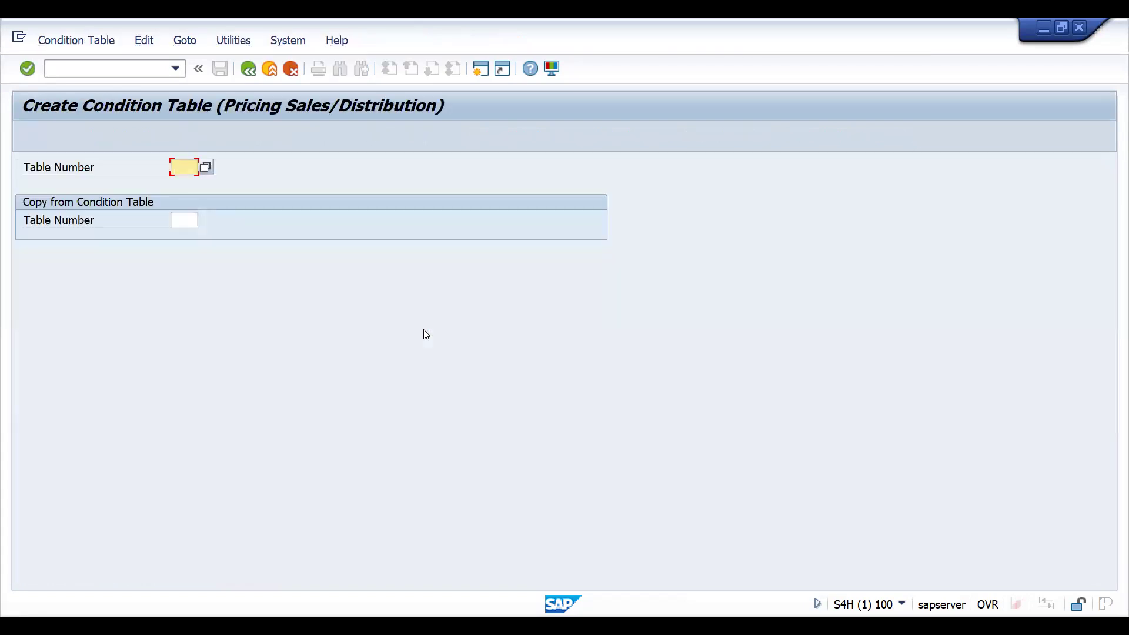
- Start creating condition table number 910
{"action": "type", "text": "9"}
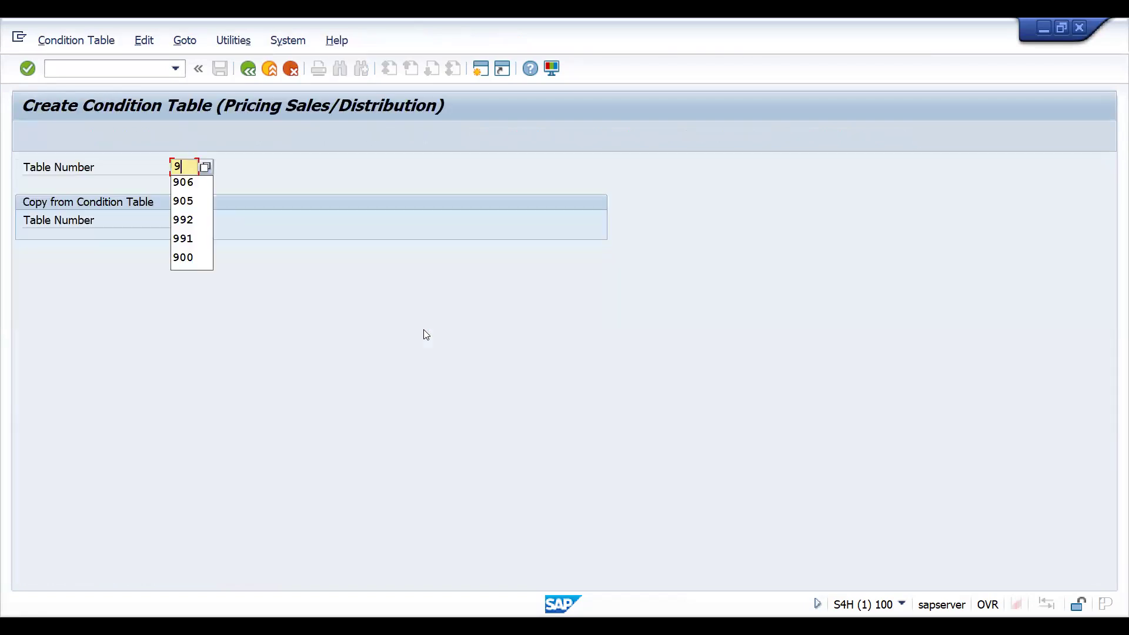
{"action": "key", "text": "BackSpace"}
{"action": "type", "text": "910"}
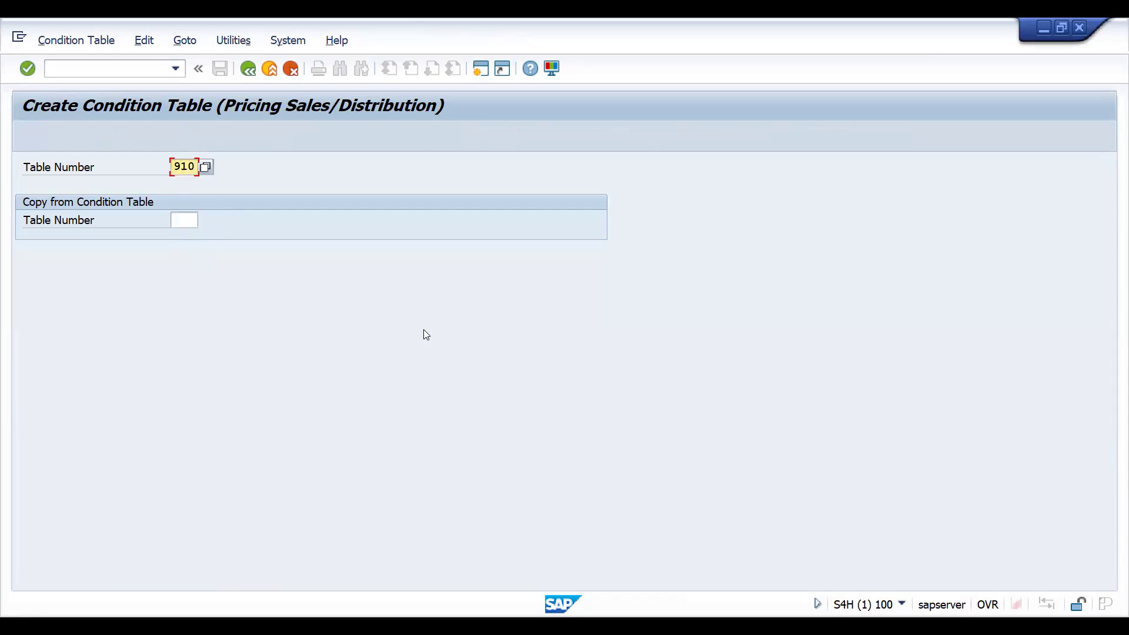
{"action": "key", "text": "Return"}
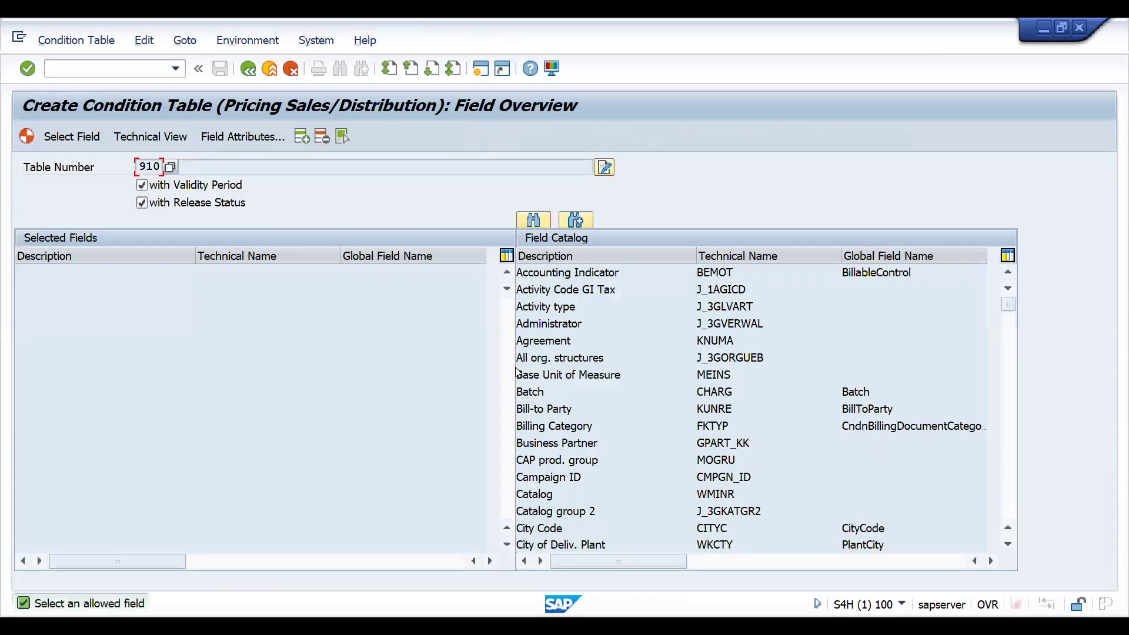
- Scroll through the field catalog to locate the customer group fields
{"action": "left_click", "coordinate": [548, 458]}
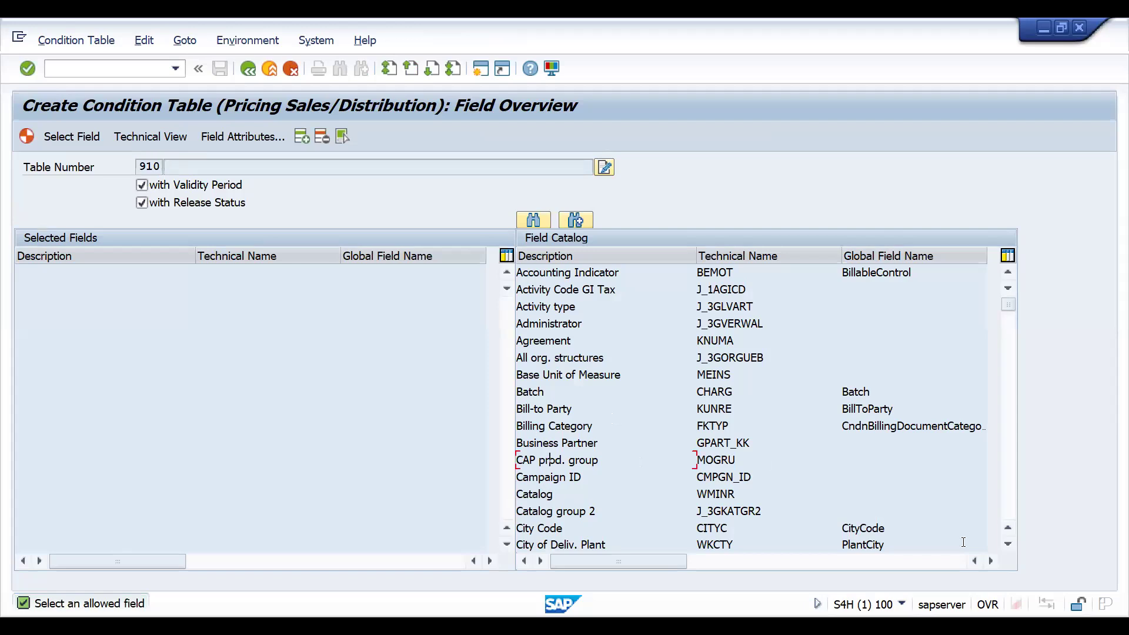
{"action": "left_click", "coordinate": [1008, 544]}
{"action": "left_click", "coordinate": [1007, 544]}
{"action": "left_click", "coordinate": [1007, 545]}
{"action": "left_click", "coordinate": [1007, 545]}
{"action": "left_click", "coordinate": [1008, 545]}
{"action": "left_click", "coordinate": [1008, 544]}
{"action": "left_click", "coordinate": [1008, 545]}
{"action": "left_click", "coordinate": [1008, 544]}
{"action": "left_click", "coordinate": [1008, 544]}
{"action": "left_click", "coordinate": [1008, 544]}
{"action": "left_click", "coordinate": [1007, 545]}
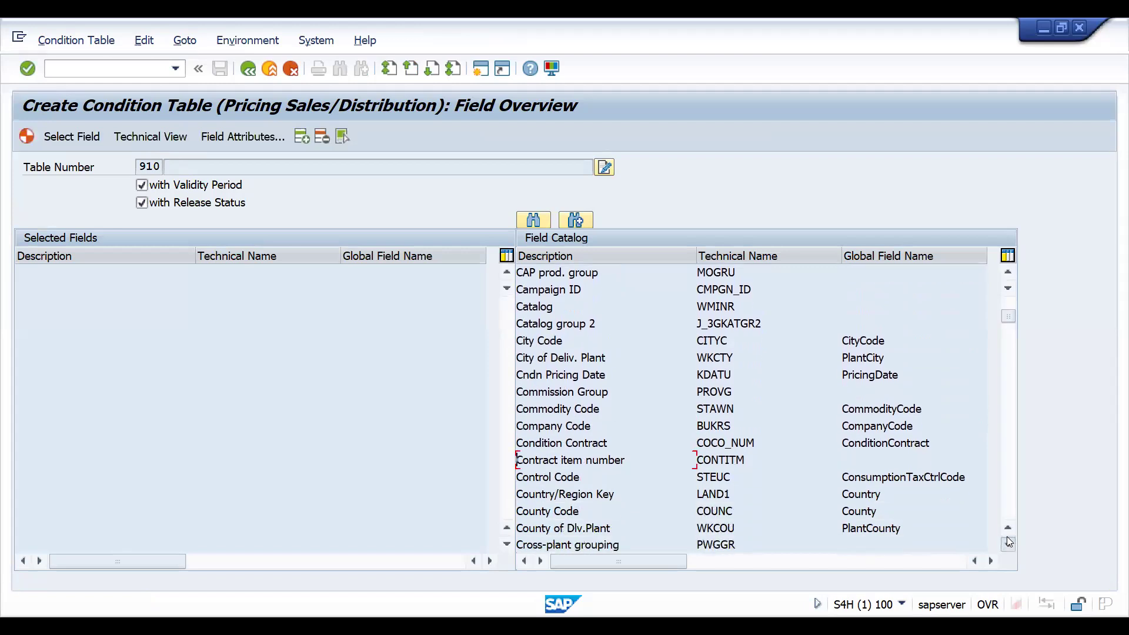
{"action": "left_click", "coordinate": [1006, 512]}
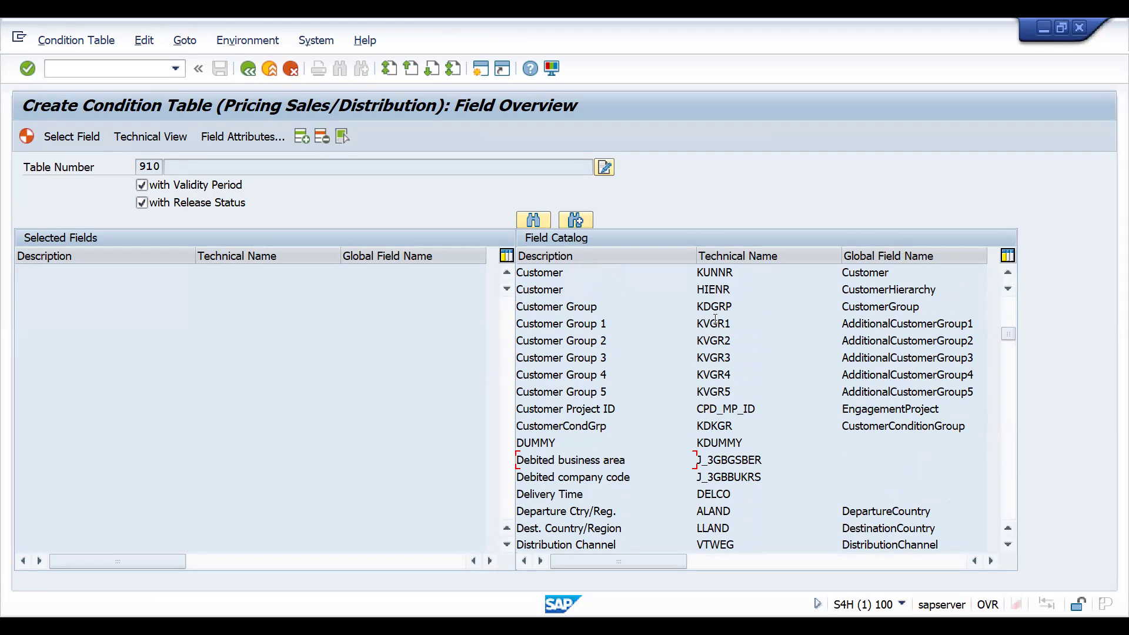
- Search the field catalog for VKORG and add Sales Organization to the selected fields
{"action": "left_click", "coordinate": [528, 222]}
{"action": "type", "text": "VKORG"}
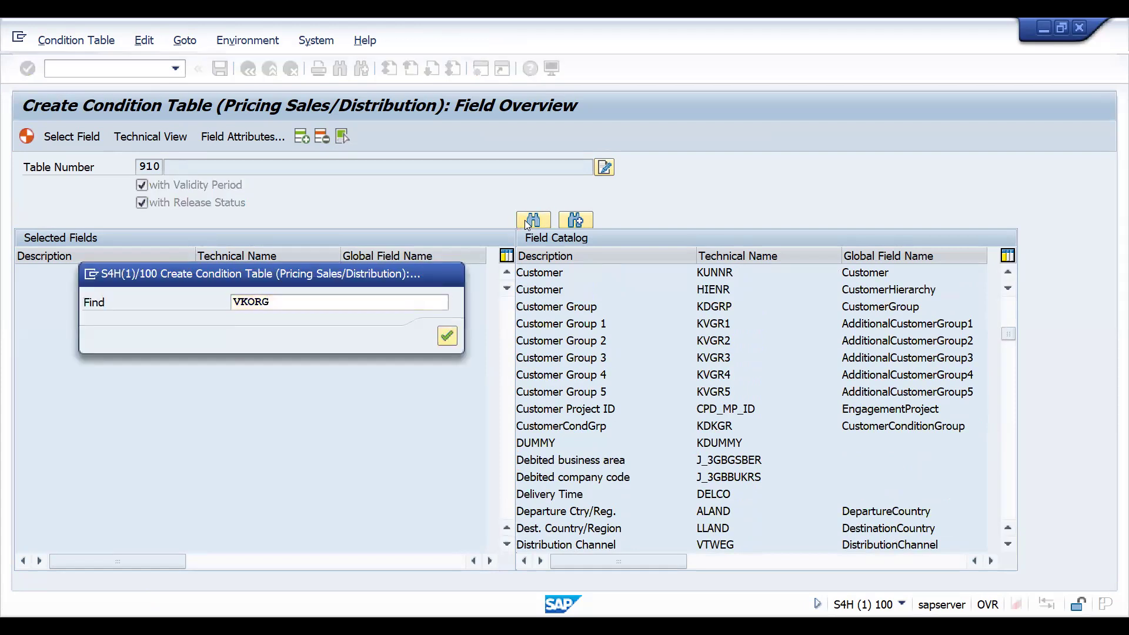
{"action": "key", "text": "Return"}
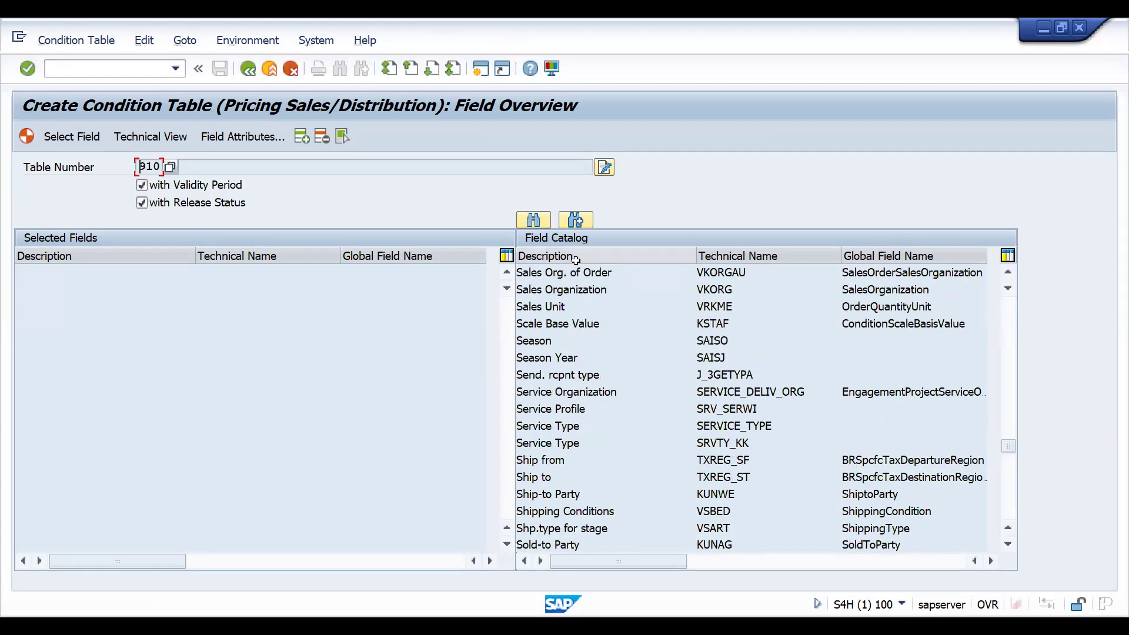
{"action": "double_click", "coordinate": [556, 290]}
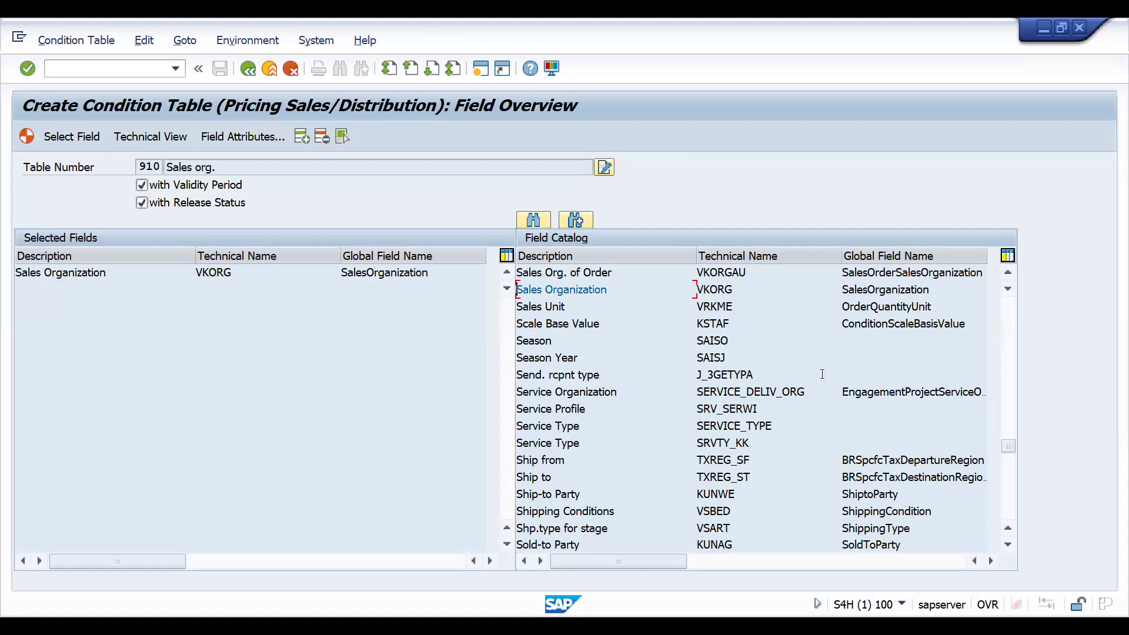
- Search for kvgr1 and add Customer Group 1, Customer Group 2 and Customer Group 3 to the selected fields
{"action": "left_click", "coordinate": [534, 220]}
{"action": "type", "text": "KV"}
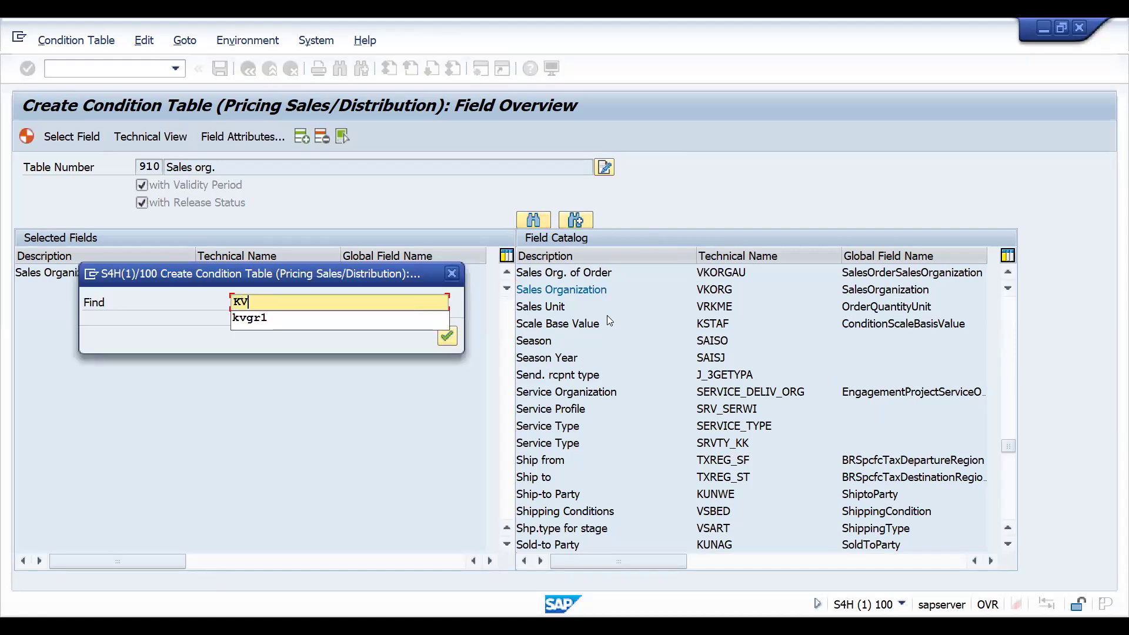
{"action": "key", "text": "Down"}
{"action": "key", "text": "Return"}
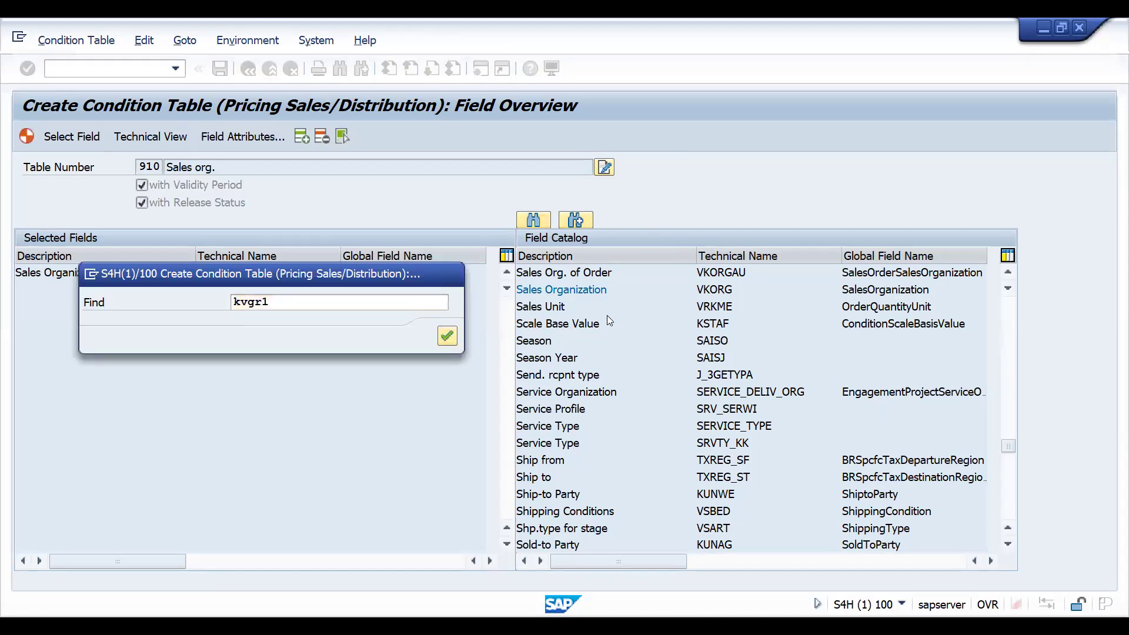
{"action": "key", "text": "Return"}
{"action": "double_click", "coordinate": [558, 273]}
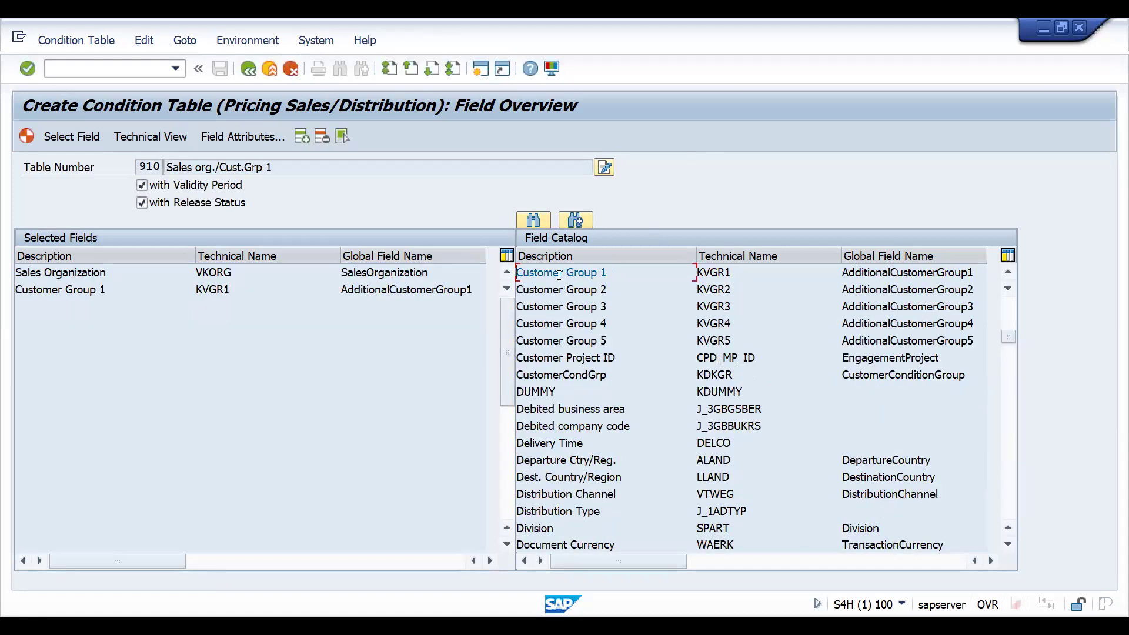
{"action": "left_click", "coordinate": [554, 290]}
{"action": "double_click", "coordinate": [555, 290]}
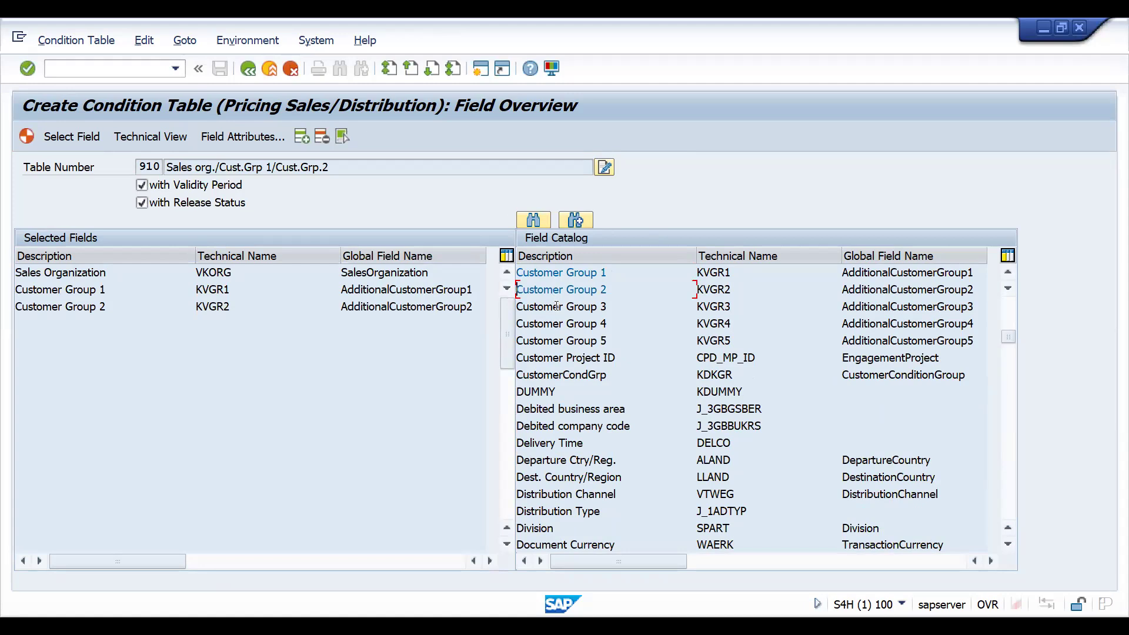
{"action": "double_click", "coordinate": [556, 308]}
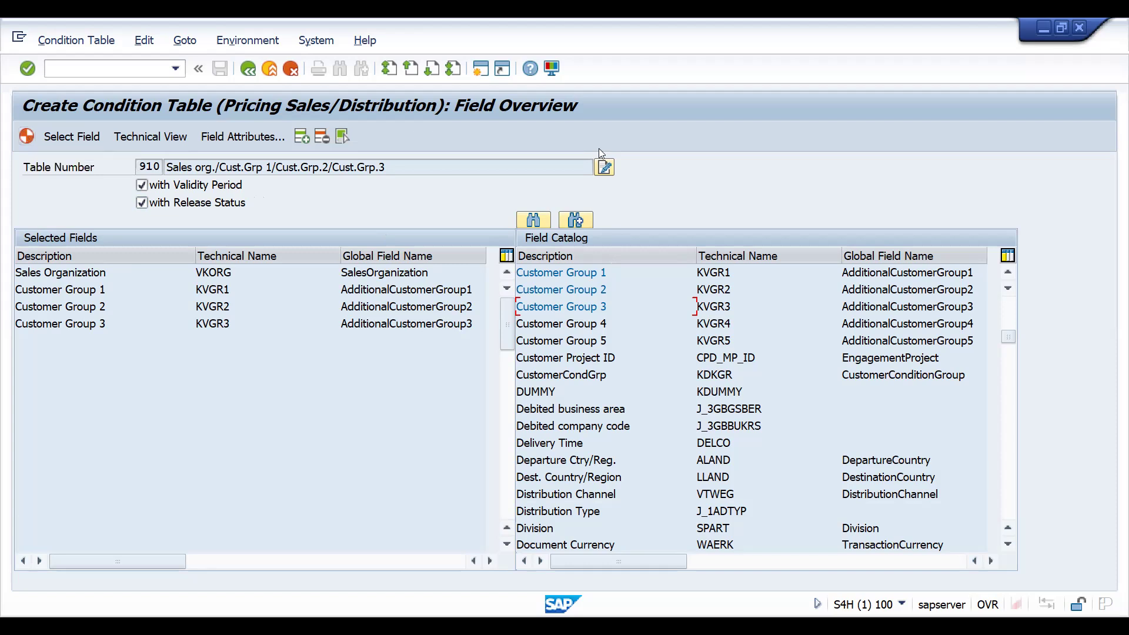
- Rename the condition table description to MULTI CRITERILA DISCOUNTS
{"action": "left_click", "coordinate": [607, 170]}
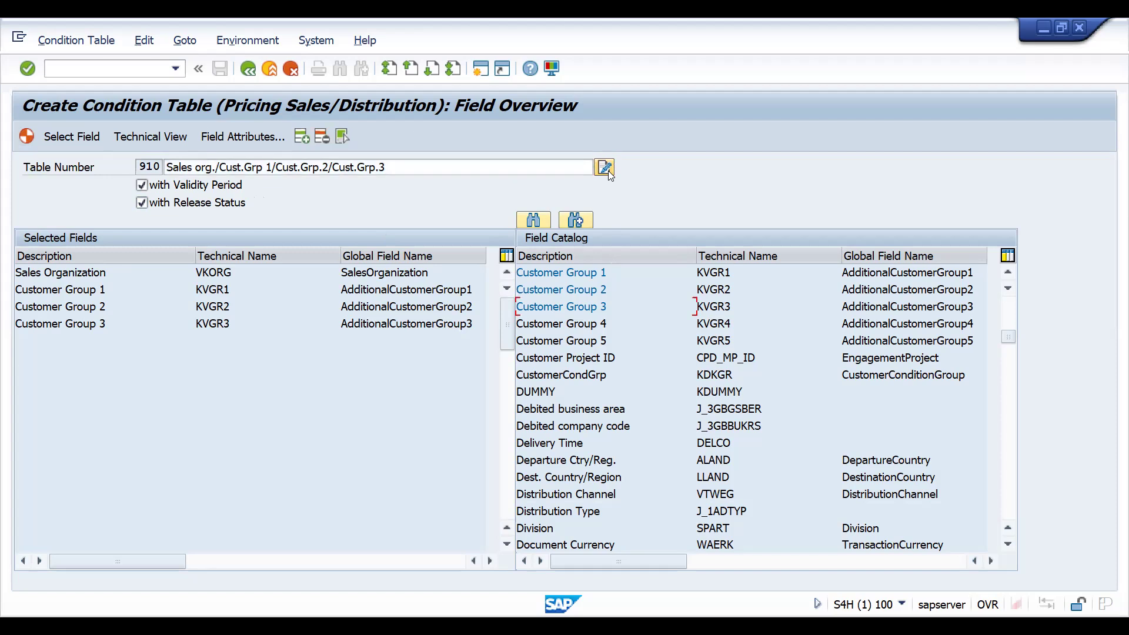
{"action": "left_click", "coordinate": [486, 166]}
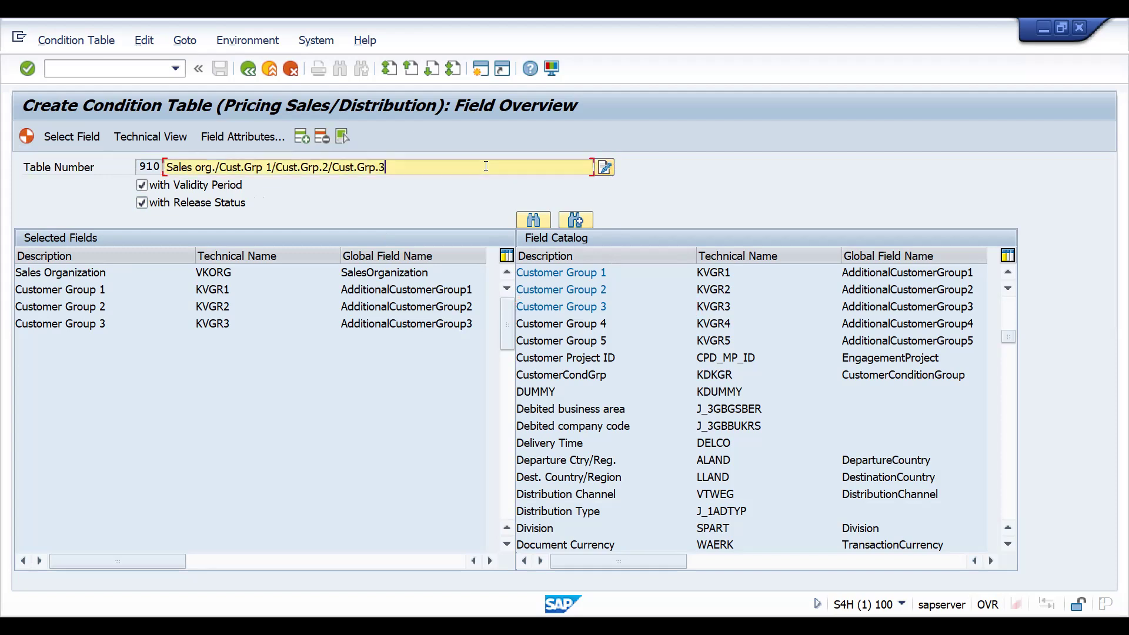
{"action": "key", "text": "ctrl+a"}
{"action": "type", "text": "MU"}
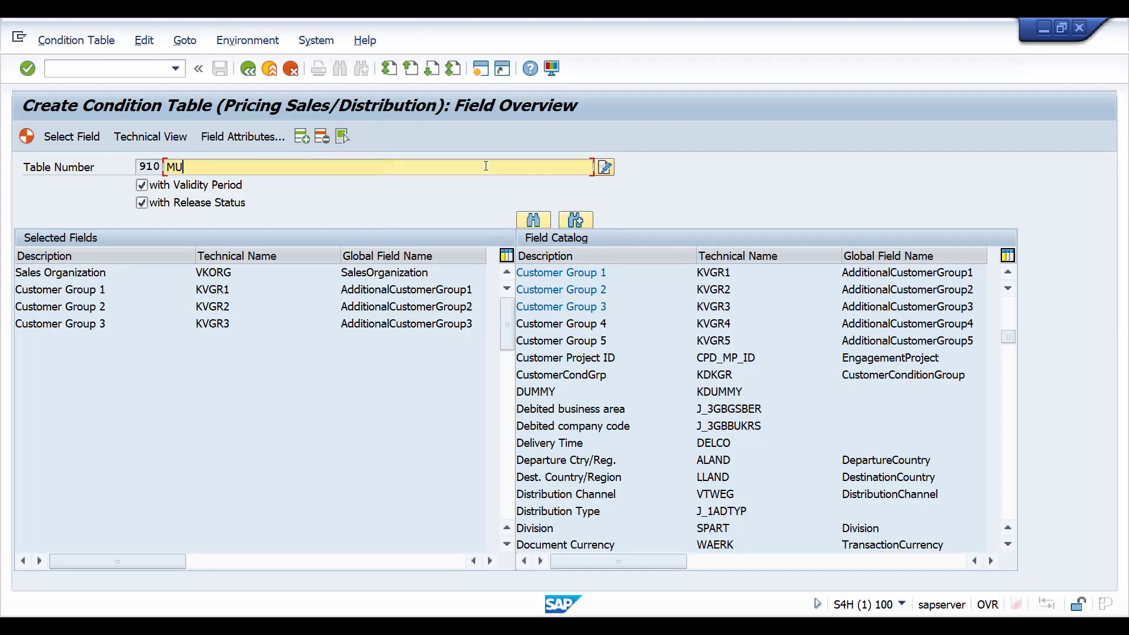
{"action": "type", "text": "LTI CRITERILA DISCOUNTS"}
{"action": "key", "text": "Return"}
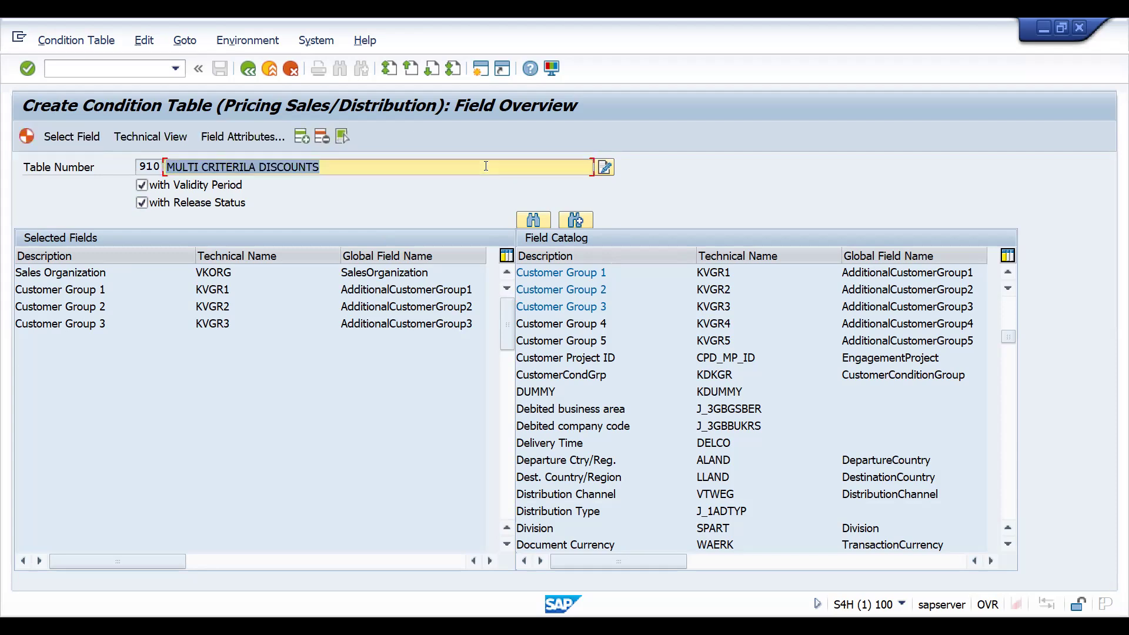
- Generate condition table 910 as a local object and leave the generation log
{"action": "left_click", "coordinate": [27, 136]}
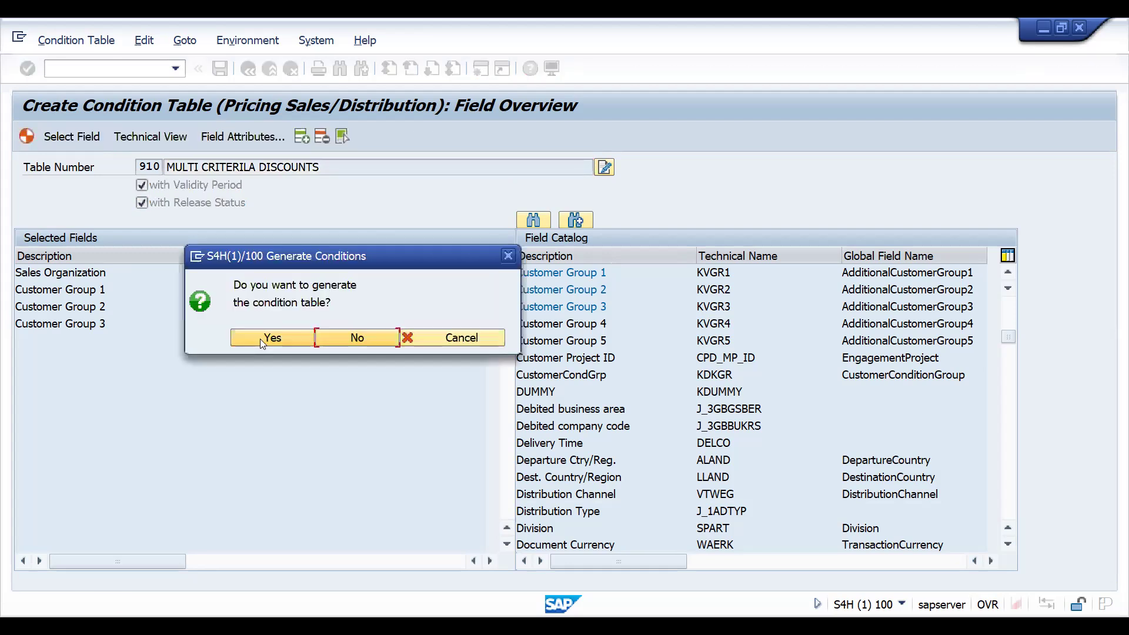
{"action": "left_click", "coordinate": [260, 338]}
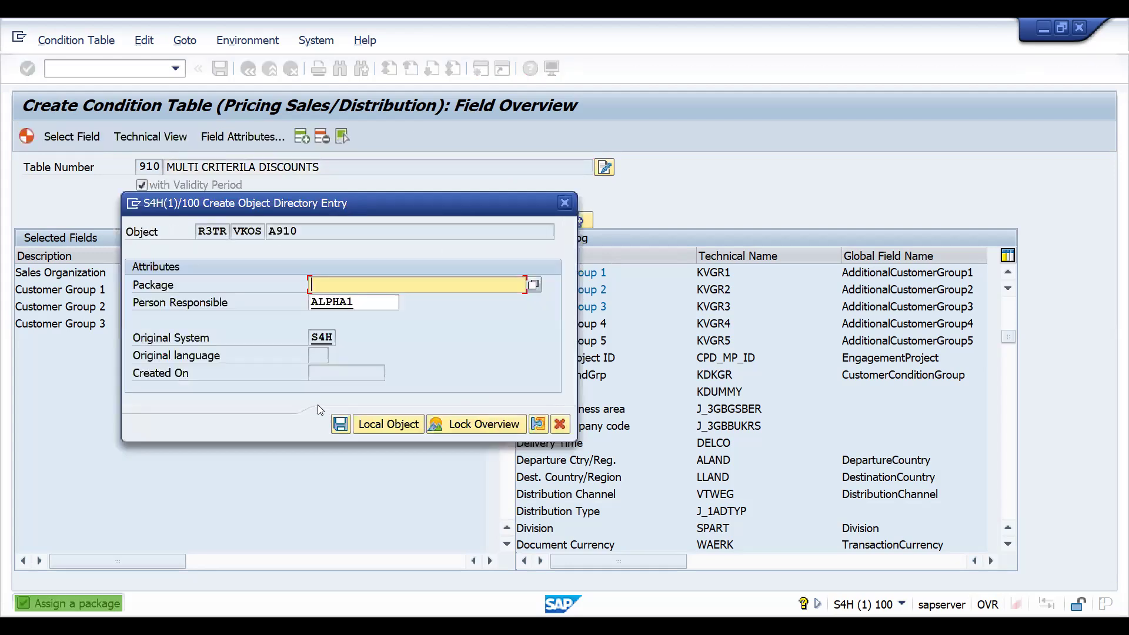
{"action": "left_click", "coordinate": [372, 422]}
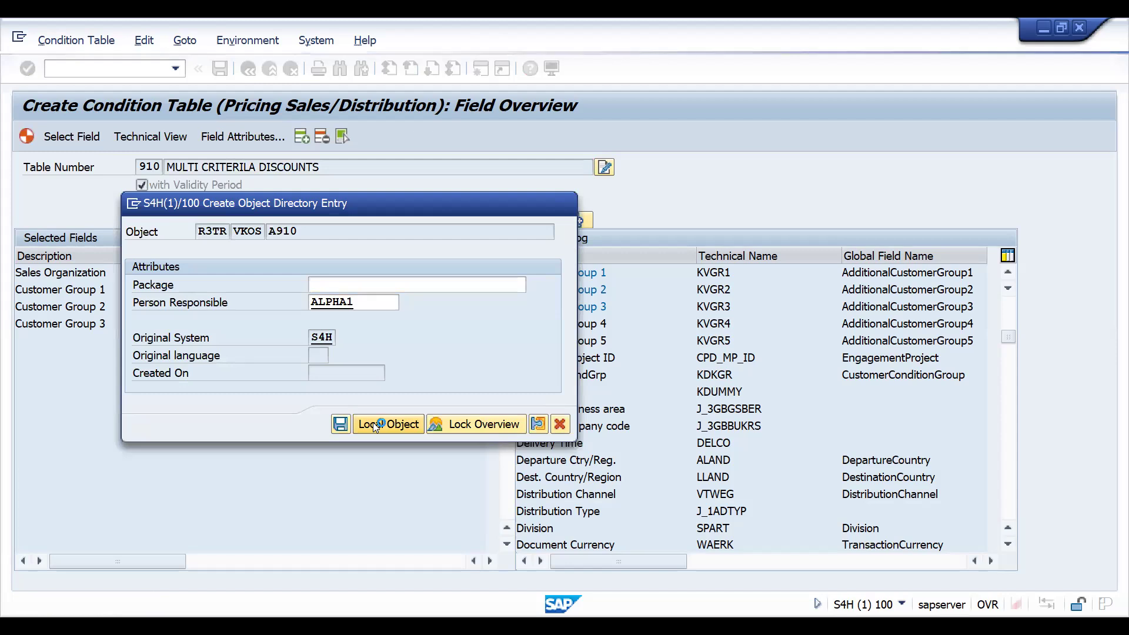
{"action": "key", "text": "F3"}
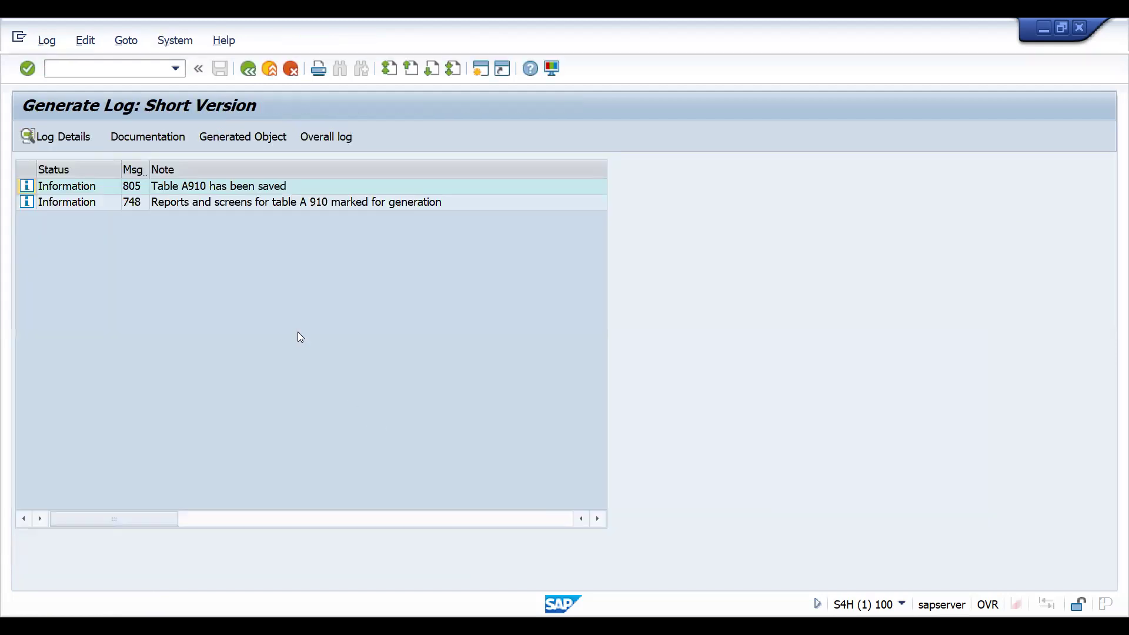
- Create condition table 911 and add Customer Group 3 to its selected fields
{"action": "type", "text": "911"}
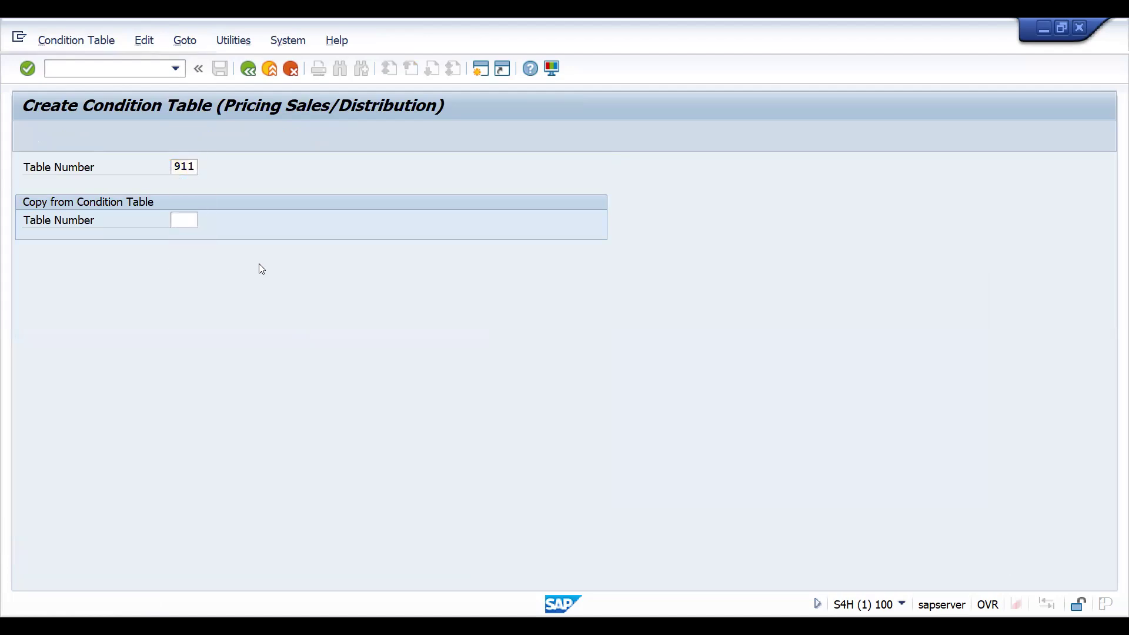
{"action": "key", "text": "Return"}
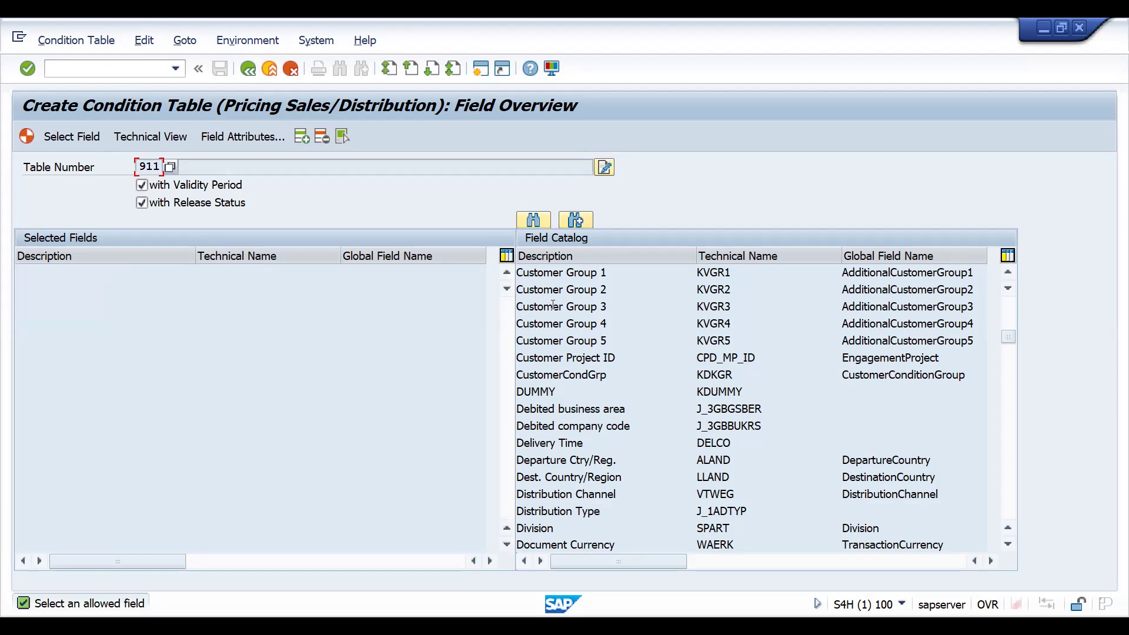
{"action": "double_click", "coordinate": [552, 307]}
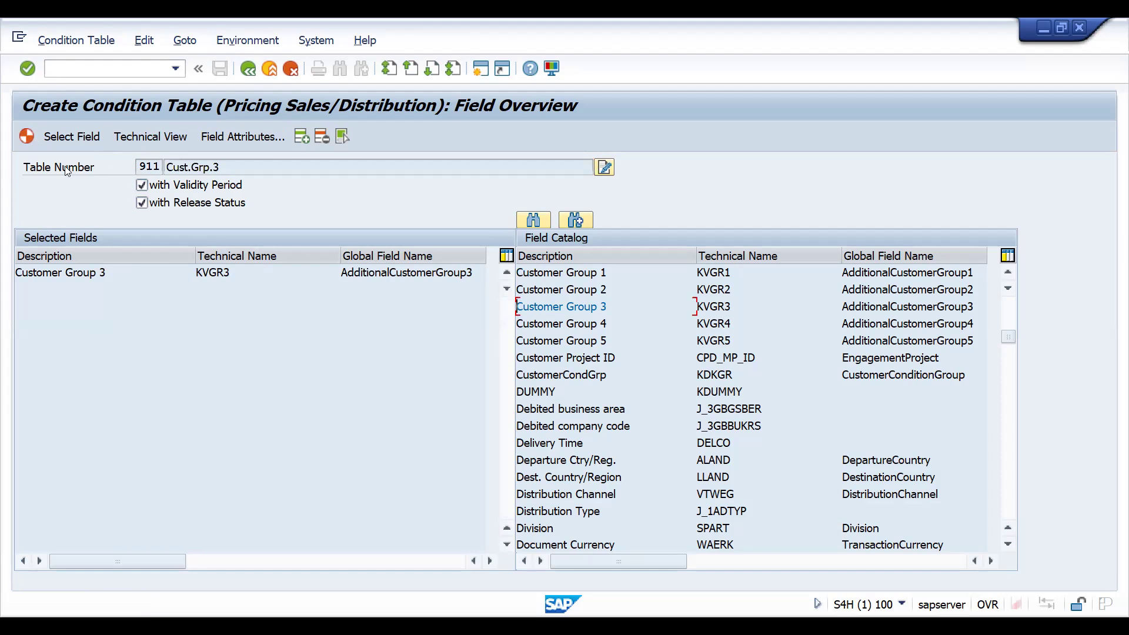
- Rename the condition table description to MIN CRITERIA DISCOUNT
{"action": "left_click", "coordinate": [605, 168]}
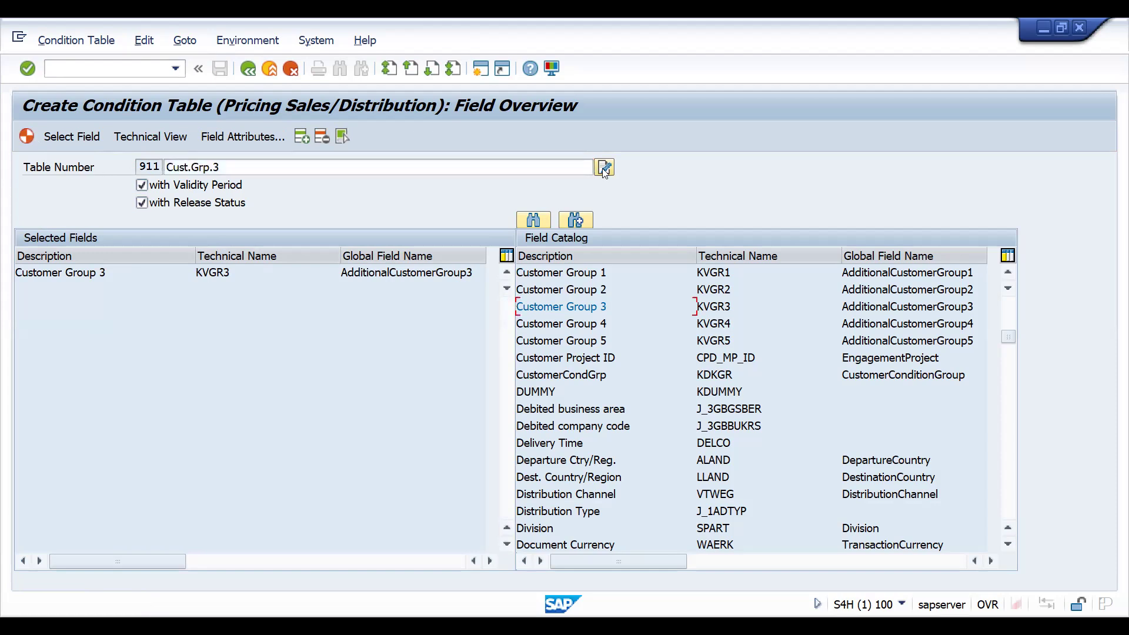
{"action": "left_click", "coordinate": [499, 169]}
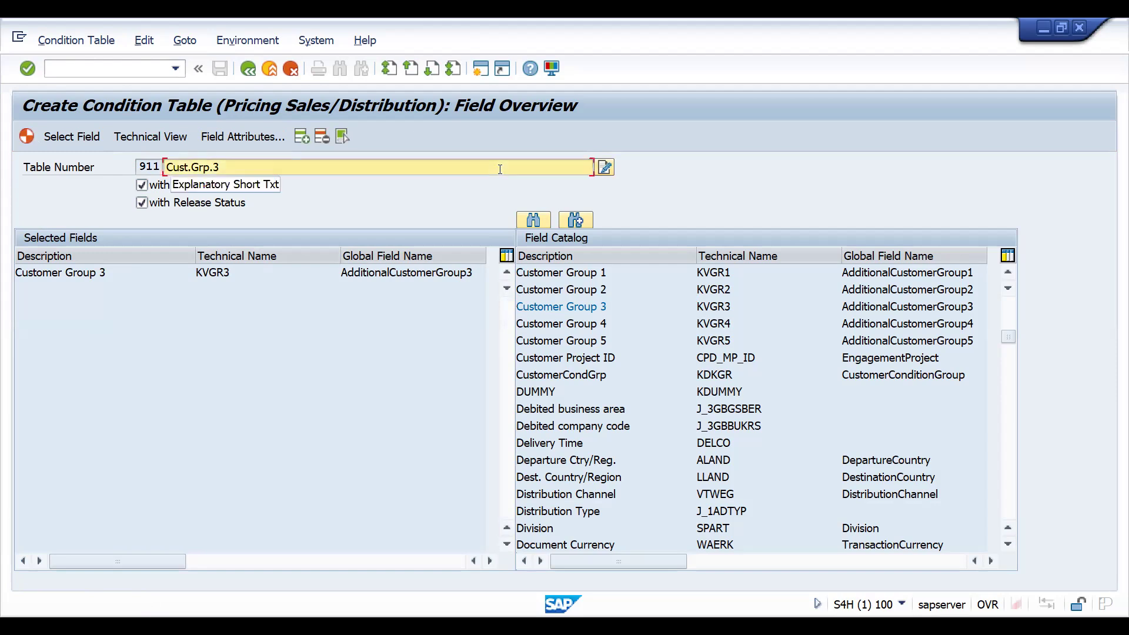
{"action": "type", "text": "MIN C"}
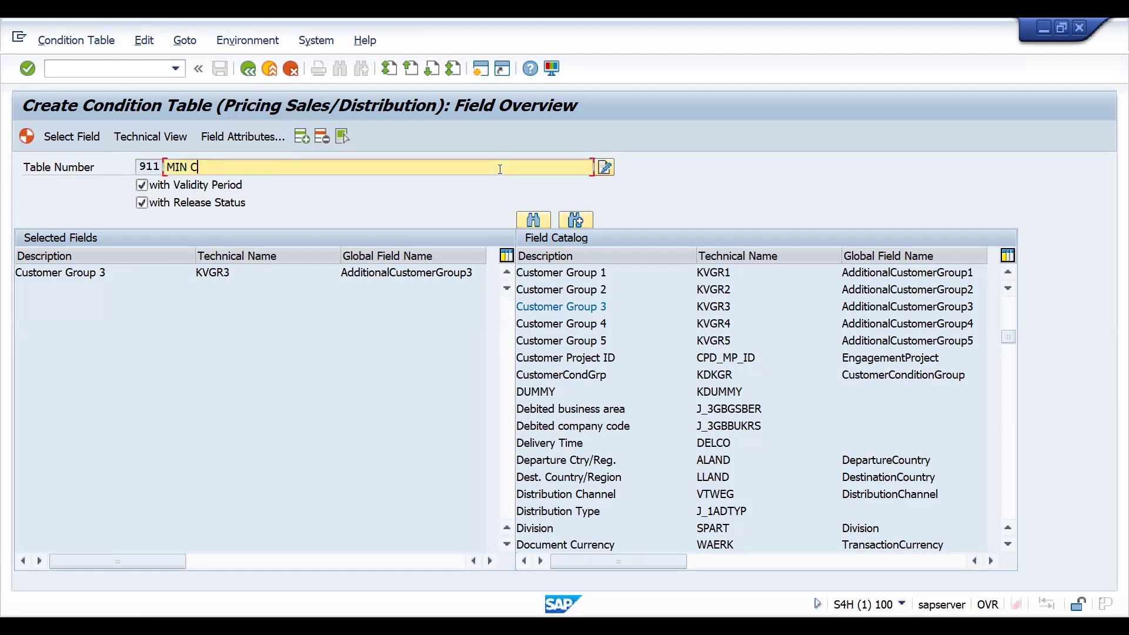
{"action": "type", "text": "RITERIA DISCOUNT"}
{"action": "key", "text": "Return"}
{"action": "left_click", "coordinate": [500, 169]}
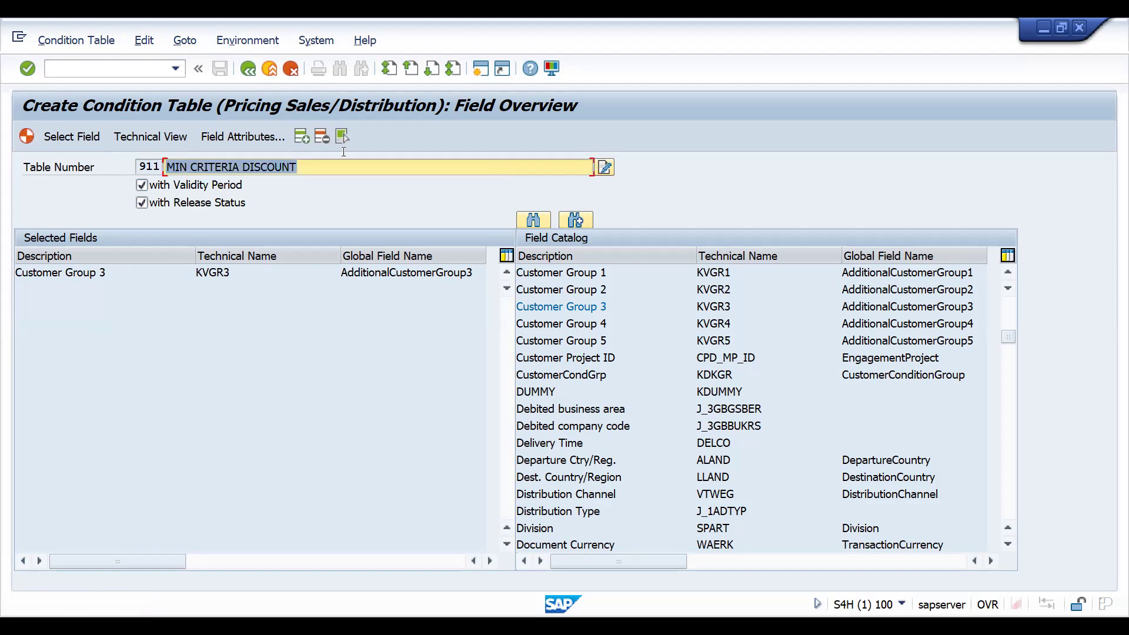
- Generate condition table 911 as a local object and return to the initial screen
{"action": "left_click", "coordinate": [31, 137]}
{"action": "left_click", "coordinate": [259, 340]}
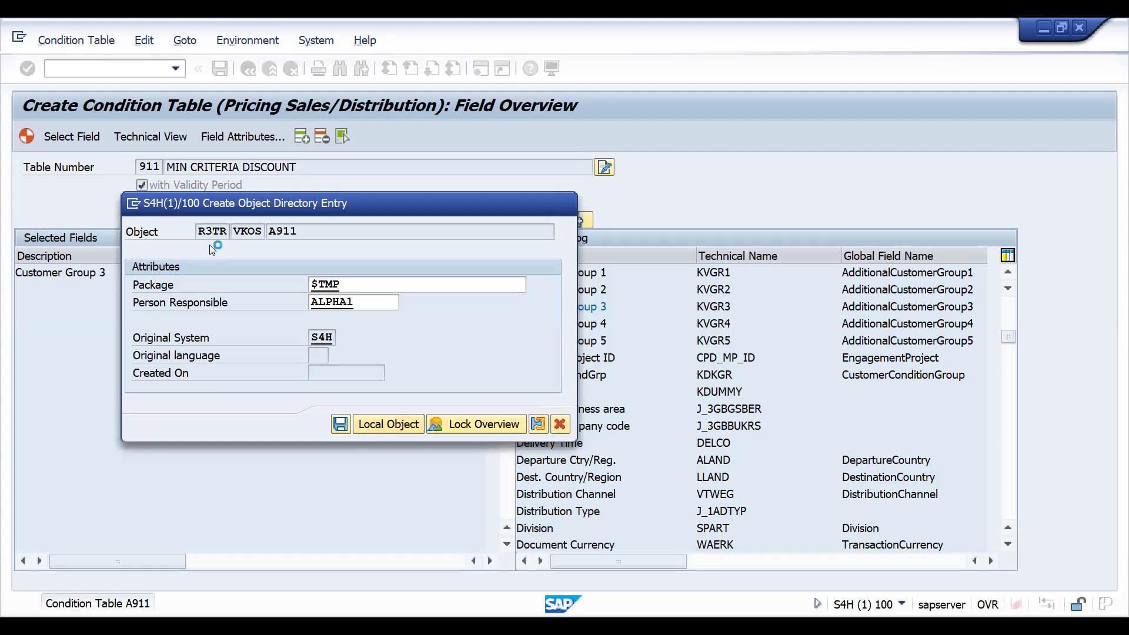
{"action": "key", "text": "F3"}
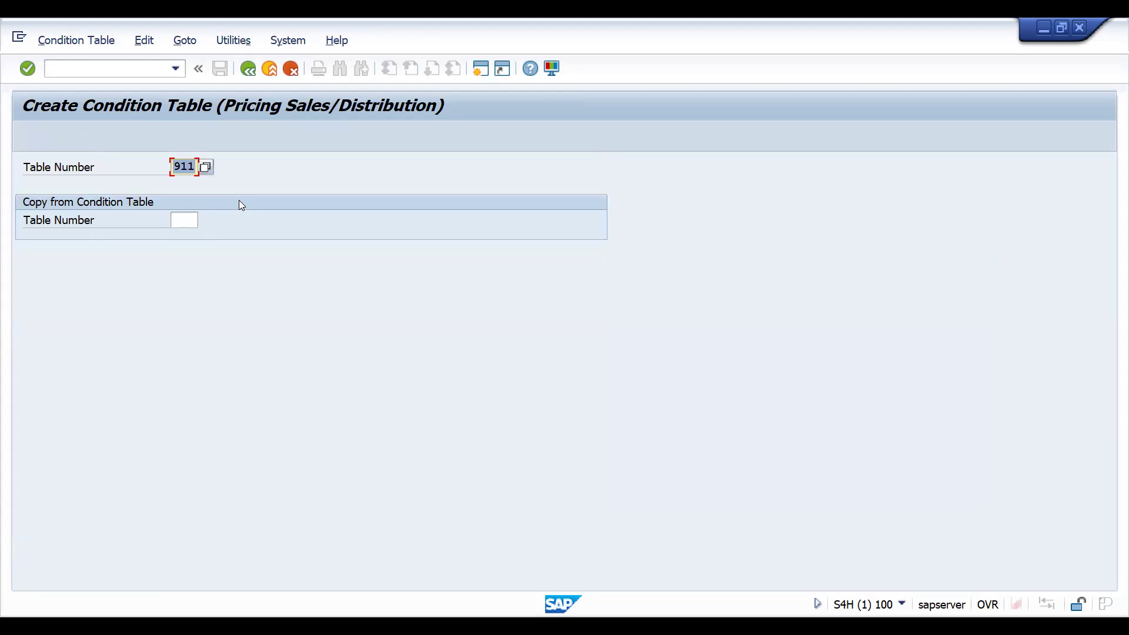
- Start creating condition table 912
{"action": "type", "text": "912"}
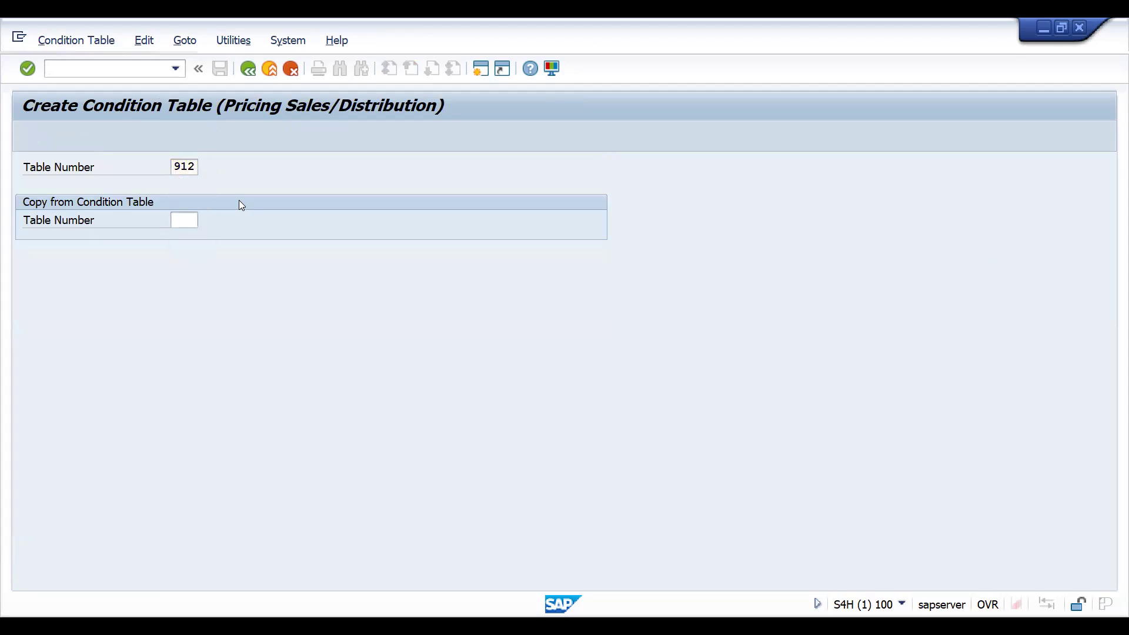
{"action": "key", "text": "Return"}
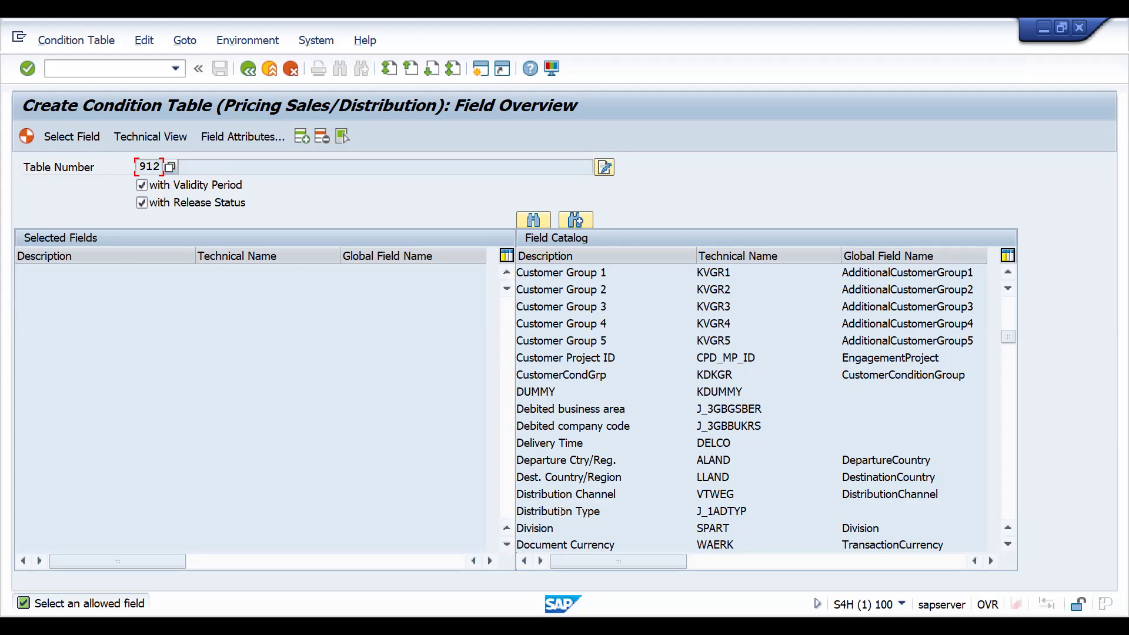
- Add Distribution Channel, Customer Group 1 and Customer Group 2 to condition table 912's selected fields
{"action": "double_click", "coordinate": [538, 495]}
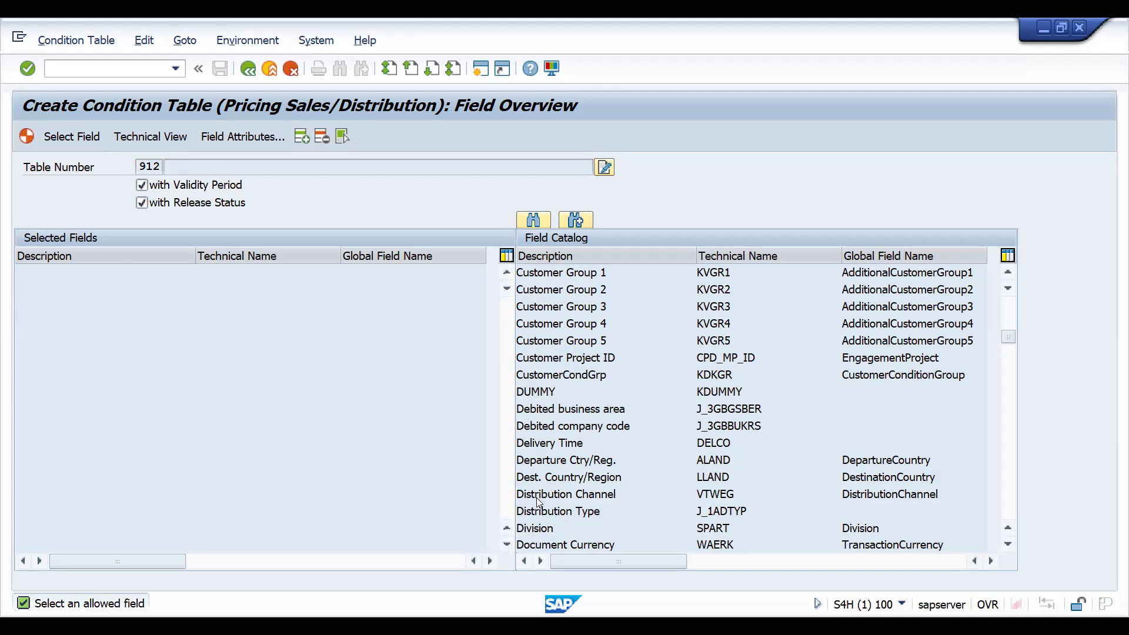
{"action": "double_click", "coordinate": [555, 274]}
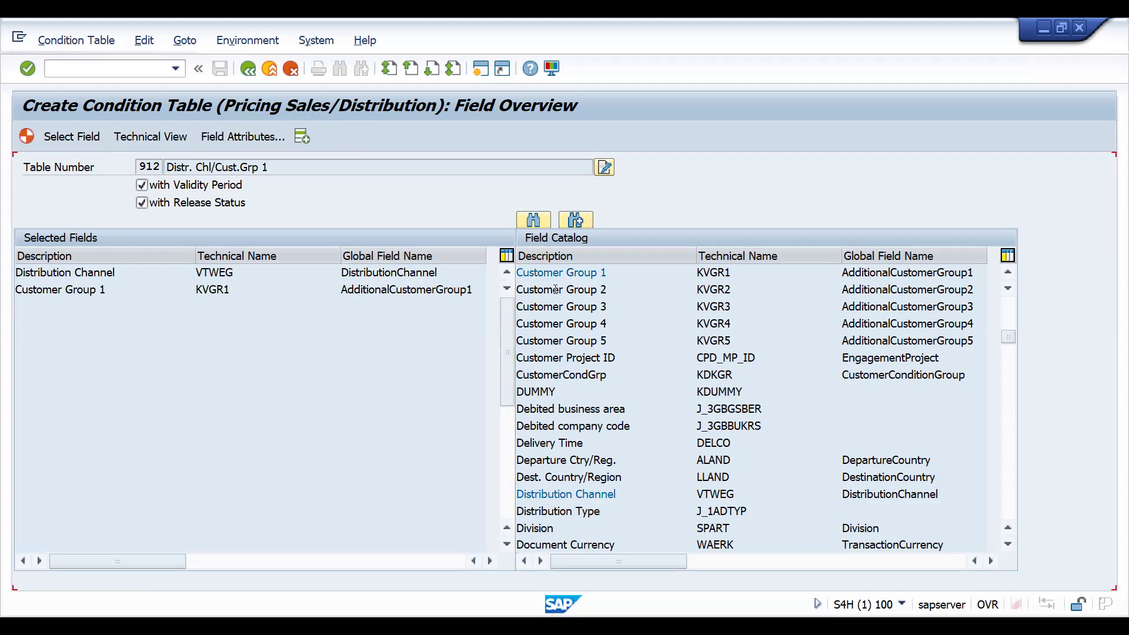
{"action": "double_click", "coordinate": [555, 289]}
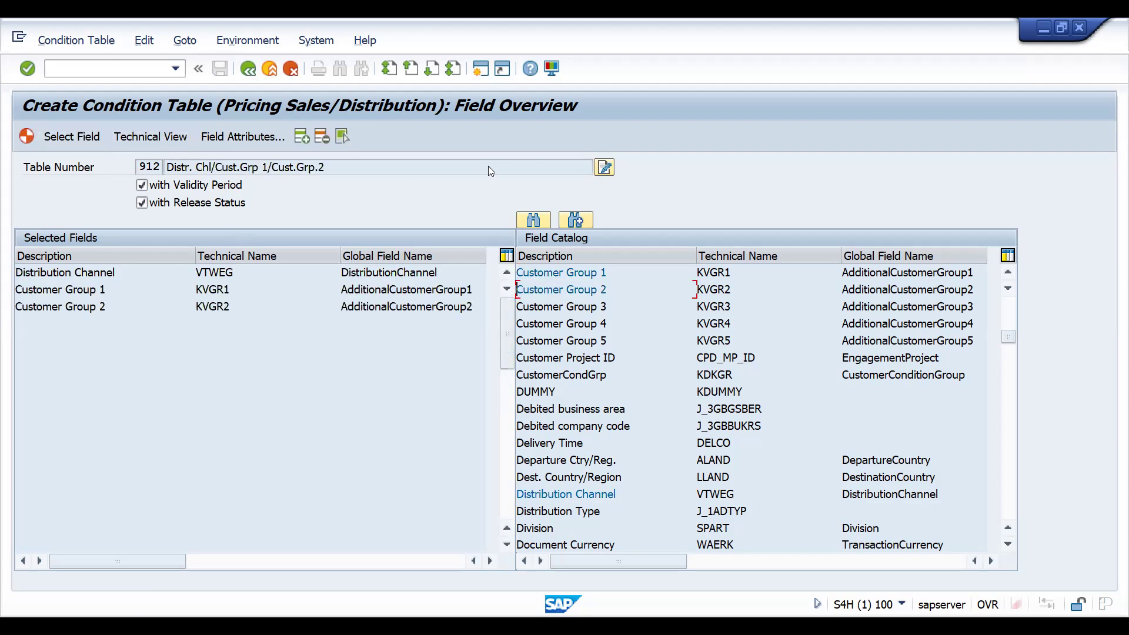
- Rename the condition table description to DUAL CHANNEL WISE DISCOUNT
{"action": "left_click", "coordinate": [607, 169]}
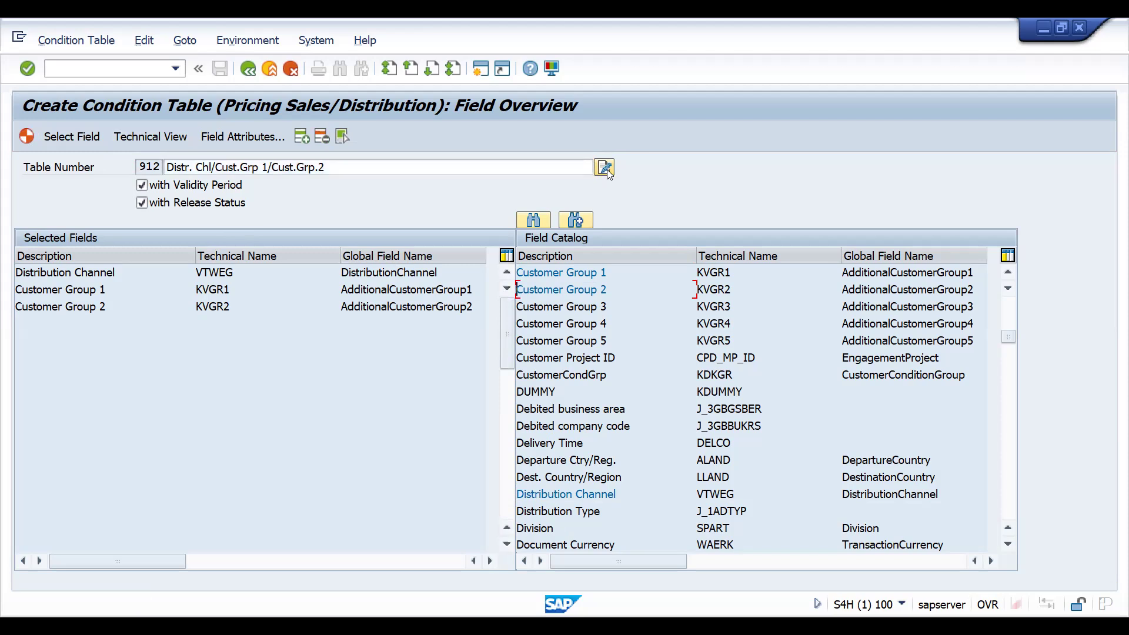
{"action": "left_click", "coordinate": [474, 170]}
{"action": "key", "text": "ctrl+a"}
{"action": "type", "text": "DUAL CHANNE"}
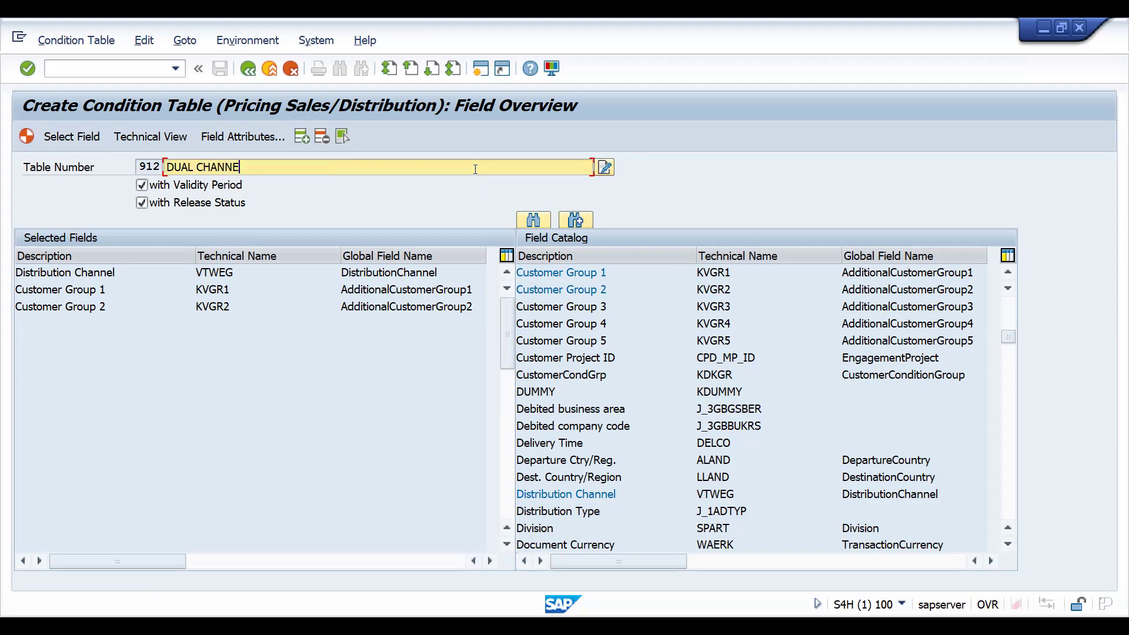
{"action": "type", "text": "L WISE DISCOUNT"}
{"action": "key", "text": "ctrl+a"}
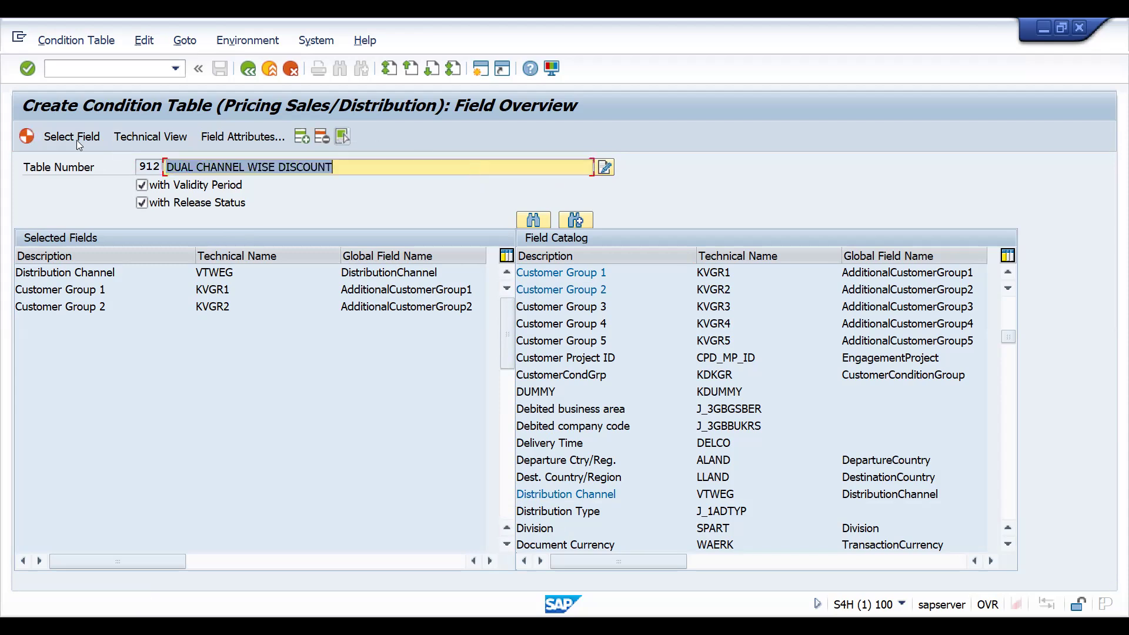
- Generate condition table 912 as a local object and return to the IMG structure
{"action": "left_click", "coordinate": [24, 140]}
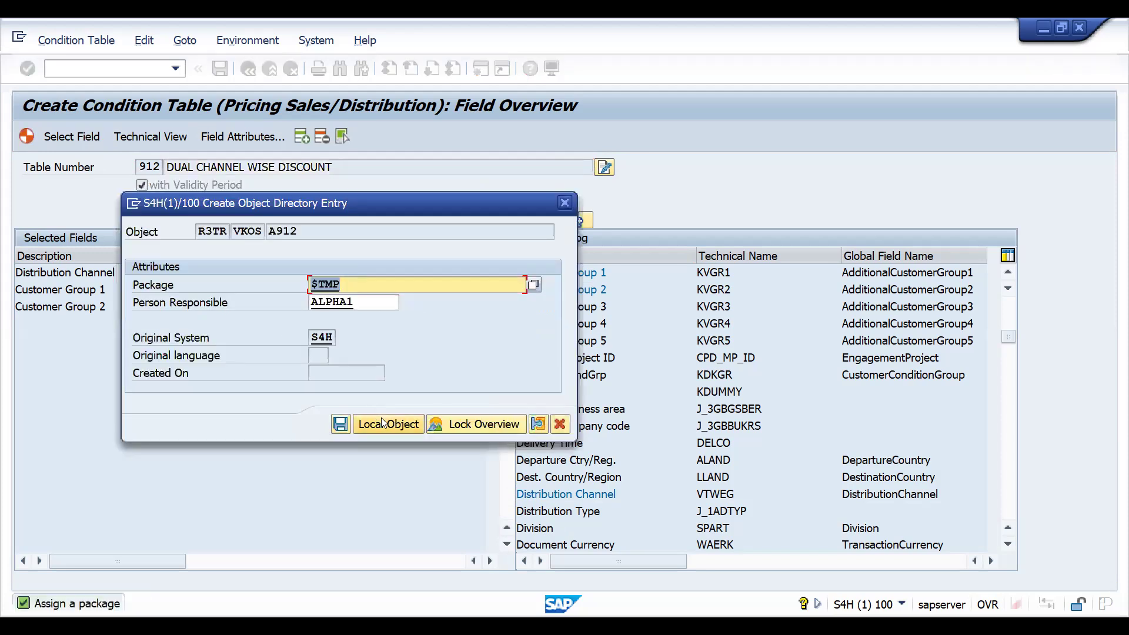
{"action": "left_click", "coordinate": [383, 422]}
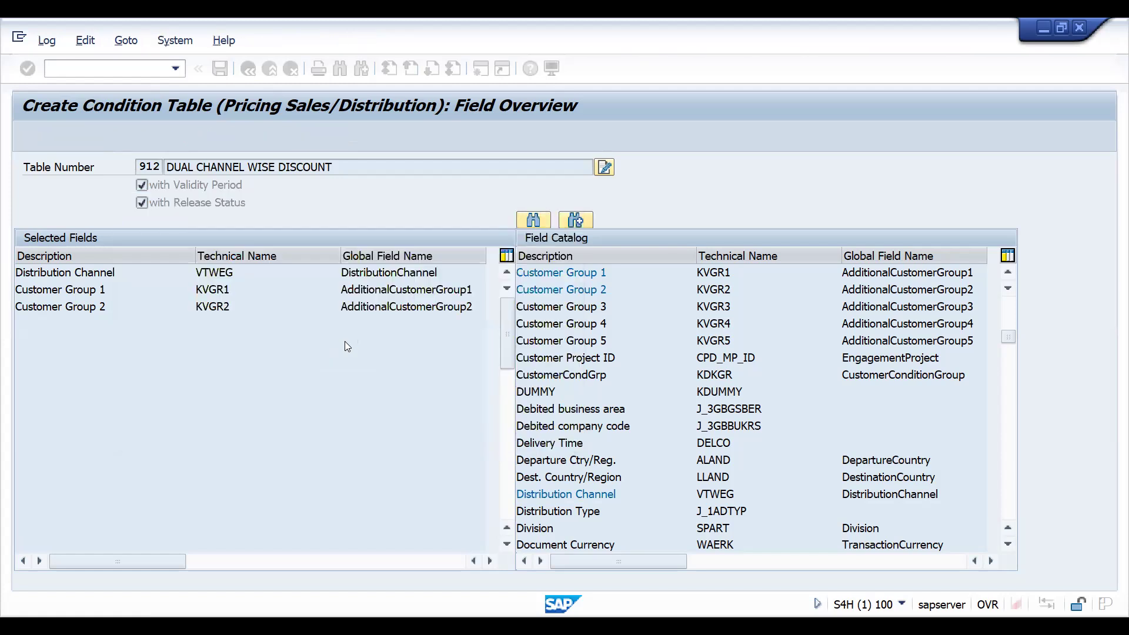
{"action": "key", "text": "F3"}
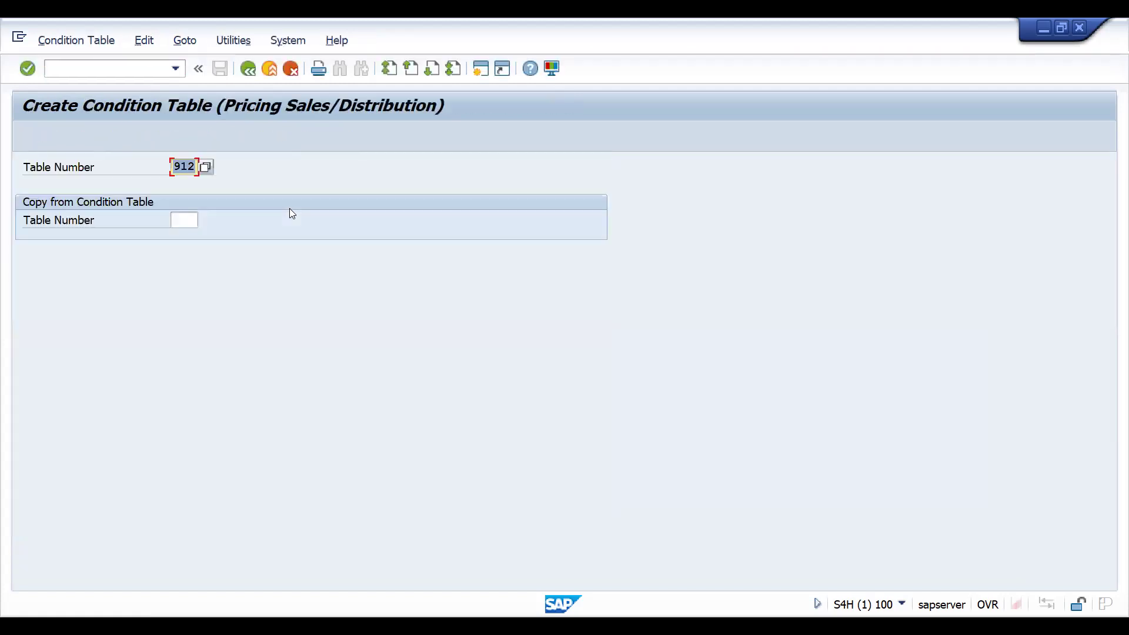
{"action": "key", "text": "F3"}
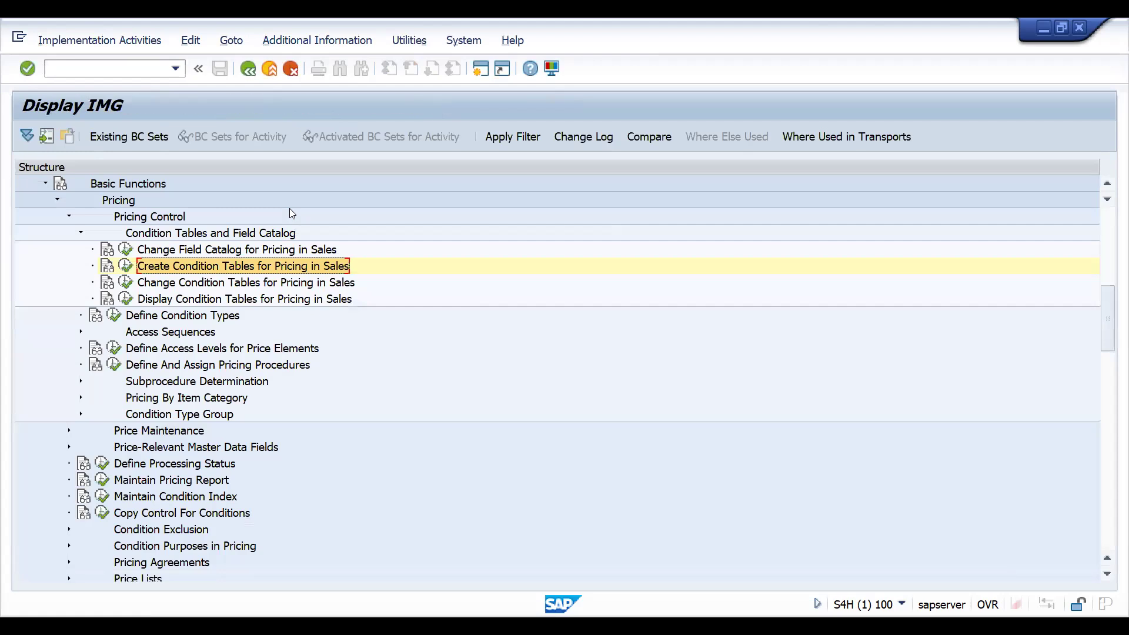
{"action": "left_click", "coordinate": [135, 335]}
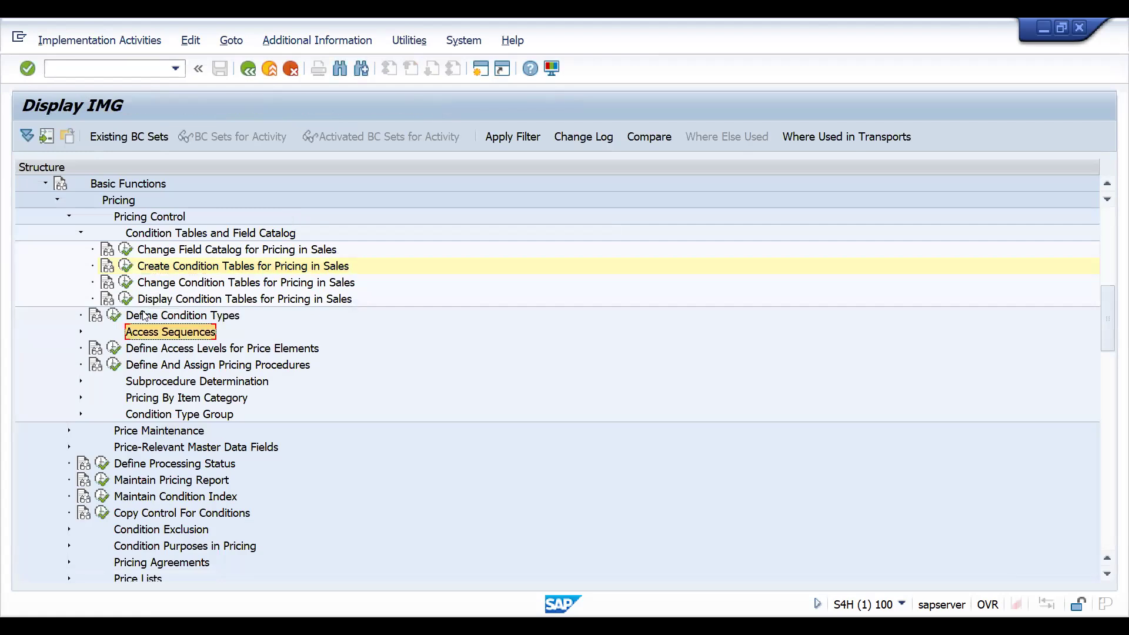
{"action": "left_click", "coordinate": [143, 319]}
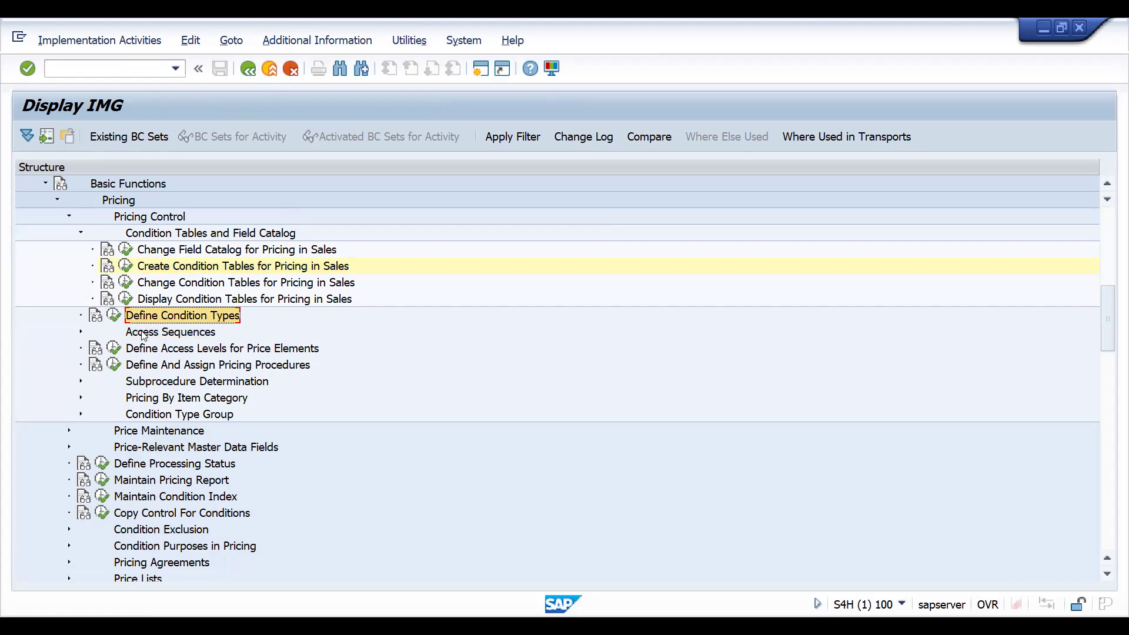
{"action": "left_click", "coordinate": [143, 334]}
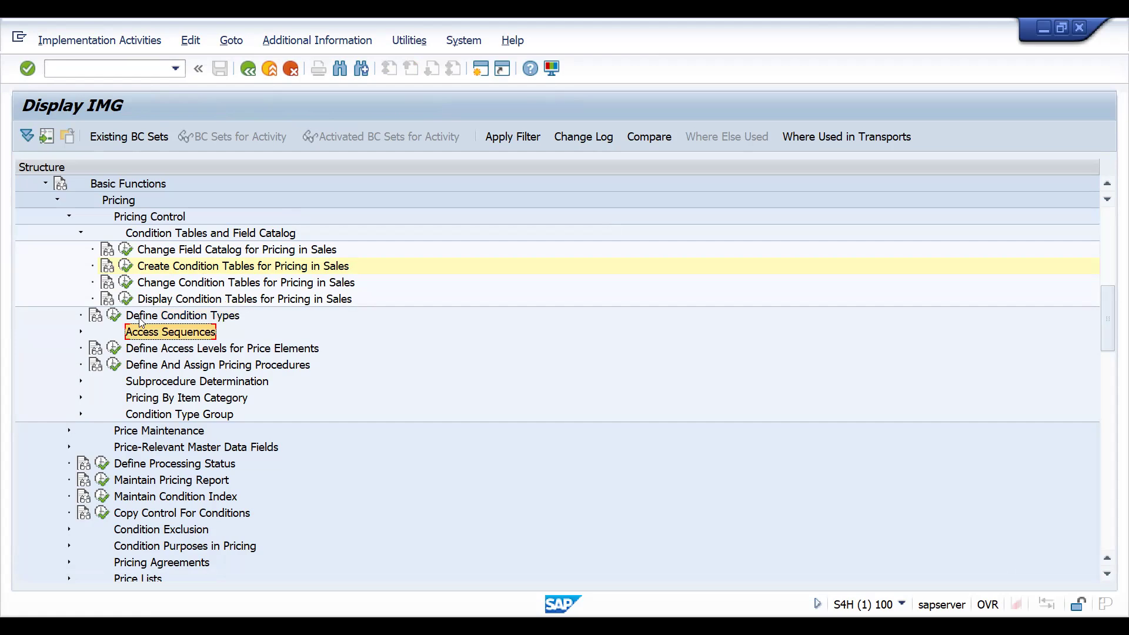
{"action": "left_click", "coordinate": [116, 316]}
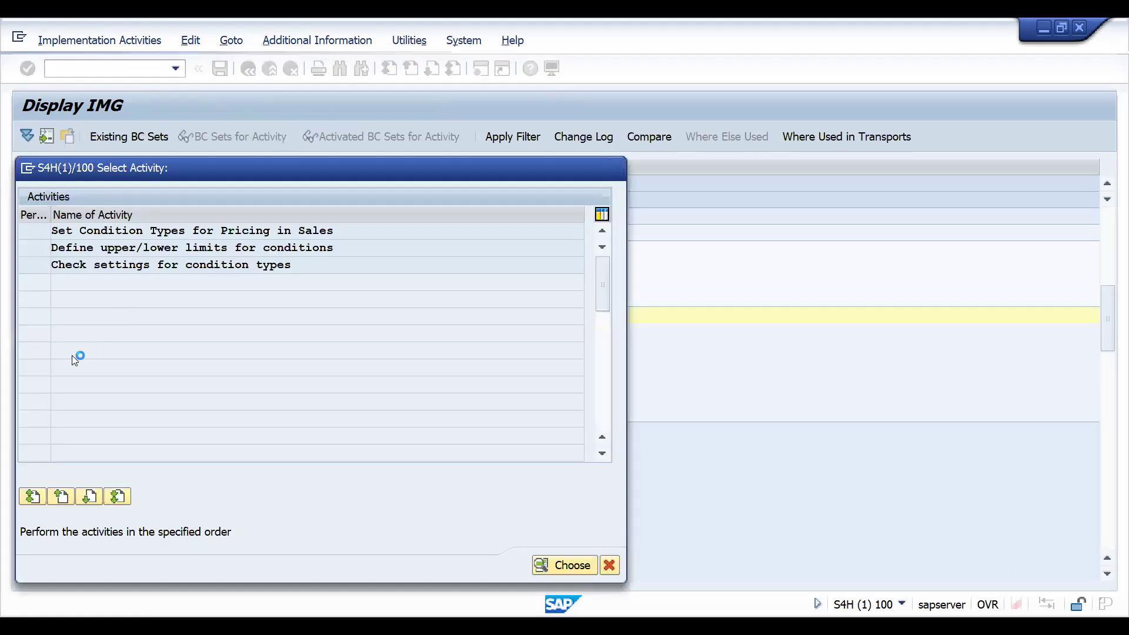
{"action": "key", "text": "Escape"}
- Open Set Access Sequences and create and save new access sequence ZCGR with description CUSTOMER GROUP DISCOUNTS
{"action": "left_click", "coordinate": [80, 332]}
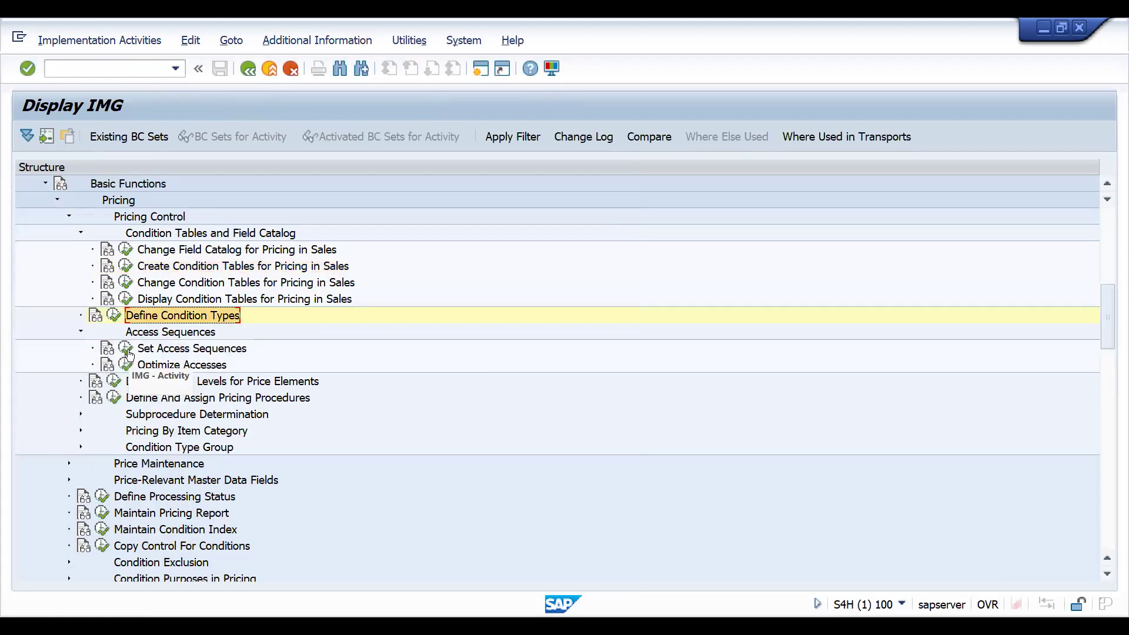
{"action": "left_click", "coordinate": [126, 349]}
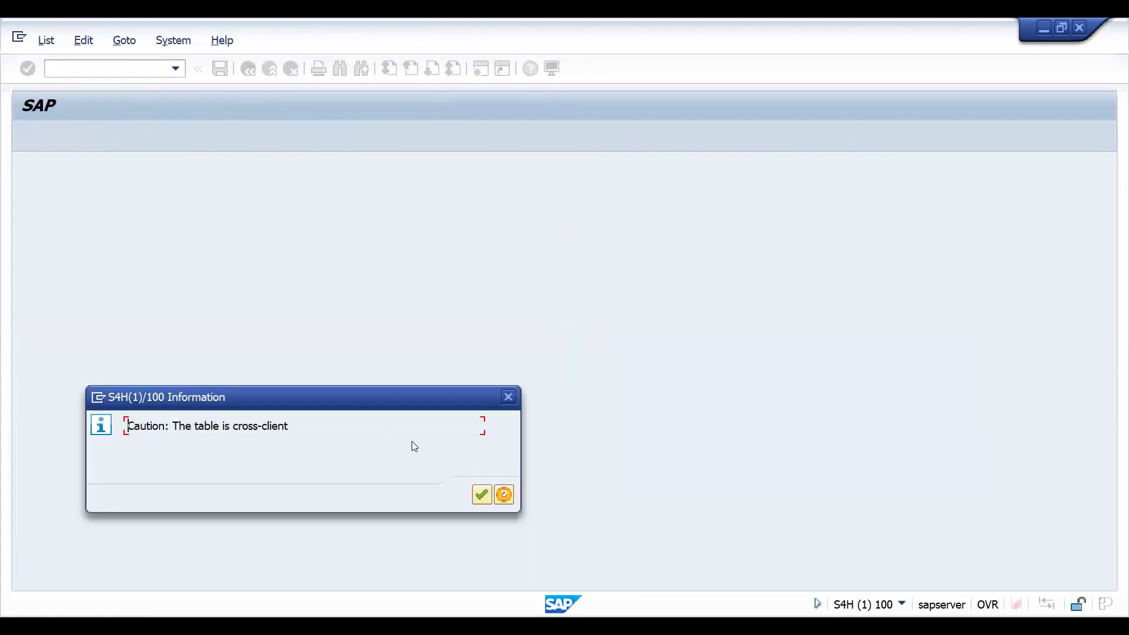
{"action": "key", "text": "Return"}
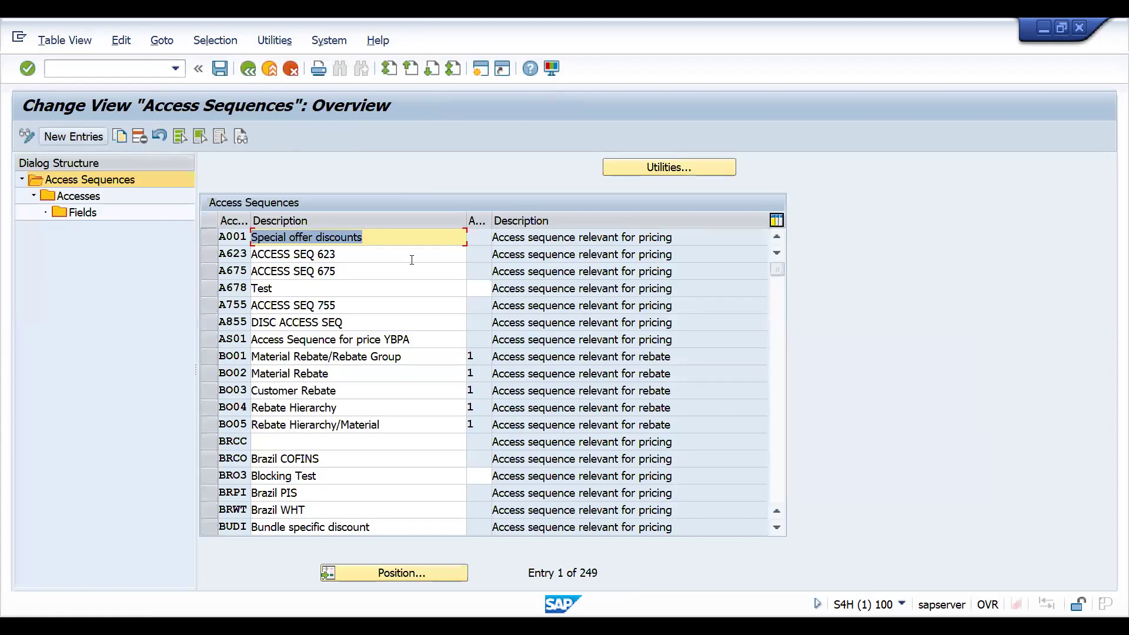
{"action": "left_click", "coordinate": [80, 137]}
{"action": "type", "text": "zc"}
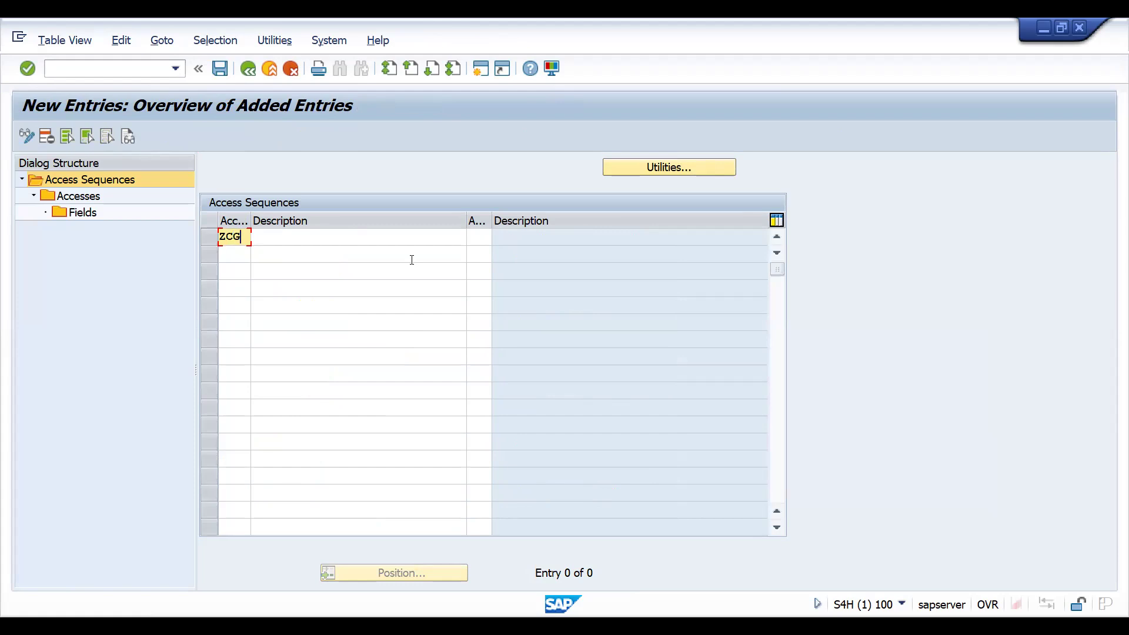
{"action": "type", "text": "gr"}
{"action": "key", "text": "Tab"}
{"action": "type", "text": "COUA"}
{"action": "key", "text": "BackSpace"}
{"action": "key", "text": "BackSpace"}
{"action": "key", "text": "BackSpace"}
{"action": "type", "text": "USTOMER GROUP DISCOUNTS"}
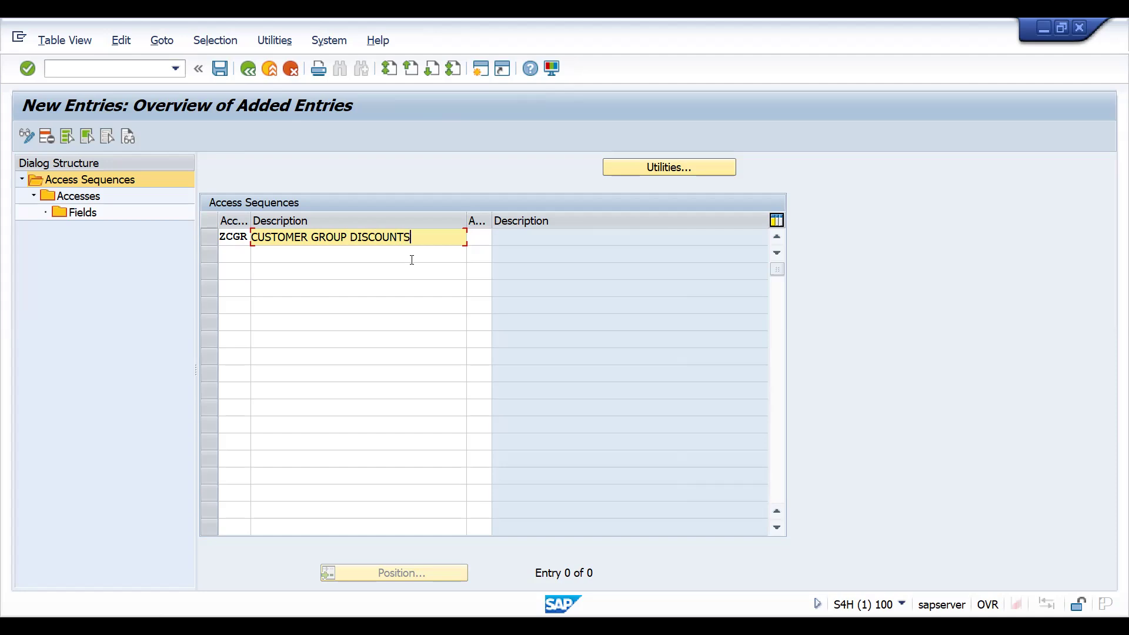
{"action": "key", "text": "Return"}
{"action": "key", "text": "ctrl+s"}
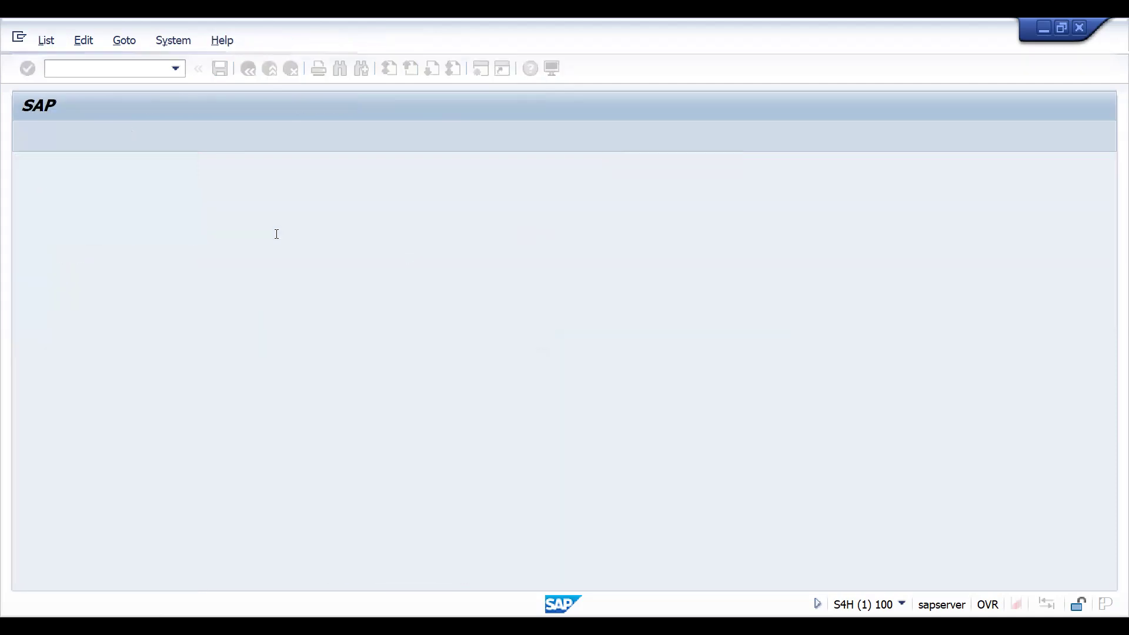
- Open the accesses of ZCGR and add access 10 using condition table 910
{"action": "double_click", "coordinate": [78, 195]}
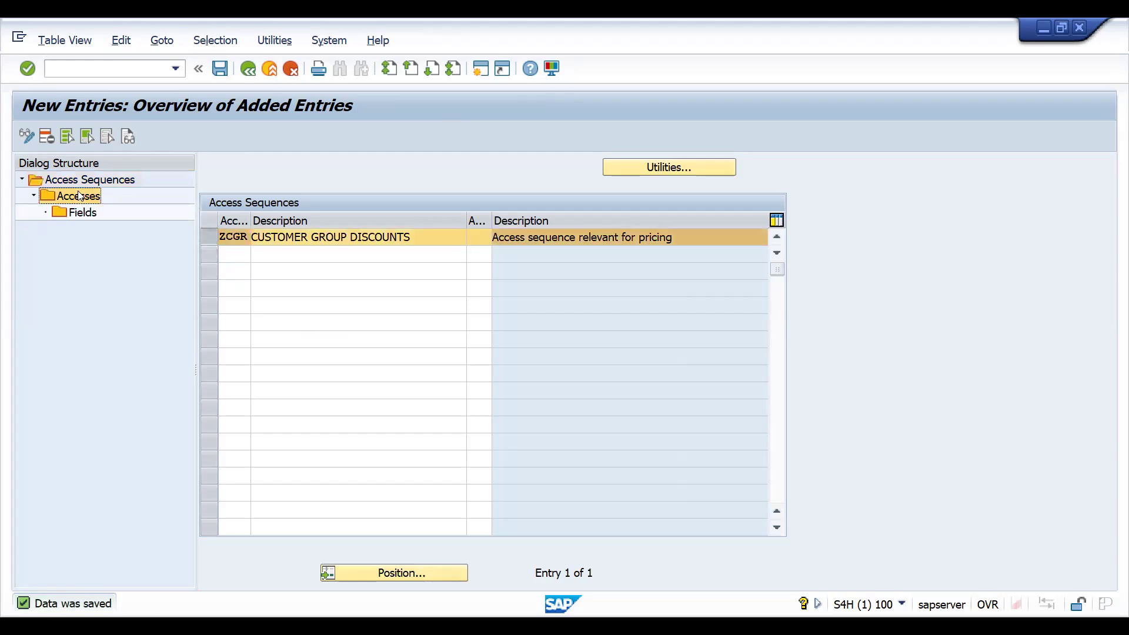
{"action": "left_click", "coordinate": [59, 139]}
{"action": "type", "text": "10"}
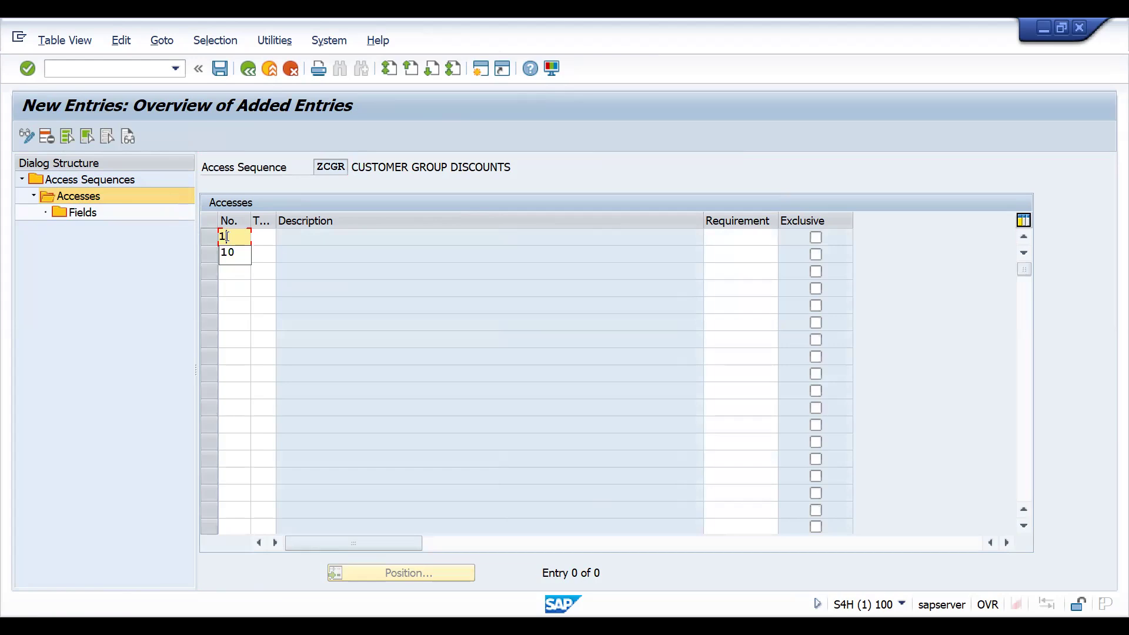
{"action": "key", "text": "Tab"}
{"action": "type", "text": "910"}
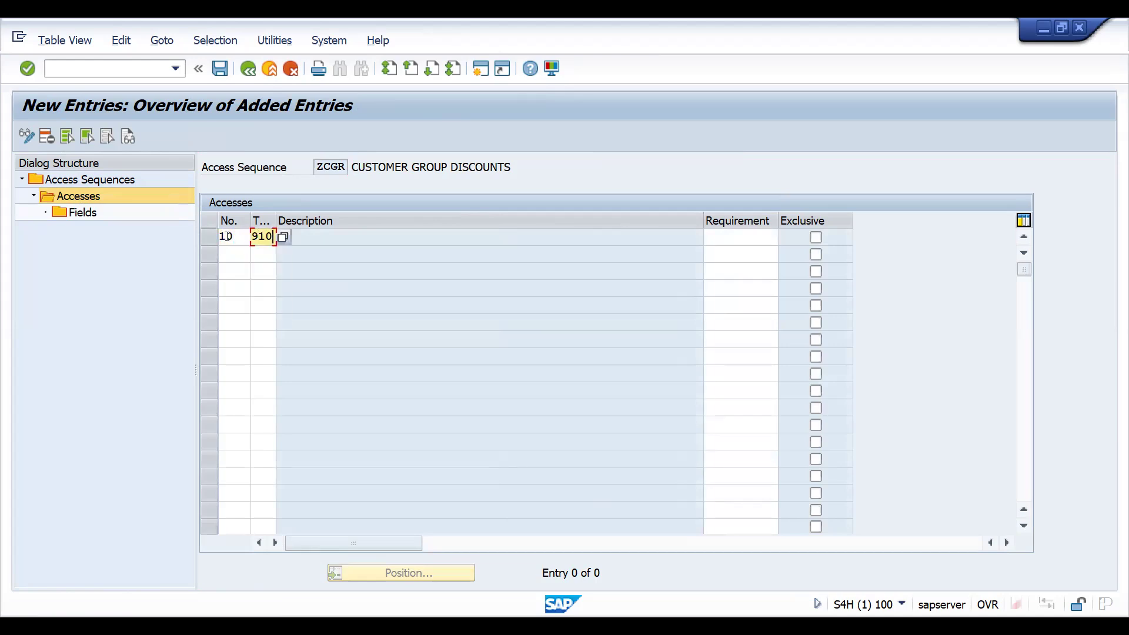
- Add access 20 using condition table 912 and a further access numbered 30
{"action": "left_click", "coordinate": [227, 252]}
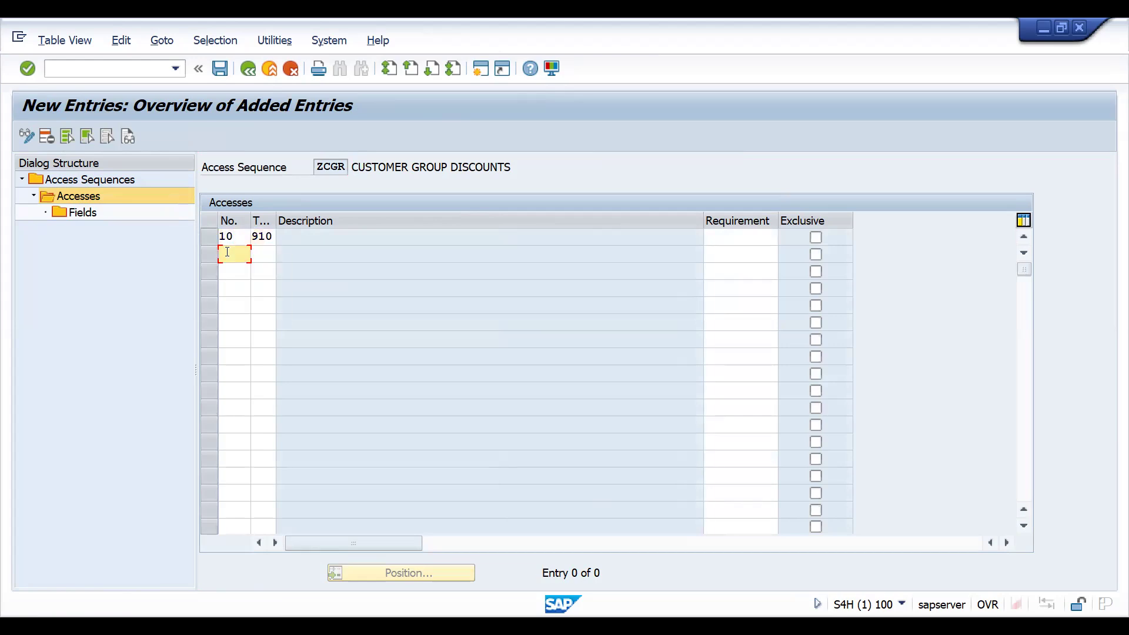
{"action": "type", "text": "20"}
{"action": "key", "text": "Tab"}
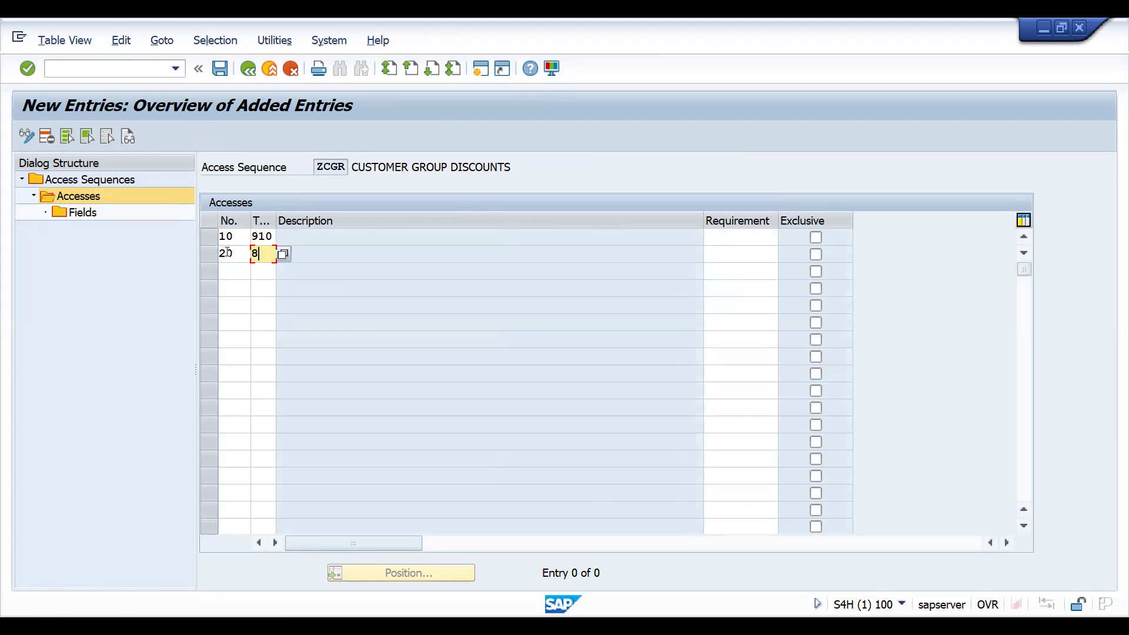
{"action": "key", "text": "BackSpace"}
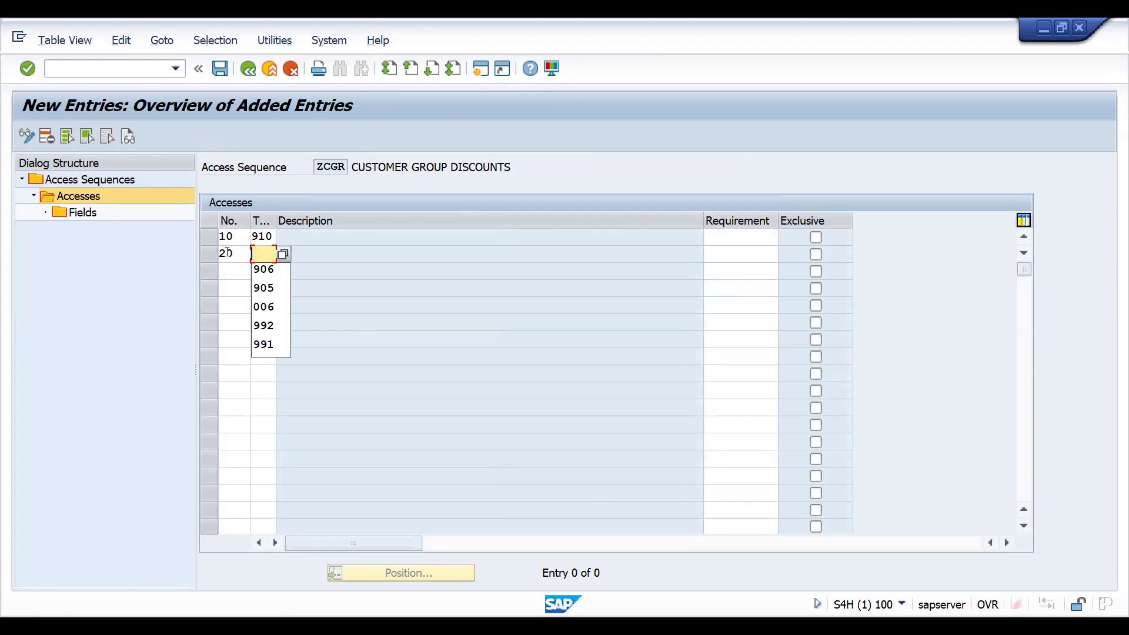
{"action": "type", "text": "920"}
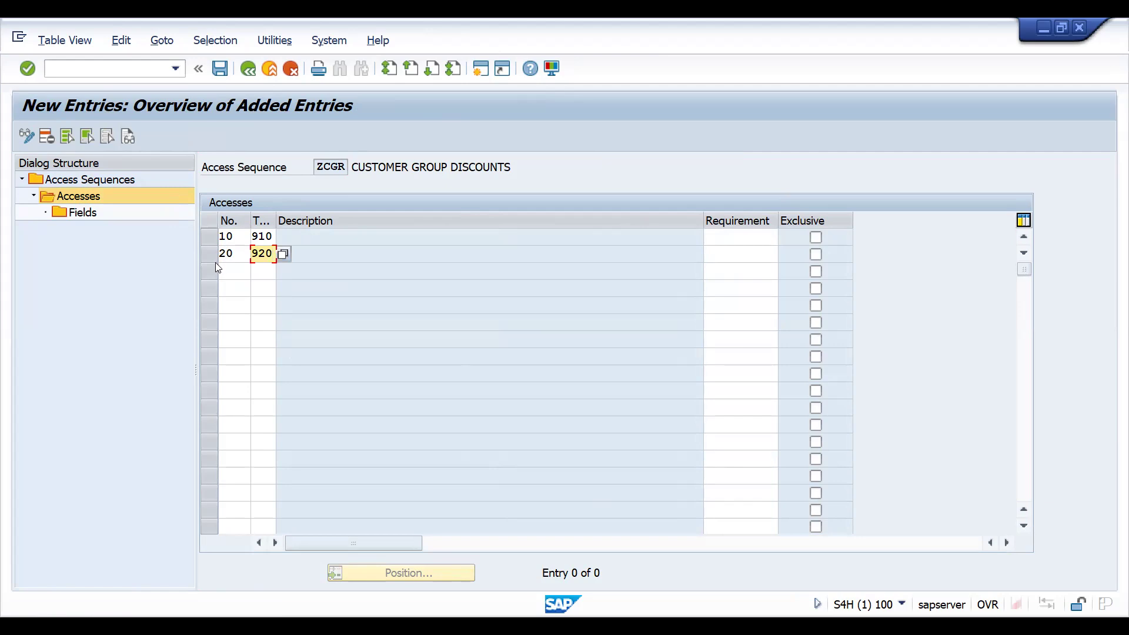
{"action": "left_click", "coordinate": [227, 268]}
{"action": "type", "text": "30"}
{"action": "key", "text": "Tab"}
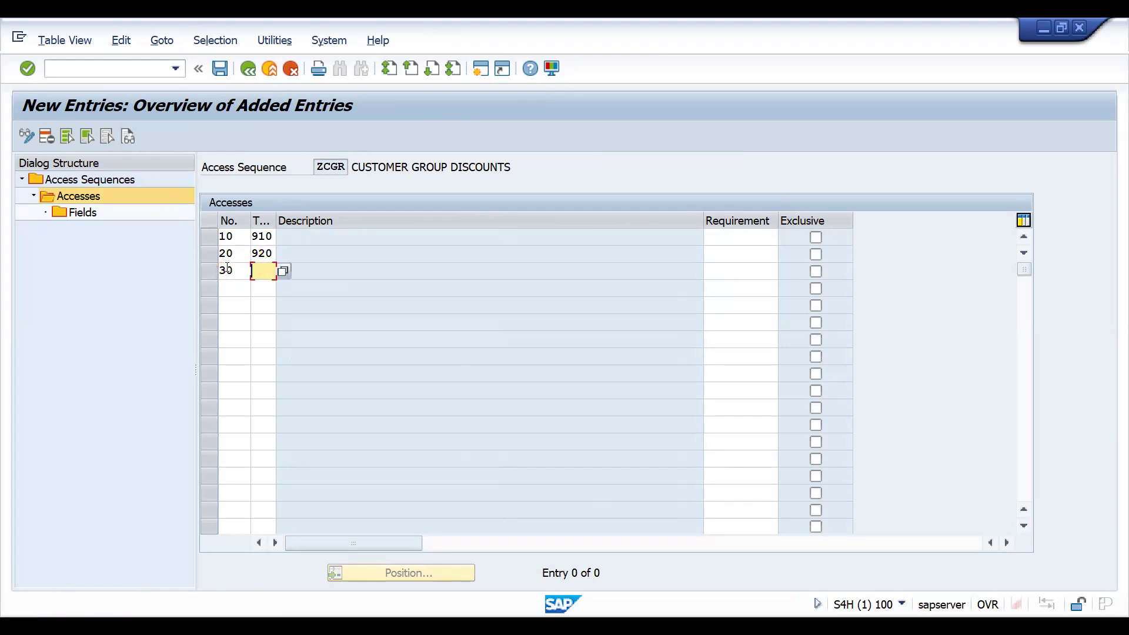
{"action": "left_click", "coordinate": [263, 254]}
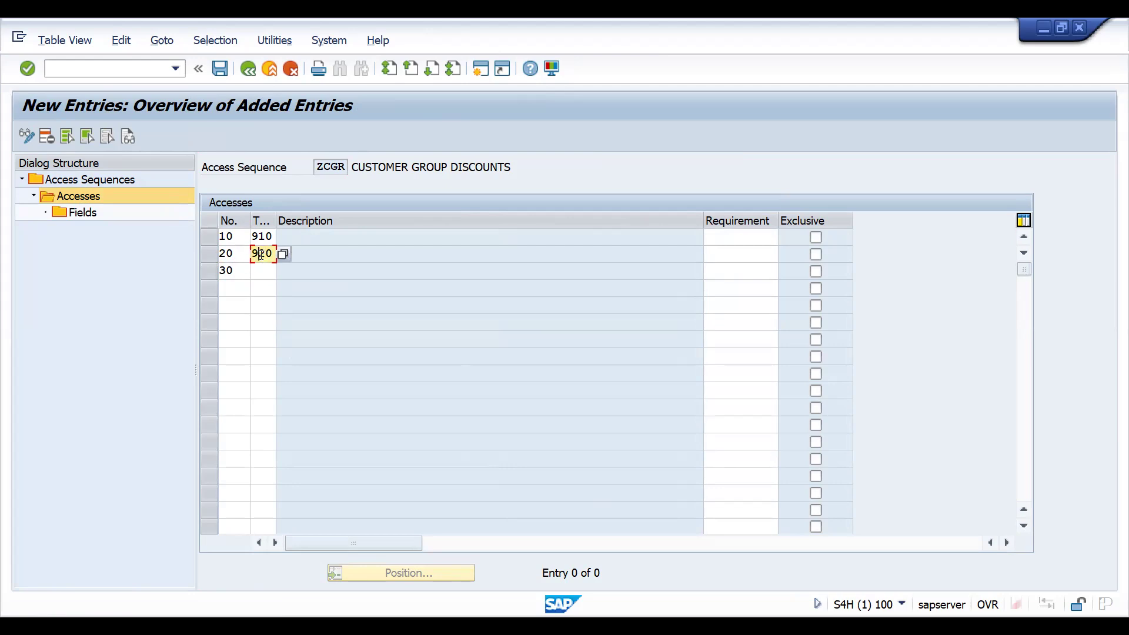
{"action": "key", "text": "BackSpace"}
{"action": "key", "text": "BackSpace"}
{"action": "type", "text": "12"}
- Assign condition table 911 to access 30 and confirm the access entries
{"action": "left_click", "coordinate": [256, 271]}
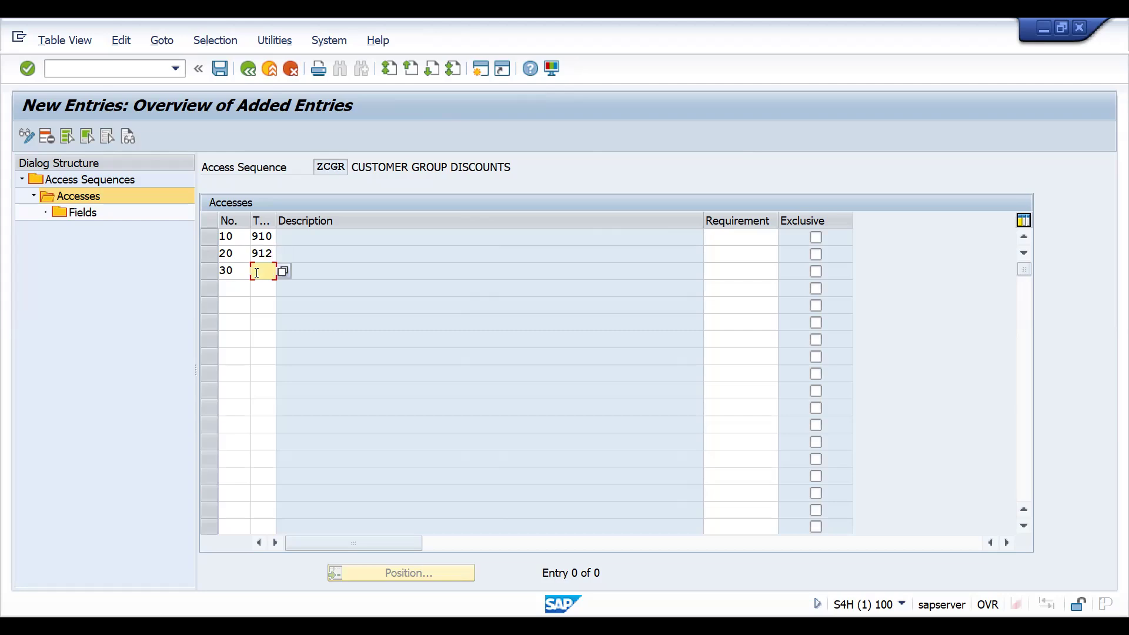
{"action": "type", "text": "9"}
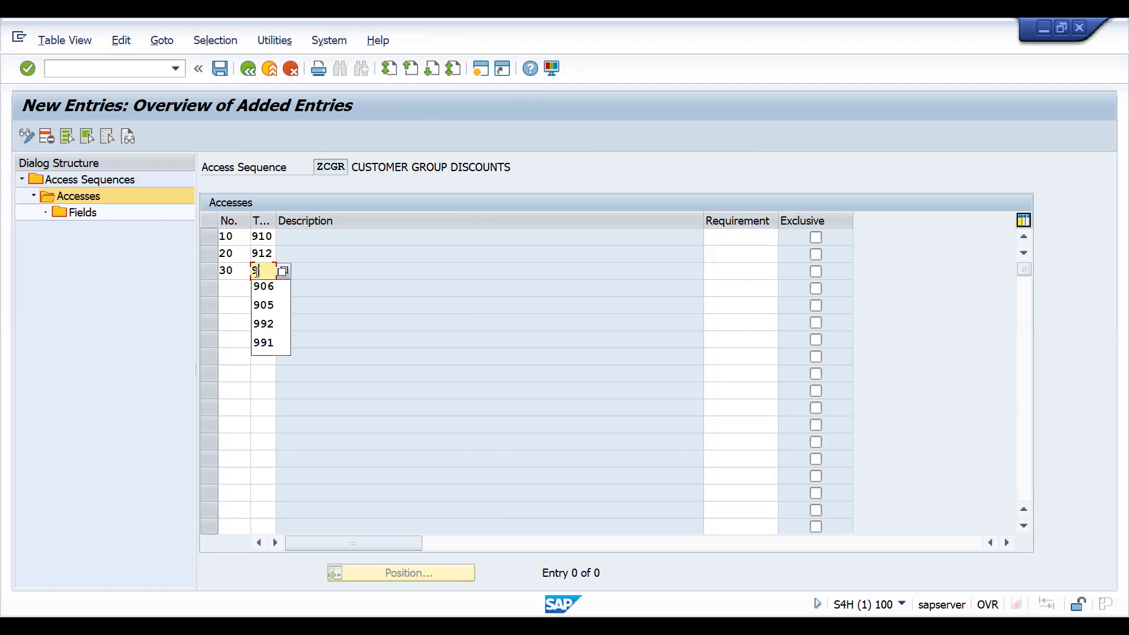
{"action": "type", "text": "11"}
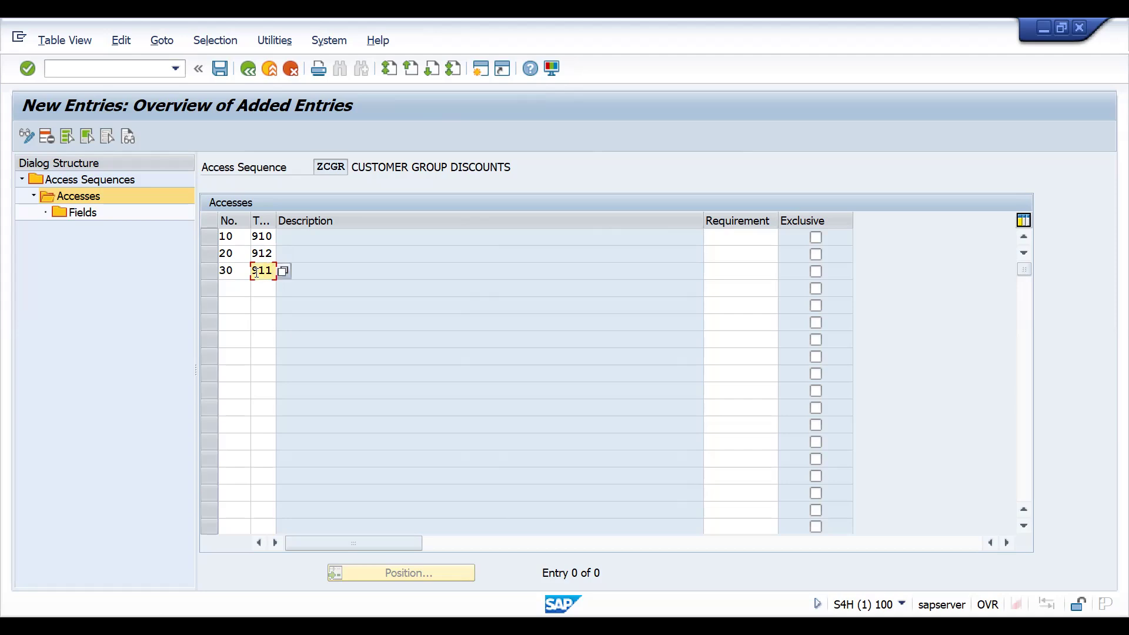
{"action": "key", "text": "Return"}
{"action": "key", "text": "Return"}
{"action": "key", "text": "Return"}
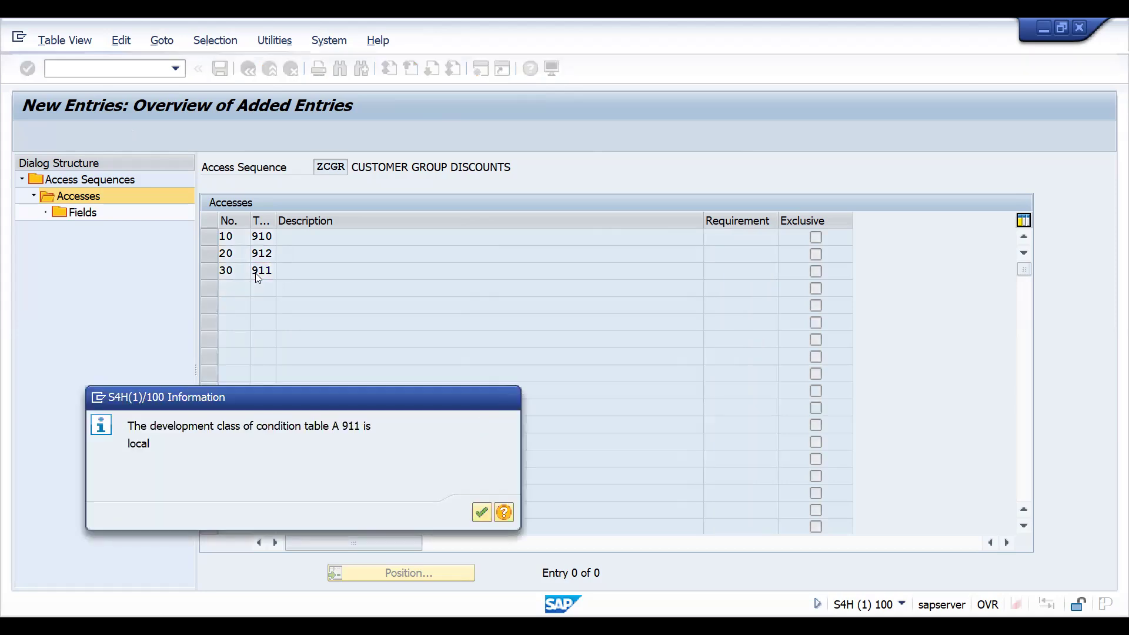
{"action": "key", "text": "Return"}
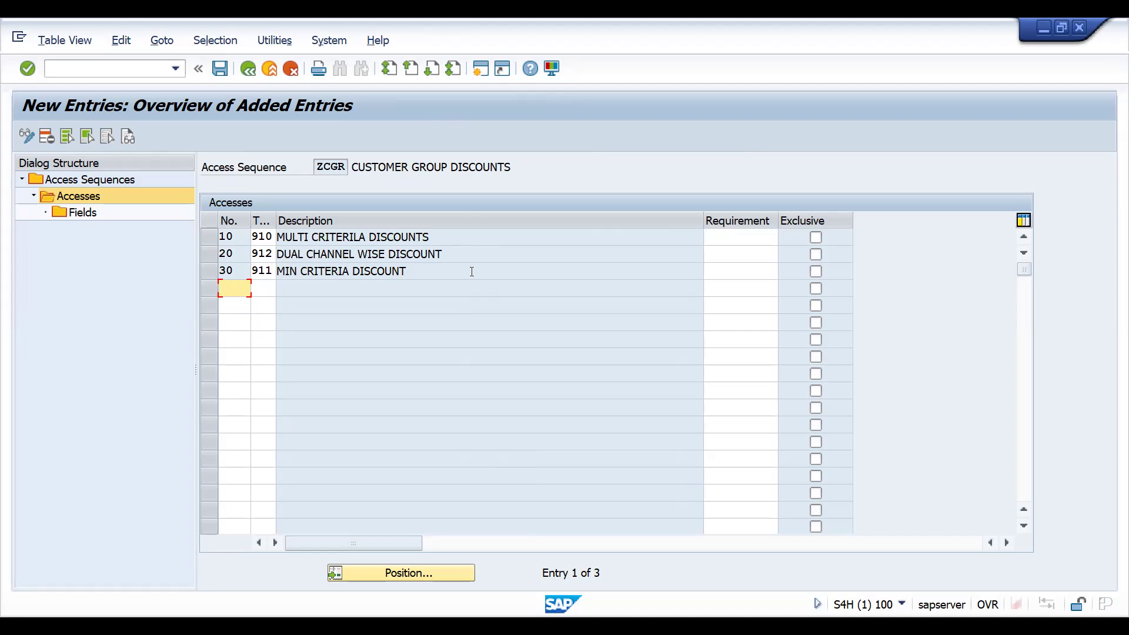
- Mark accesses 10 and 20 as exclusive
{"action": "left_click", "coordinate": [815, 237]}
{"action": "left_click", "coordinate": [815, 254]}
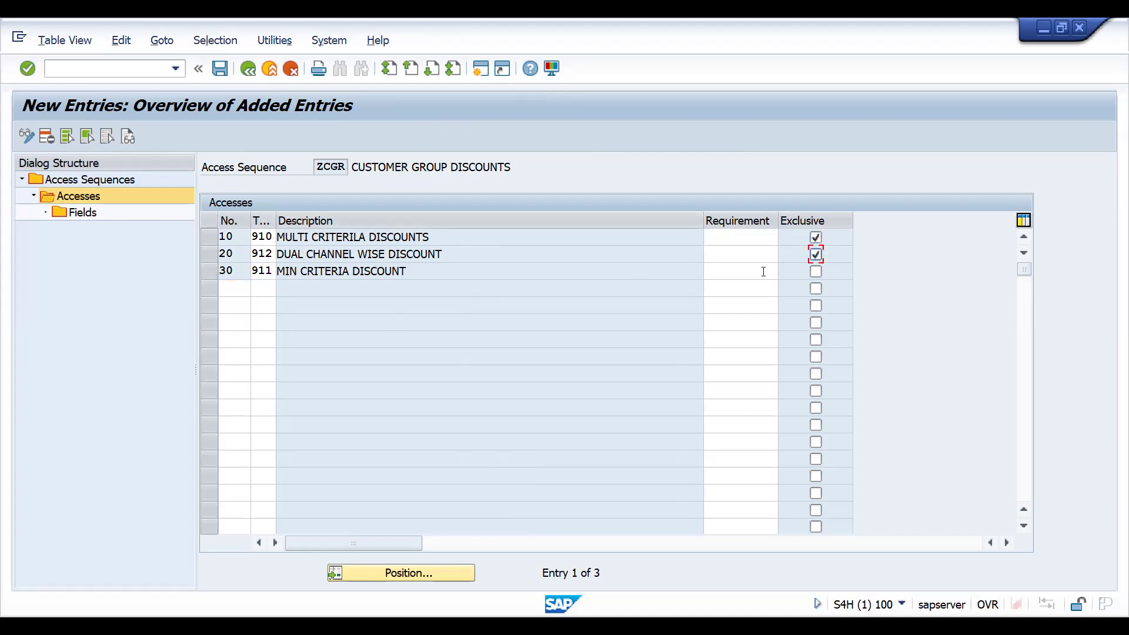
- Mark access 30 as exclusive and generate the field assignments for access 10 with table 910
{"action": "left_click", "coordinate": [816, 271]}
{"action": "left_click", "coordinate": [209, 236]}
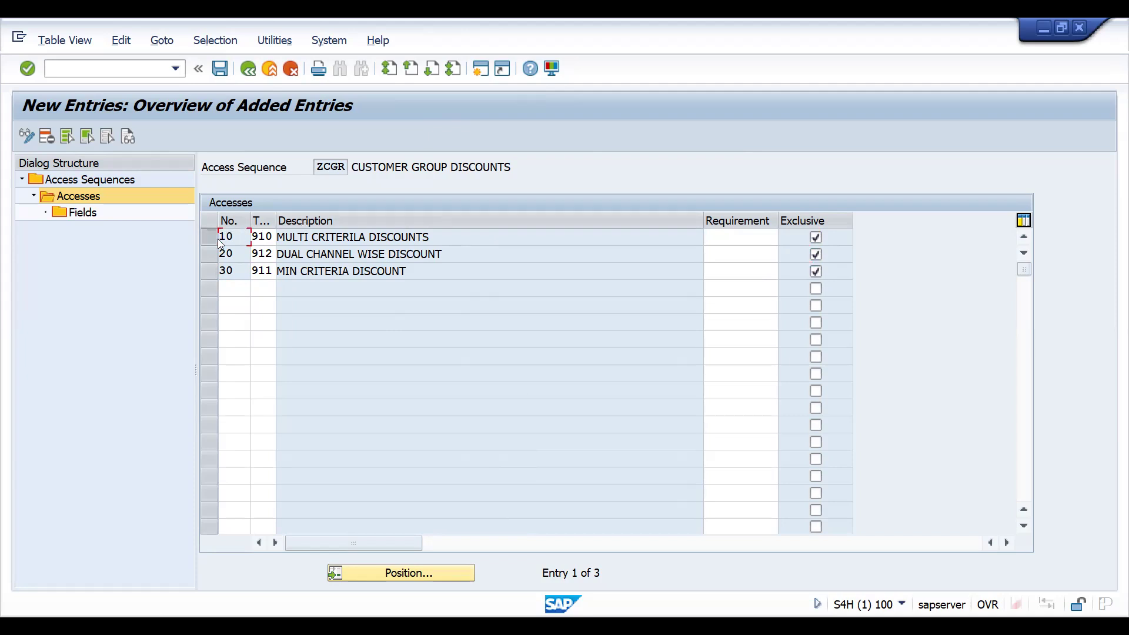
{"action": "double_click", "coordinate": [85, 213]}
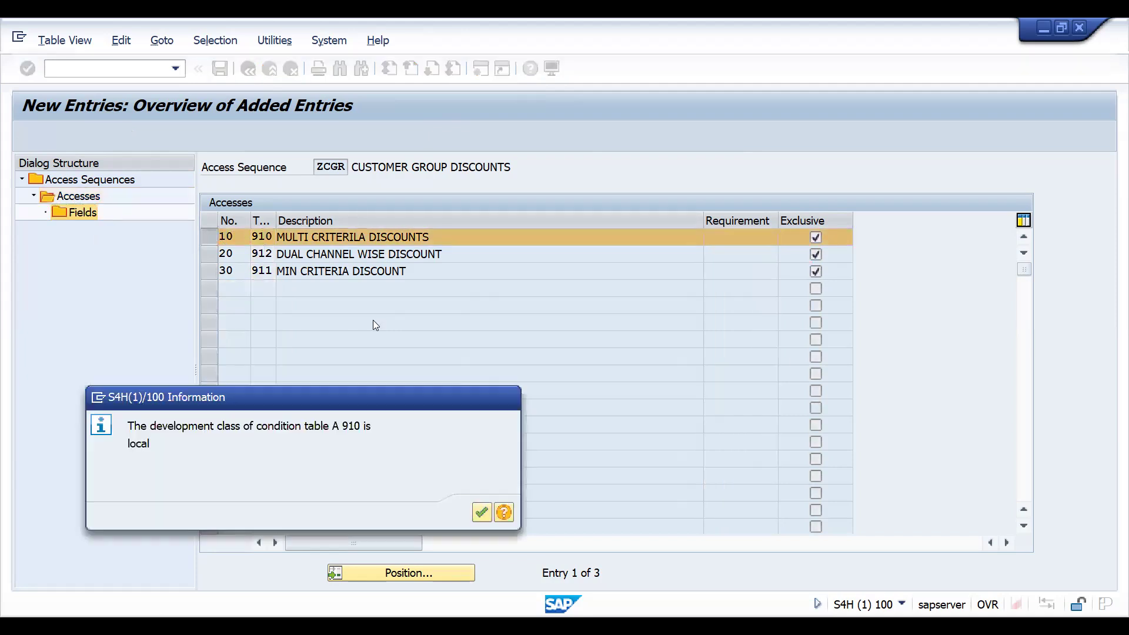
{"action": "key", "text": "Return"}
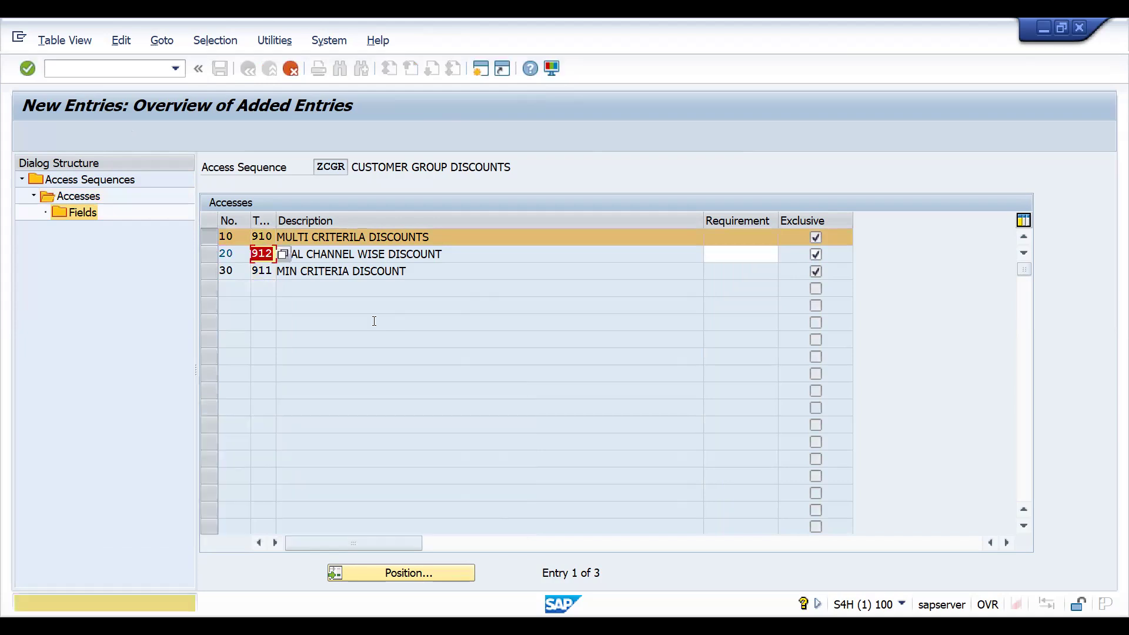
{"action": "key", "text": "Return"}
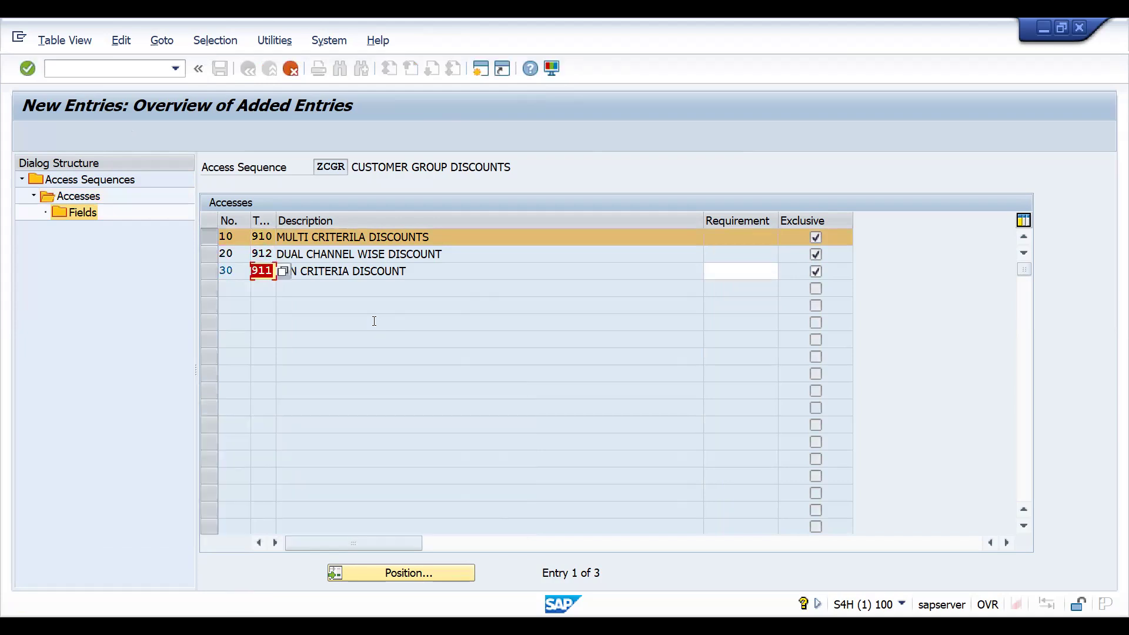
{"action": "key", "text": "Return"}
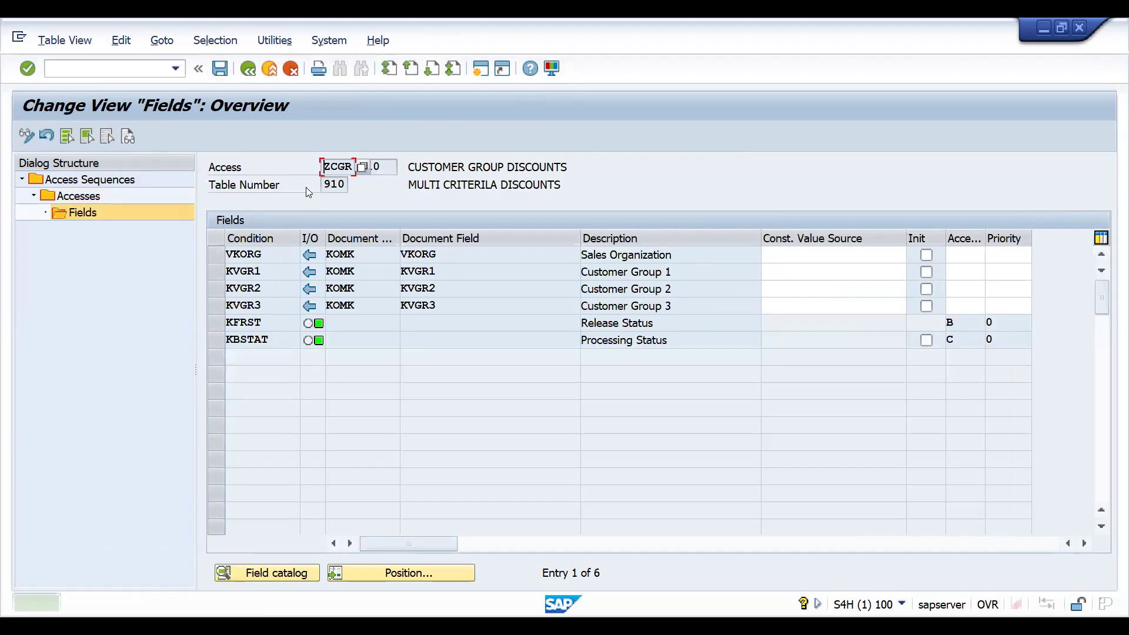
{"action": "key", "text": "F3"}
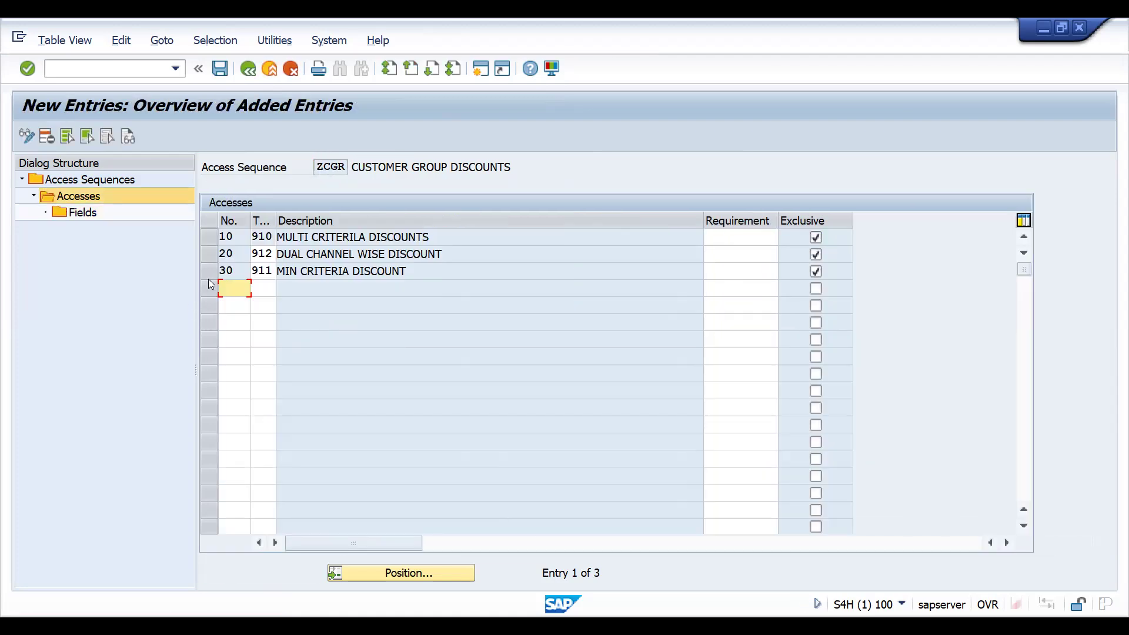
- Generate the field assignments for access 20 with table 912
{"action": "left_click", "coordinate": [213, 256]}
{"action": "double_click", "coordinate": [82, 212]}
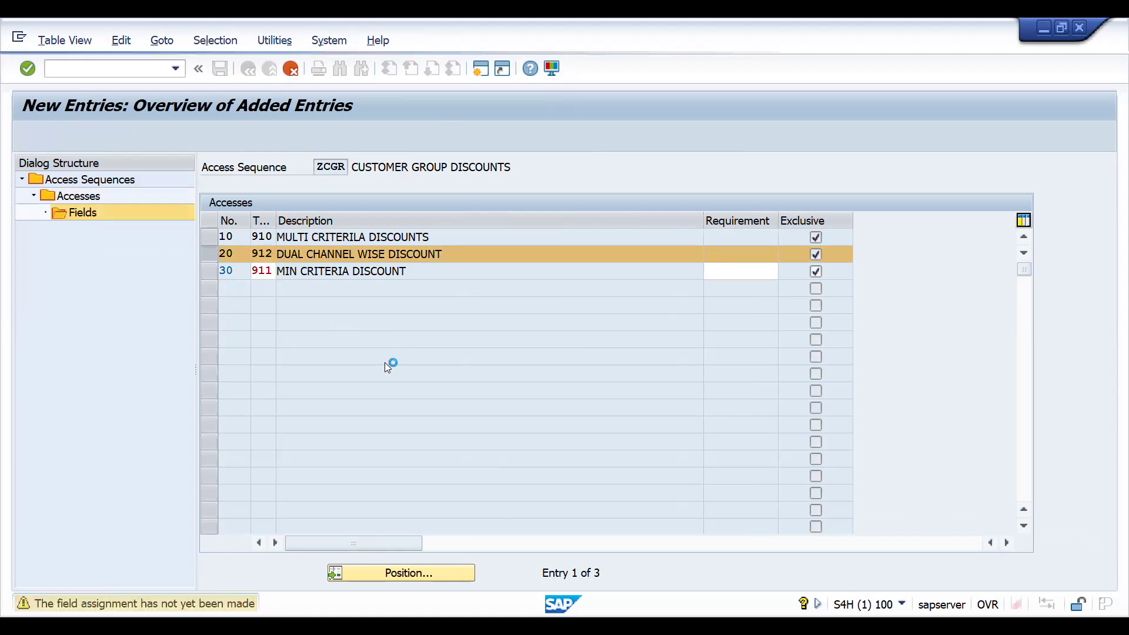
{"action": "key", "text": "F3"}
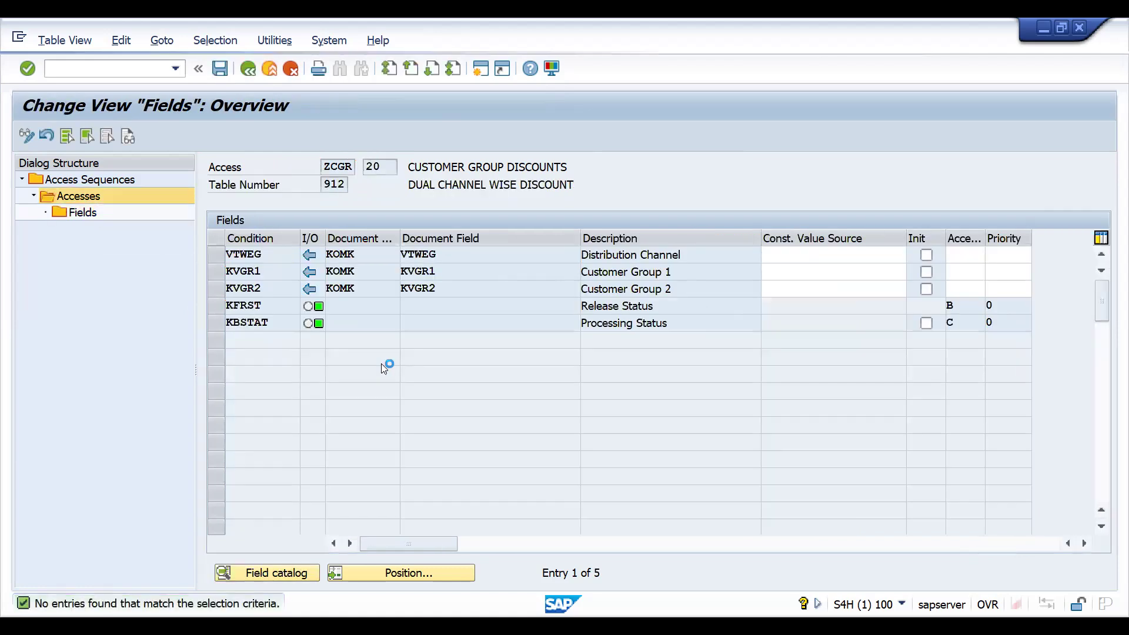
- Generate the field assignments for access 30 with table 911
{"action": "left_click", "coordinate": [212, 272]}
{"action": "double_click", "coordinate": [83, 212]}
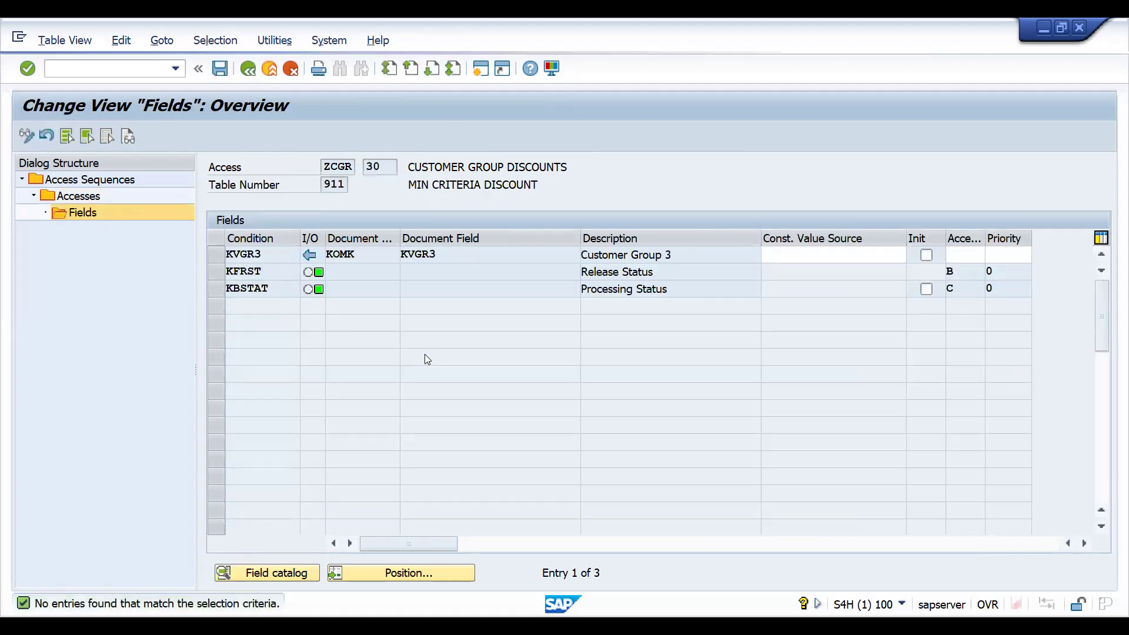
{"action": "key", "text": "F3"}
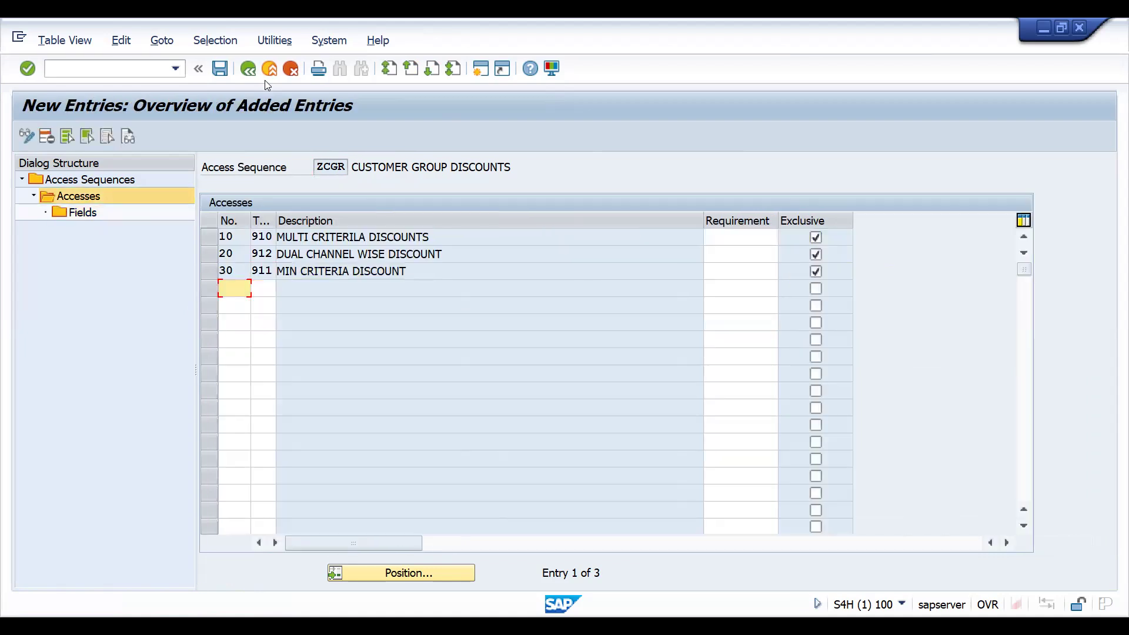
- Save the ZCGR access sequence and return to the IMG structure
{"action": "left_click", "coordinate": [247, 69]}
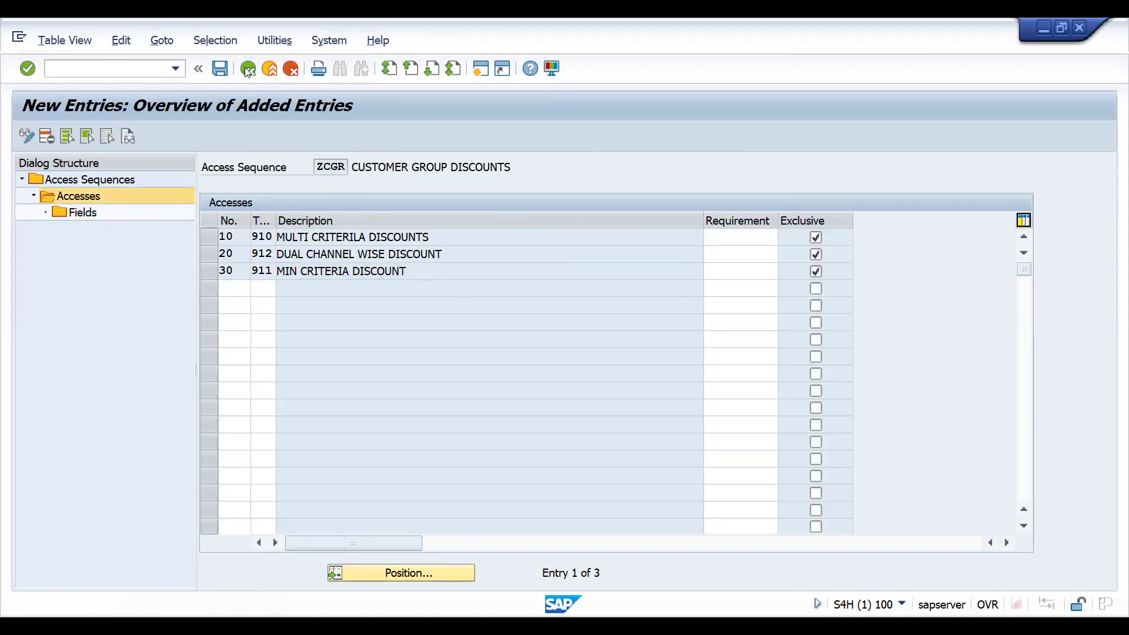
{"action": "left_click", "coordinate": [248, 68]}
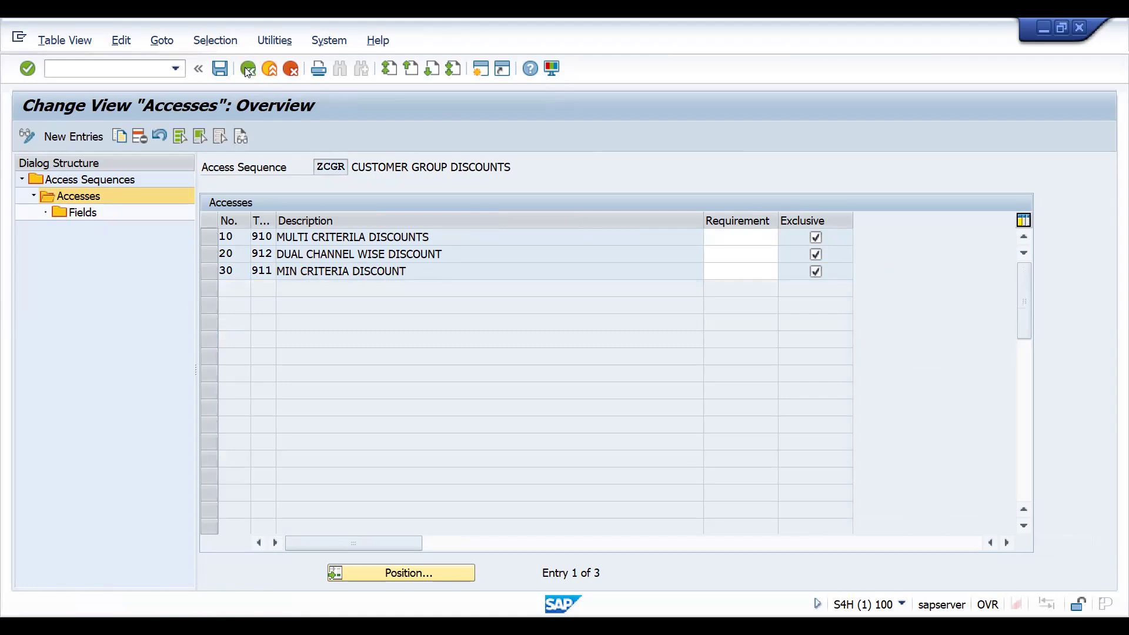
{"action": "left_click", "coordinate": [247, 69]}
{"action": "left_click", "coordinate": [248, 68]}
- Open Set Condition Types for Pricing in Sales and position the list at condition type K005
{"action": "left_click", "coordinate": [280, 333]}
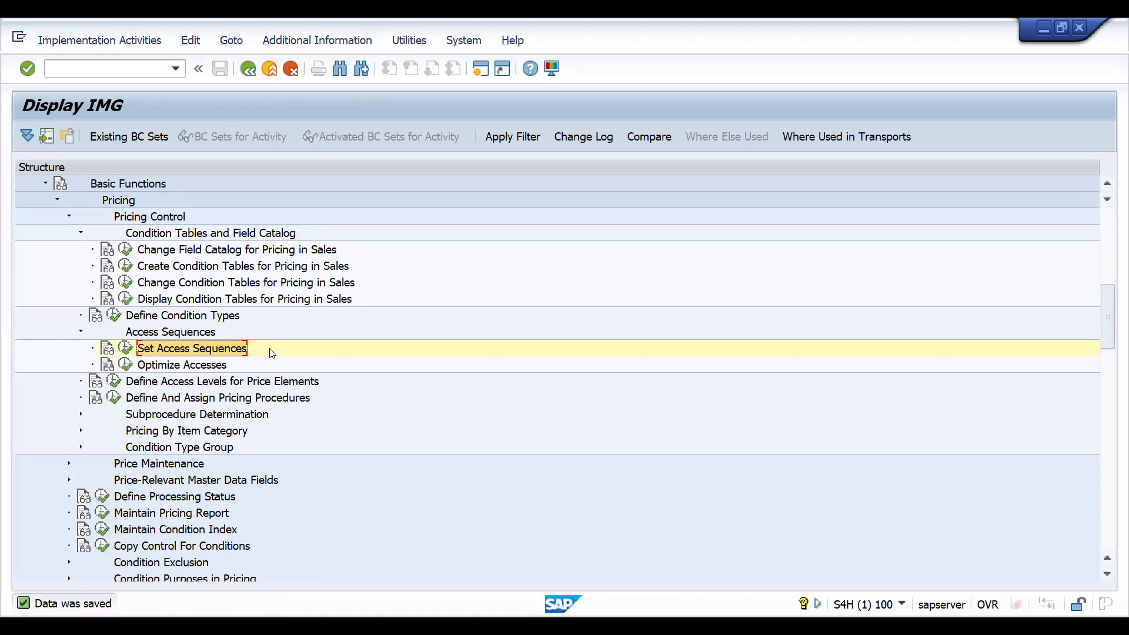
{"action": "left_click", "coordinate": [114, 316]}
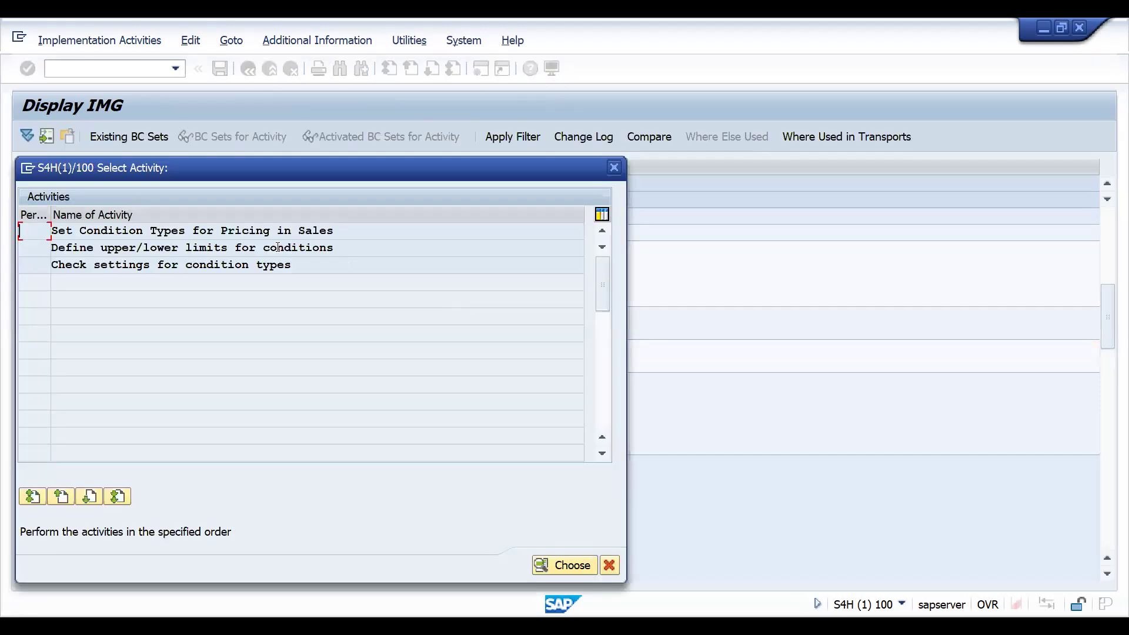
{"action": "double_click", "coordinate": [219, 229]}
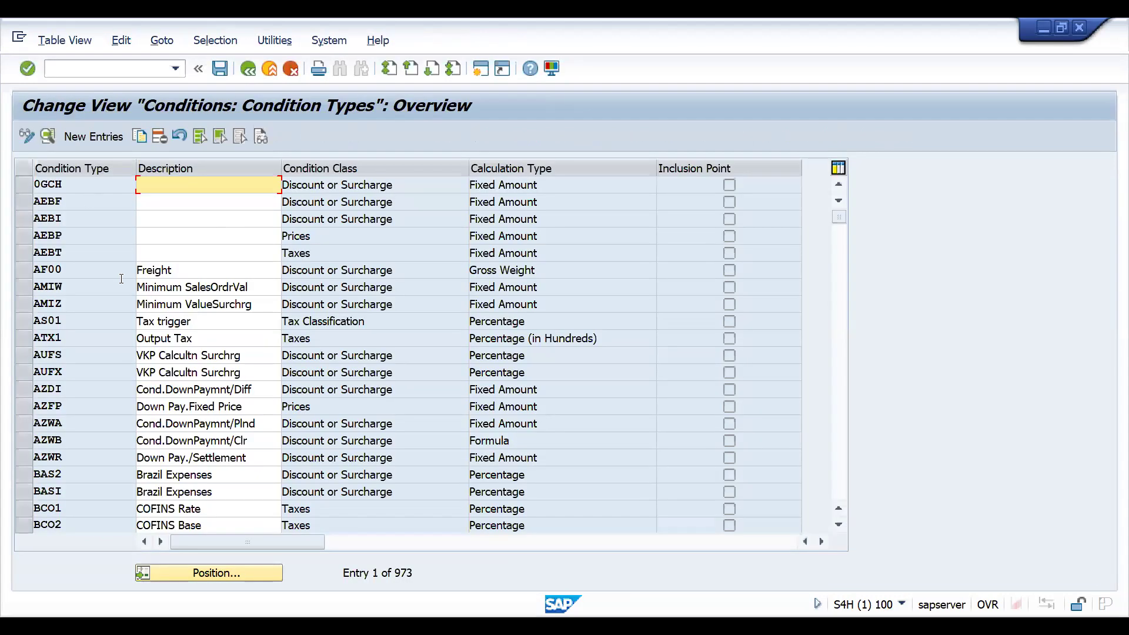
{"action": "left_click", "coordinate": [247, 577]}
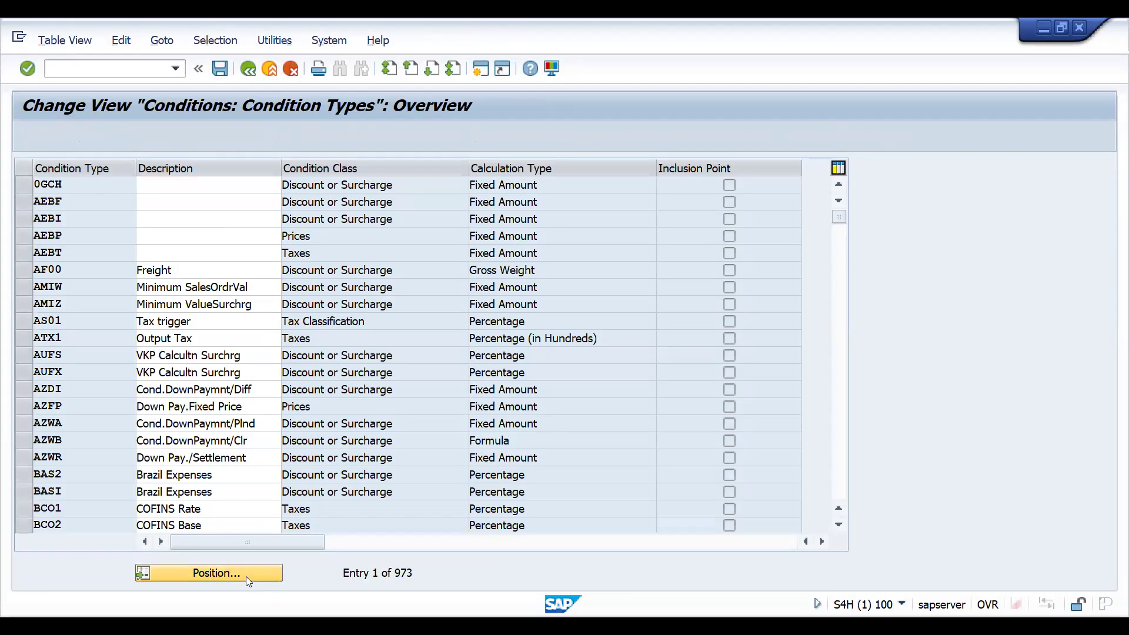
{"action": "type", "text": "K005"}
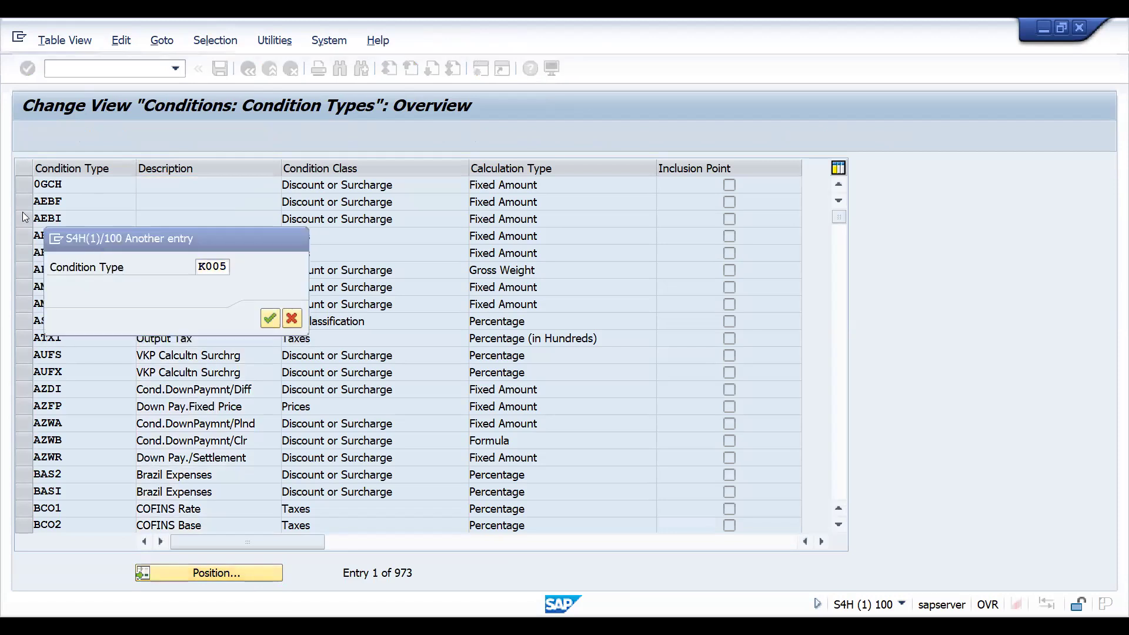
{"action": "key", "text": "Return"}
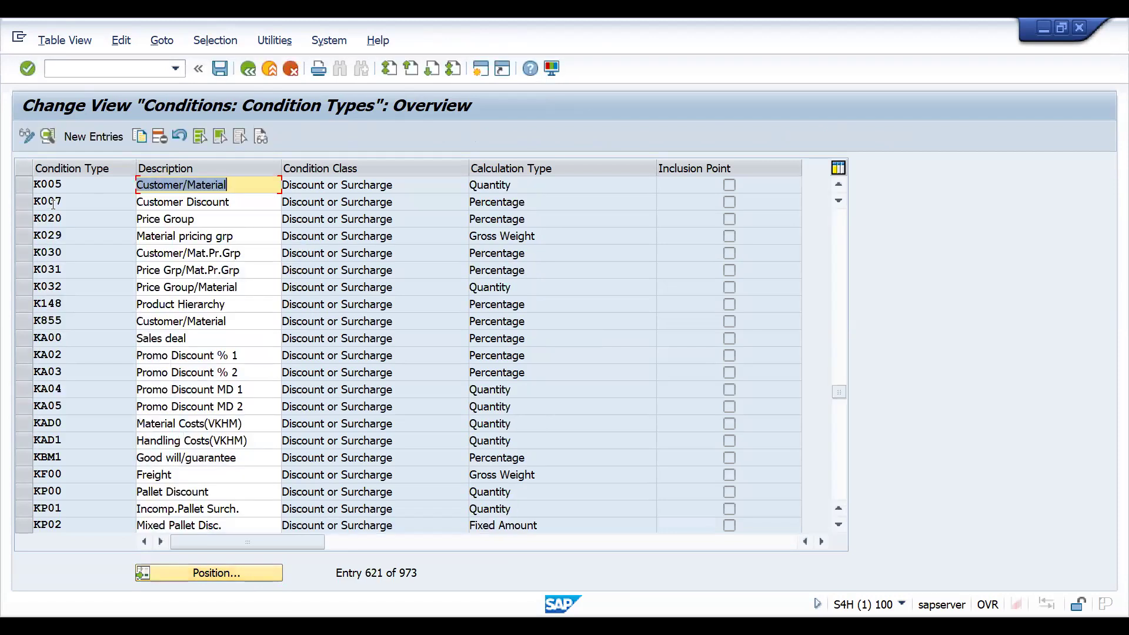
- Copy condition type K007 as new condition type CUGP with description CUSTOMER GRP DIS
{"action": "left_click", "coordinate": [22, 202]}
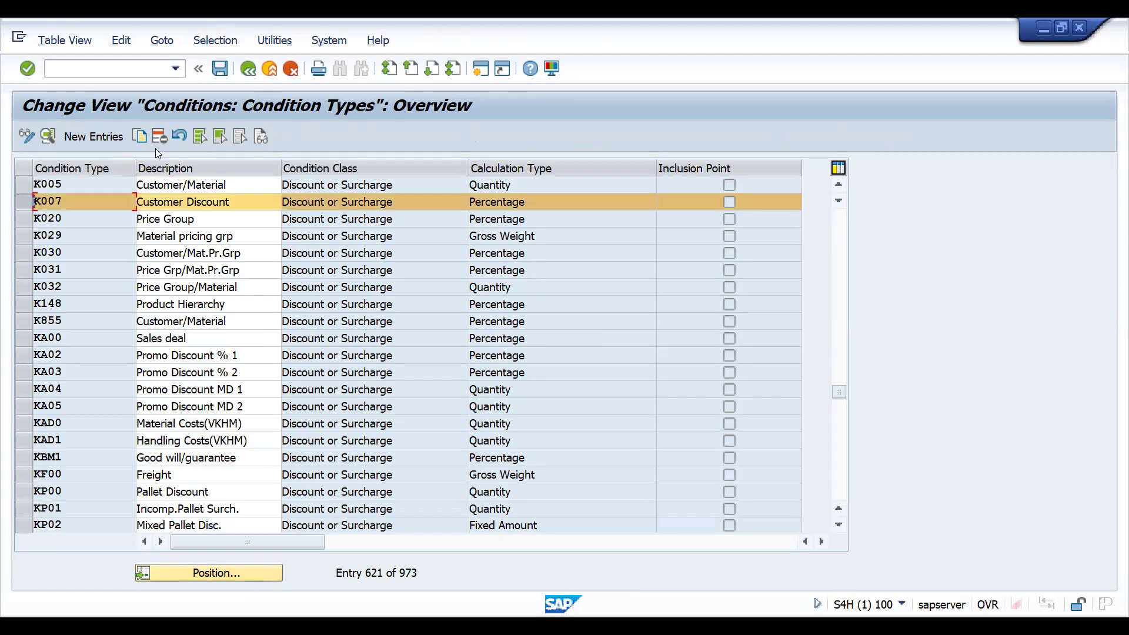
{"action": "left_click", "coordinate": [140, 136]}
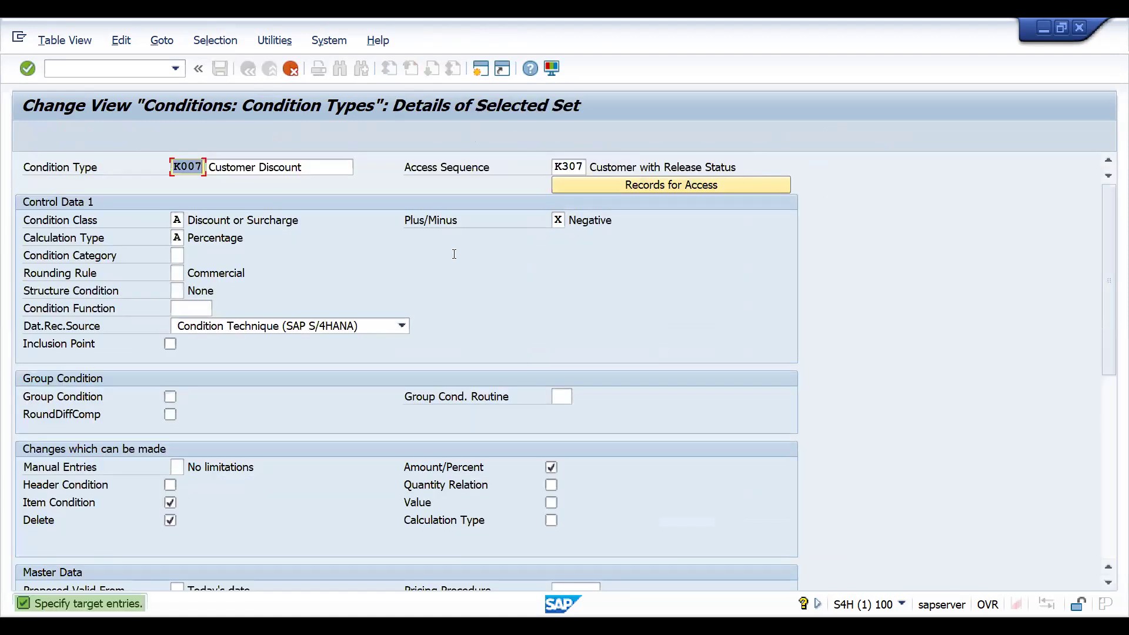
{"action": "type", "text": "C"}
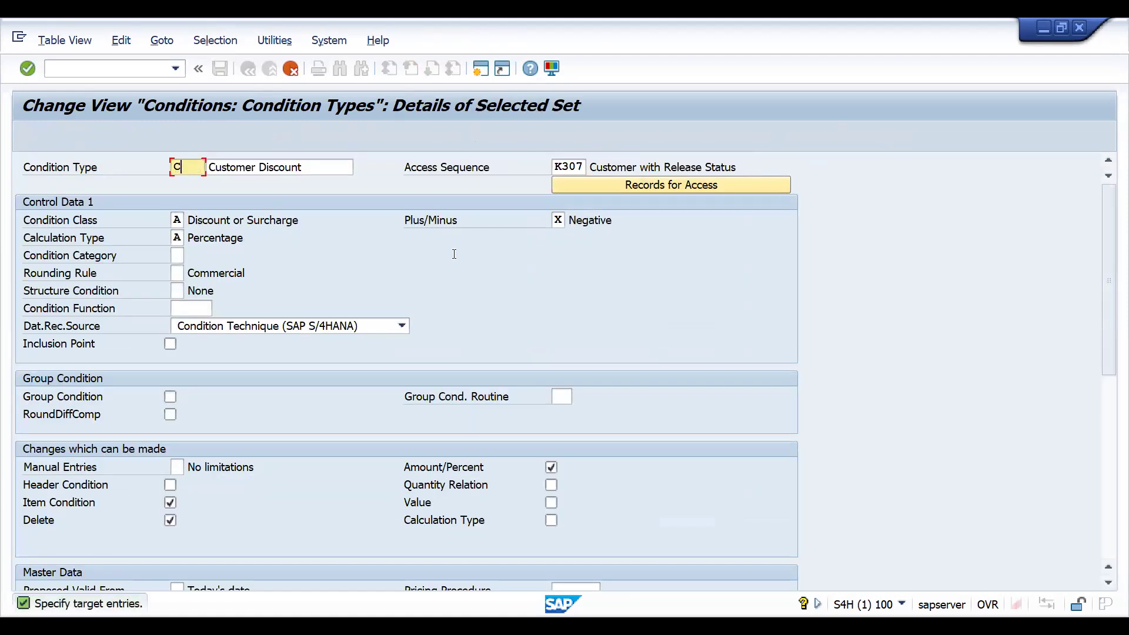
{"action": "type", "text": "UGP"}
{"action": "key", "text": "Tab"}
{"action": "key", "text": "Delete"}
{"action": "type", "text": "CUSTOMER GRP D"}
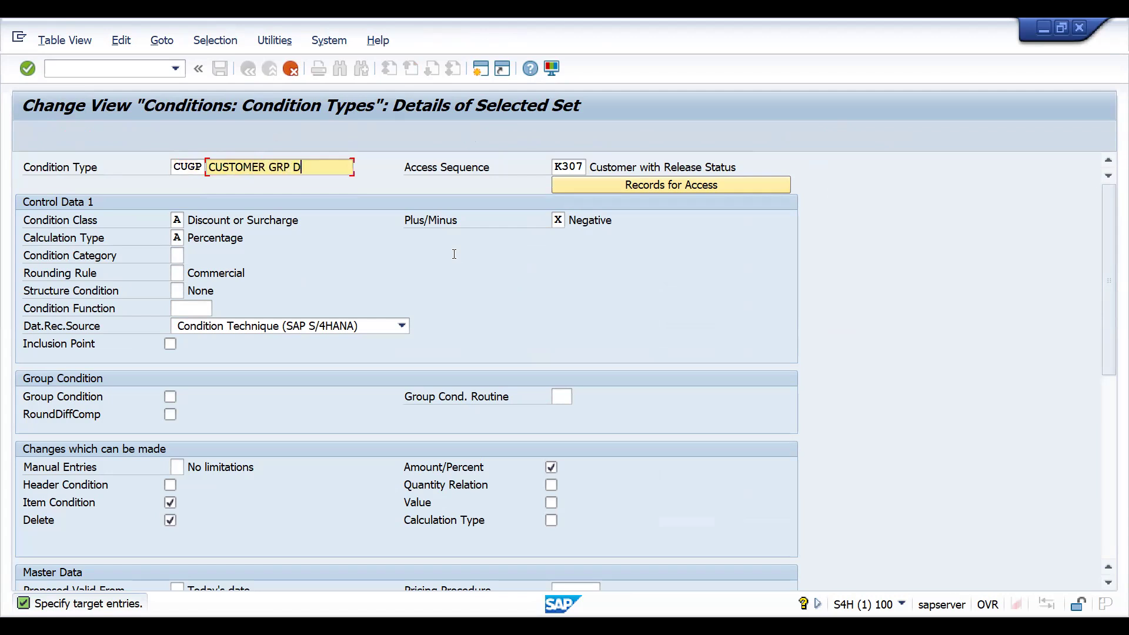
{"action": "type", "text": "ISCOUN"}
{"action": "key", "text": "BackSpace"}
{"action": "key", "text": "BackSpace"}
{"action": "key", "text": "BackSpace"}
{"action": "key", "text": "BackSpace"}
{"action": "type", "text": "."}
{"action": "key", "text": "Return"}
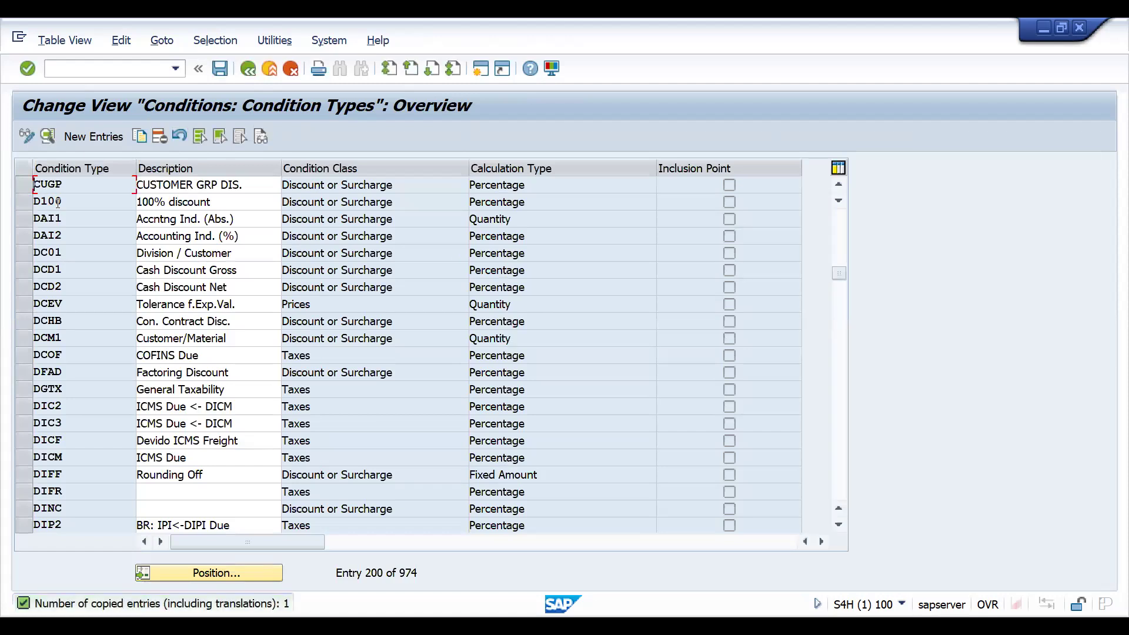
- Open condition type CUGP's details, clear its access sequence, and open the access sequence value list
{"action": "double_click", "coordinate": [58, 185]}
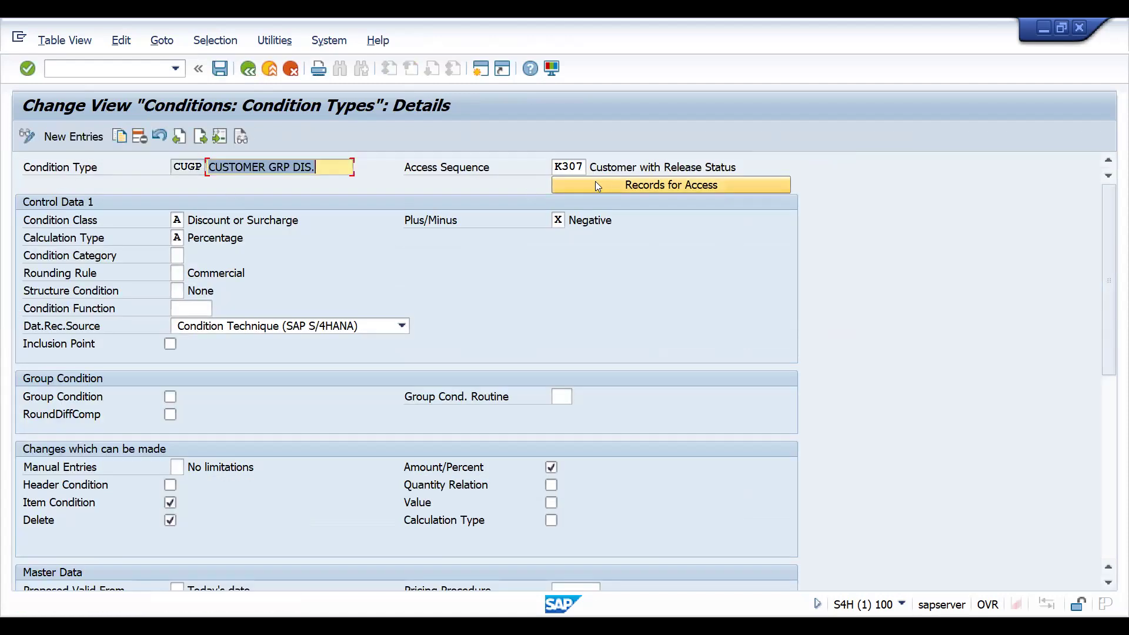
{"action": "left_click", "coordinate": [556, 166]}
{"action": "key", "text": "Delete"}
{"action": "key", "text": "Delete"}
{"action": "key", "text": "Delete"}
{"action": "key", "text": "Delete"}
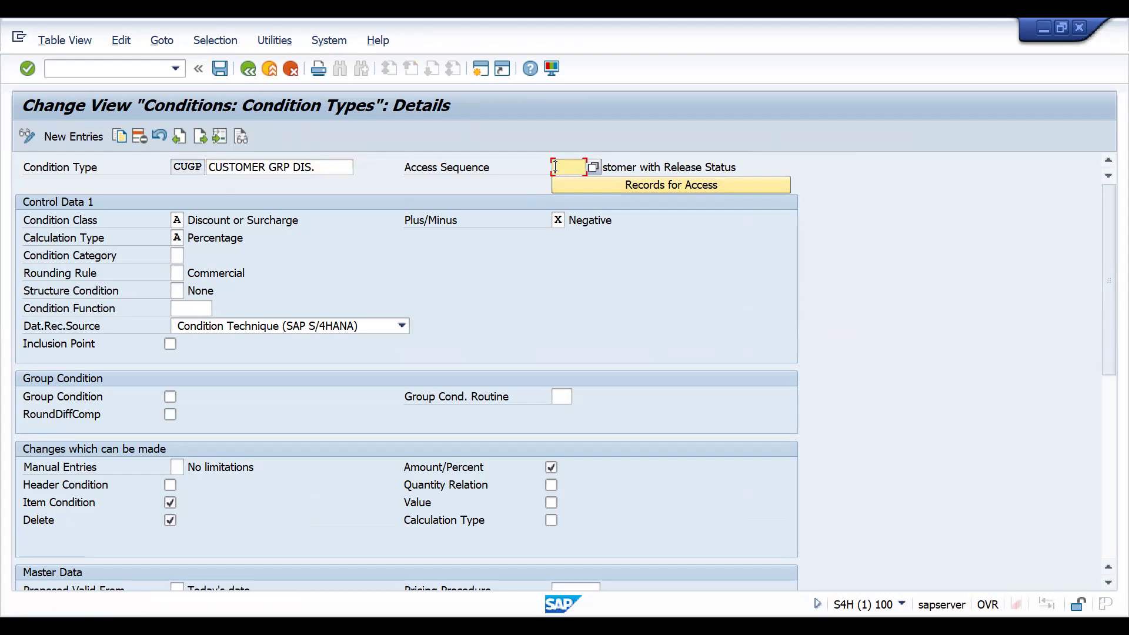
{"action": "left_click", "coordinate": [590, 171]}
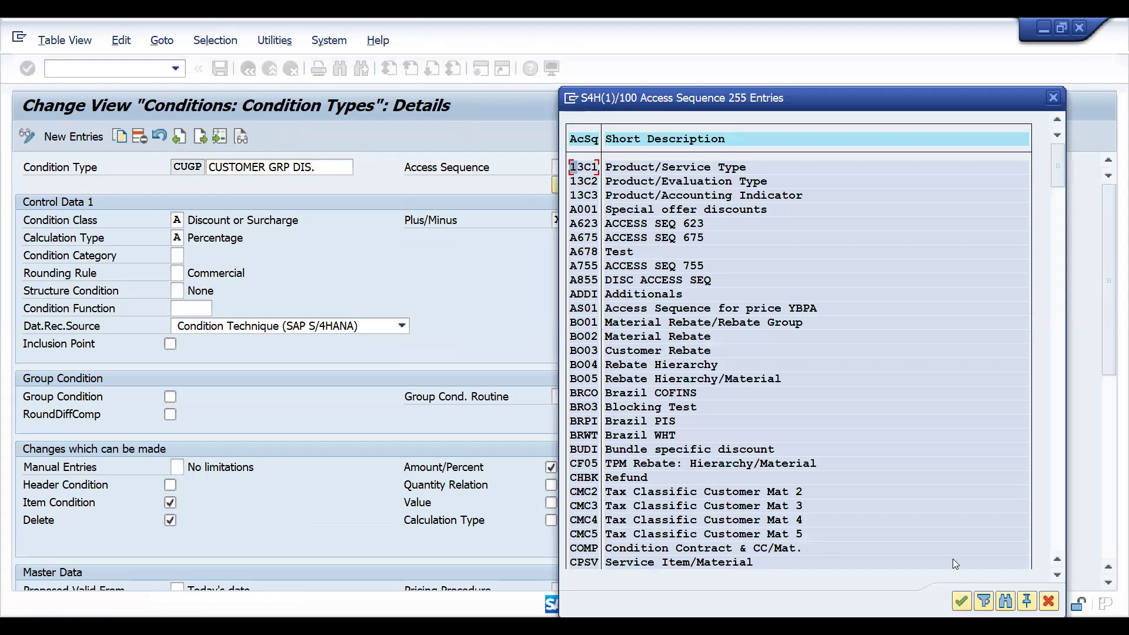
- Scroll through the access sequence value list, then close it
{"action": "left_click", "coordinate": [1058, 574]}
{"action": "left_click", "coordinate": [1057, 574]}
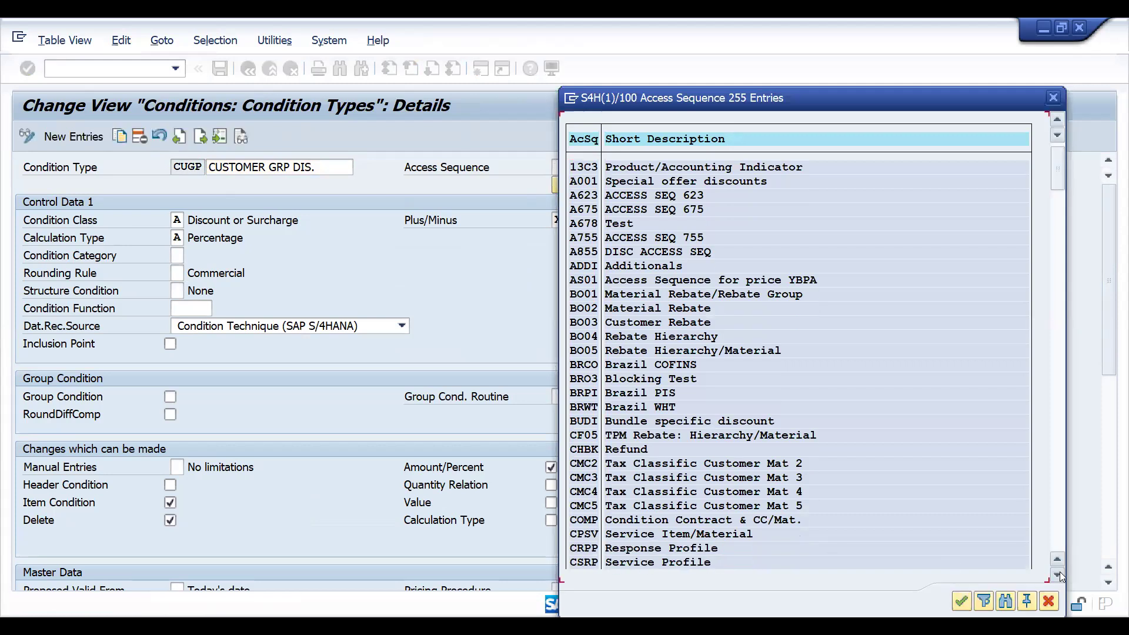
{"action": "left_click", "coordinate": [1058, 574]}
{"action": "left_click", "coordinate": [1057, 573]}
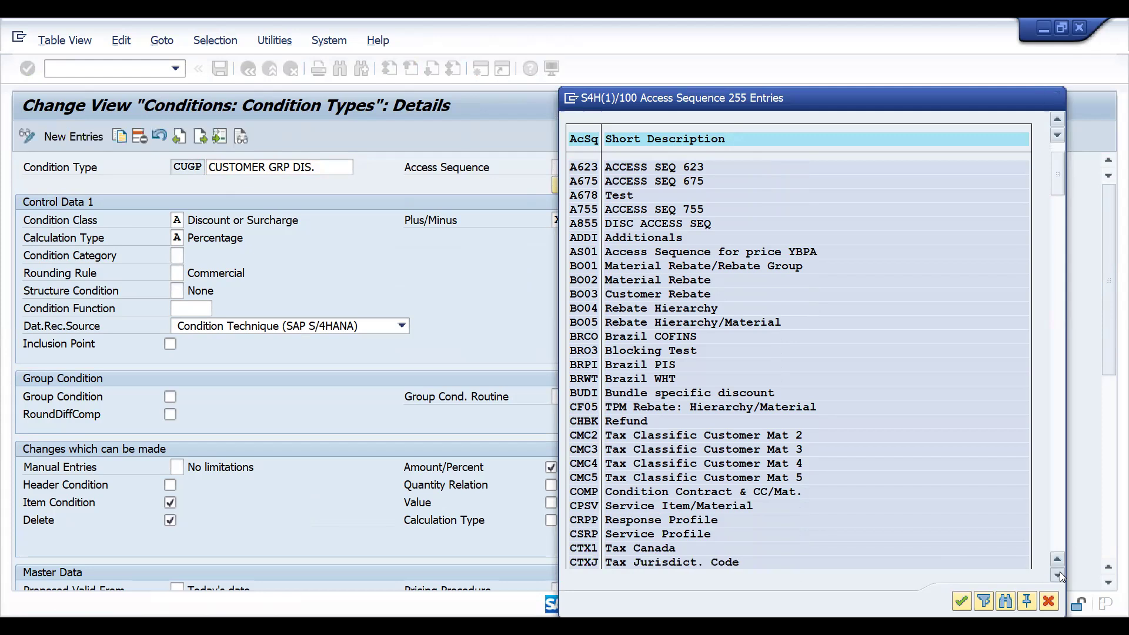
{"action": "left_click", "coordinate": [1058, 573]}
{"action": "left_click", "coordinate": [1057, 574]}
{"action": "left_click", "coordinate": [1057, 574]}
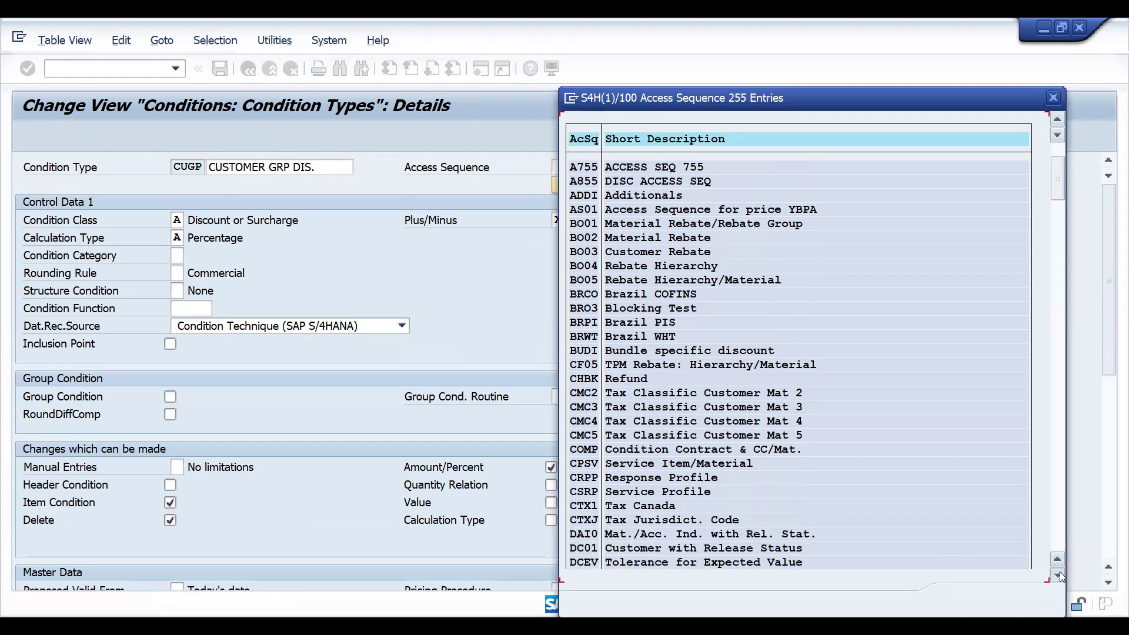
{"action": "left_click", "coordinate": [1057, 574]}
{"action": "left_click", "coordinate": [1057, 573]}
{"action": "left_click", "coordinate": [1058, 574]}
{"action": "left_click", "coordinate": [1057, 574]}
{"action": "left_click", "coordinate": [1057, 573]}
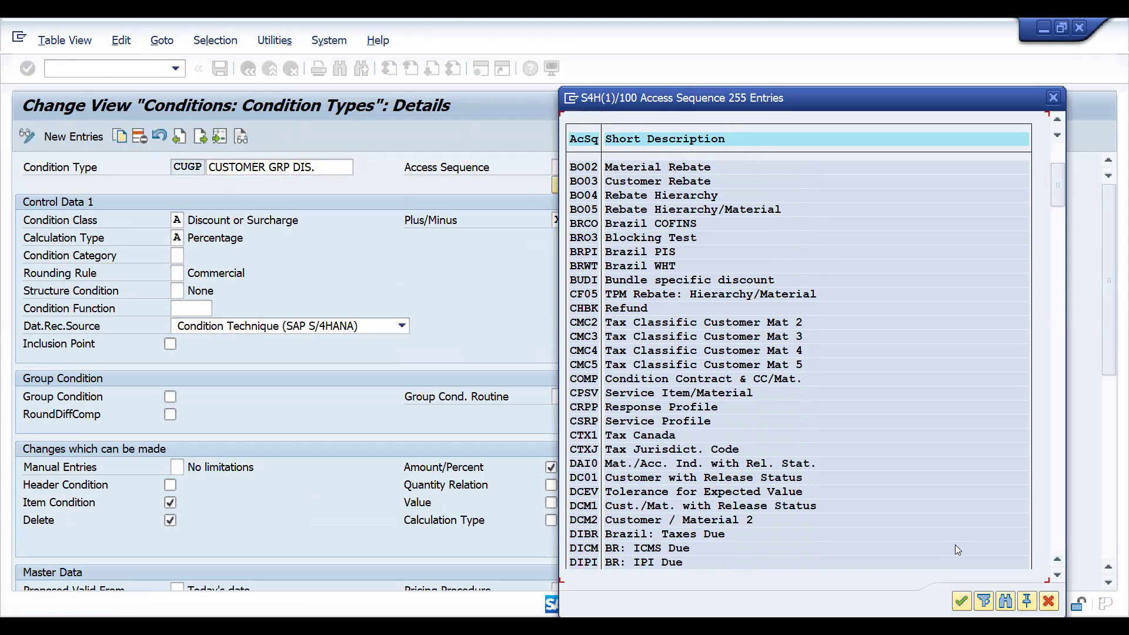
{"action": "left_click", "coordinate": [1055, 102]}
- Assign access sequence ZCGR to condition type CUGP and save under the customizing request
{"action": "left_click", "coordinate": [568, 167]}
{"action": "type", "text": "Z*"}
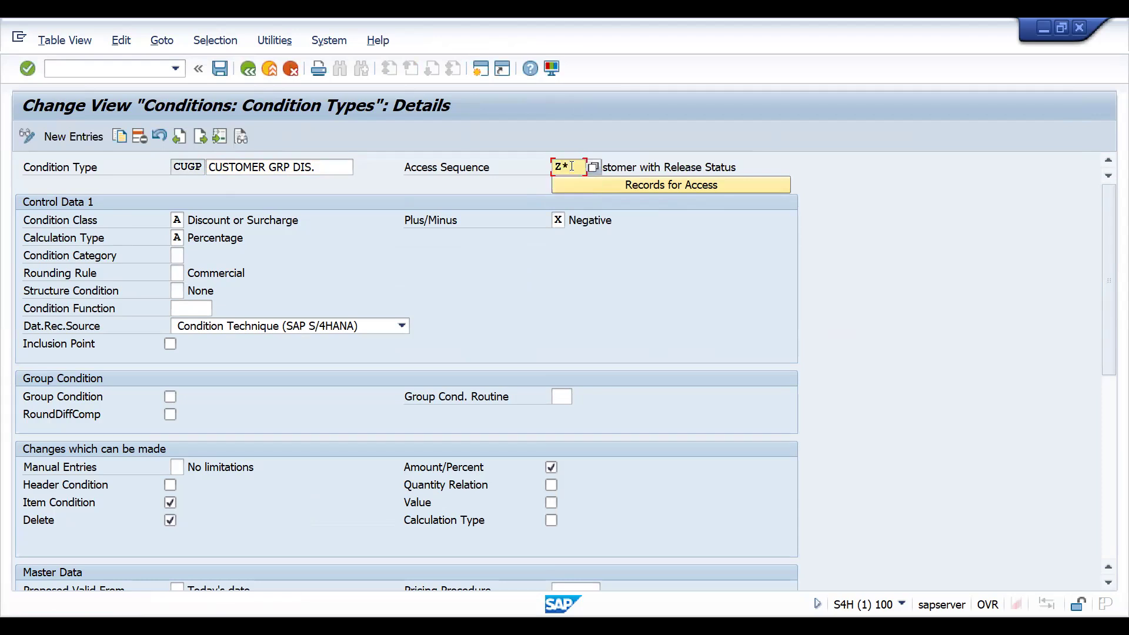
{"action": "key", "text": "F4"}
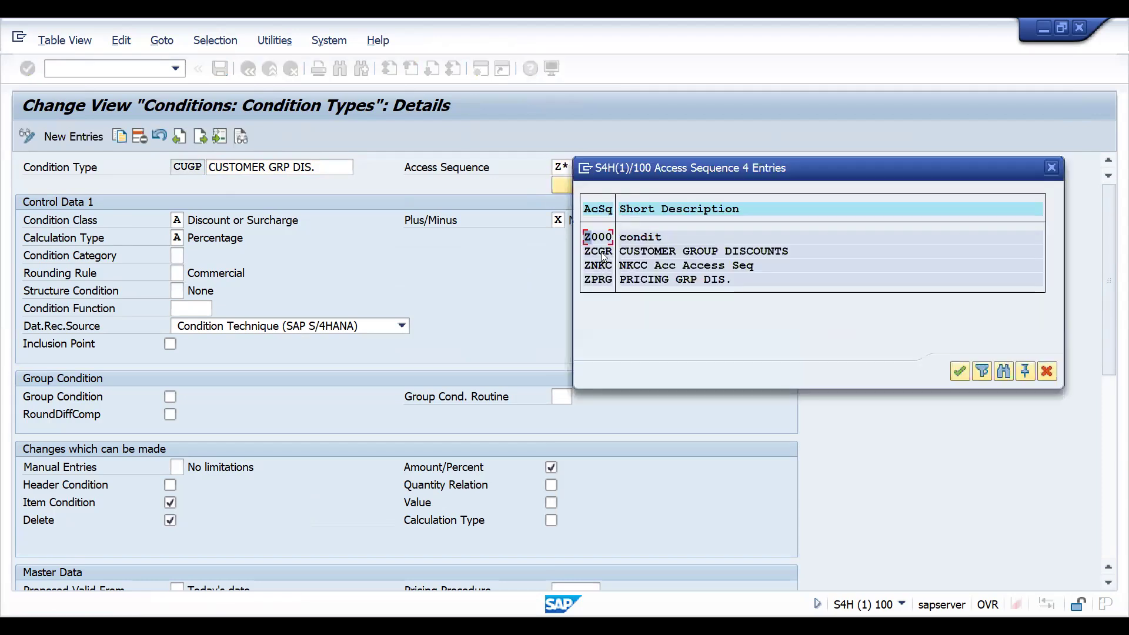
{"action": "double_click", "coordinate": [603, 254]}
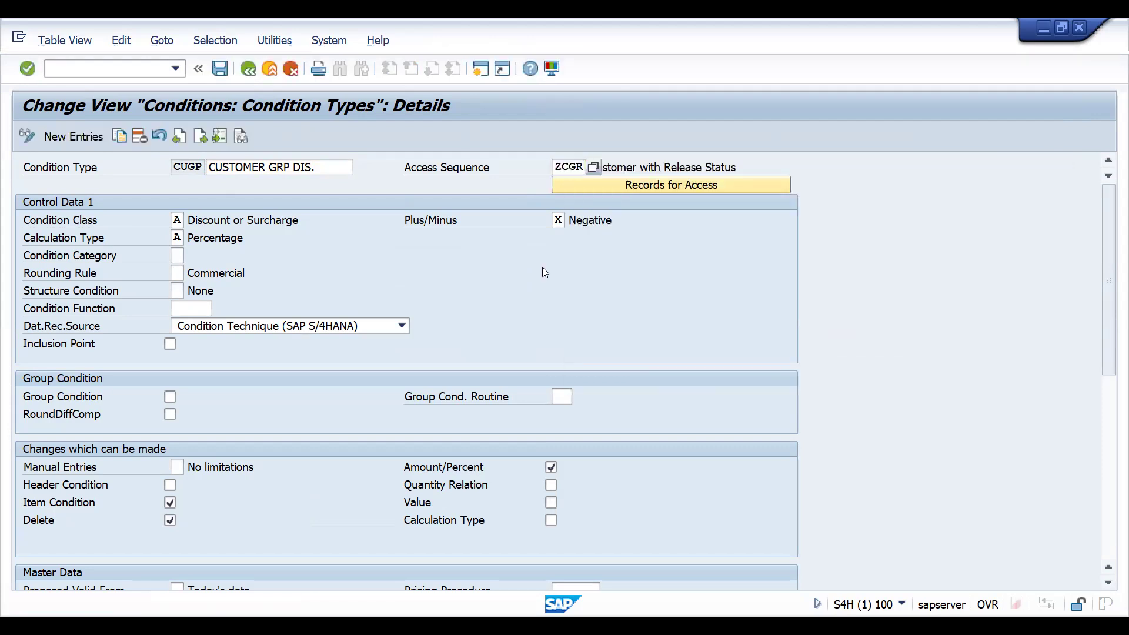
{"action": "key", "text": "ctrl+s"}
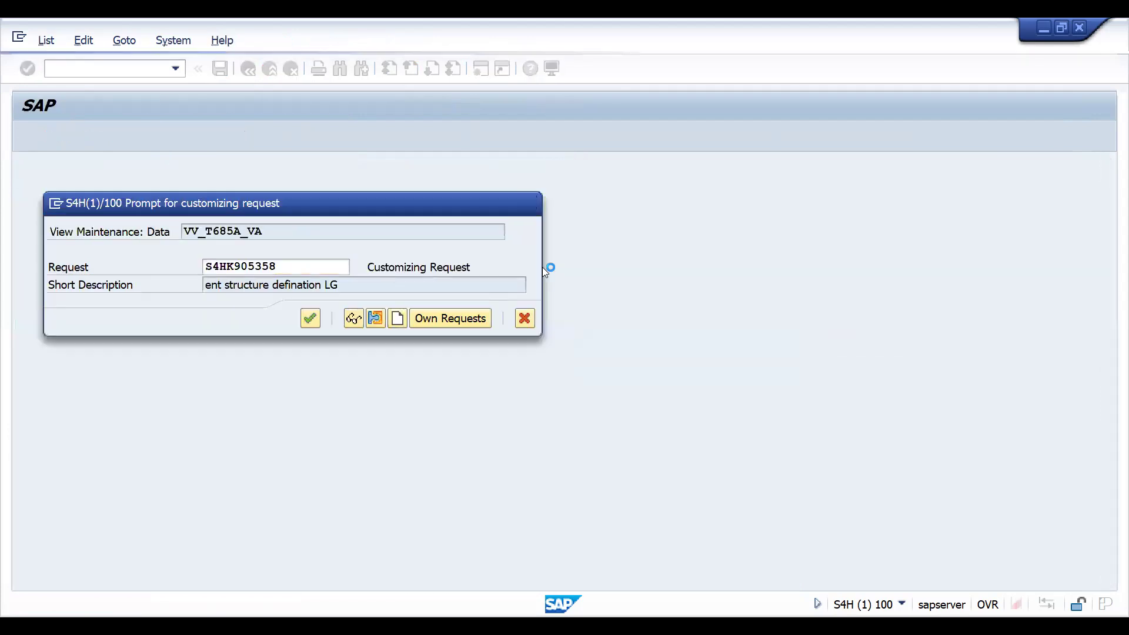
{"action": "key", "text": "Return"}
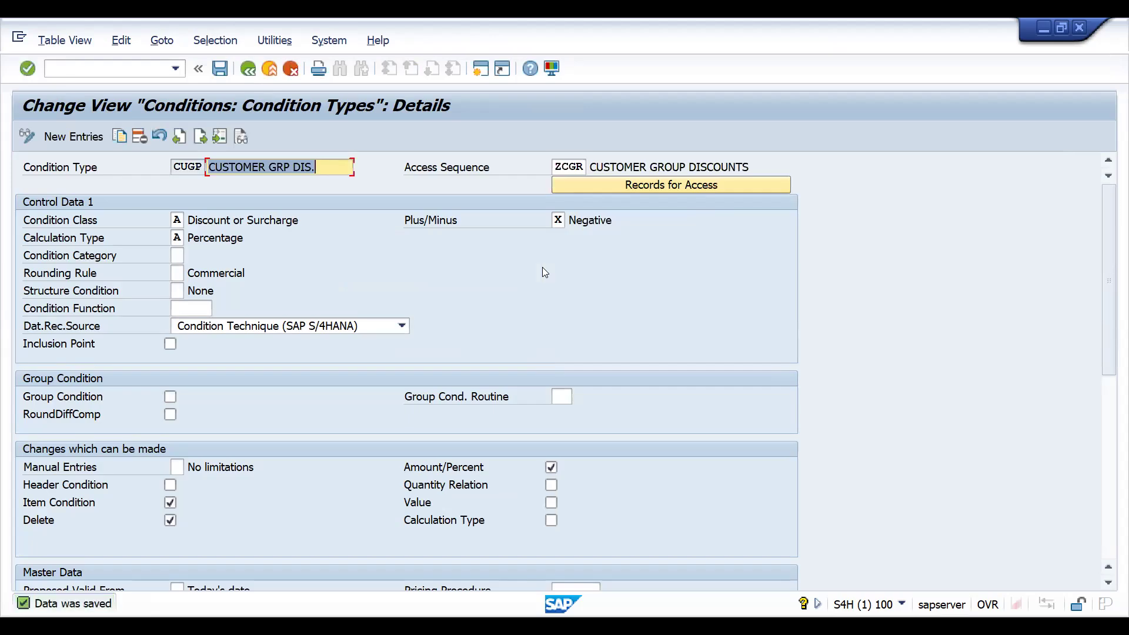
- Leave condition type maintenance and open the control data of pricing procedure DV0000 under Define And Assign Pricing Procedures
{"action": "key", "text": "F3"}
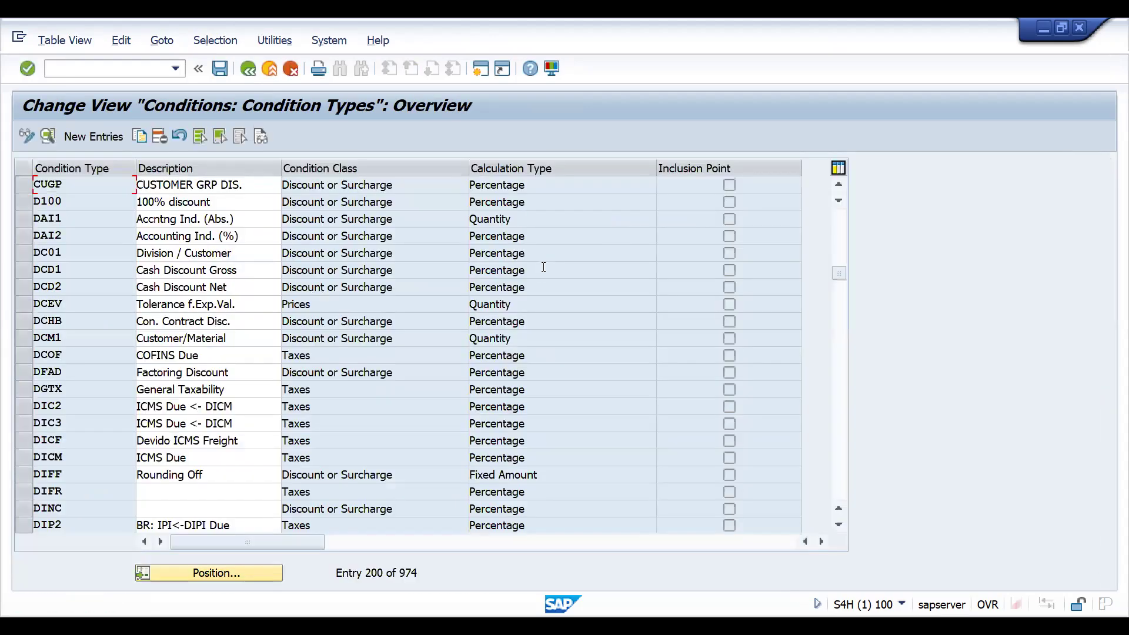
{"action": "key", "text": "F3"}
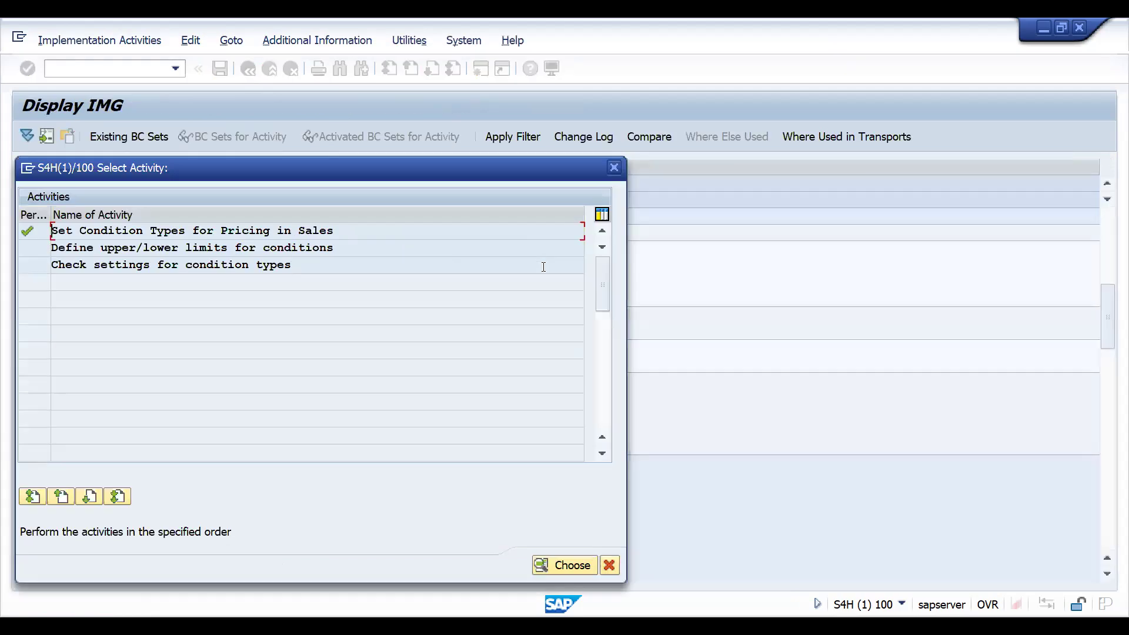
{"action": "key", "text": "F3"}
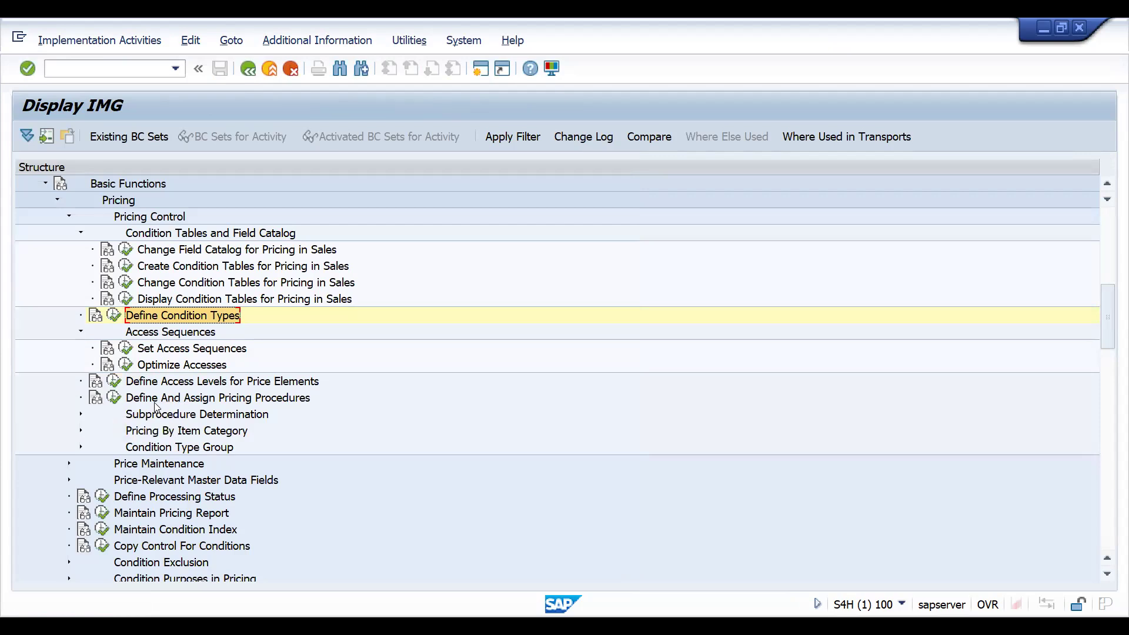
{"action": "left_click", "coordinate": [114, 398]}
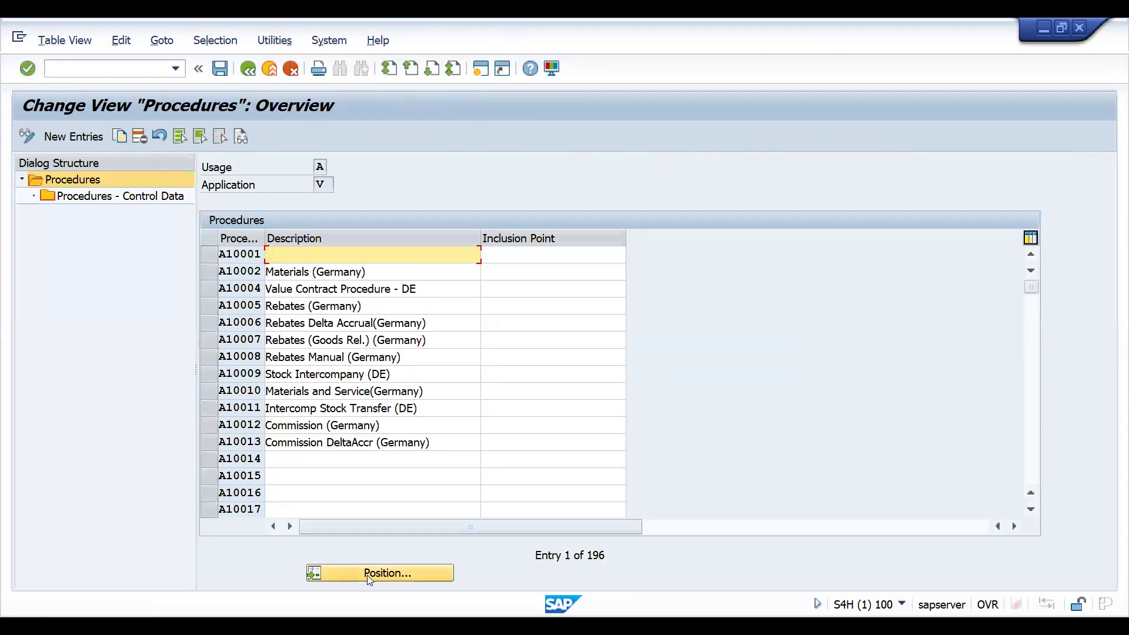
{"action": "left_click", "coordinate": [367, 575]}
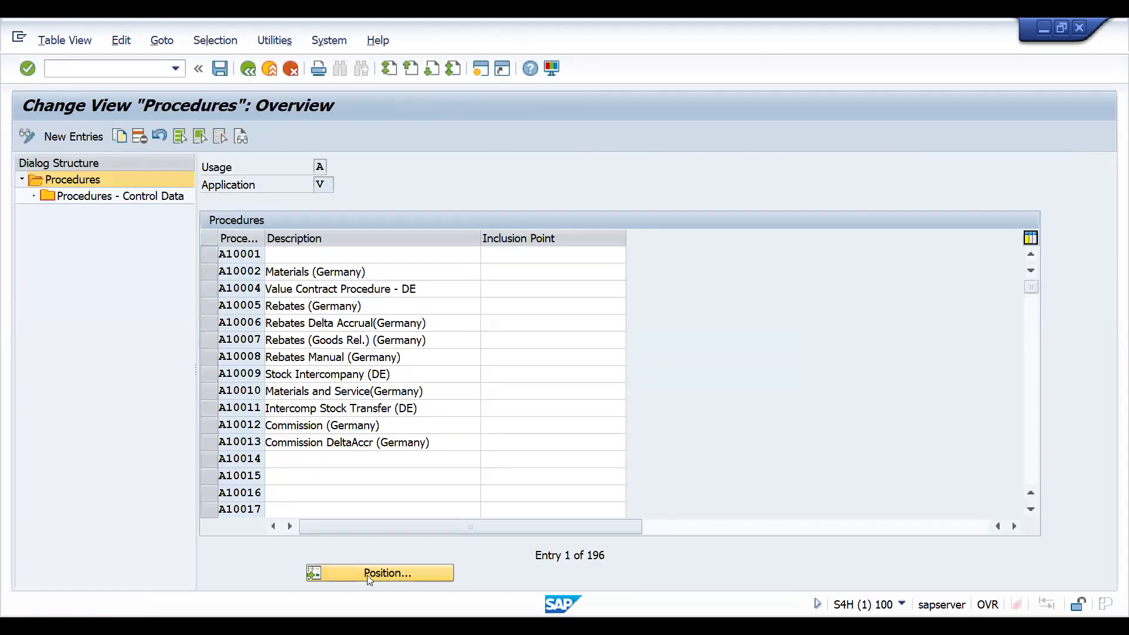
{"action": "key", "text": "Return"}
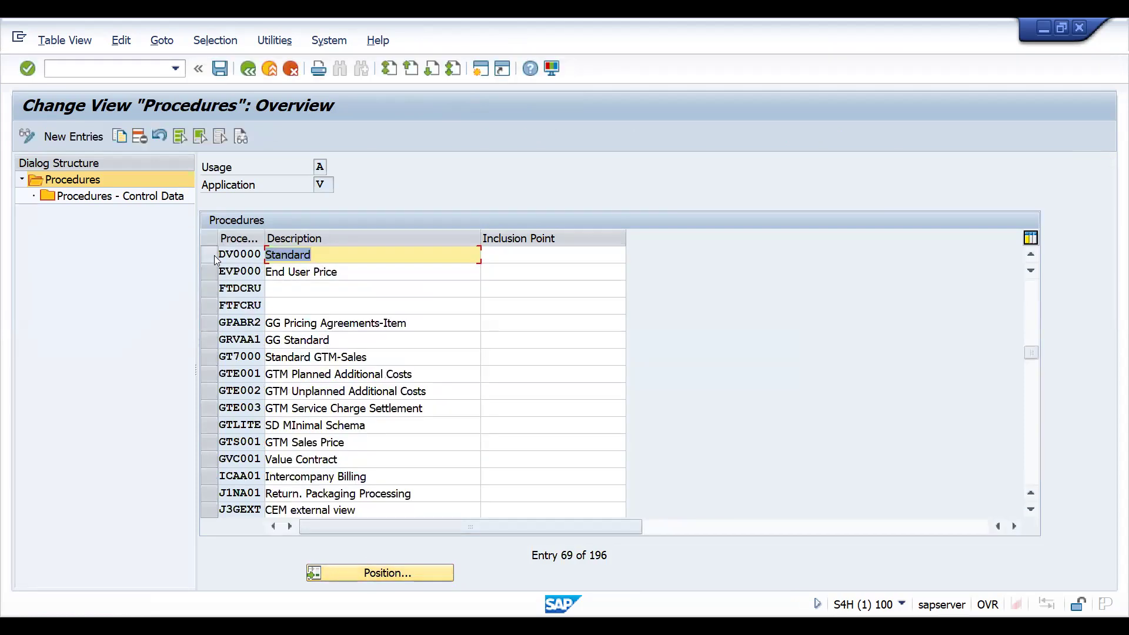
{"action": "left_click", "coordinate": [209, 254]}
{"action": "double_click", "coordinate": [120, 195]}
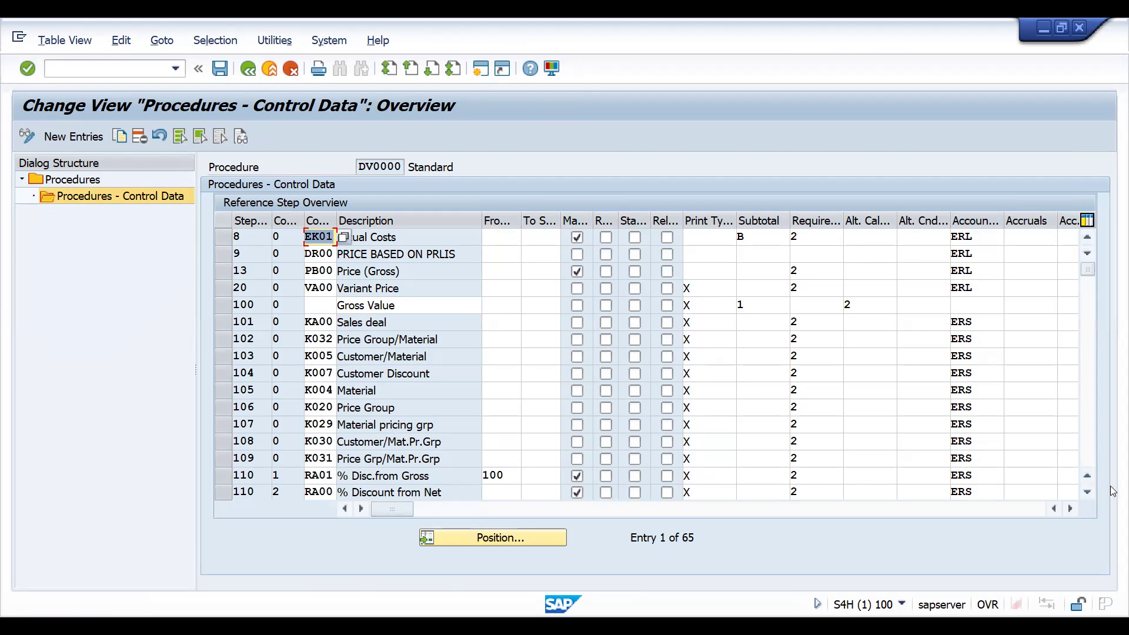
- Scroll through the steps of pricing procedure DV0000's control data
{"action": "left_click", "coordinate": [1088, 492]}
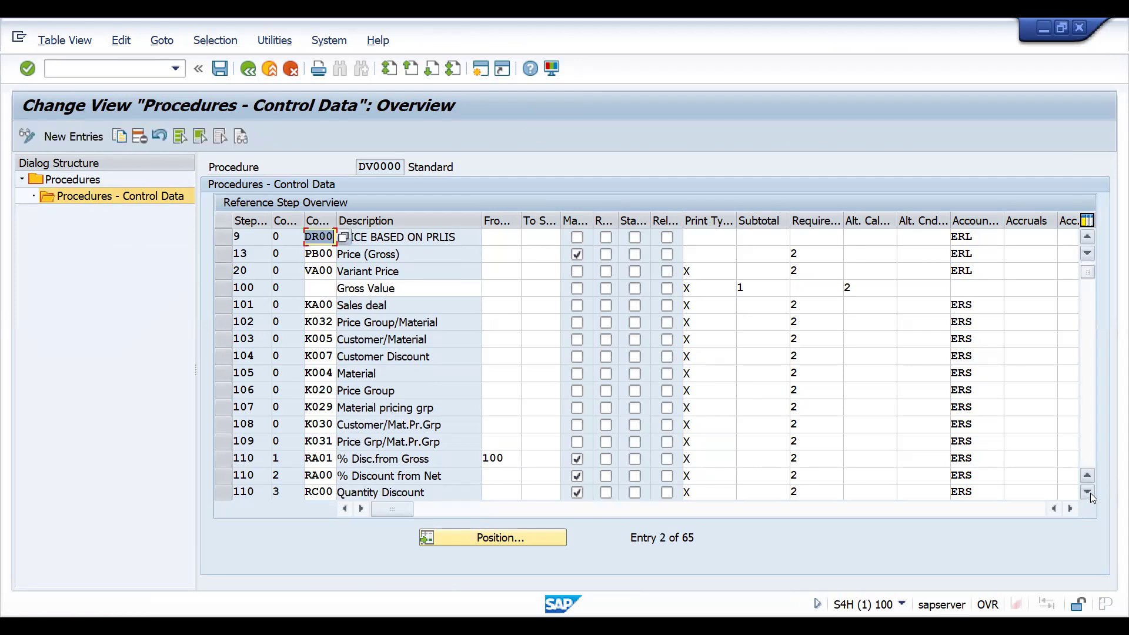
{"action": "left_click", "coordinate": [1088, 492]}
{"action": "left_click", "coordinate": [1089, 492]}
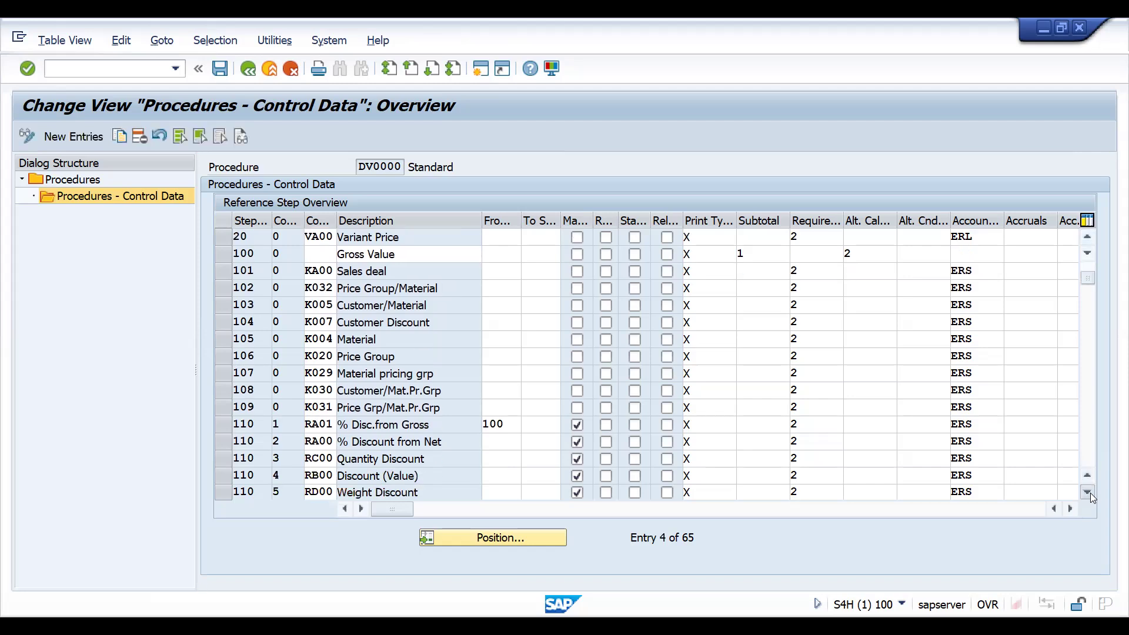
{"action": "left_click", "coordinate": [1088, 493]}
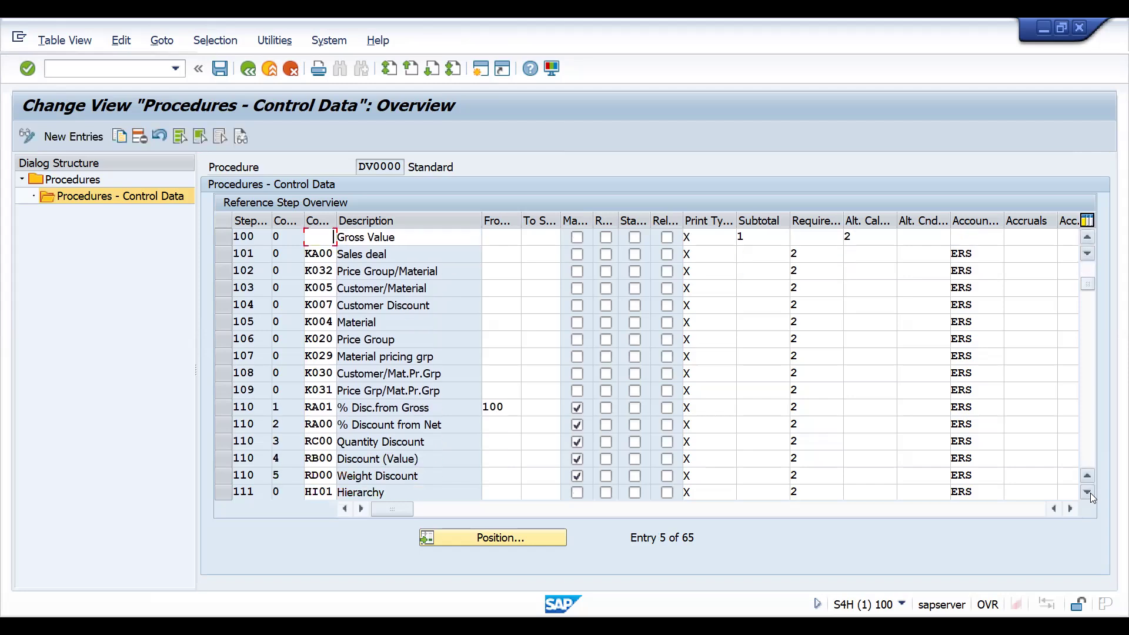
{"action": "left_click", "coordinate": [1088, 492]}
{"action": "left_click", "coordinate": [1088, 493]}
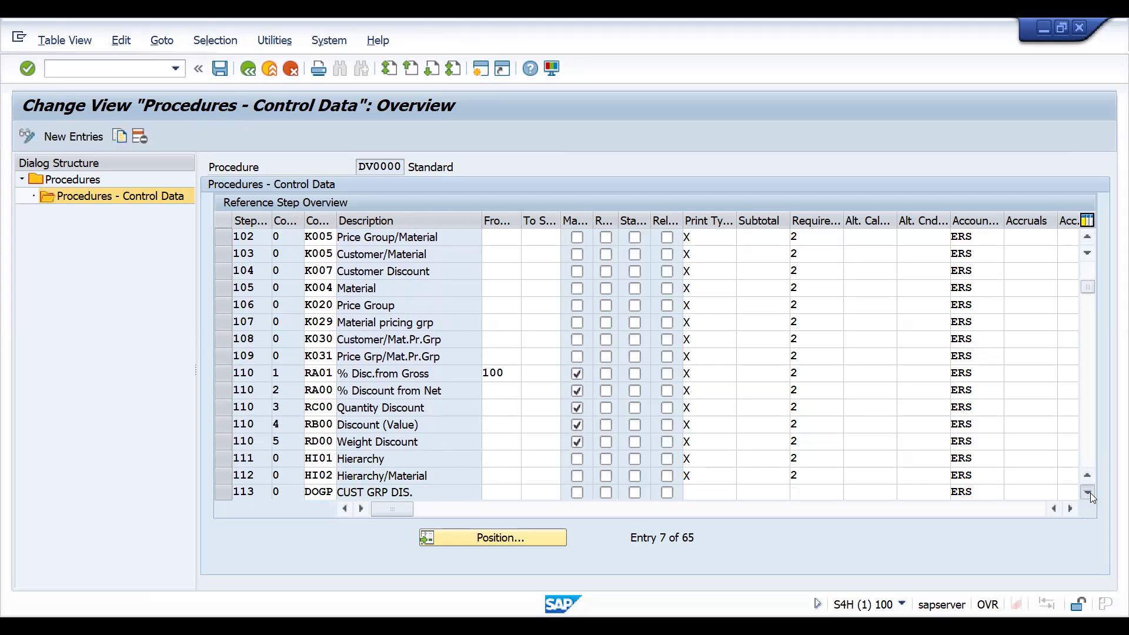
{"action": "left_click", "coordinate": [1088, 492]}
{"action": "left_click", "coordinate": [1089, 492]}
{"action": "left_click", "coordinate": [1088, 493]}
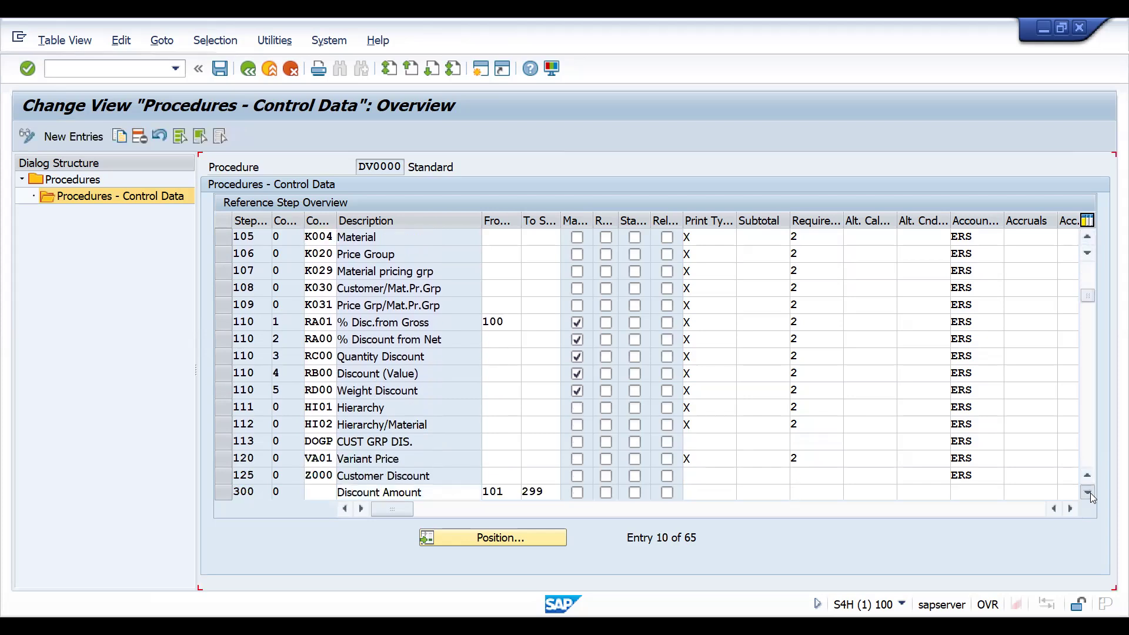
{"action": "left_click", "coordinate": [1088, 493]}
{"action": "left_click", "coordinate": [1088, 493]}
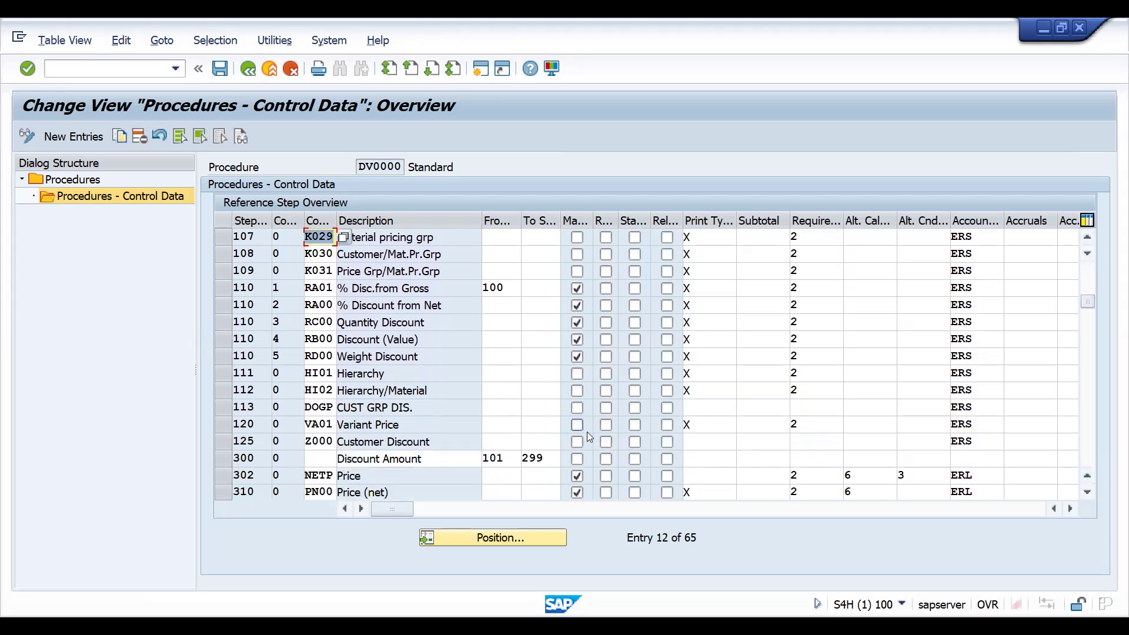
- Add a new step 126 to procedure DV0000 with condition type CUPG
{"action": "left_click", "coordinate": [85, 138]}
{"action": "type", "text": "126"}
{"action": "key", "text": "Tab"}
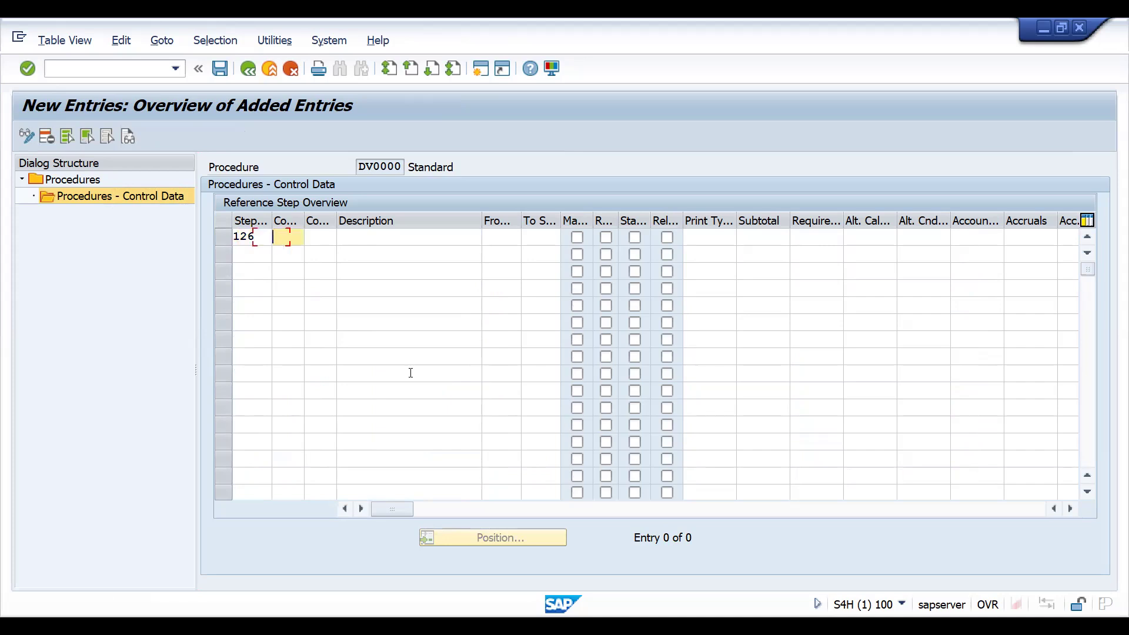
{"action": "key", "text": "Tab"}
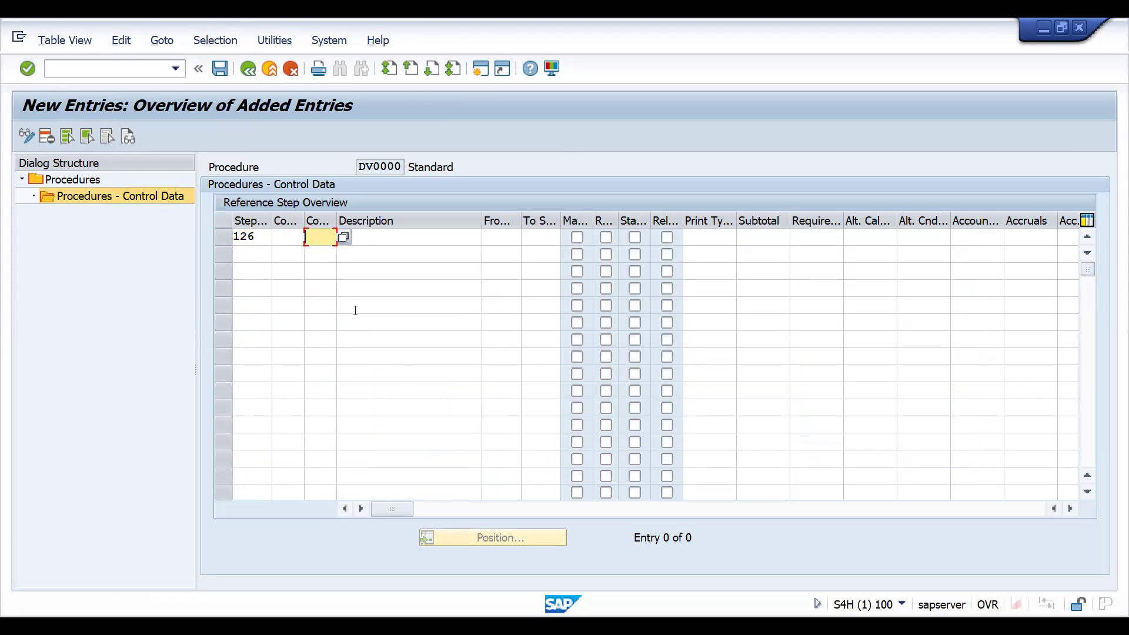
{"action": "type", "text": "CUPG"}
{"action": "key", "text": "Return"}
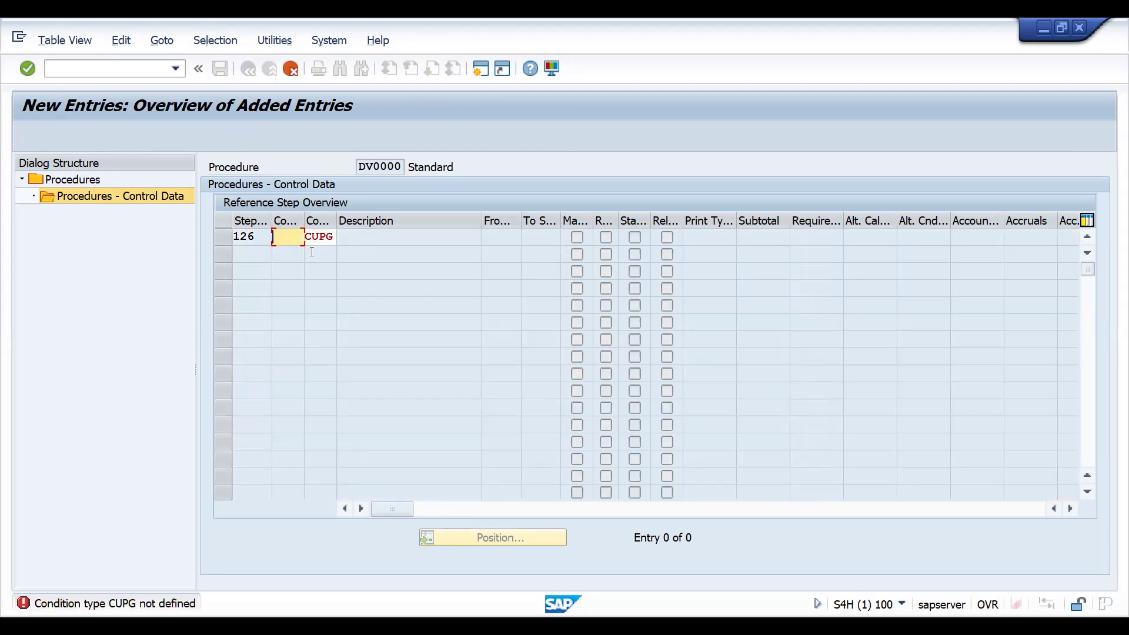
- Replace step 126's condition type with CUGP, chosen from the condition type value list
{"action": "left_click", "coordinate": [318, 235]}
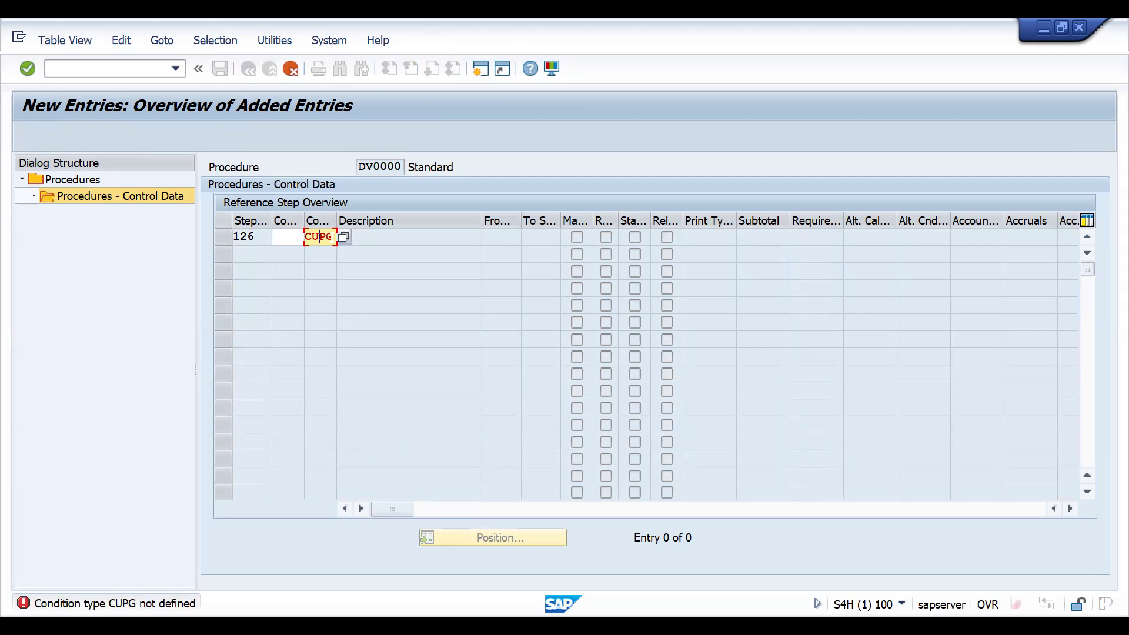
{"action": "key", "text": "BackSpace"}
{"action": "key", "text": "BackSpace"}
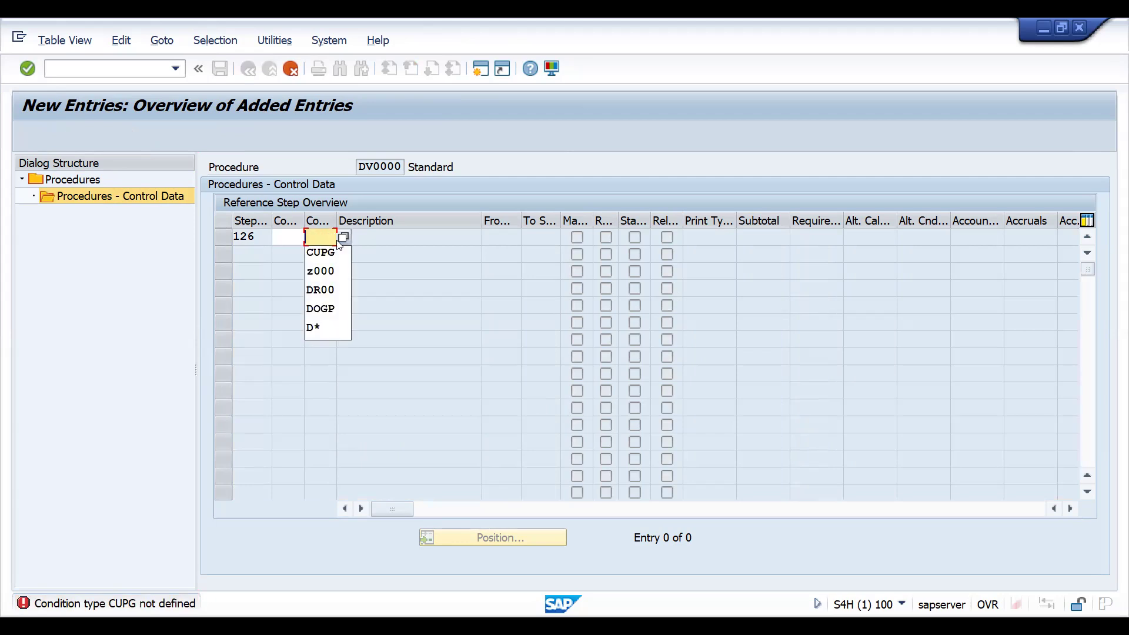
{"action": "left_click", "coordinate": [348, 239]}
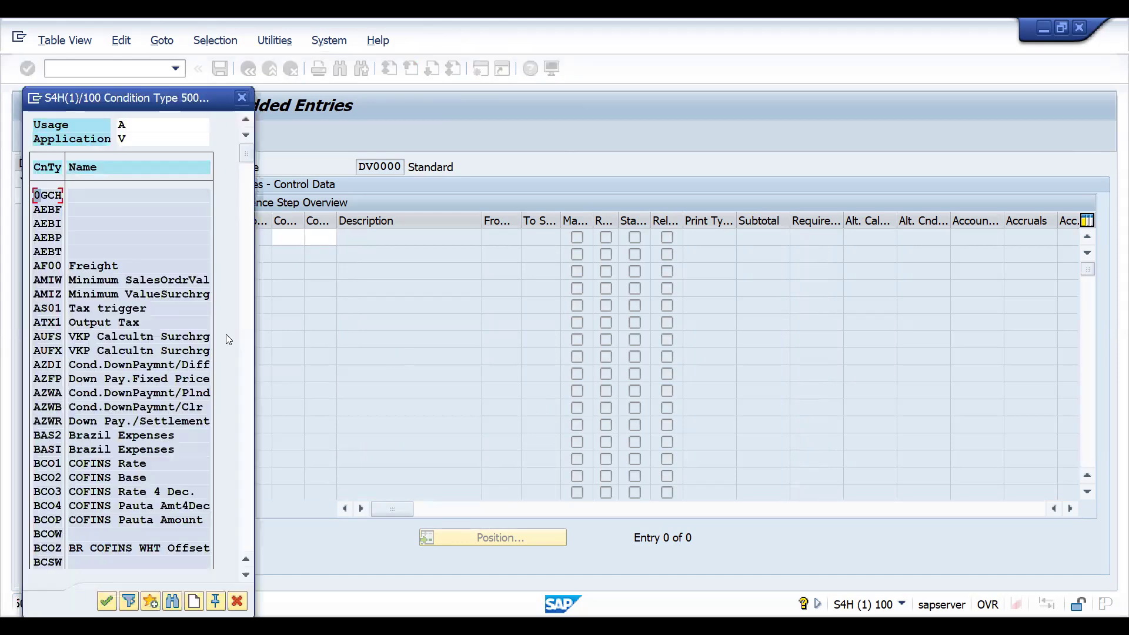
{"action": "left_click", "coordinate": [248, 503]}
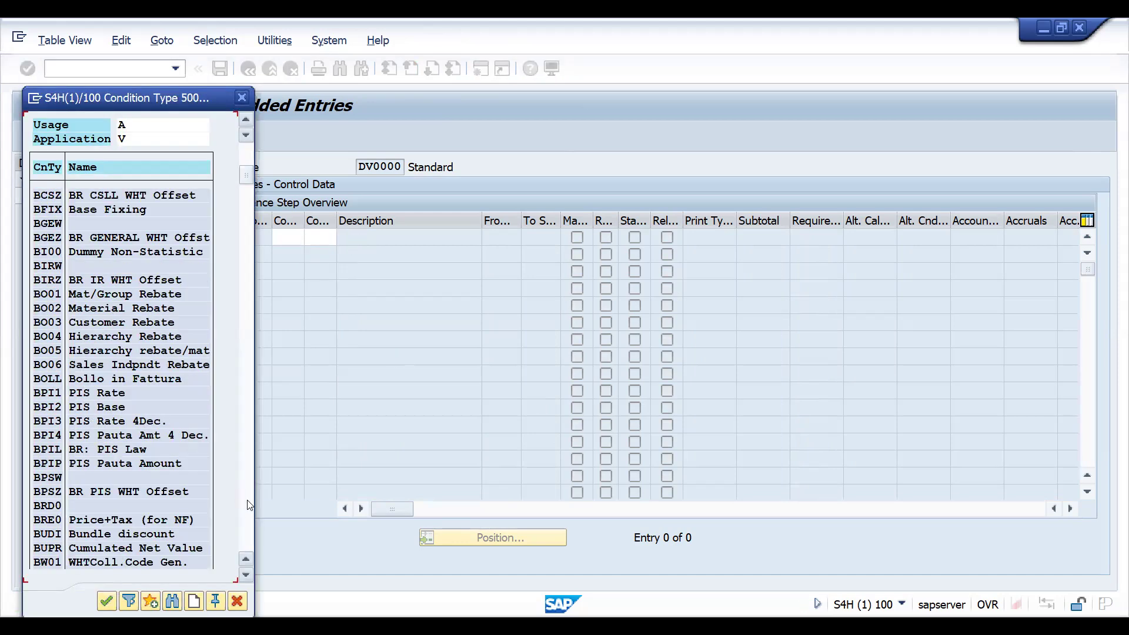
{"action": "left_click", "coordinate": [247, 504]}
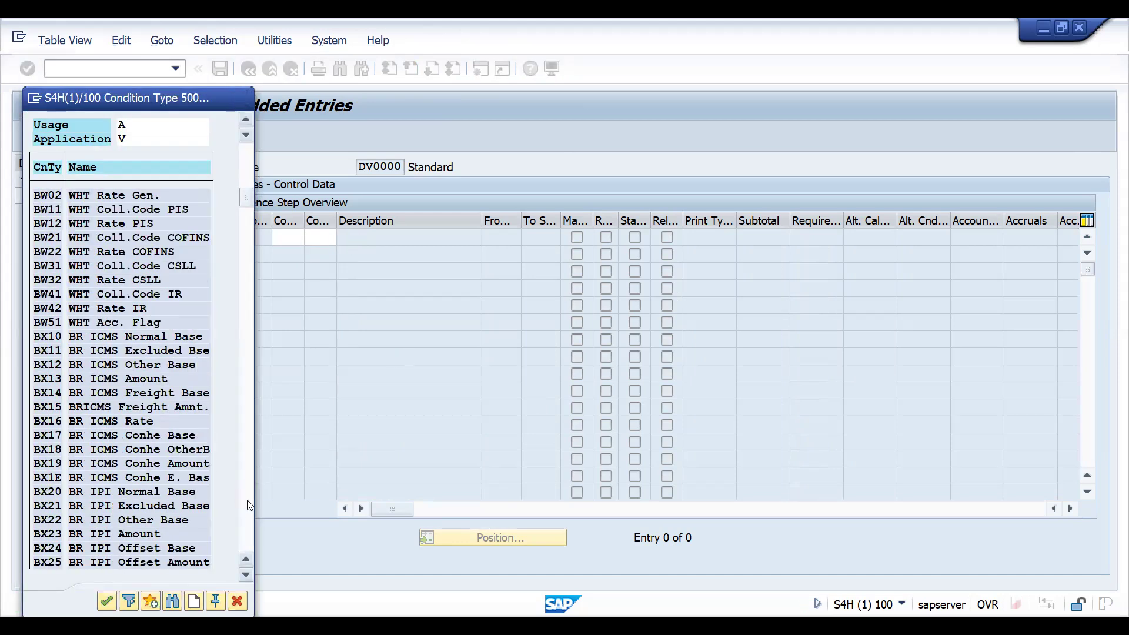
{"action": "left_click", "coordinate": [247, 503]}
{"action": "left_click", "coordinate": [248, 504]}
{"action": "left_click", "coordinate": [248, 503]}
{"action": "left_click", "coordinate": [248, 503]}
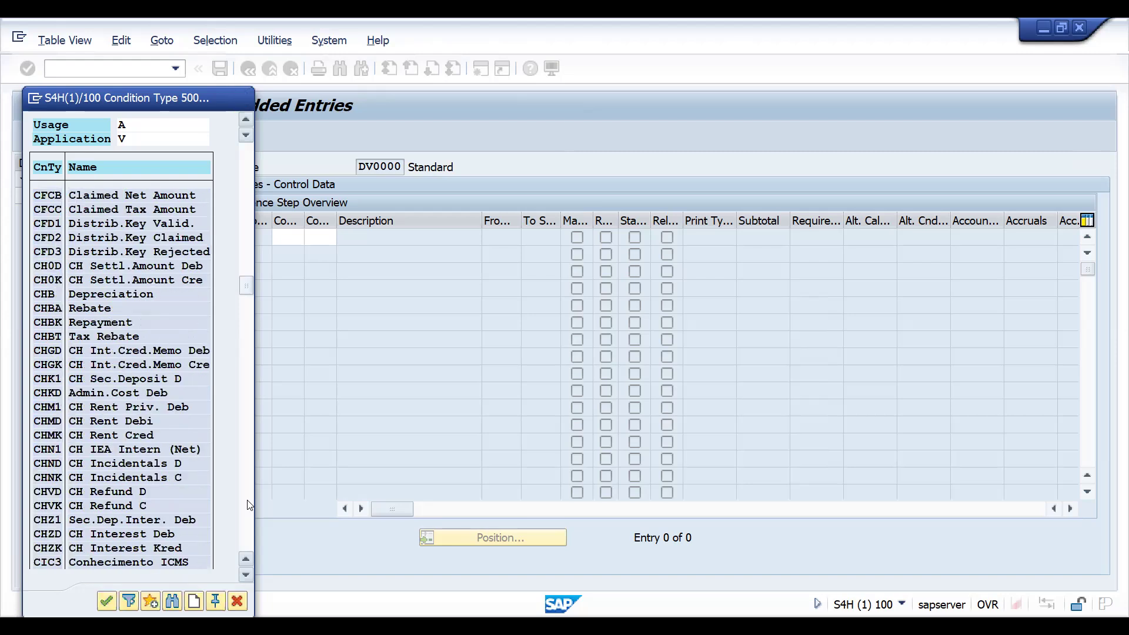
{"action": "left_click", "coordinate": [247, 503]}
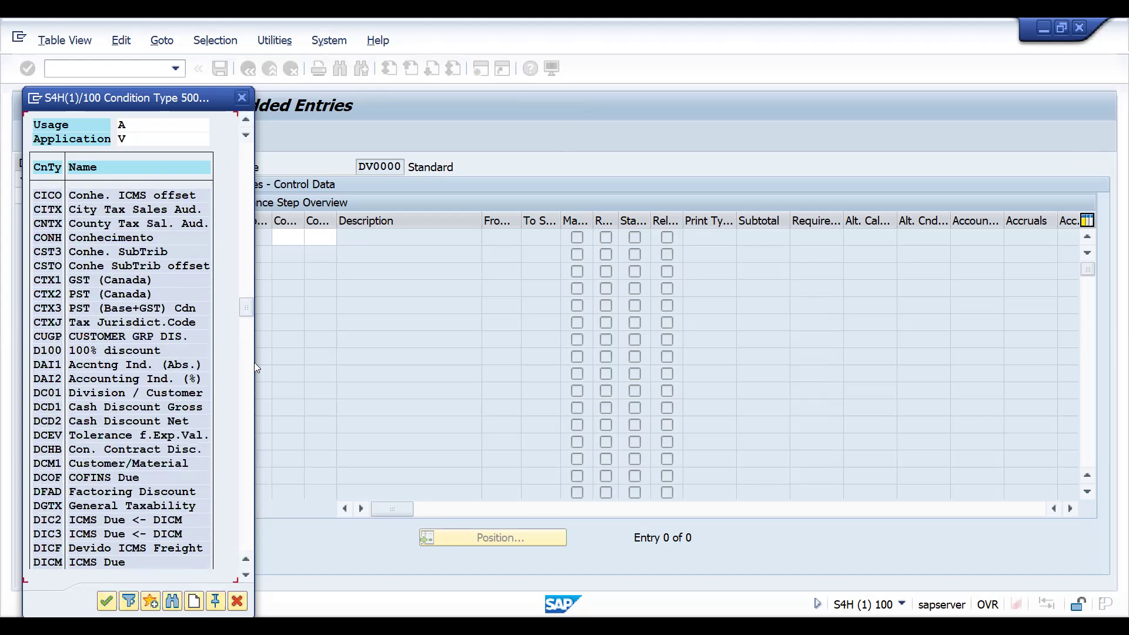
{"action": "left_click", "coordinate": [45, 338]}
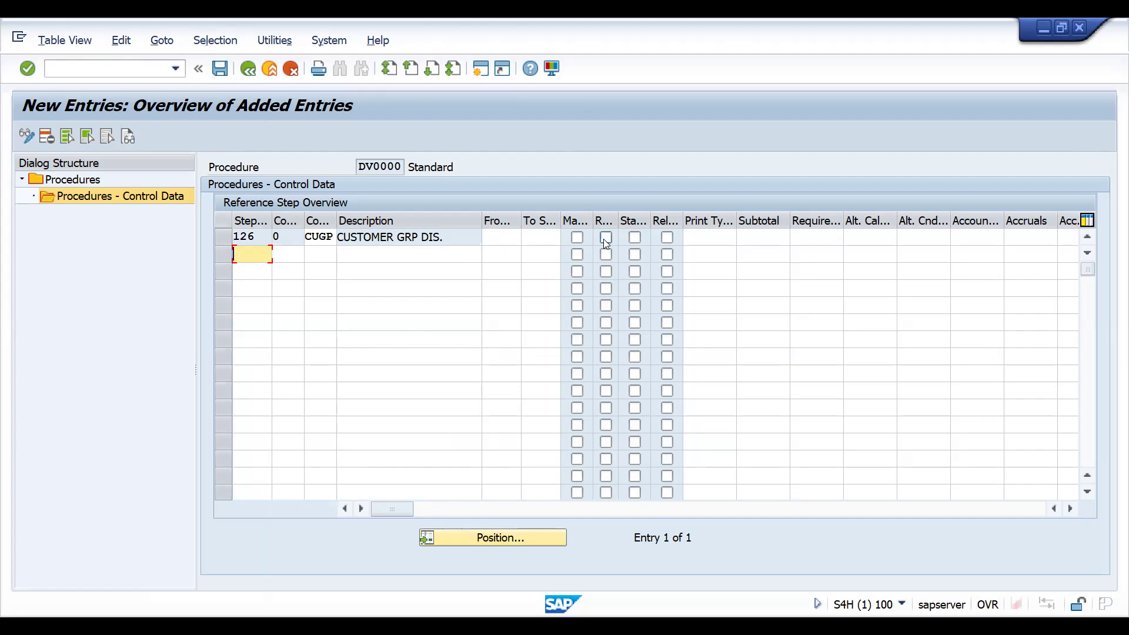
- Set requirement 2 and account key ERS for step 126, then save the procedure
{"action": "left_click", "coordinate": [801, 238]}
{"action": "type", "text": "2"}
{"action": "key", "text": "Tab"}
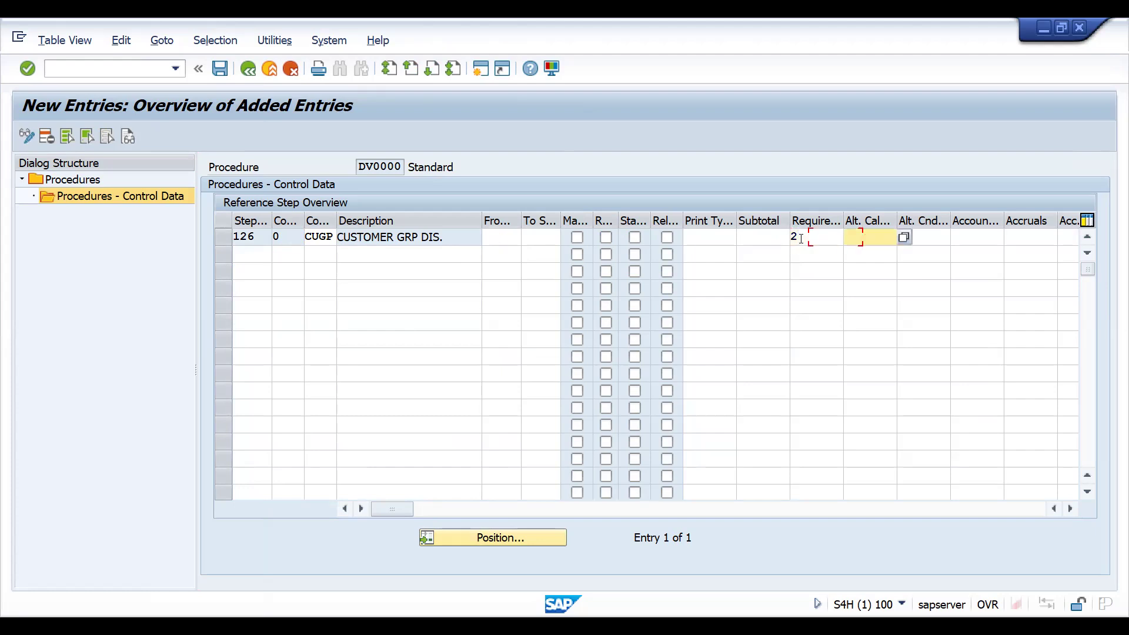
{"action": "key", "text": "Tab"}
{"action": "key", "text": "Tab"}
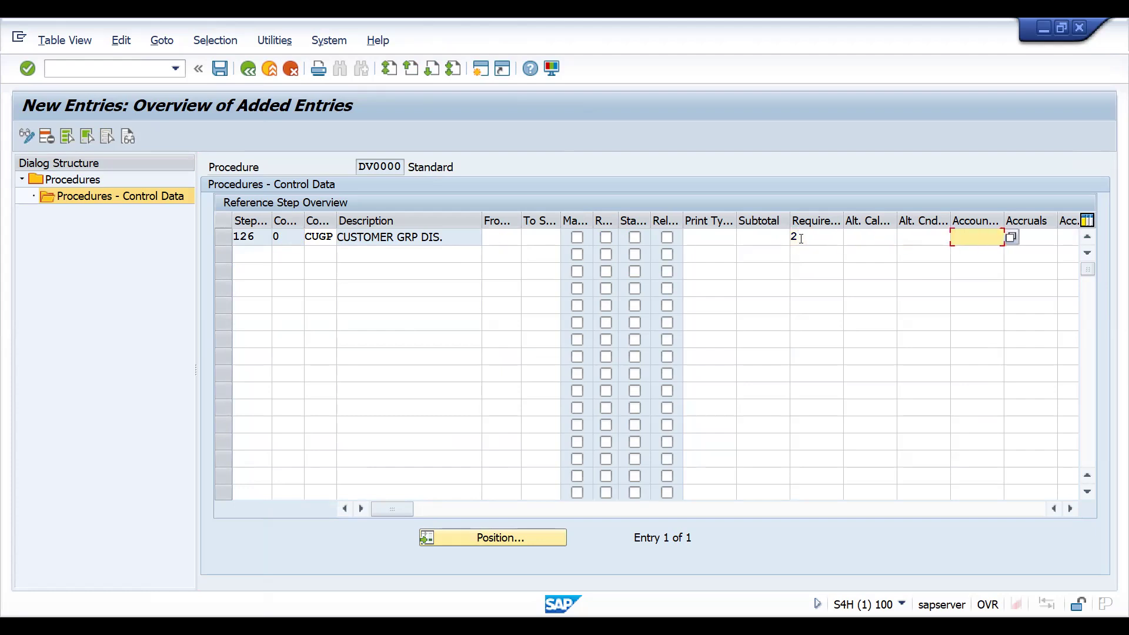
{"action": "type", "text": "ER"}
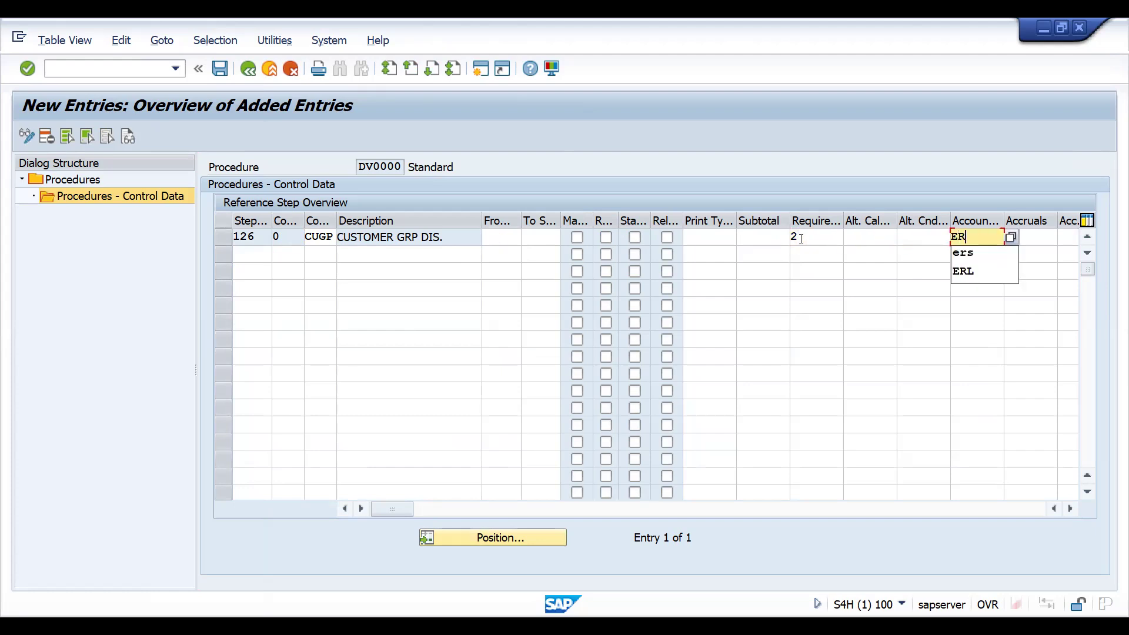
{"action": "type", "text": "S"}
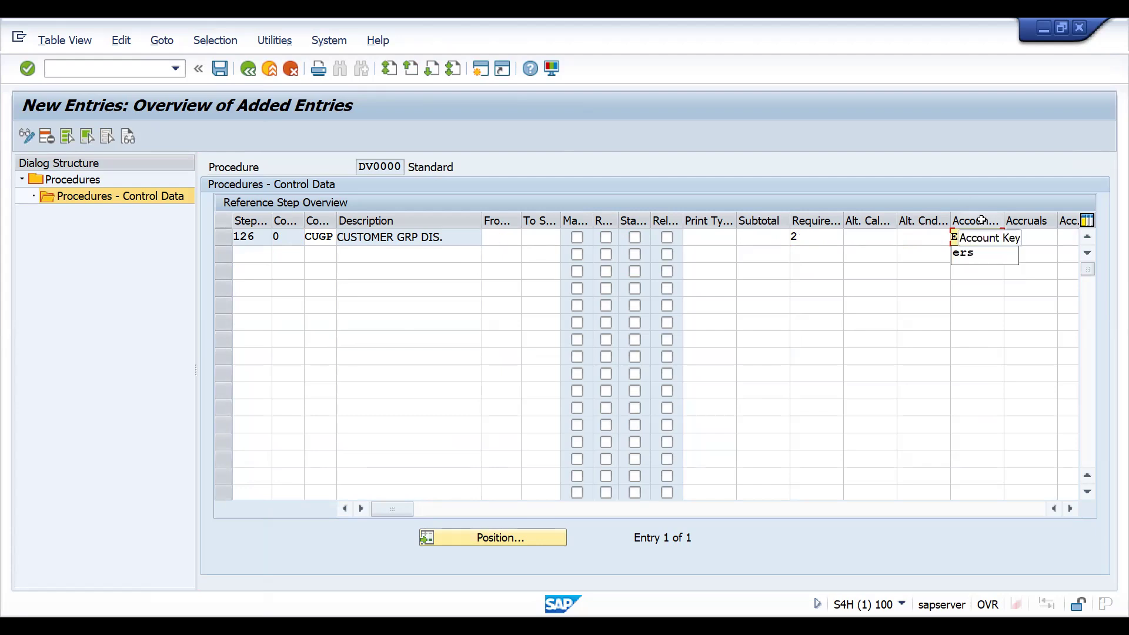
{"action": "key", "text": "Return"}
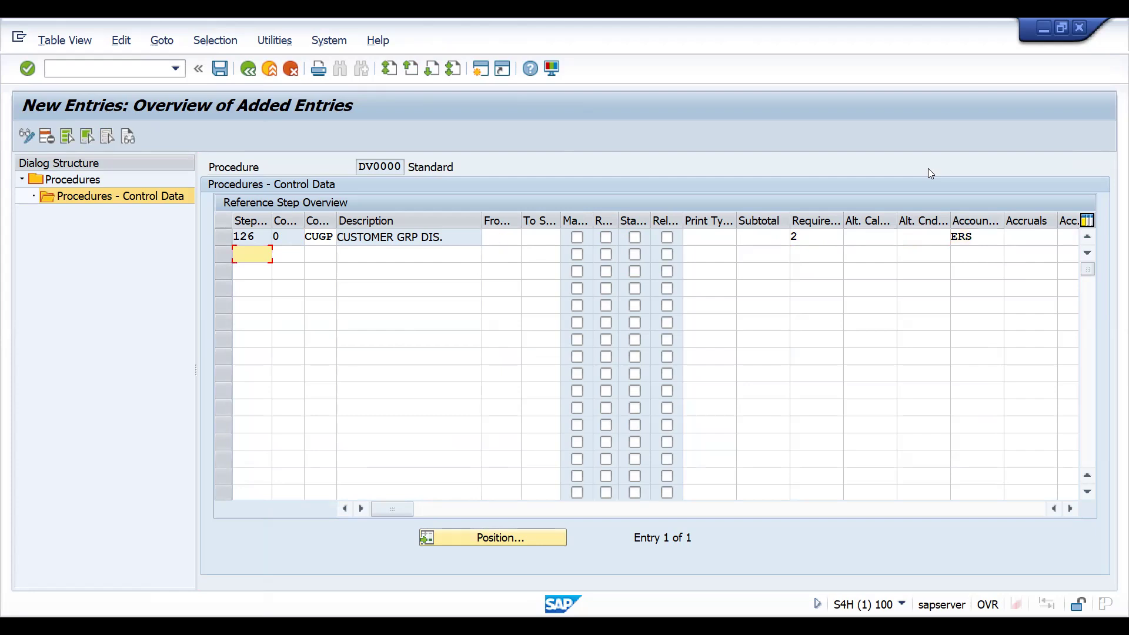
{"action": "key", "text": "ctrl+s"}
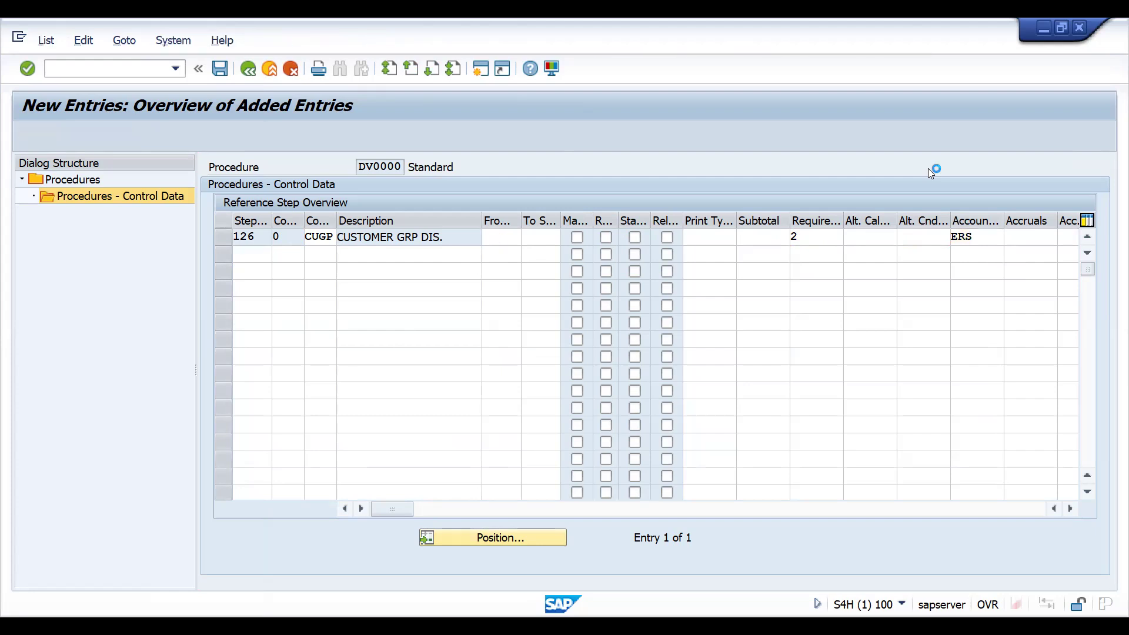
{"action": "key", "text": "Return"}
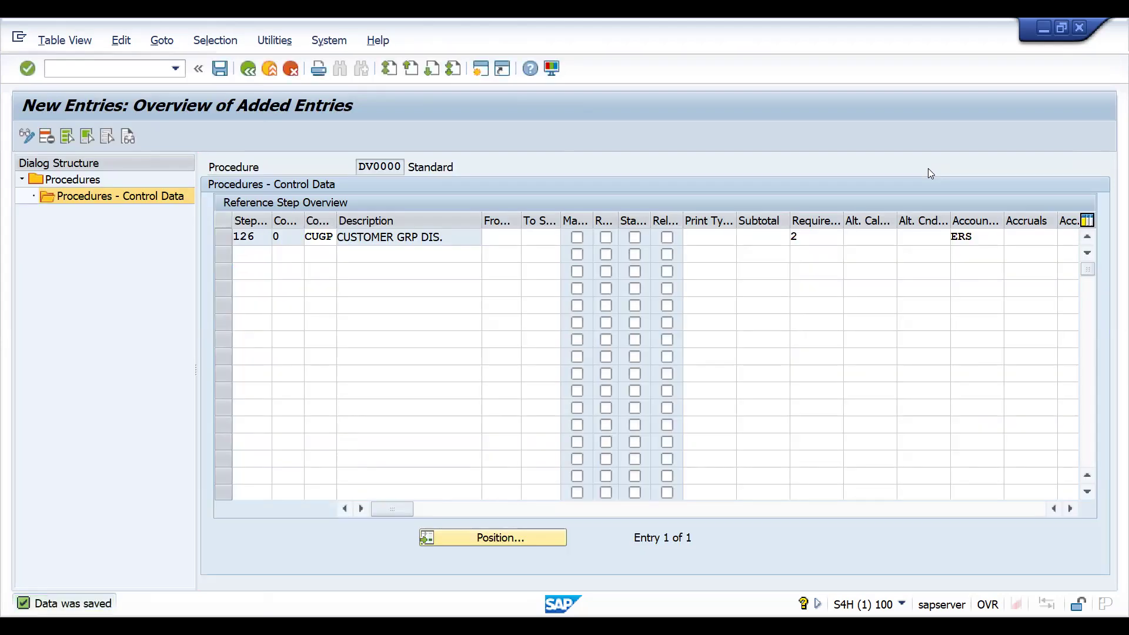
- Leave the pricing procedure maintenance, close the IMG activity list and open transaction VK11 to create condition records
{"action": "key", "text": "F3"}
{"action": "key", "text": "F3"}
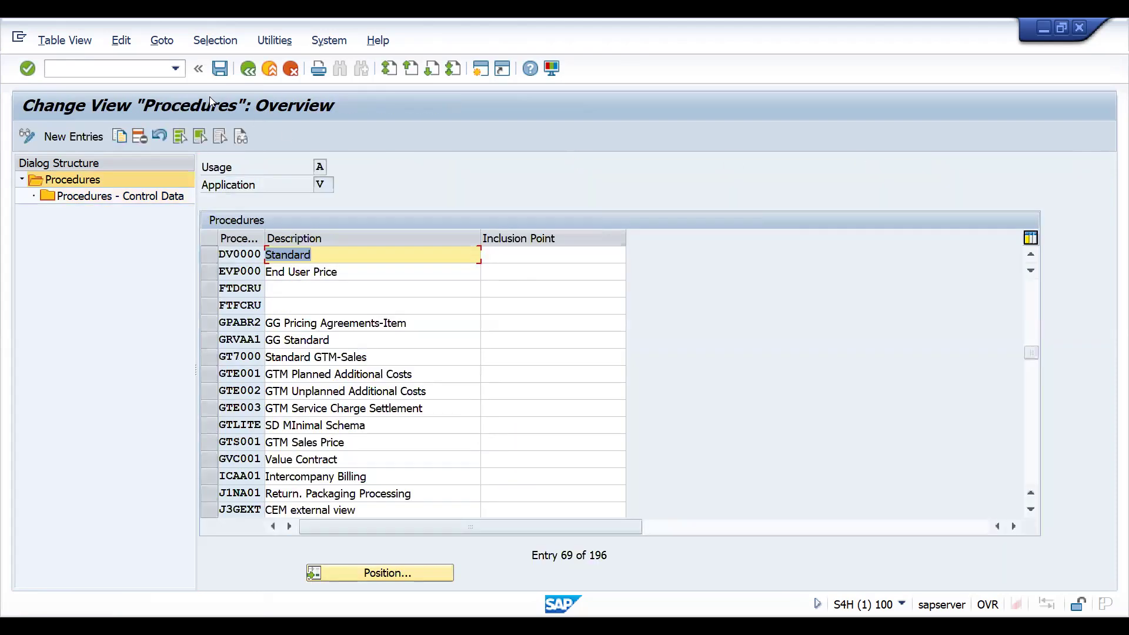
{"action": "key", "text": "F3"}
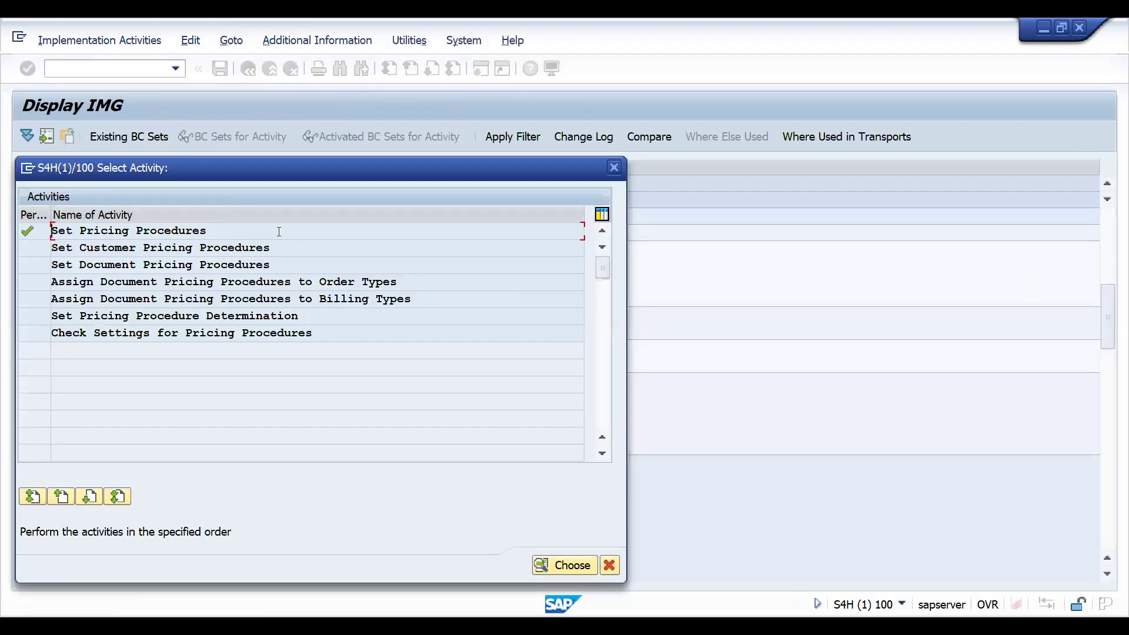
{"action": "left_click", "coordinate": [613, 169]}
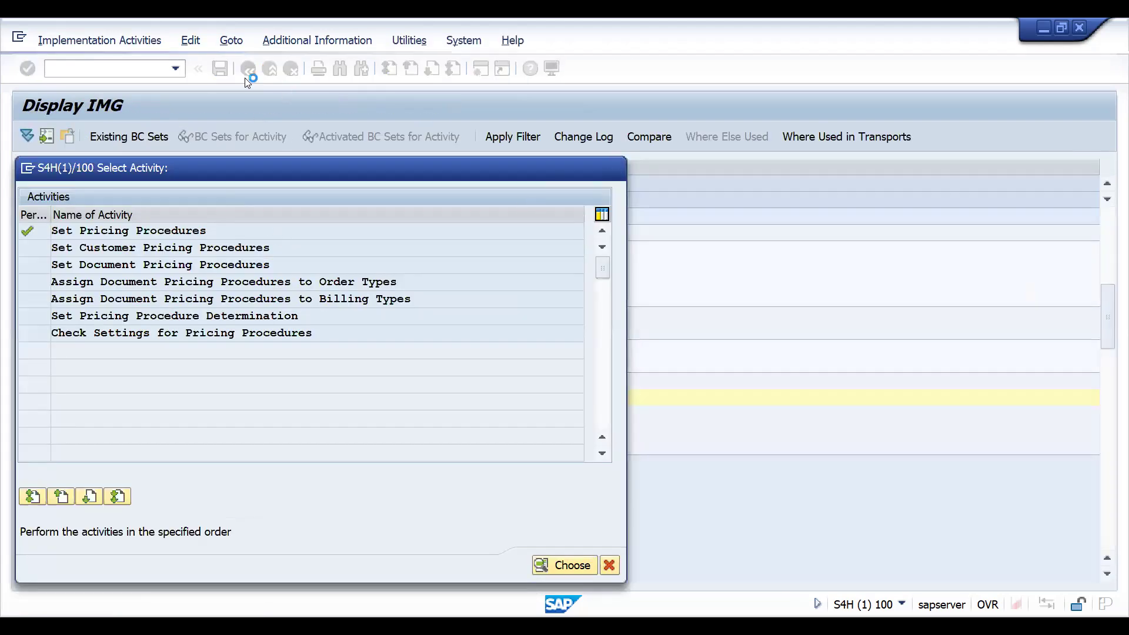
{"action": "type", "text": "nvk11"}
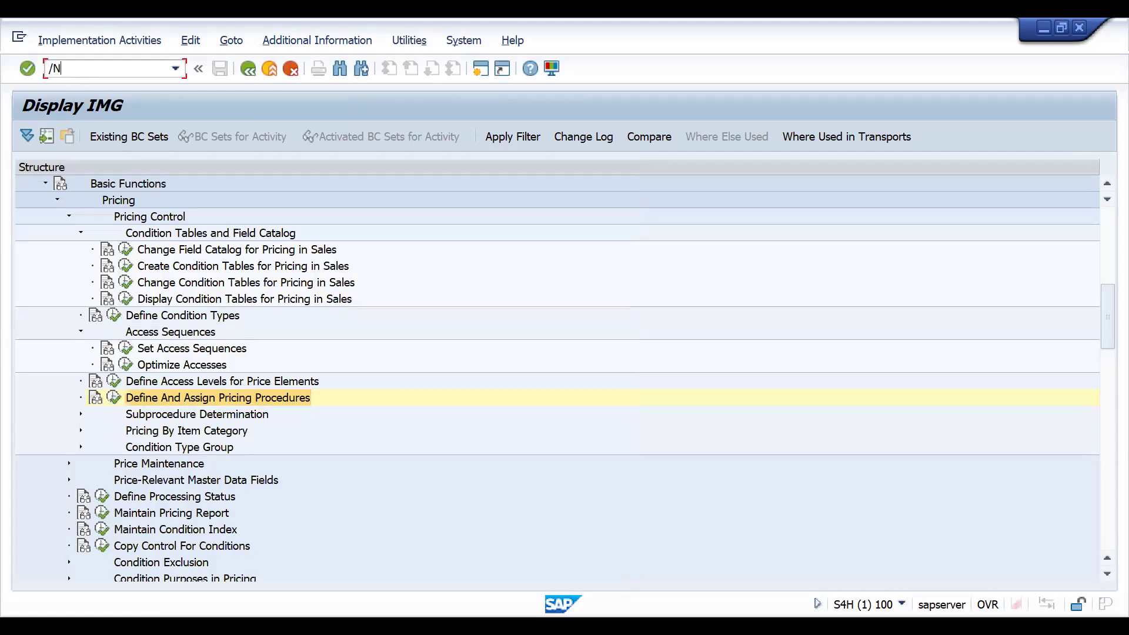
{"action": "key", "text": "Return"}
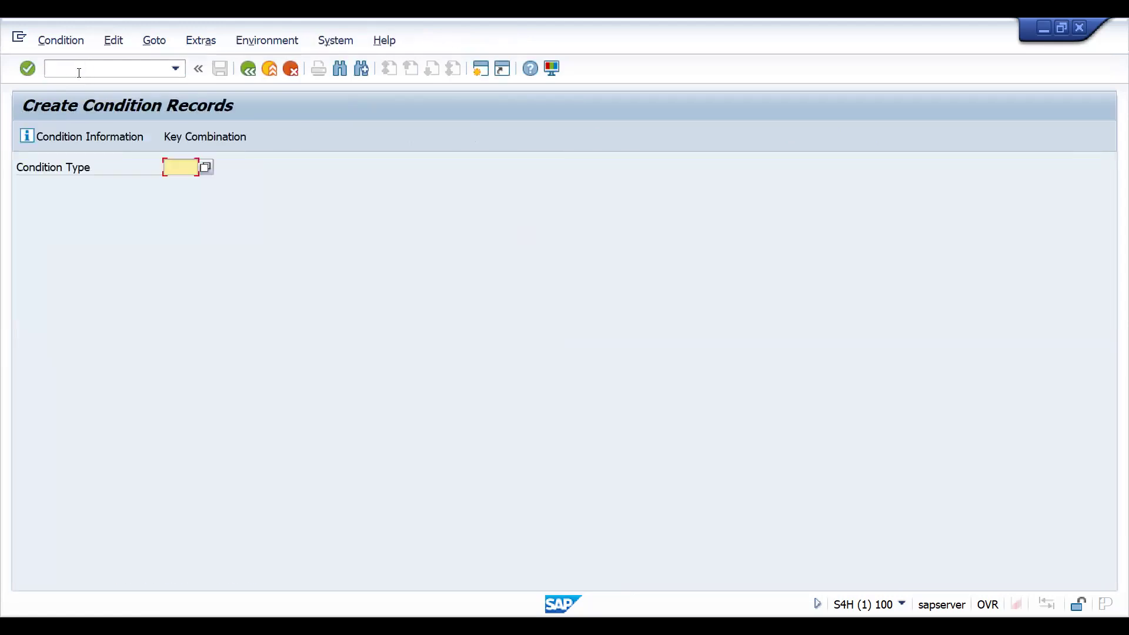
- Open transaction BP, find the customer business partner by its number, open it and show its partner functions
{"action": "left_click", "coordinate": [59, 71]}
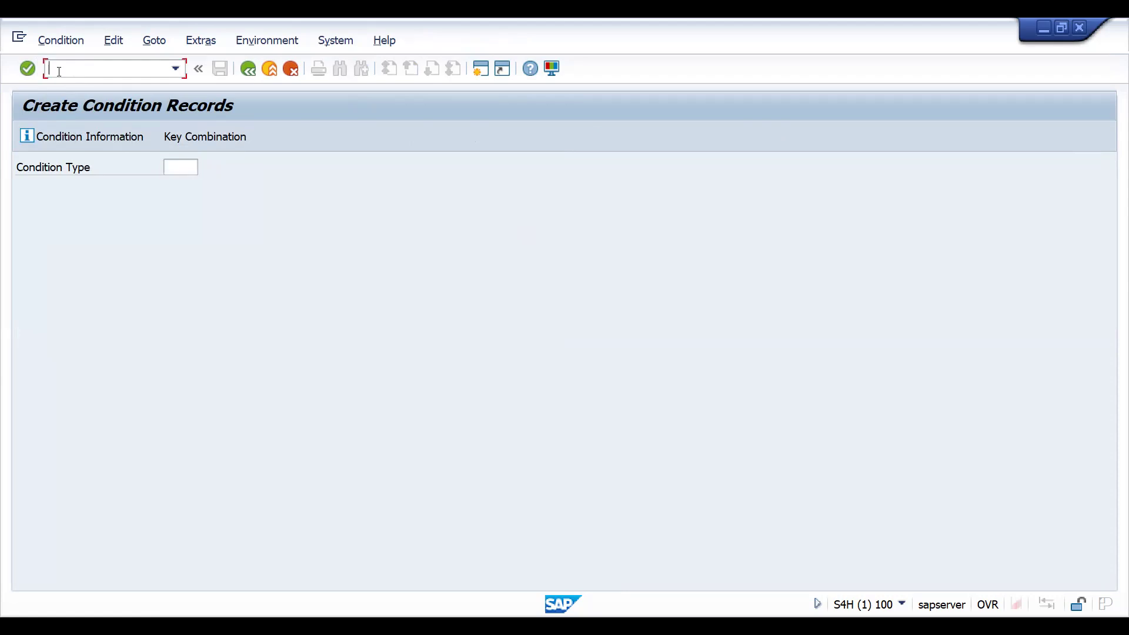
{"action": "type", "text": "/NBP"}
{"action": "key", "text": "Return"}
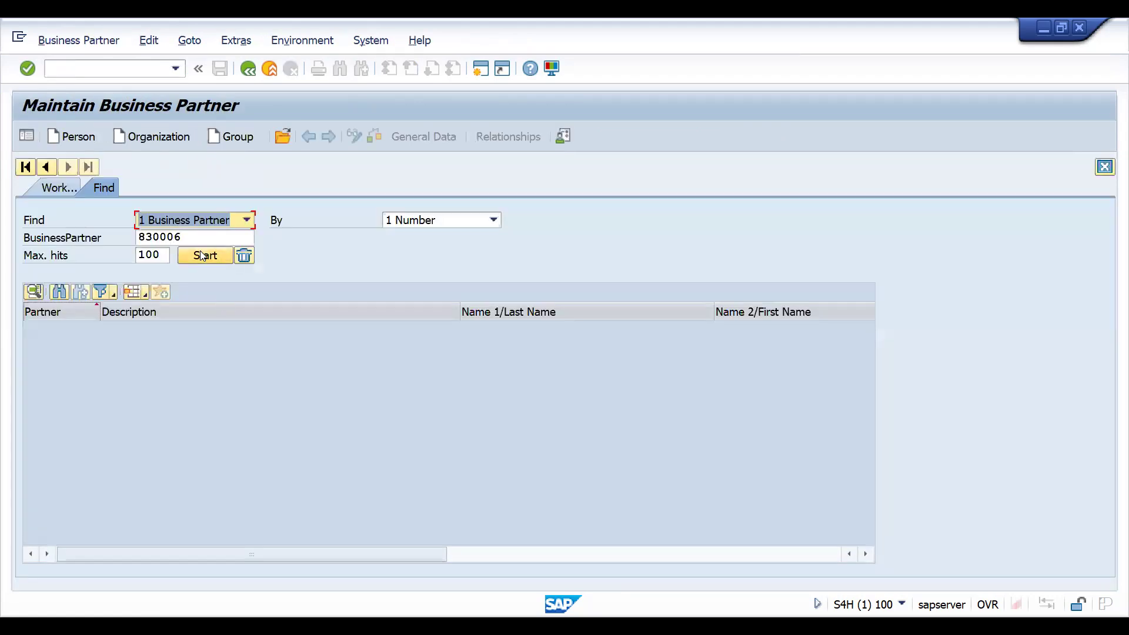
{"action": "left_click", "coordinate": [202, 255]}
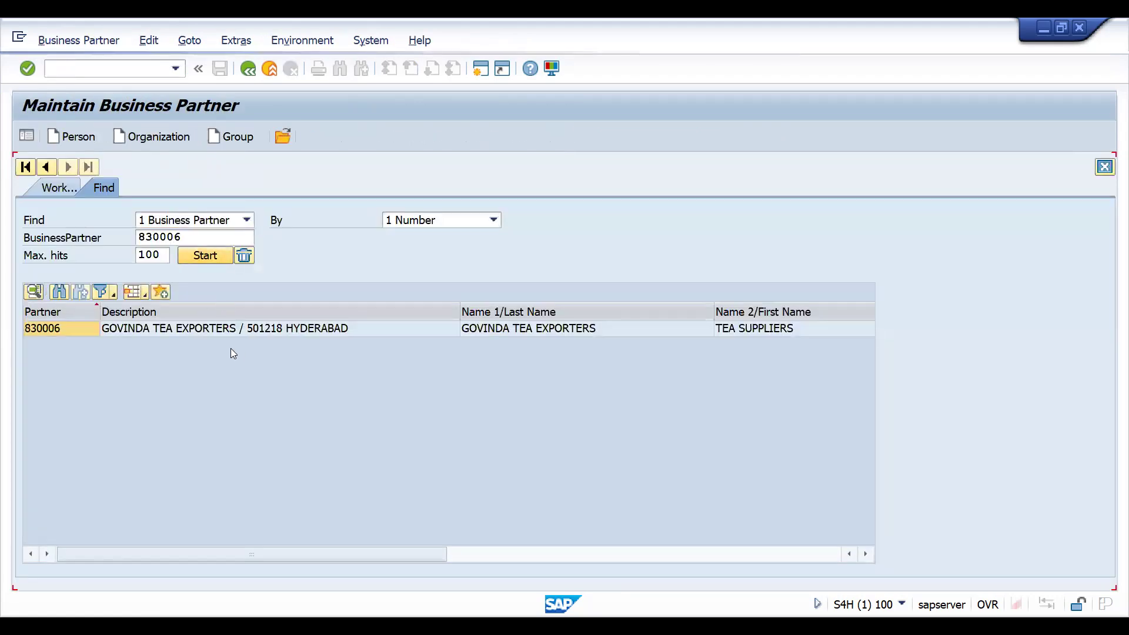
{"action": "double_click", "coordinate": [226, 330]}
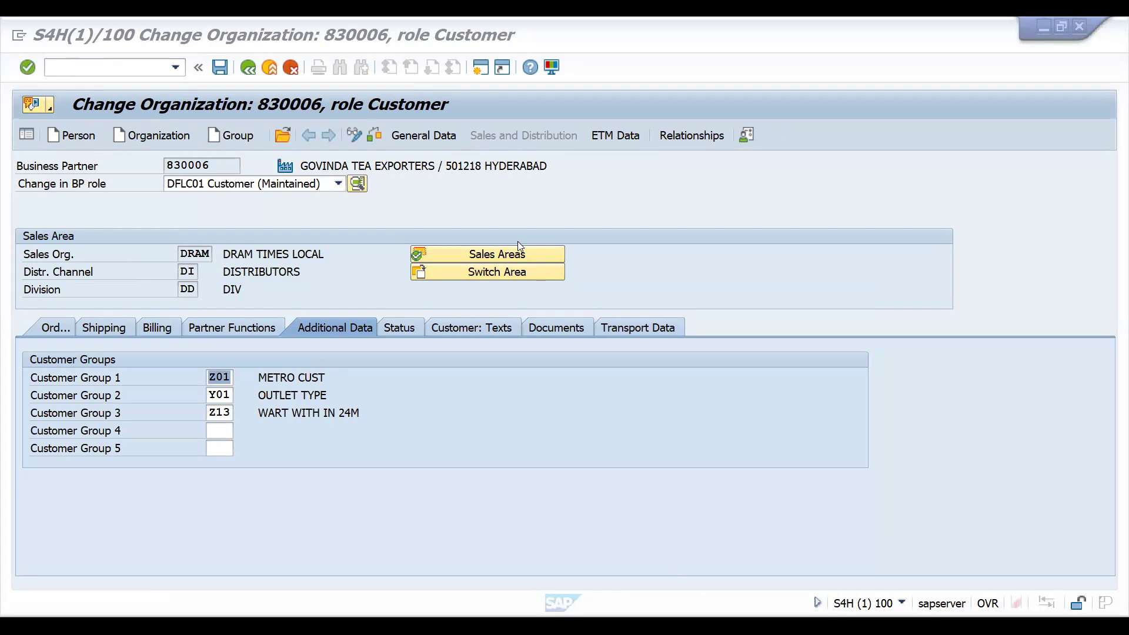
{"action": "left_click", "coordinate": [230, 327]}
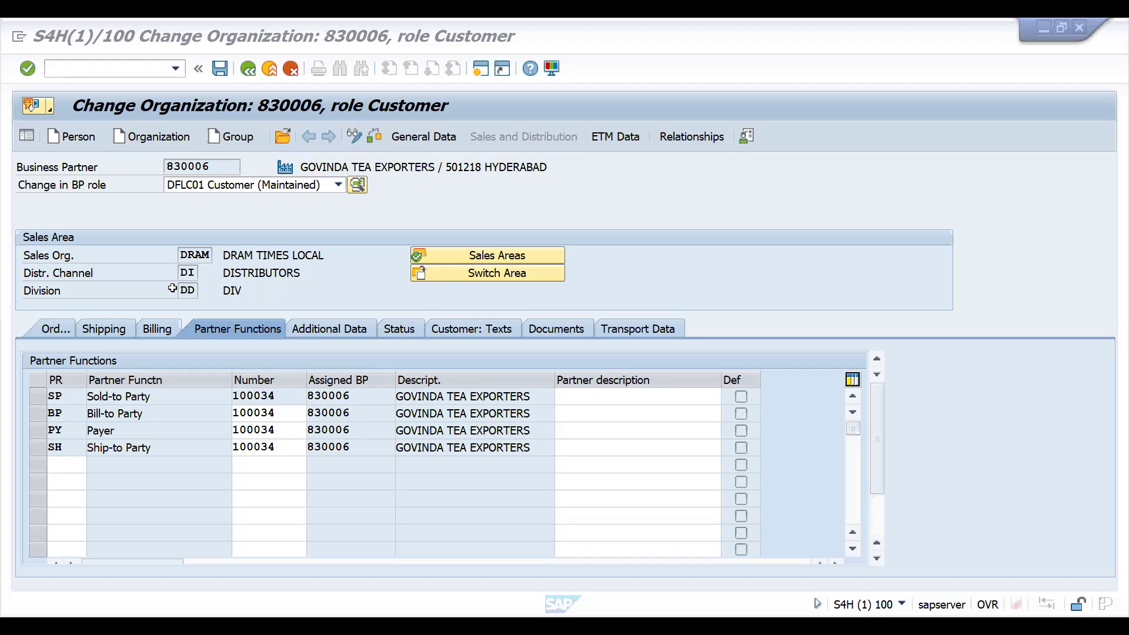
- Switch to the CUSTOMER MASTER S4 Excel workbook and paste the customer-group screenshot near cell A5
{"action": "key", "text": "alt+Tab"}
{"action": "left_click", "coordinate": [94, 286]}
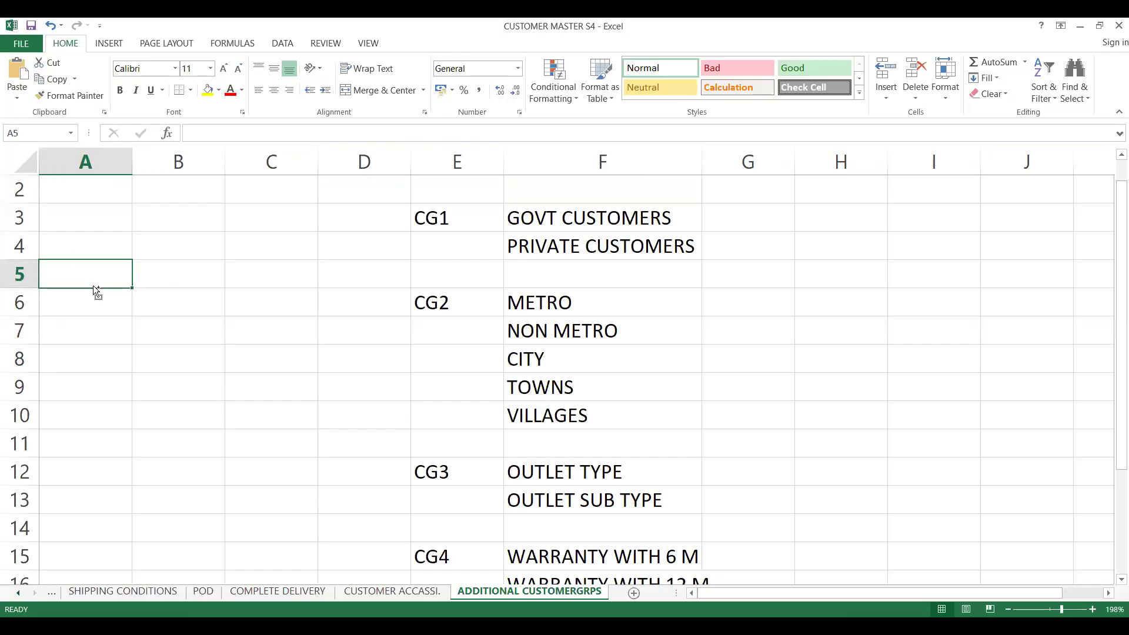
{"action": "key", "text": "ctrl+v"}
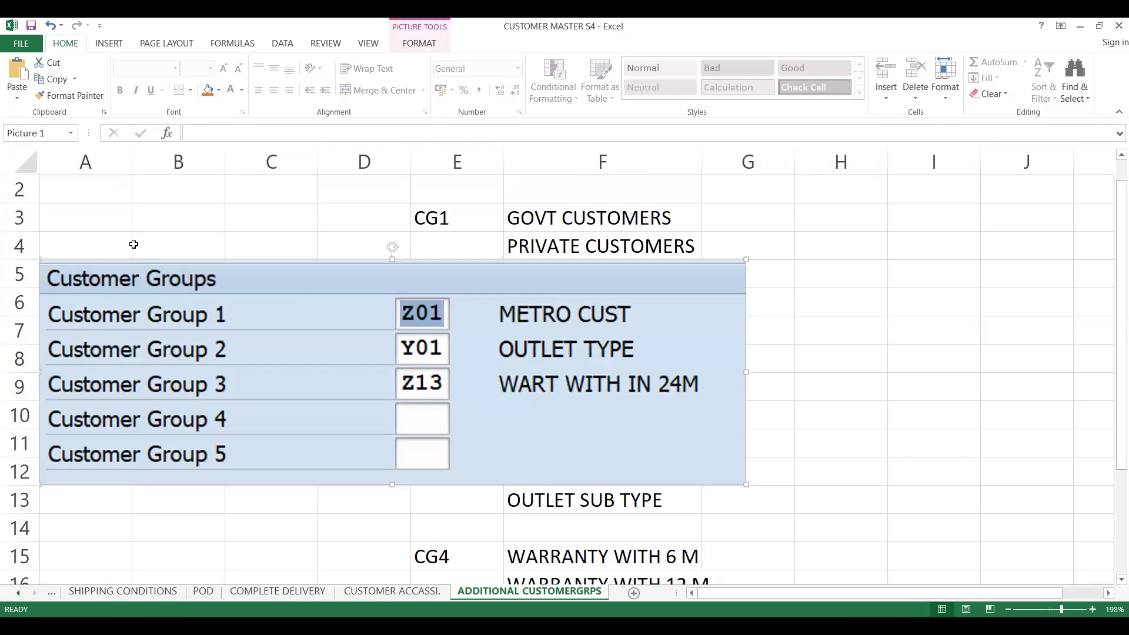
{"action": "left_click", "coordinate": [96, 241]}
{"action": "left_click", "coordinate": [96, 224]}
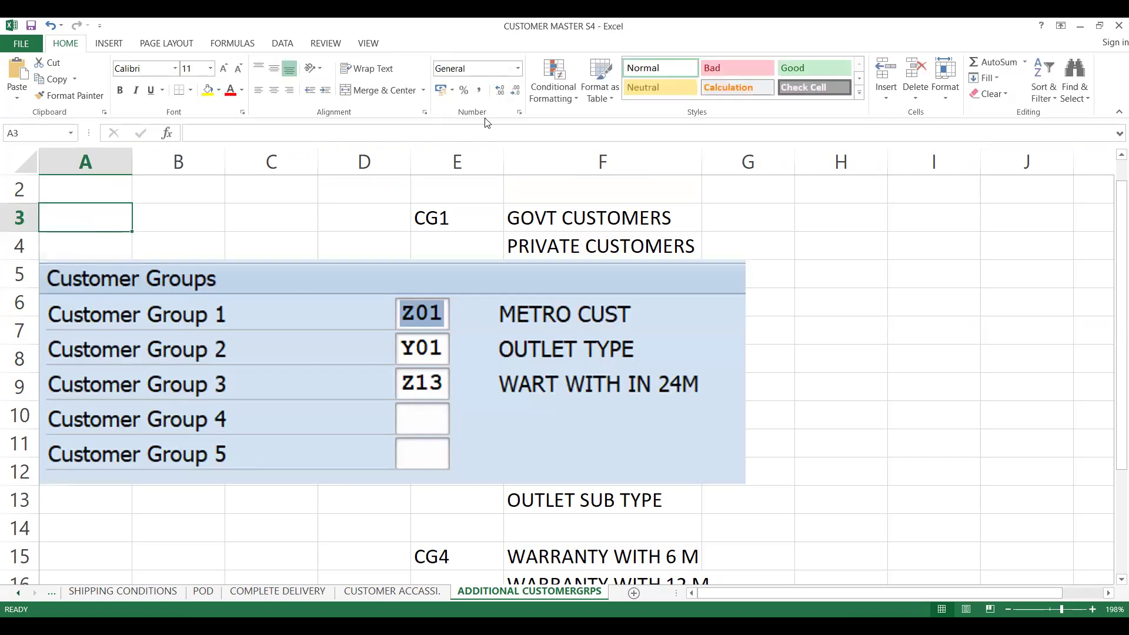
- Copy the payer's customer number from the business partner and paste it into cell A3
{"action": "key", "text": "alt+Tab"}
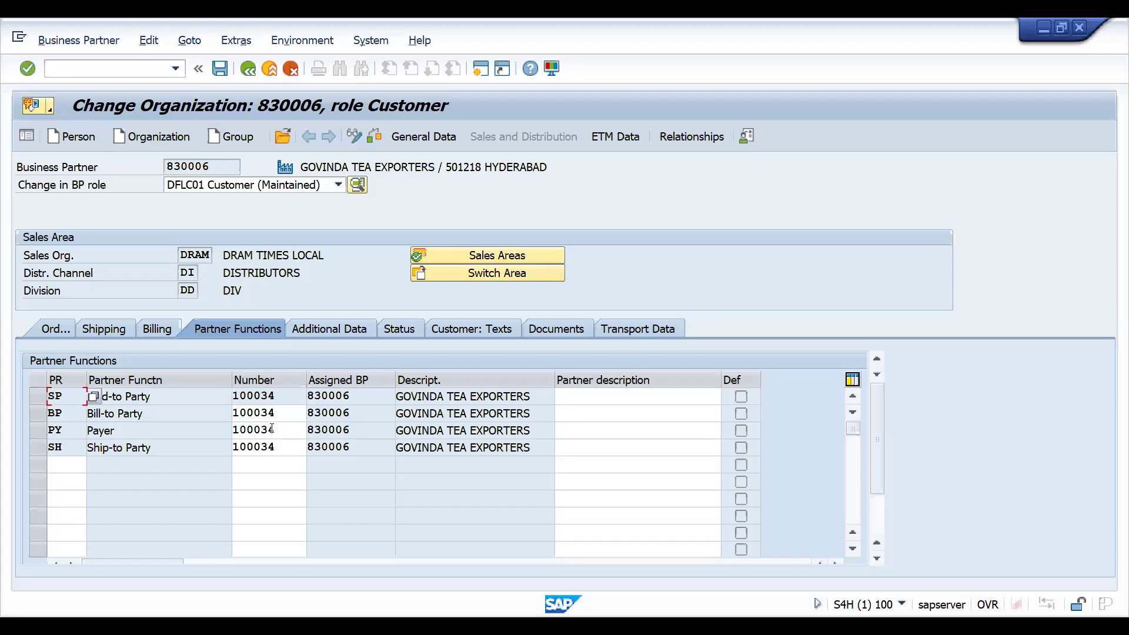
{"action": "double_click", "coordinate": [271, 428]}
{"action": "key", "text": "ctrl+c"}
{"action": "left_click", "coordinate": [272, 429]}
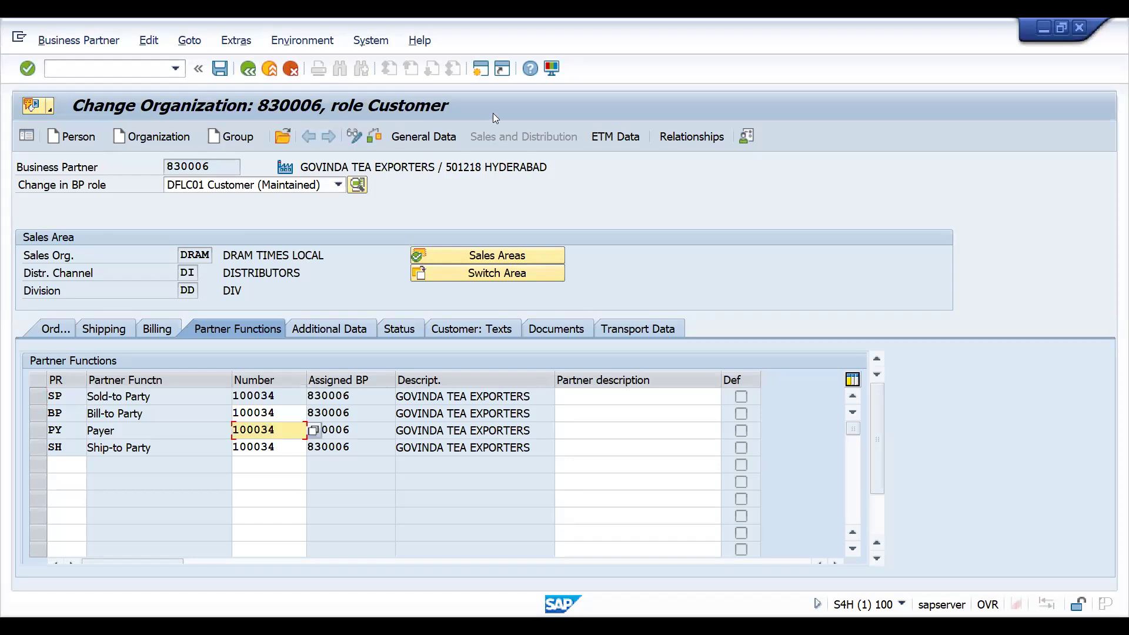
{"action": "key", "text": "alt+Tab"}
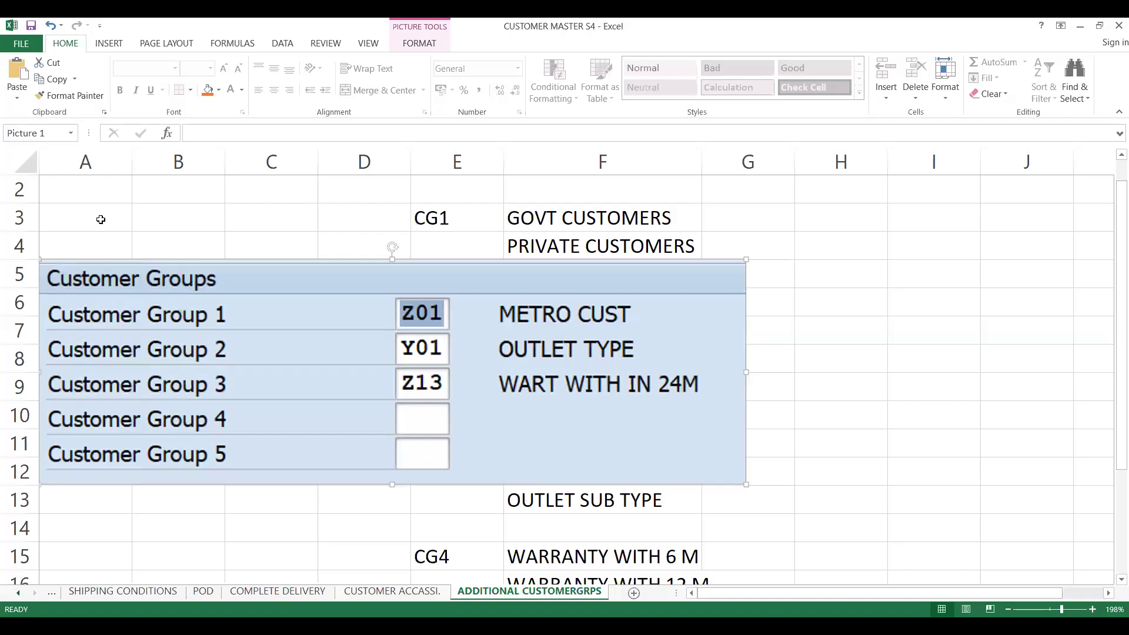
{"action": "left_click", "coordinate": [100, 220]}
{"action": "key", "text": "ctrl+v"}
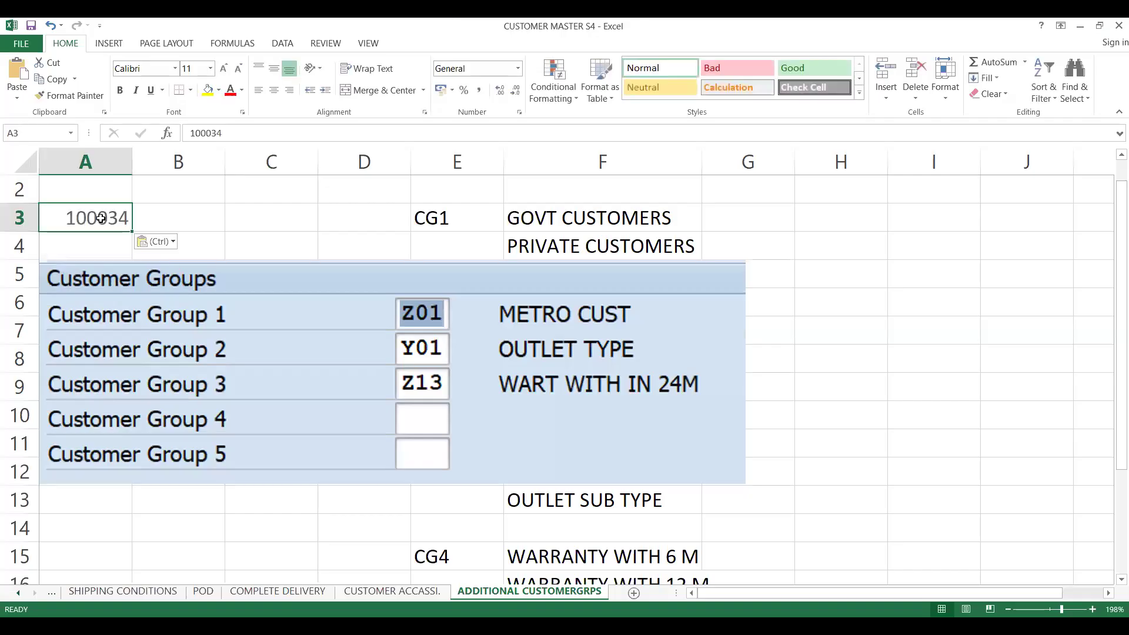
- Delete worksheet columns E through J
{"action": "left_click", "coordinate": [428, 163]}
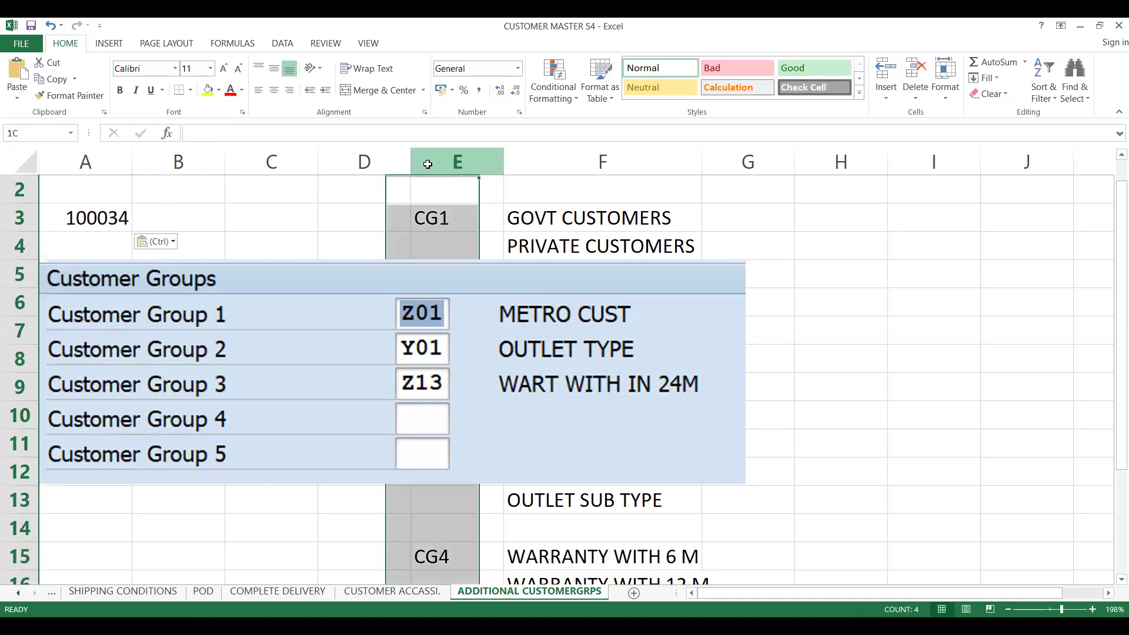
{"action": "left_click_drag", "start_coordinate": [428, 162], "coordinate": [693, 163]}
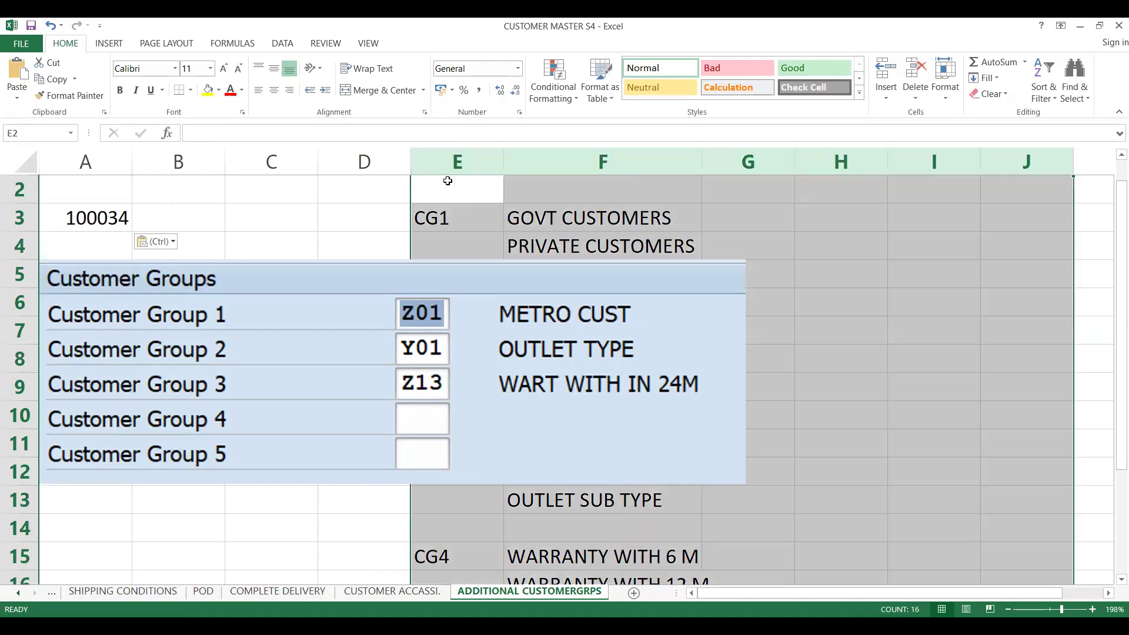
{"action": "right_click", "coordinate": [448, 181]}
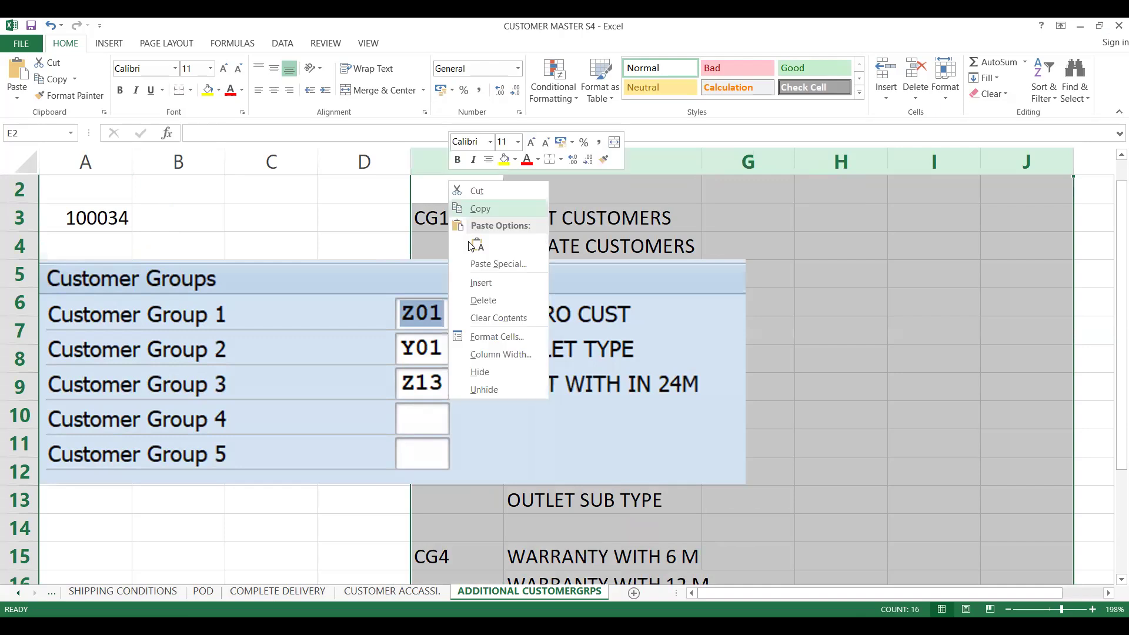
{"action": "left_click", "coordinate": [484, 300]}
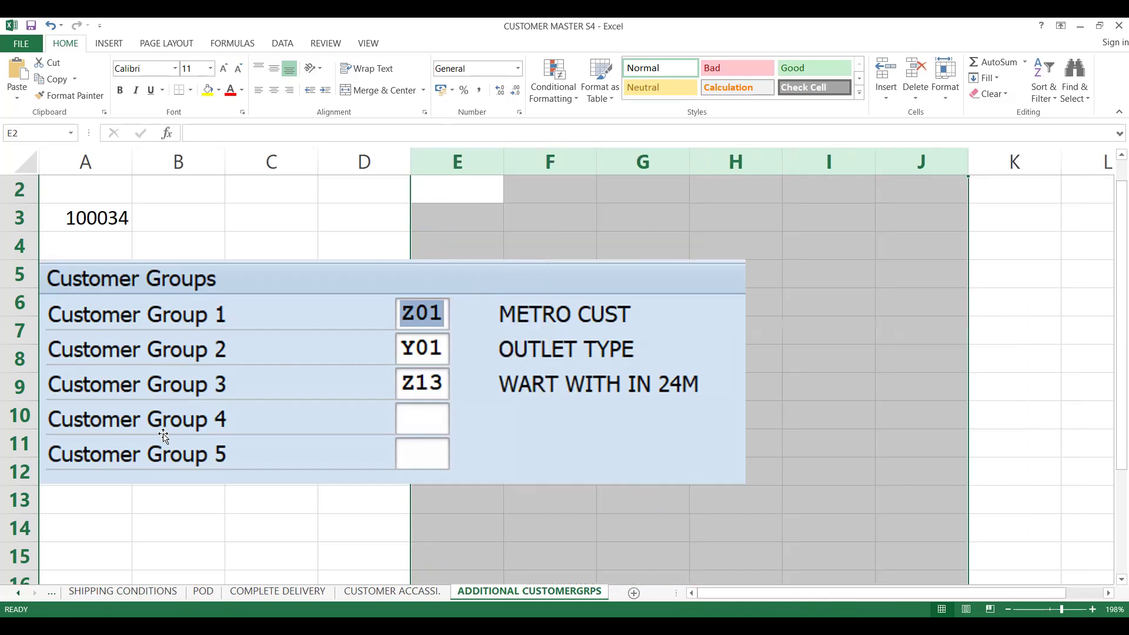
- Enter the second customer's number in cell A14 of the worksheet
{"action": "left_click", "coordinate": [107, 520]}
{"action": "key", "text": "Down"}
{"action": "key", "text": "Down"}
{"action": "key", "text": "Down"}
{"action": "key", "text": "Down"}
{"action": "key", "text": "Down"}
{"action": "key", "text": "Down"}
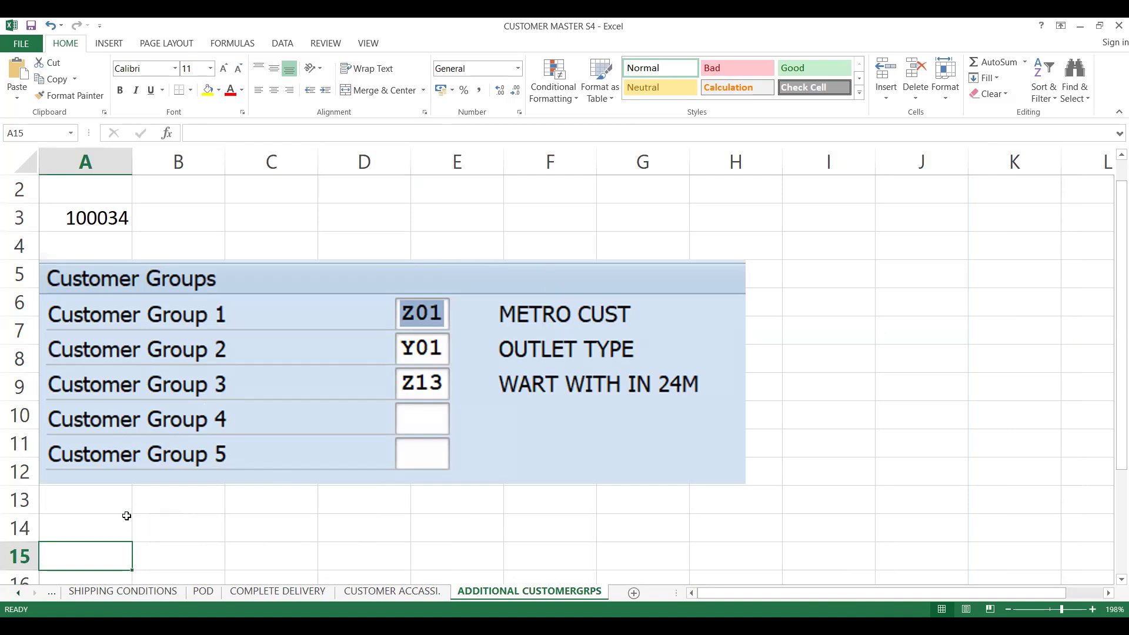
{"action": "key", "text": "Up"}
{"action": "key", "text": "Up"}
{"action": "key", "text": "Up"}
{"action": "key", "text": "Up"}
{"action": "key", "text": "Up"}
{"action": "key", "text": "Up"}
{"action": "key", "text": "Up"}
{"action": "key", "text": "Down"}
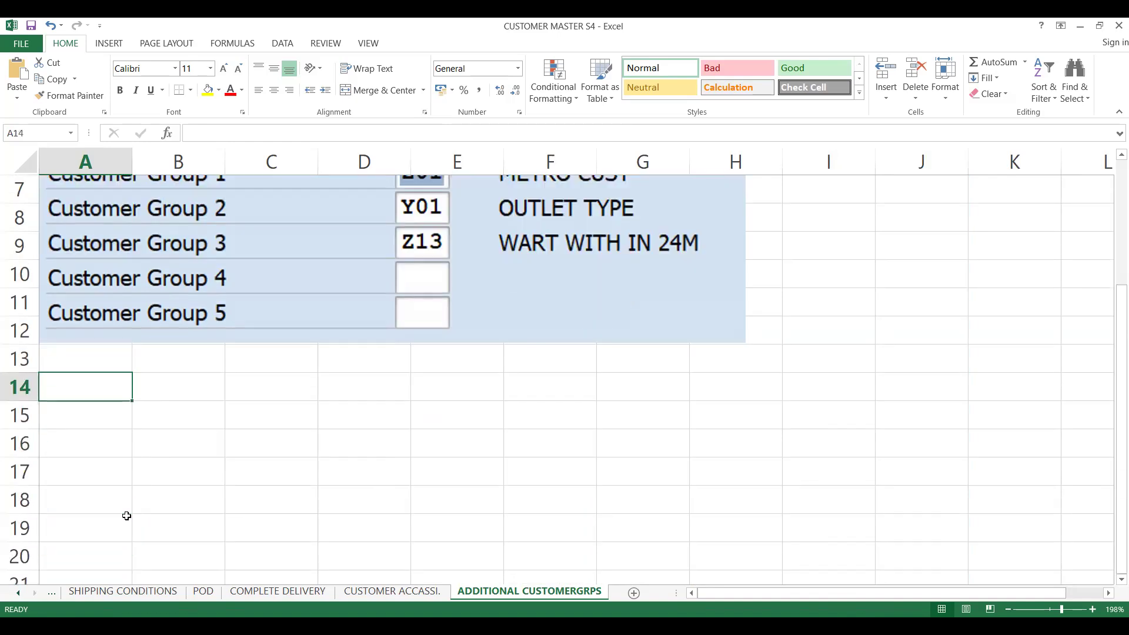
{"action": "key", "text": "Up"}
{"action": "key", "text": "Up"}
{"action": "key", "text": "Up"}
{"action": "key", "text": "Up"}
{"action": "key", "text": "Up"}
{"action": "key", "text": "Up"}
{"action": "key", "text": "Up"}
{"action": "key", "text": "Up"}
{"action": "key", "text": "Up"}
{"action": "key", "text": "Up"}
{"action": "key", "text": "Up"}
{"action": "key", "text": "Up"}
{"action": "key", "text": "Up"}
{"action": "key", "text": "Down"}
{"action": "key", "text": "Down"}
{"action": "key", "text": "Down"}
{"action": "key", "text": "Down"}
{"action": "key", "text": "Down"}
{"action": "key", "text": "Down"}
{"action": "key", "text": "Down"}
{"action": "key", "text": "Down"}
{"action": "key", "text": "Down"}
{"action": "key", "text": "Down"}
{"action": "key", "text": "Down"}
{"action": "key", "text": "Down"}
{"action": "key", "text": "Down"}
{"action": "key", "text": "Down"}
{"action": "key", "text": "Down"}
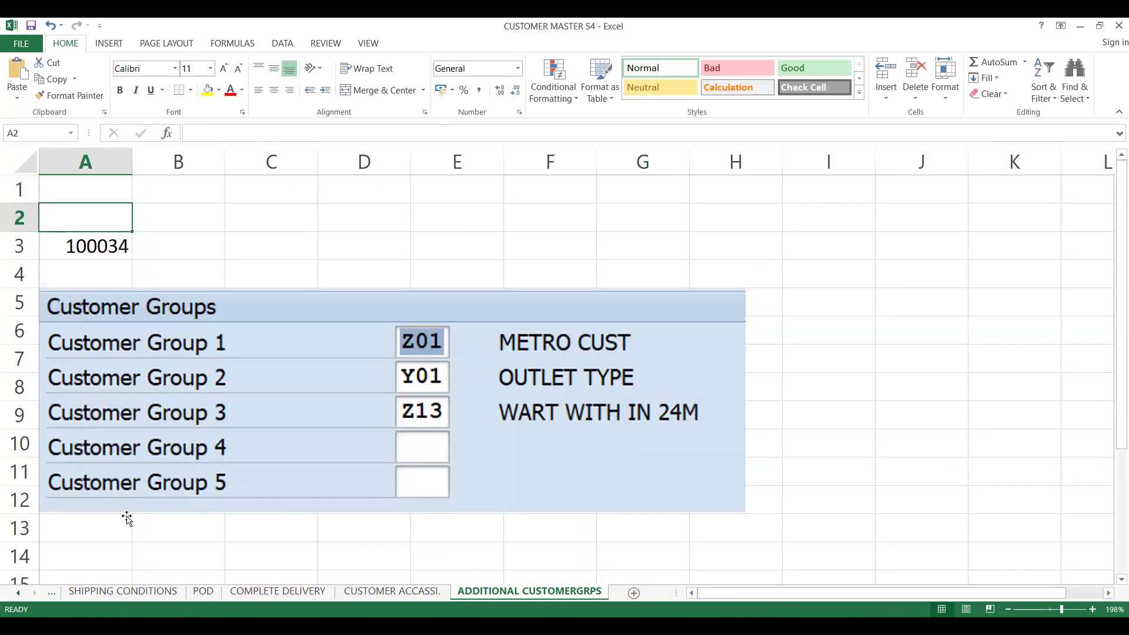
{"action": "key", "text": "Up"}
{"action": "key", "text": "Up"}
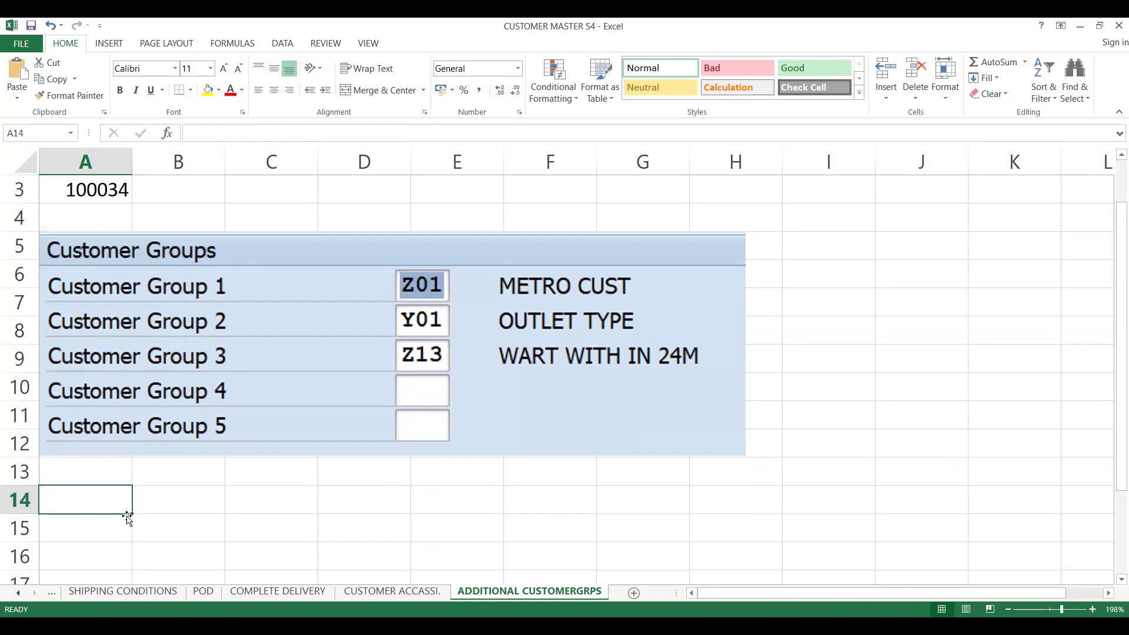
{"action": "type", "text": "100033"}
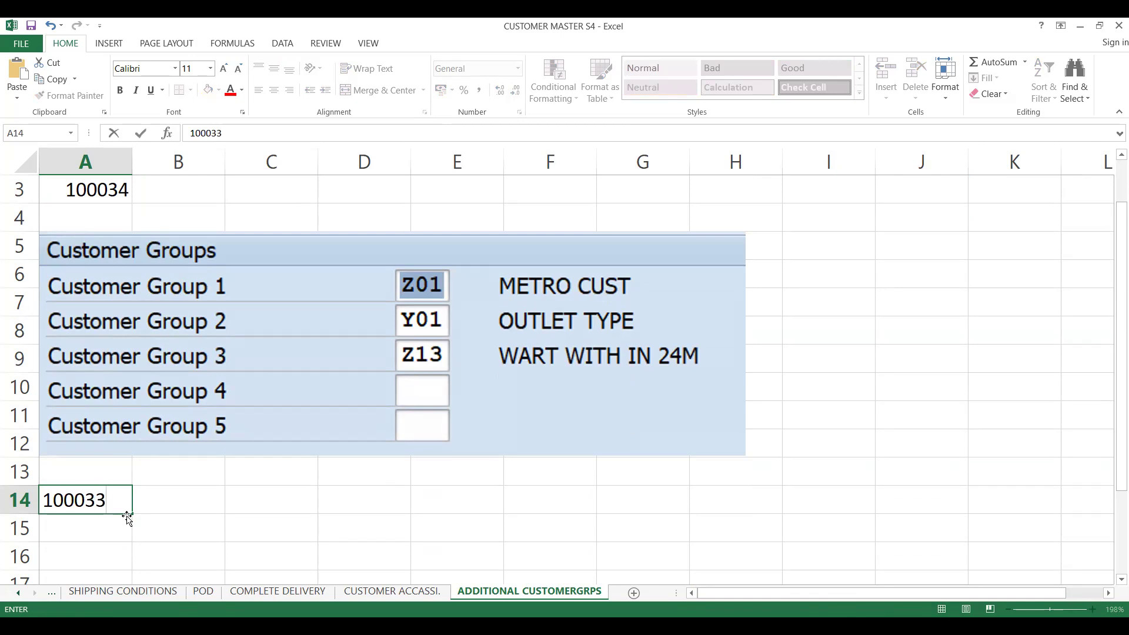
{"action": "left_click", "coordinate": [113, 537]}
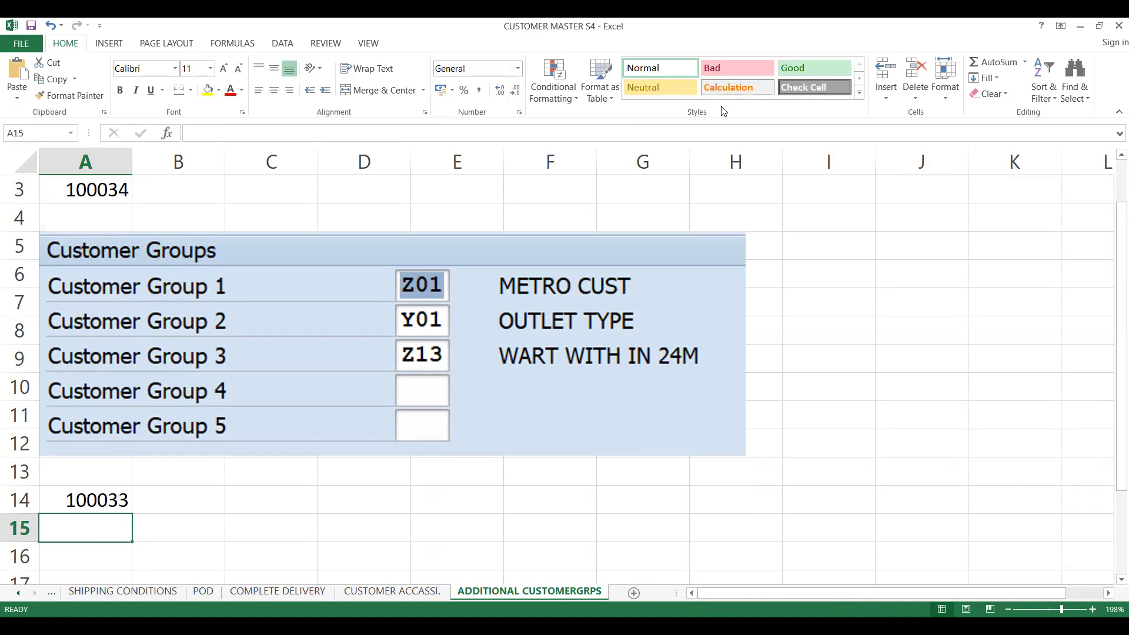
- Switch back to SAP and open another customer business partner by entering its number
{"action": "key", "text": "alt+Tab"}
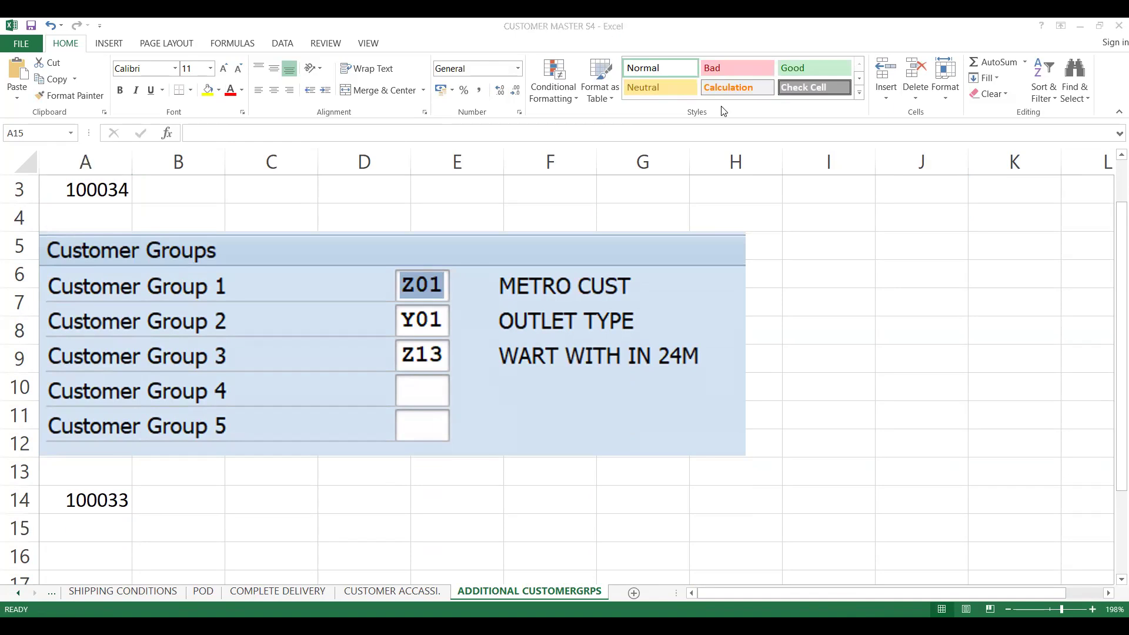
{"action": "key", "text": "alt+Tab"}
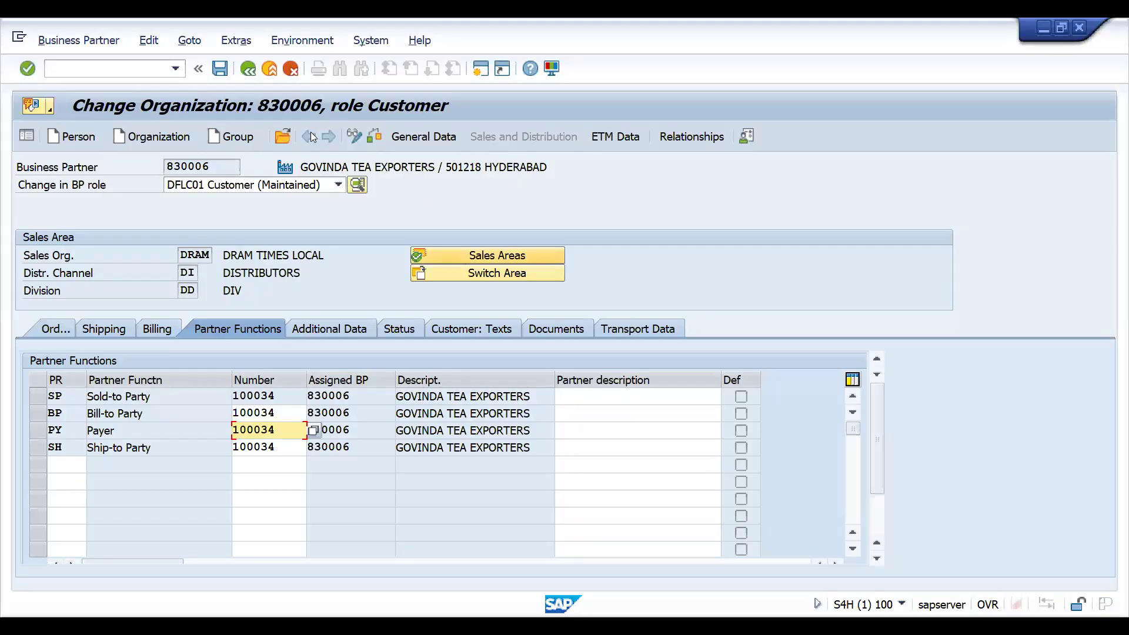
{"action": "key", "text": "Return"}
{"action": "key", "text": "shift+F5"}
{"action": "left_click", "coordinate": [649, 392]}
{"action": "left_click", "coordinate": [649, 399]}
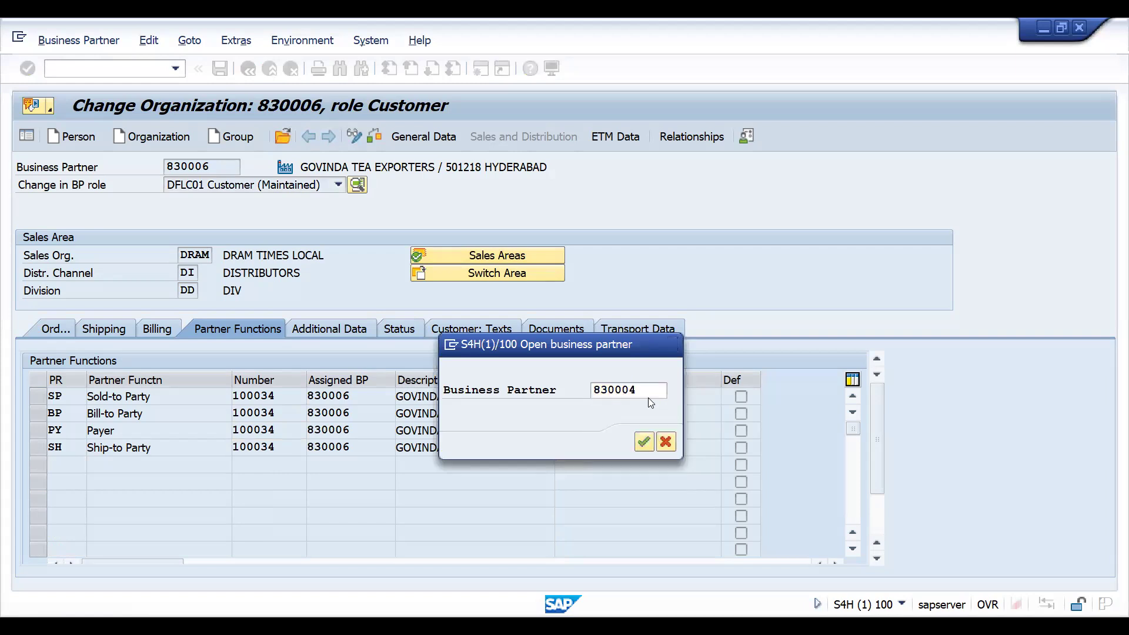
{"action": "key", "text": "Return"}
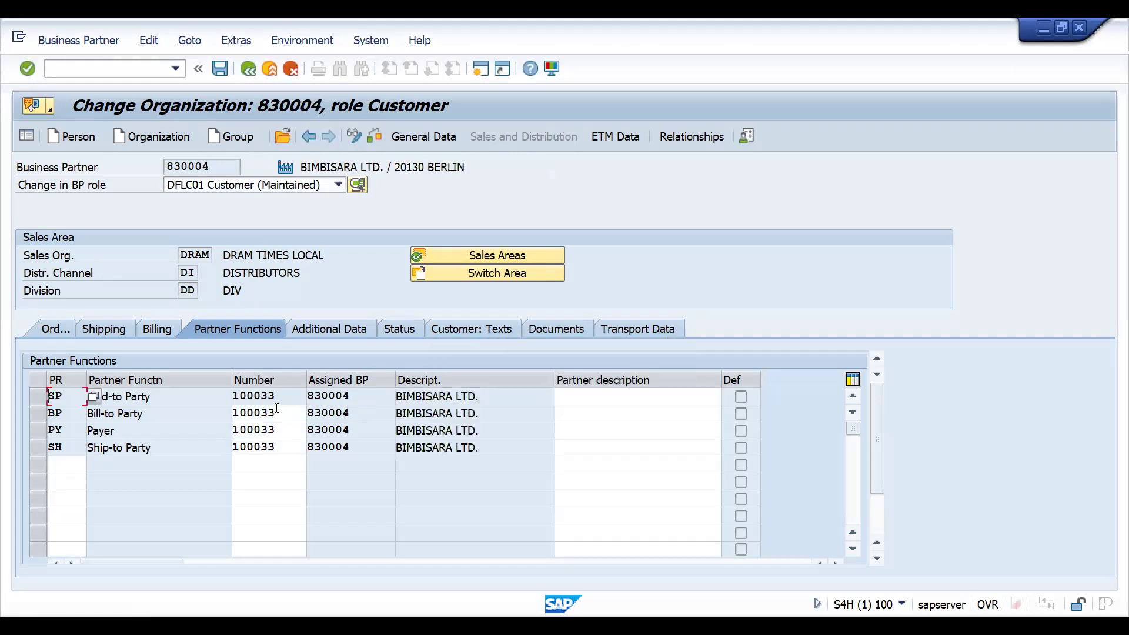
- Select the partner's bill-to number and view its customer groups on the Additional Data tab
{"action": "left_click", "coordinate": [277, 412]}
{"action": "double_click", "coordinate": [276, 412]}
{"action": "left_click", "coordinate": [277, 412]}
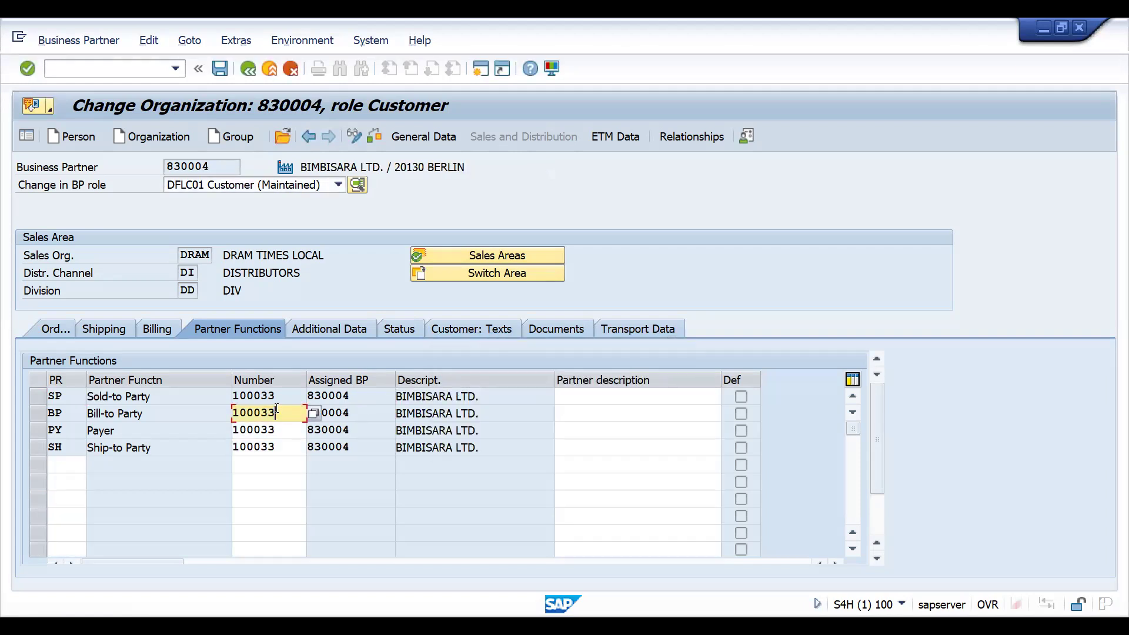
{"action": "left_click", "coordinate": [348, 330]}
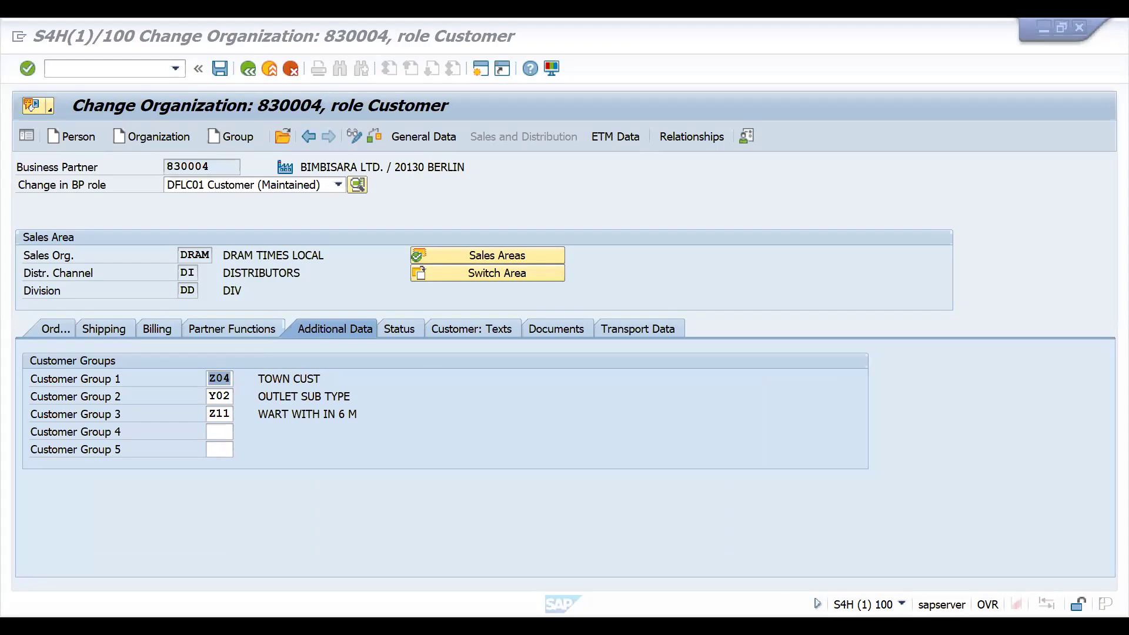
- Switch to the Excel workbook and paste the second customer's screenshot at cell A15
{"action": "key", "text": "alt+Tab"}
{"action": "key", "text": "Up"}
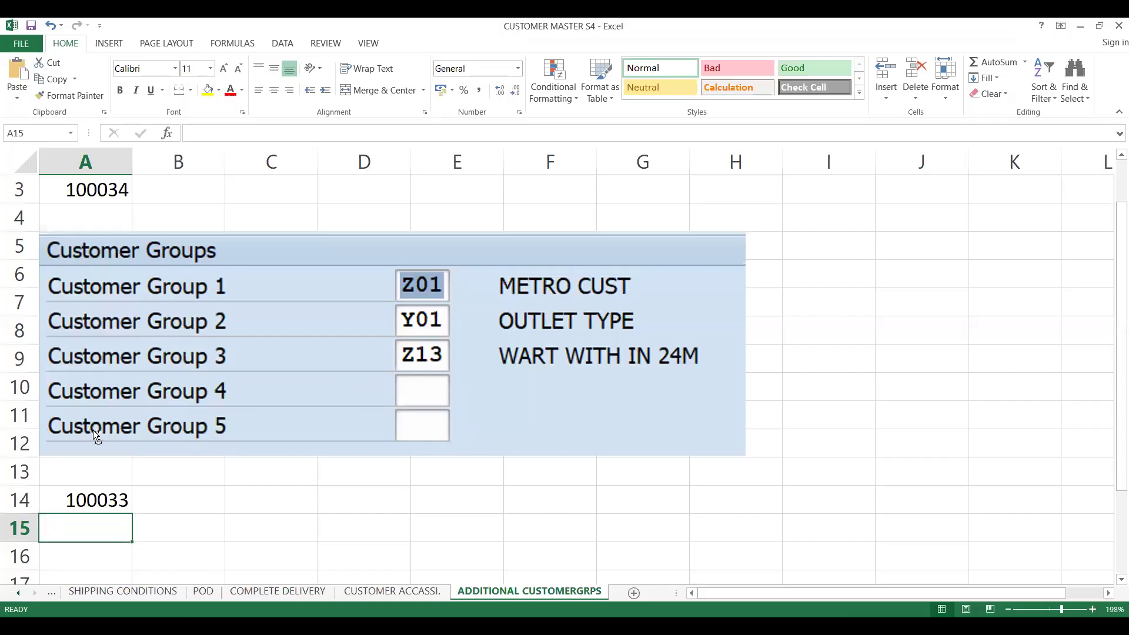
{"action": "key", "text": "ctrl+v"}
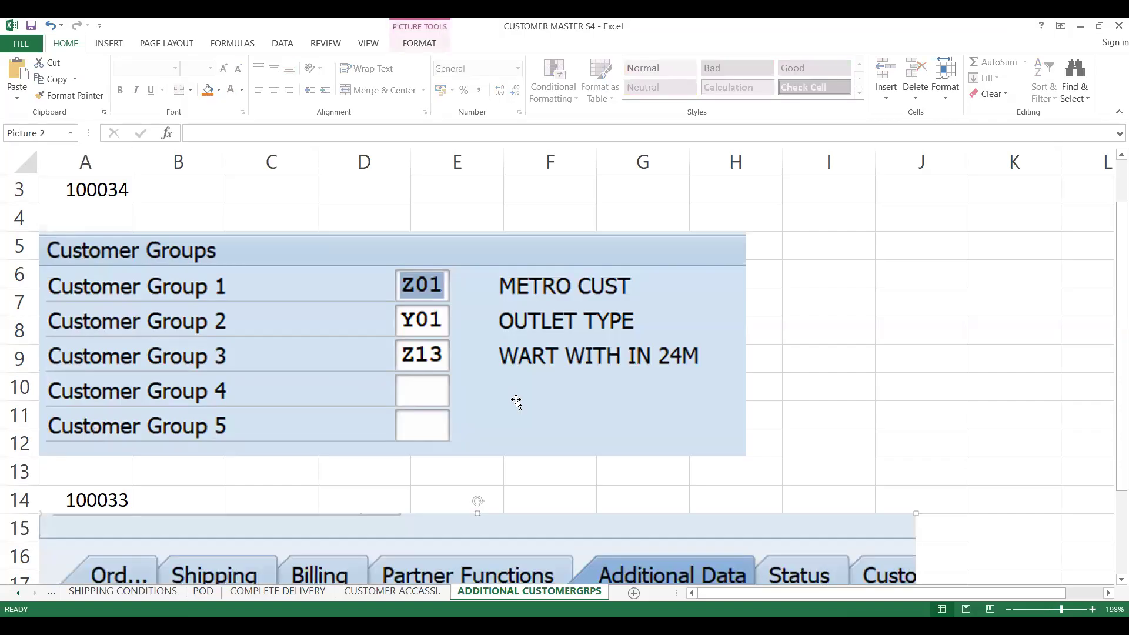
- Shrink the second customer's pasted screenshot to about two-thirds of its original width
{"action": "left_click", "coordinate": [880, 405]}
{"action": "key", "text": "Down"}
{"action": "key", "text": "Down"}
{"action": "key", "text": "Down"}
{"action": "key", "text": "Down"}
{"action": "key", "text": "Down"}
{"action": "key", "text": "Down"}
{"action": "key", "text": "Down"}
{"action": "key", "text": "Down"}
{"action": "key", "text": "Down"}
{"action": "key", "text": "Down"}
{"action": "key", "text": "Down"}
{"action": "key", "text": "Down"}
{"action": "key", "text": "Down"}
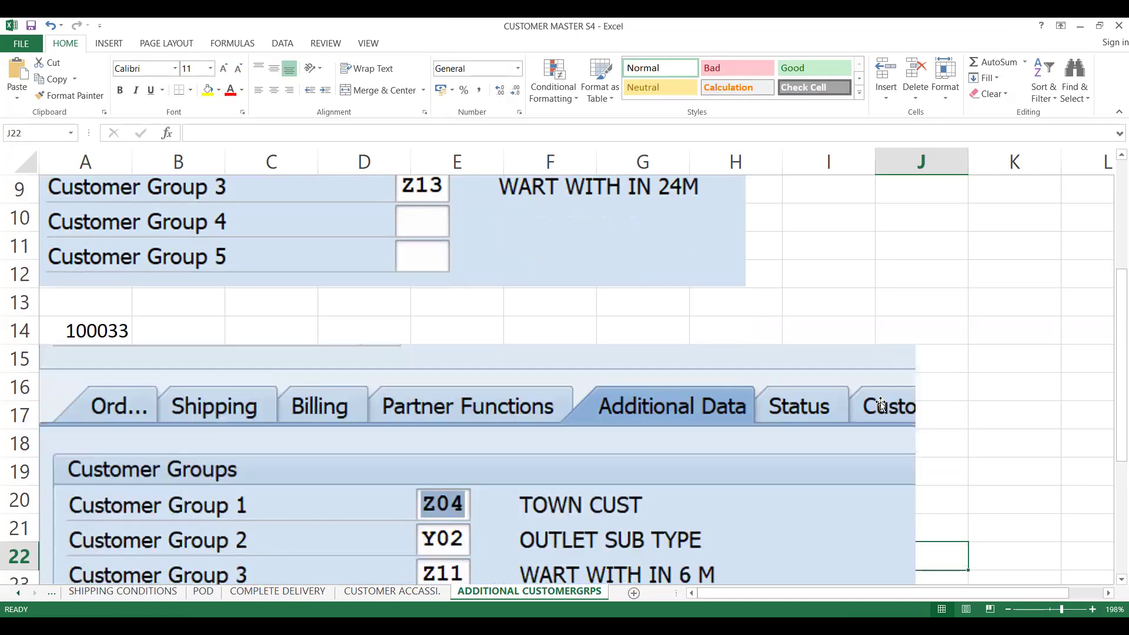
{"action": "left_click", "coordinate": [845, 464]}
{"action": "mouse_move", "coordinate": [844, 463]}
{"action": "left_mouse_down"}
{"action": "mouse_move", "coordinate": [929, 468]}
{"action": "mouse_move", "coordinate": [839, 468]}
{"action": "left_mouse_up"}
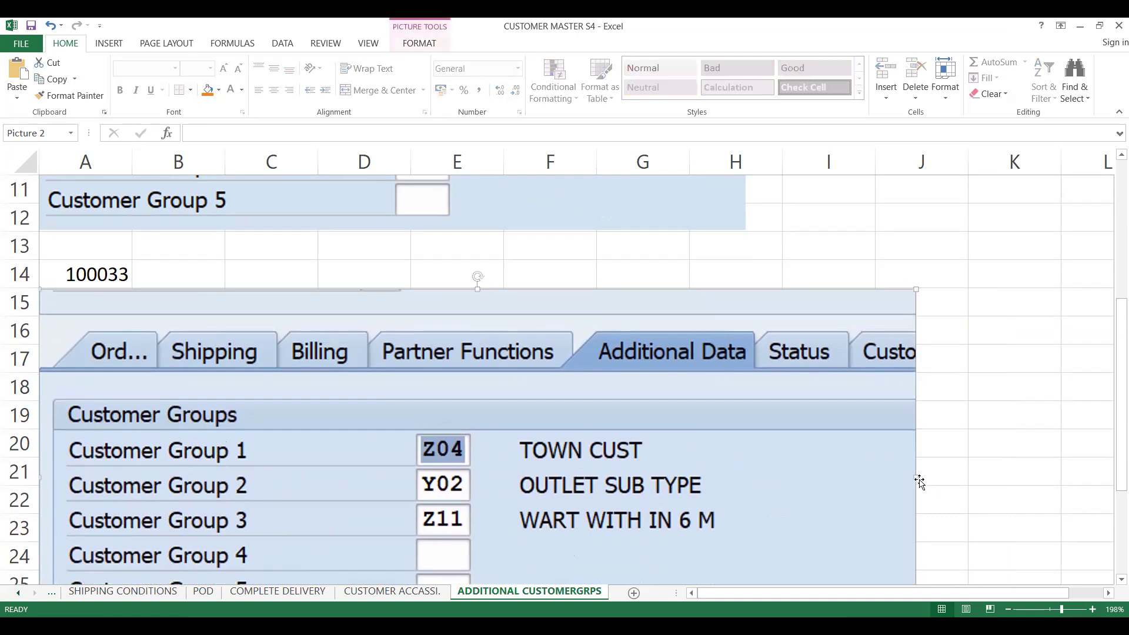
{"action": "left_click_drag", "start_coordinate": [915, 476], "coordinate": [619, 475]}
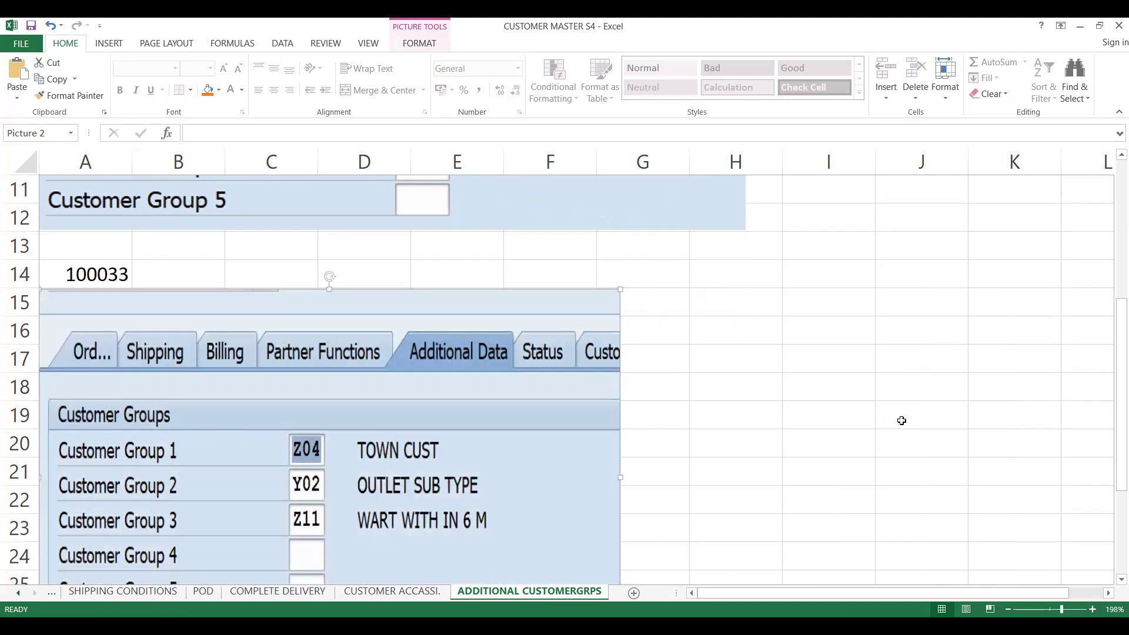
- Narrow the first customer's screenshot to about the same width as the second one
{"action": "left_click_drag", "start_coordinate": [1111, 404], "coordinate": [1112, 309]}
{"action": "left_click", "coordinate": [658, 333]}
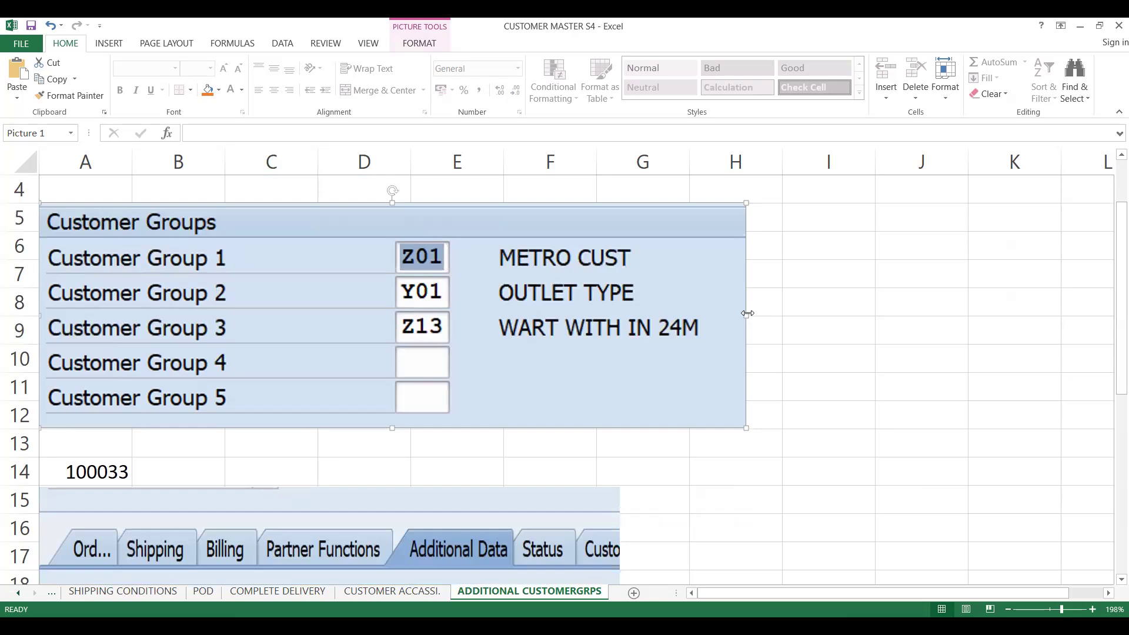
{"action": "left_click_drag", "start_coordinate": [746, 314], "coordinate": [635, 315]}
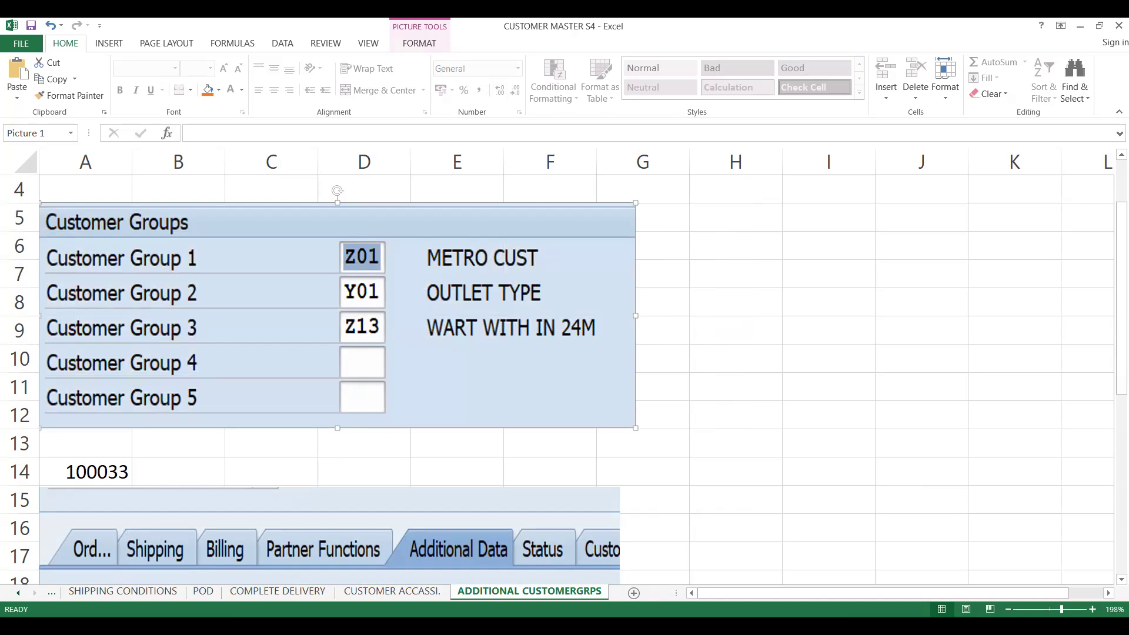
{"action": "left_click", "coordinate": [994, 457]}
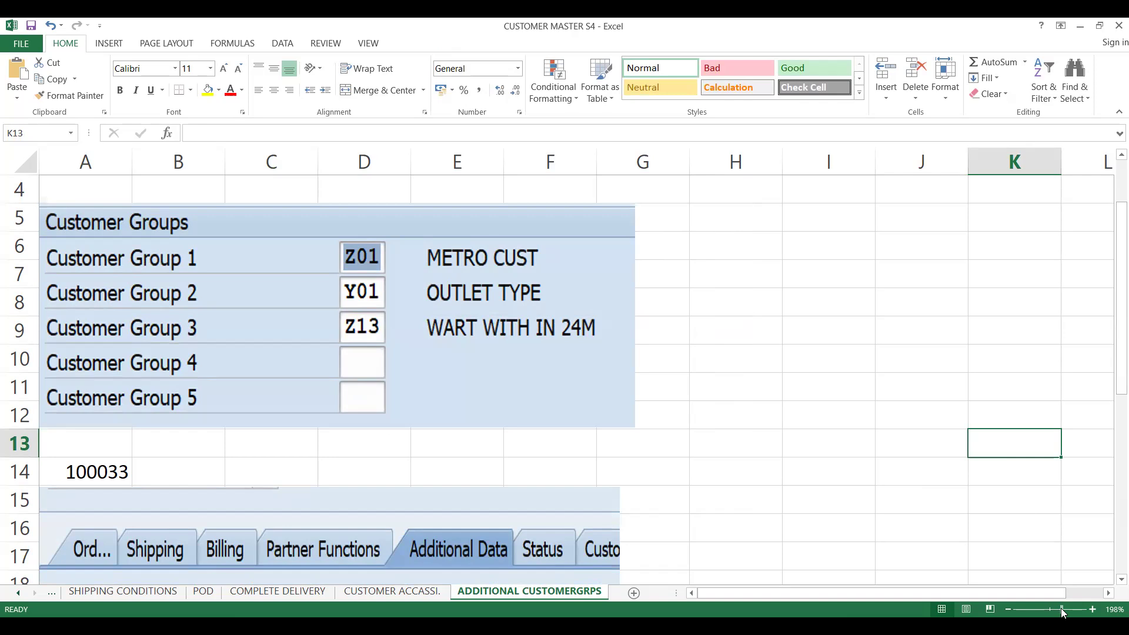
- Switch to SAP and start transaction VK11 to create condition records
{"action": "left_click_drag", "start_coordinate": [1061, 608], "coordinate": [1055, 611]}
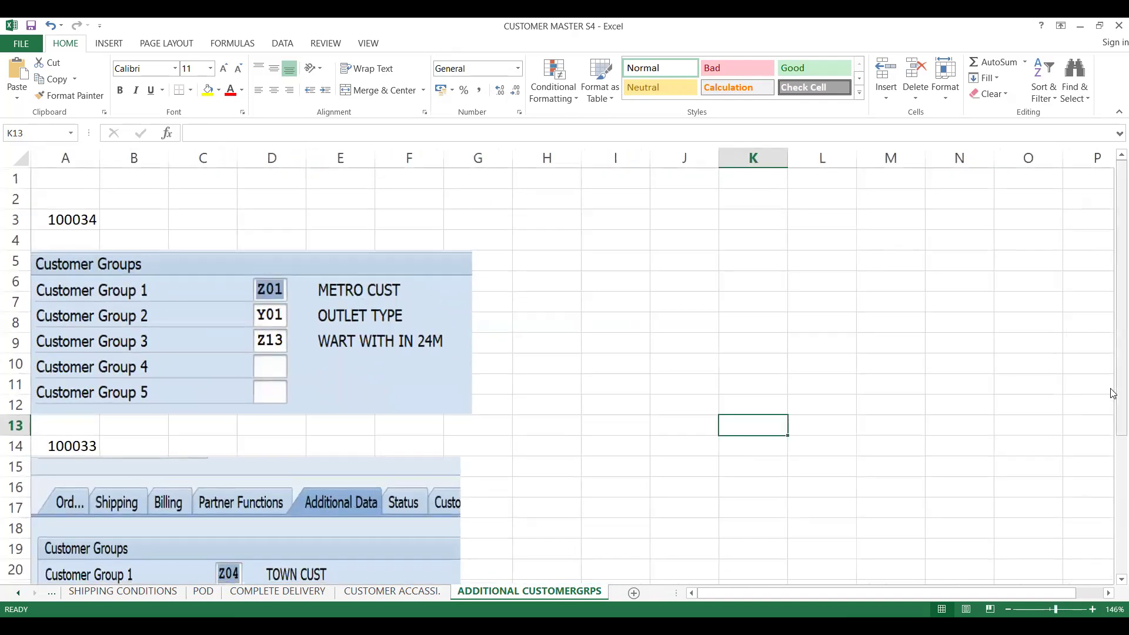
{"action": "scroll", "coordinate": [1113, 412], "scroll_direction": "down", "scroll_amount": 3}
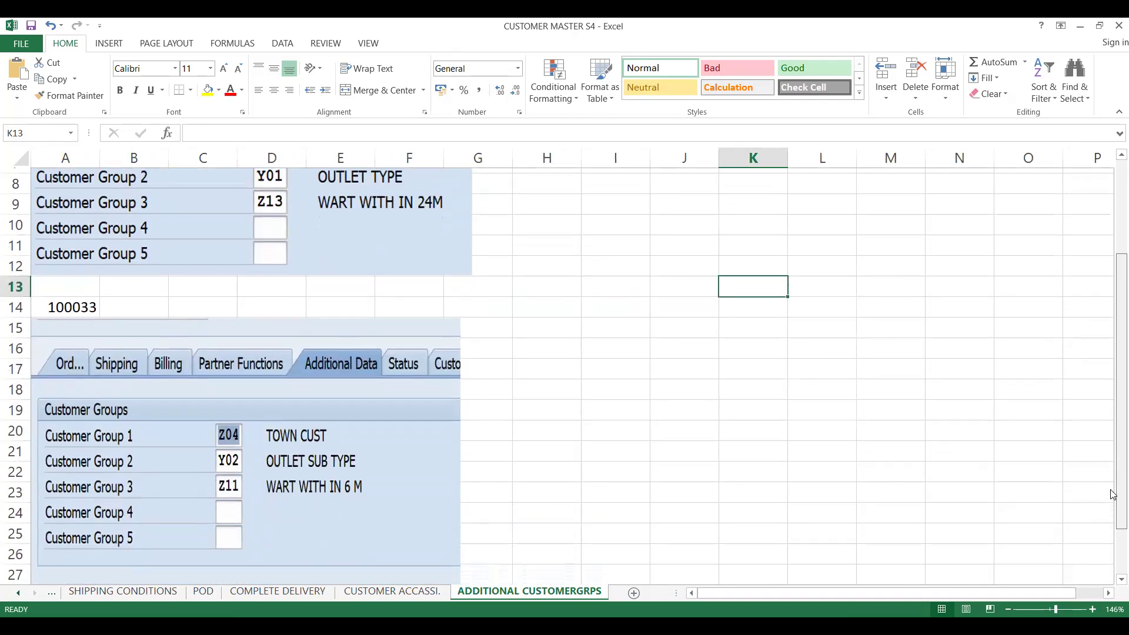
{"action": "left_click_drag", "start_coordinate": [1113, 493], "coordinate": [1112, 475]}
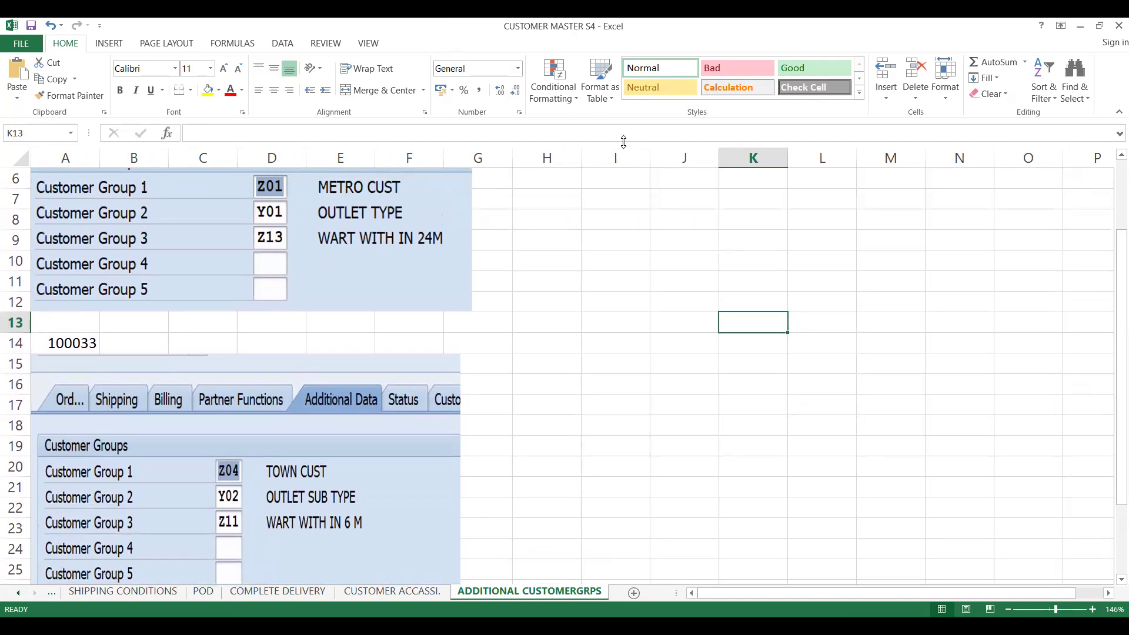
{"action": "key", "text": "alt+Tab"}
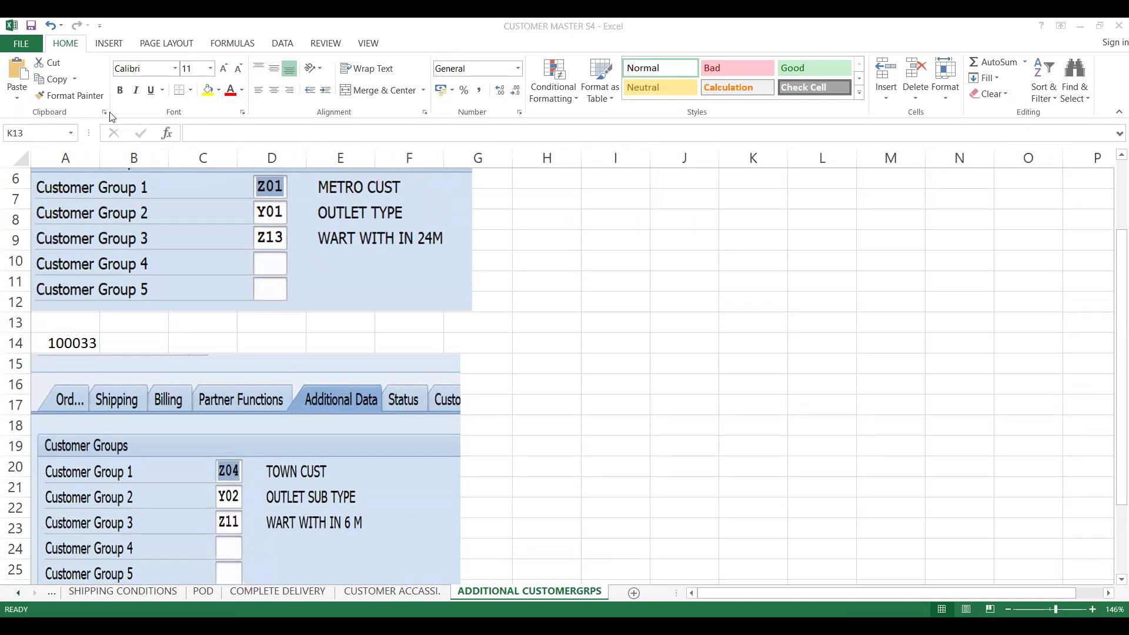
{"action": "key", "text": "alt+Tab"}
{"action": "left_click", "coordinate": [88, 68]}
{"action": "type", "text": "/NVK"}
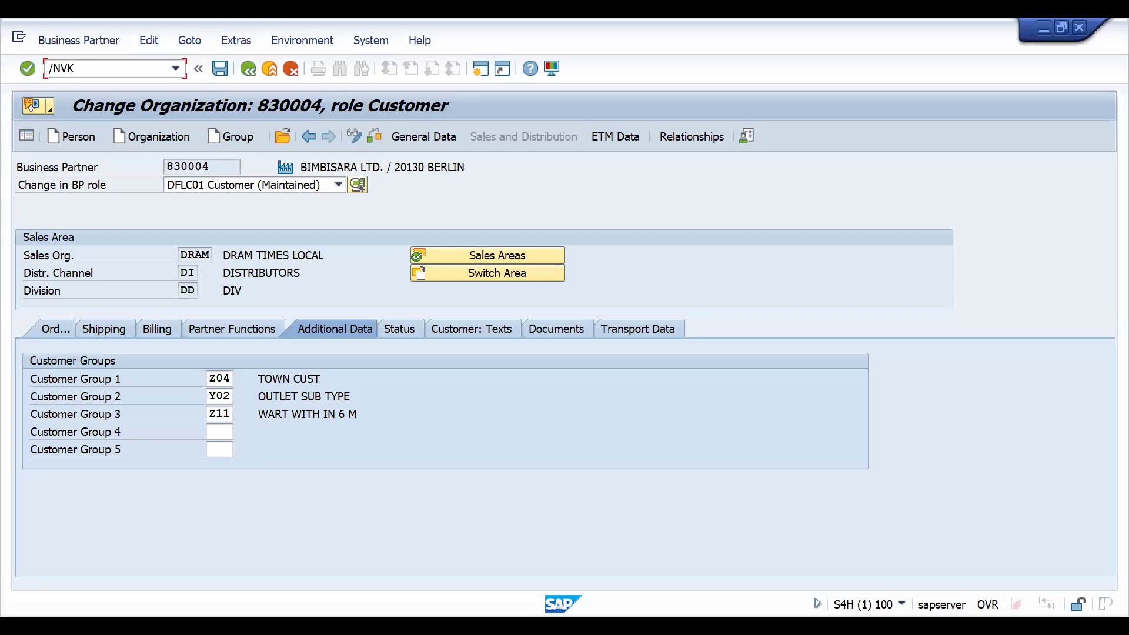
{"action": "type", "text": "11"}
{"action": "key", "text": "Return"}
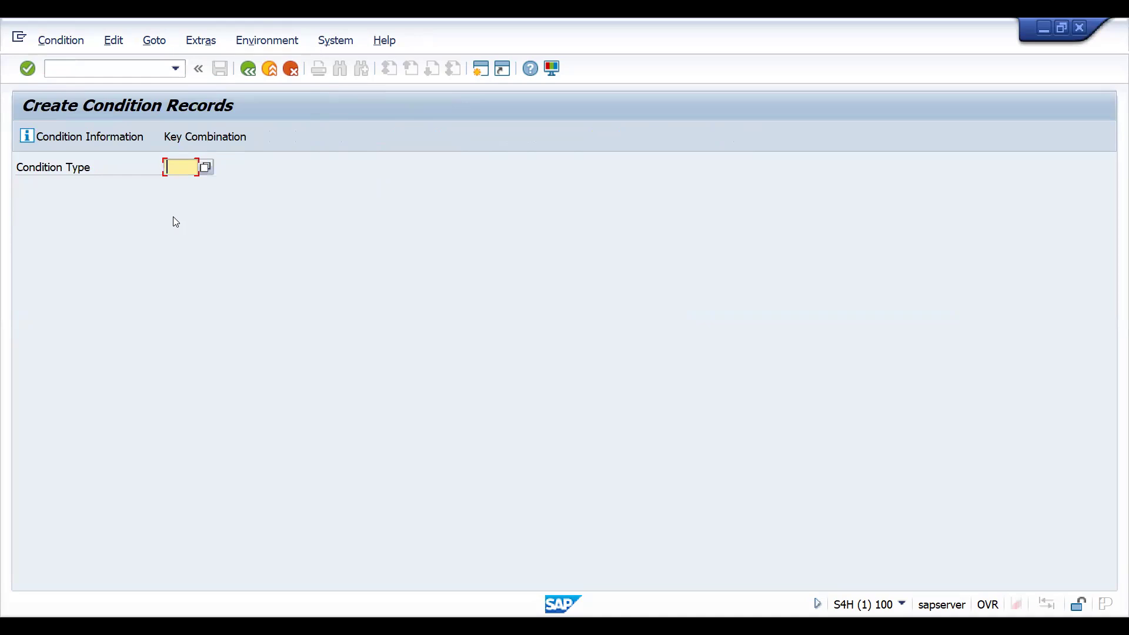
- Enter condition type CUGP and accept the MULTI CRITERILA DISCOUNTS key combination
{"action": "type", "text": "C"}
{"action": "type", "text": "G"}
{"action": "key", "text": "BackSpace"}
{"action": "key", "text": "BackSpace"}
{"action": "type", "text": "CUGP"}
{"action": "key", "text": "Return"}
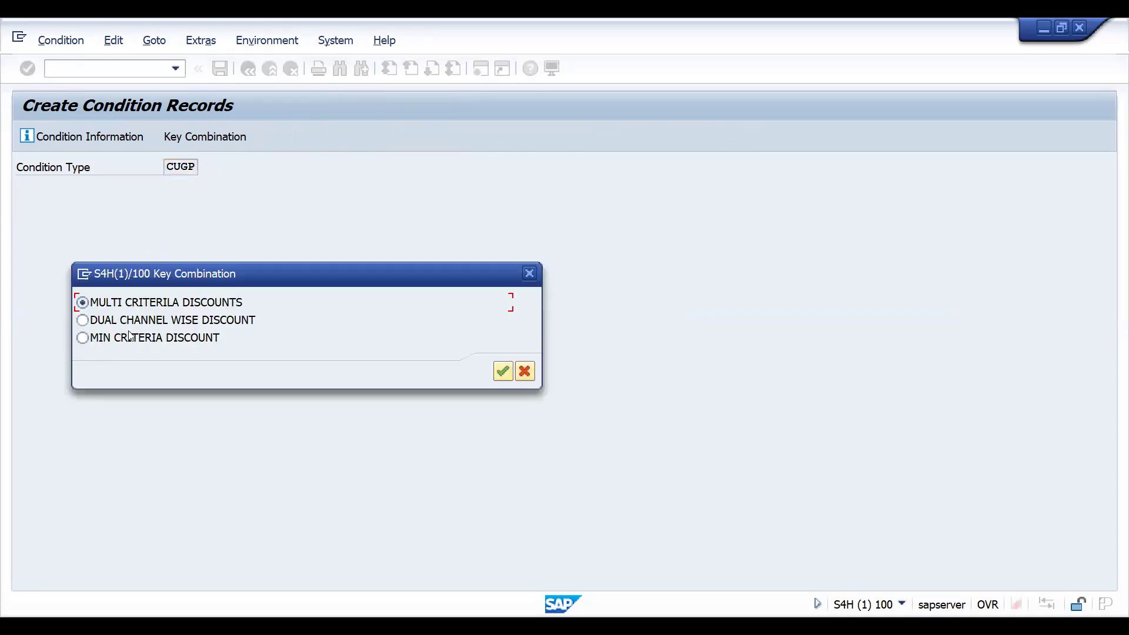
{"action": "key", "text": "Return"}
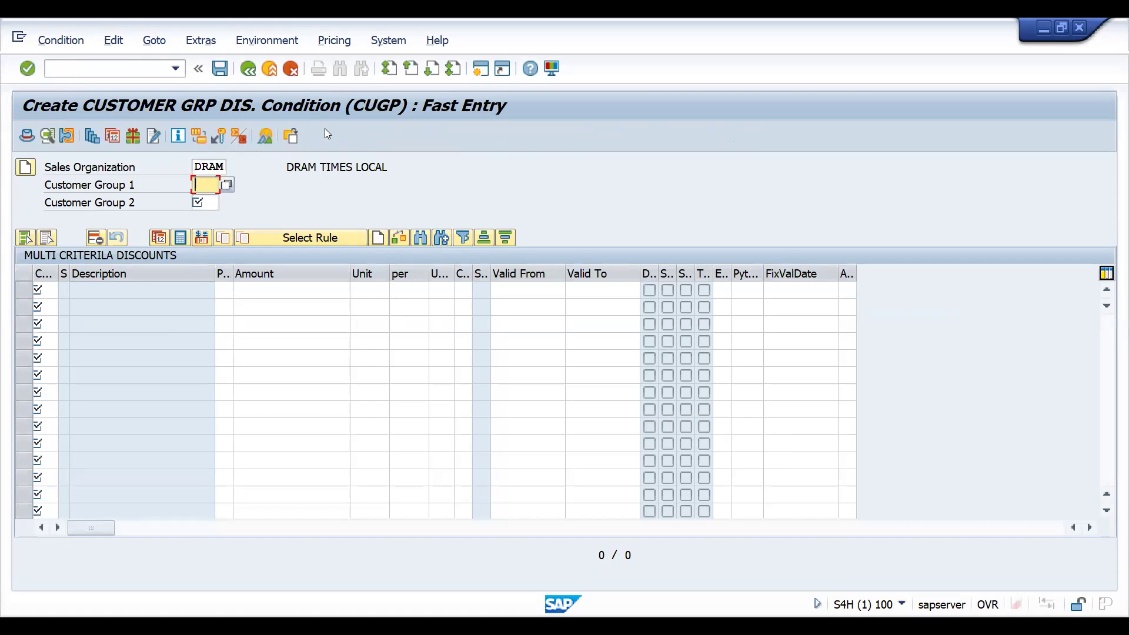
- Referring to the first customer's groups in the workbook, enter Z01 as Customer Group 1 and Y01 as Customer Group 2
{"action": "key", "text": "alt+Tab"}
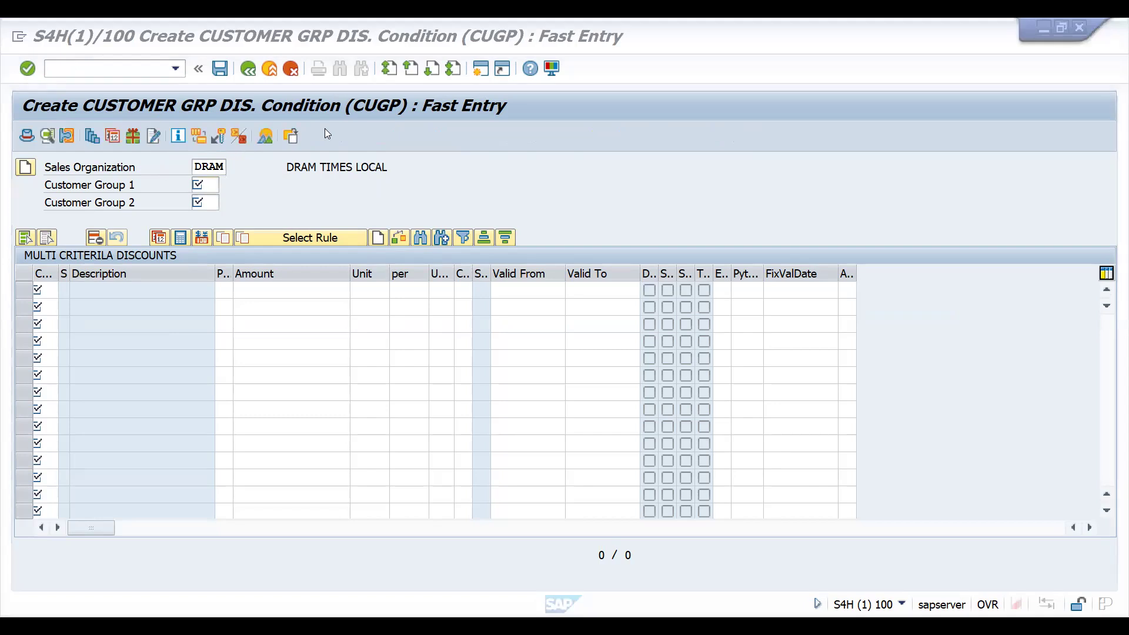
{"action": "key", "text": "alt+Tab"}
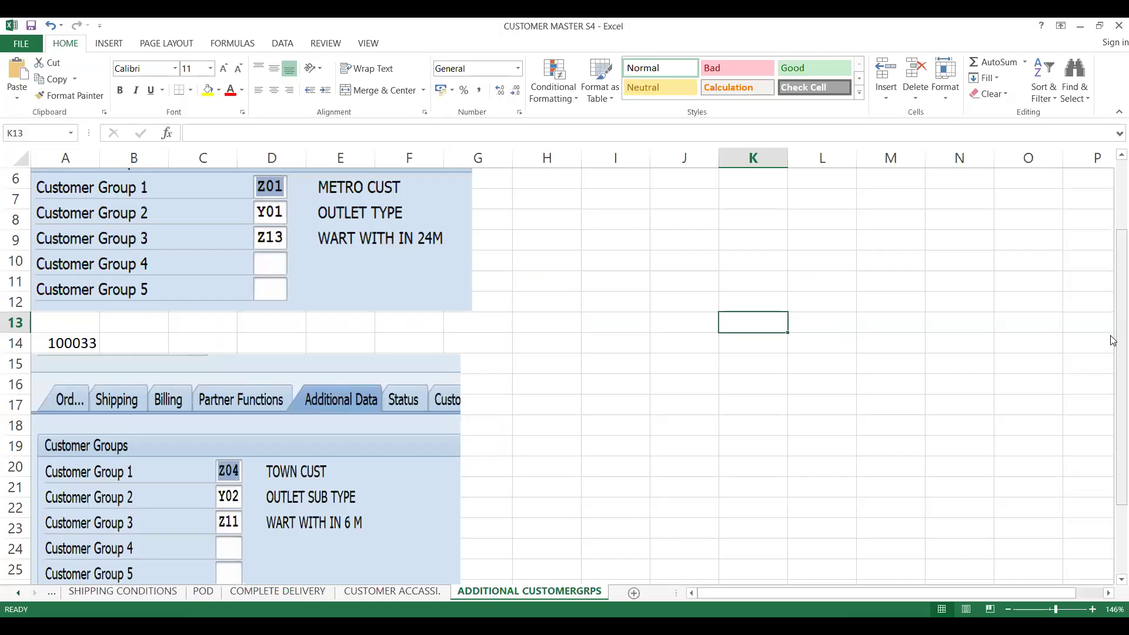
{"action": "left_click_drag", "start_coordinate": [1112, 340], "coordinate": [1112, 322]}
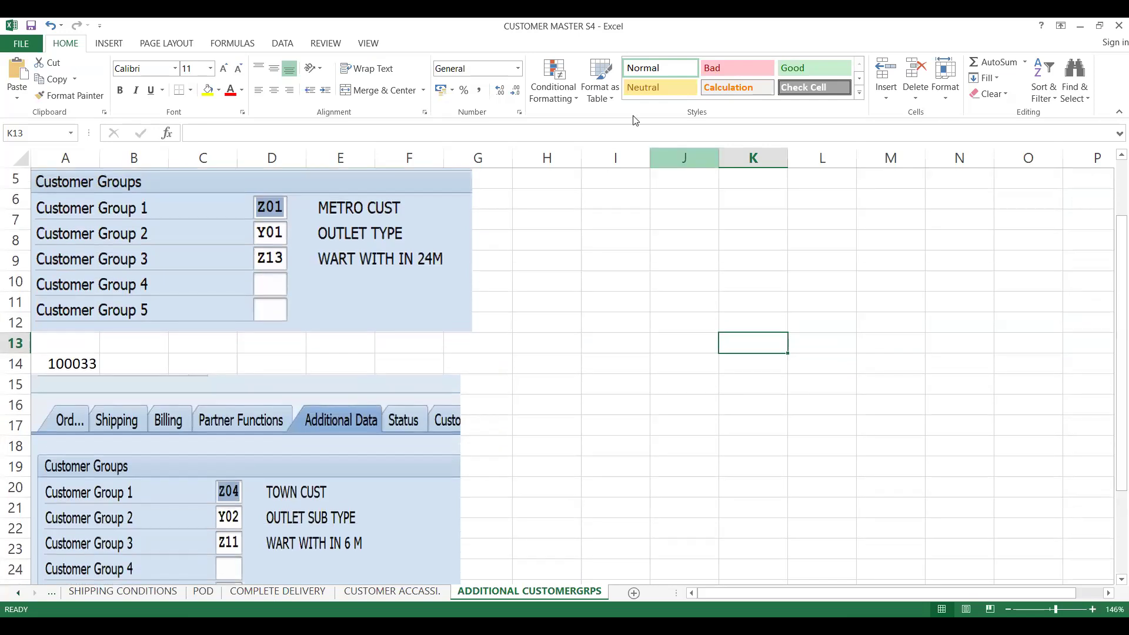
{"action": "key", "text": "alt+Tab"}
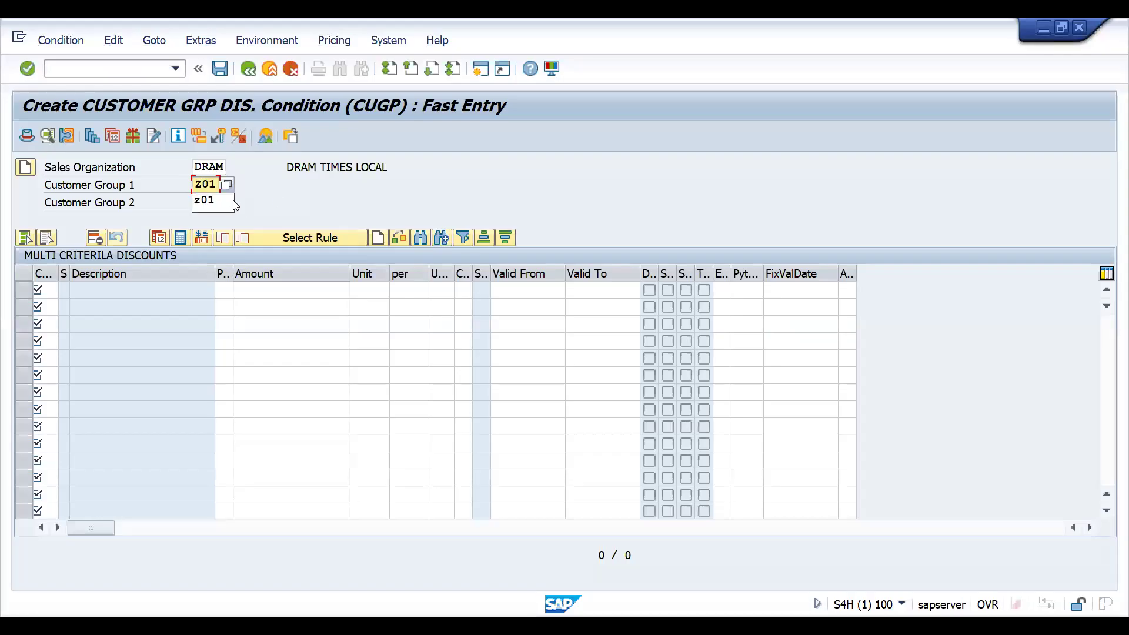
{"action": "left_click", "coordinate": [293, 199]}
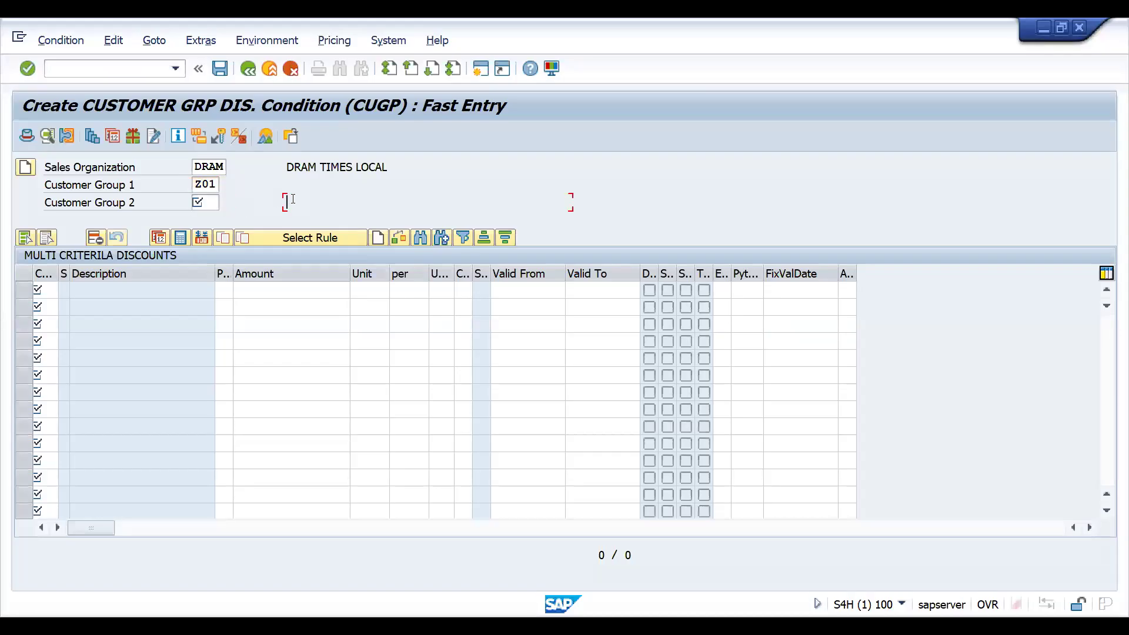
{"action": "left_click", "coordinate": [200, 202]}
{"action": "type", "text": "Y01"}
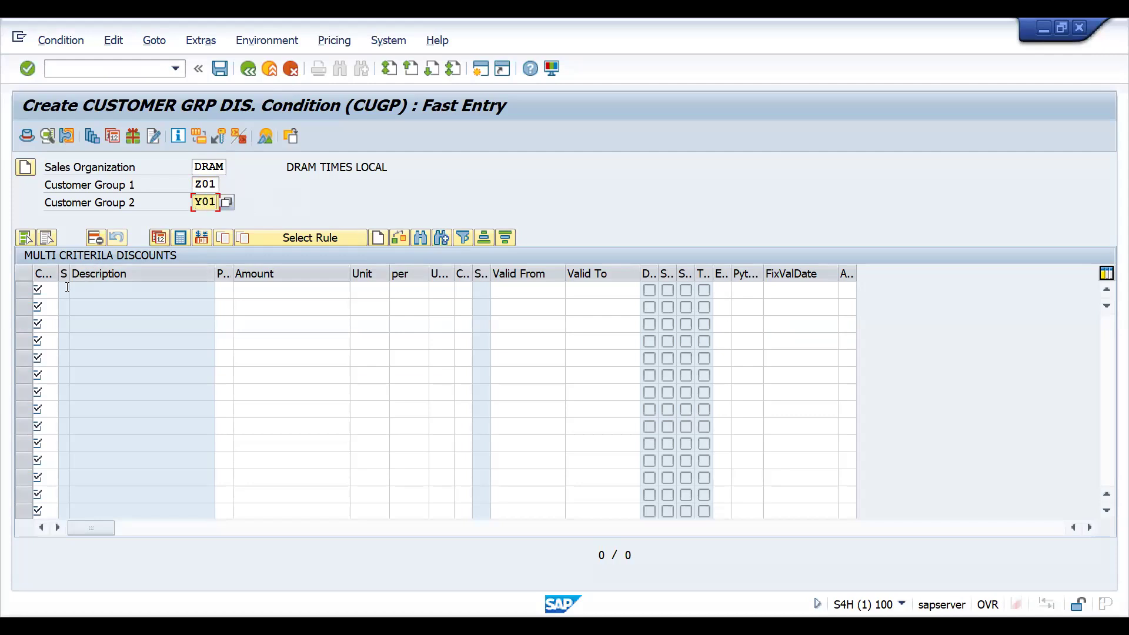
- Enter ZI3 as customer group 3 in the first condition row
{"action": "left_click", "coordinate": [39, 289]}
{"action": "type", "text": "Z1"}
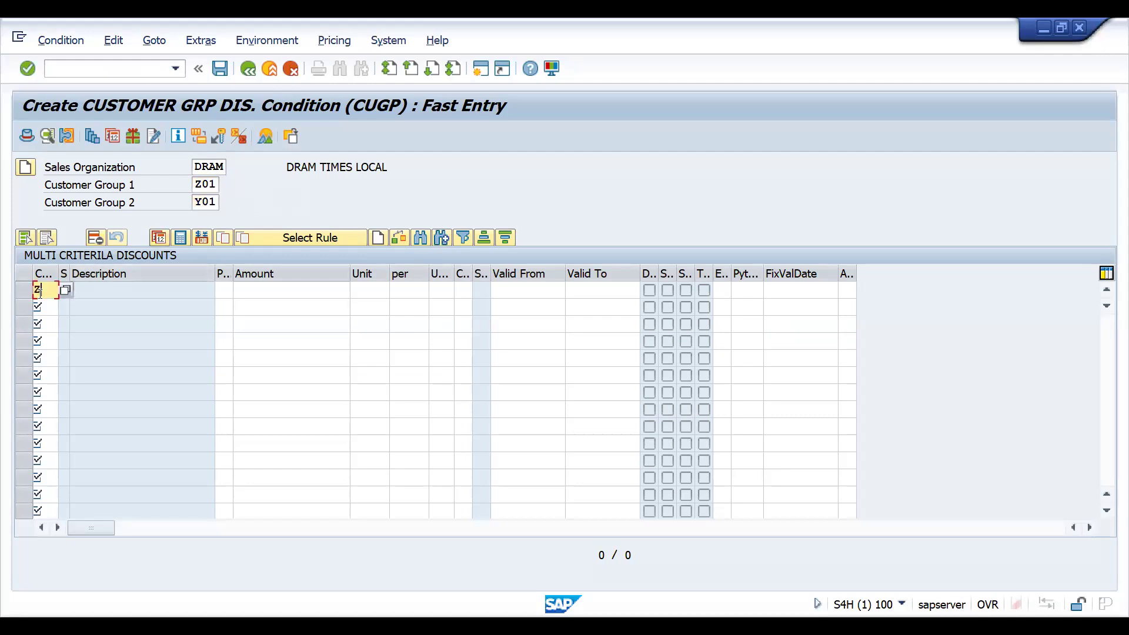
{"action": "type", "text": "3"}
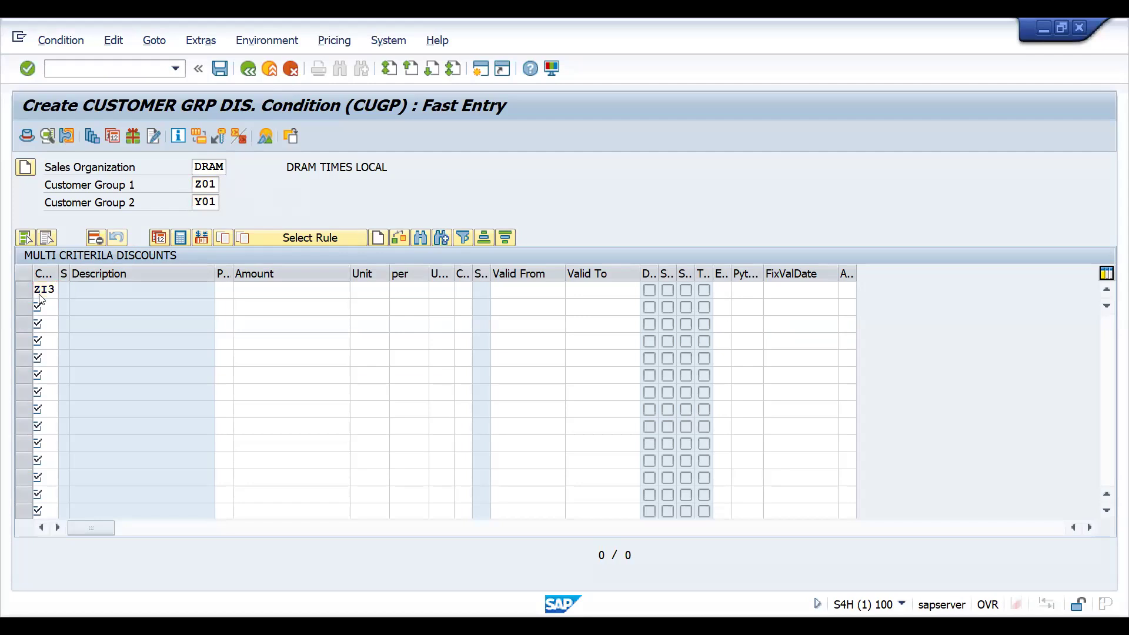
{"action": "key", "text": "Return"}
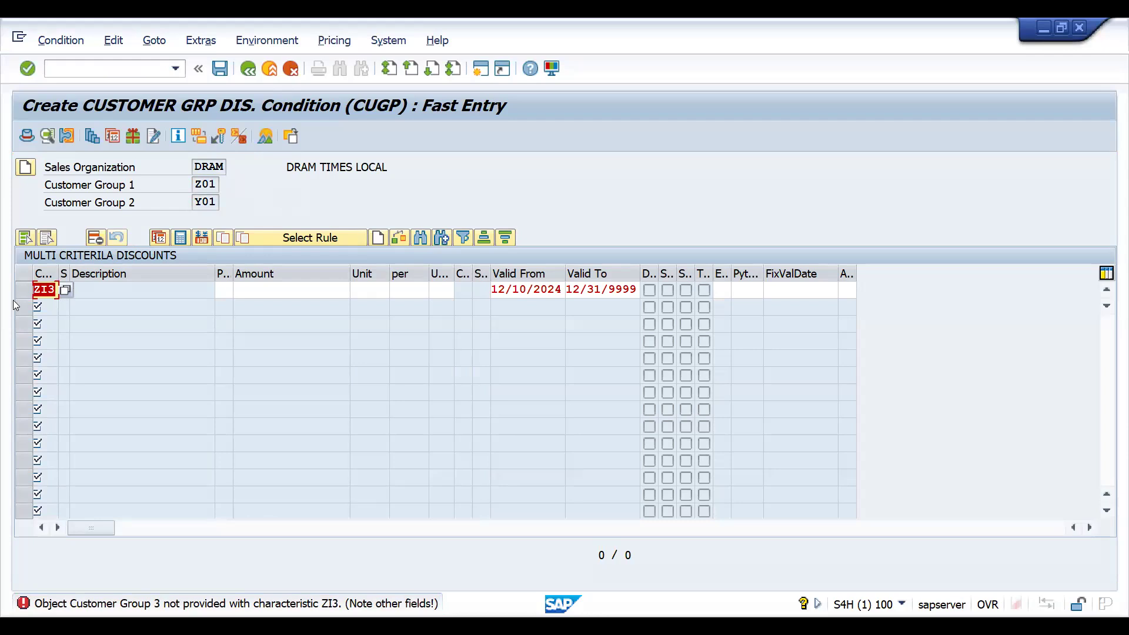
- Widen the Cust.Grp.3 column and pick Z13 from the customer group 3 value list for the first row
{"action": "left_click_drag", "start_coordinate": [59, 269], "coordinate": [146, 265]}
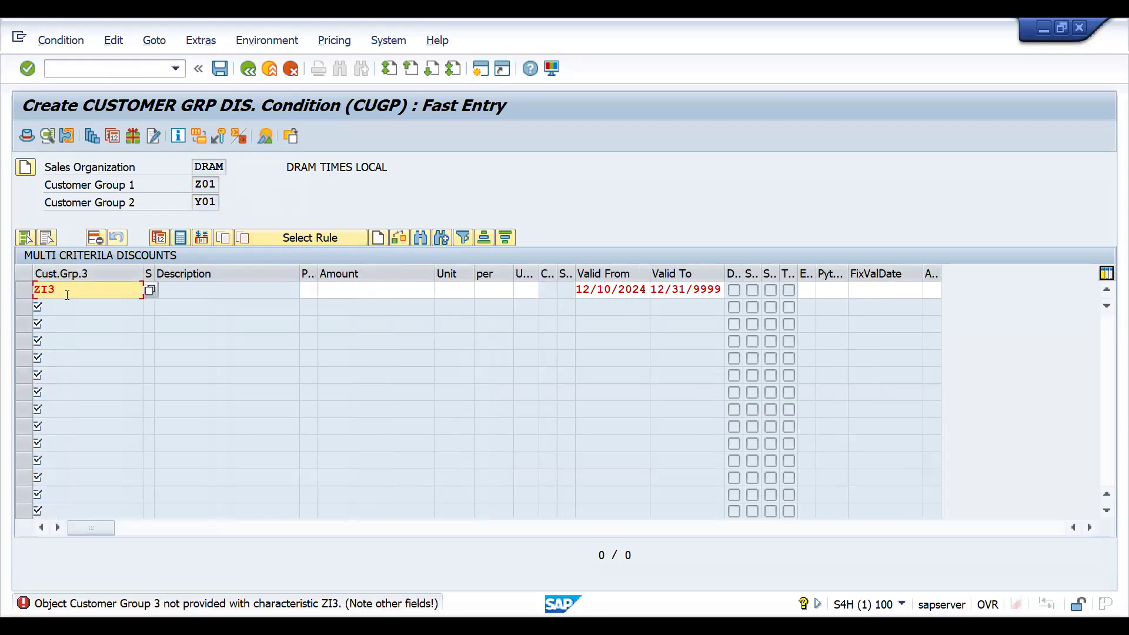
{"action": "left_click", "coordinate": [149, 290]}
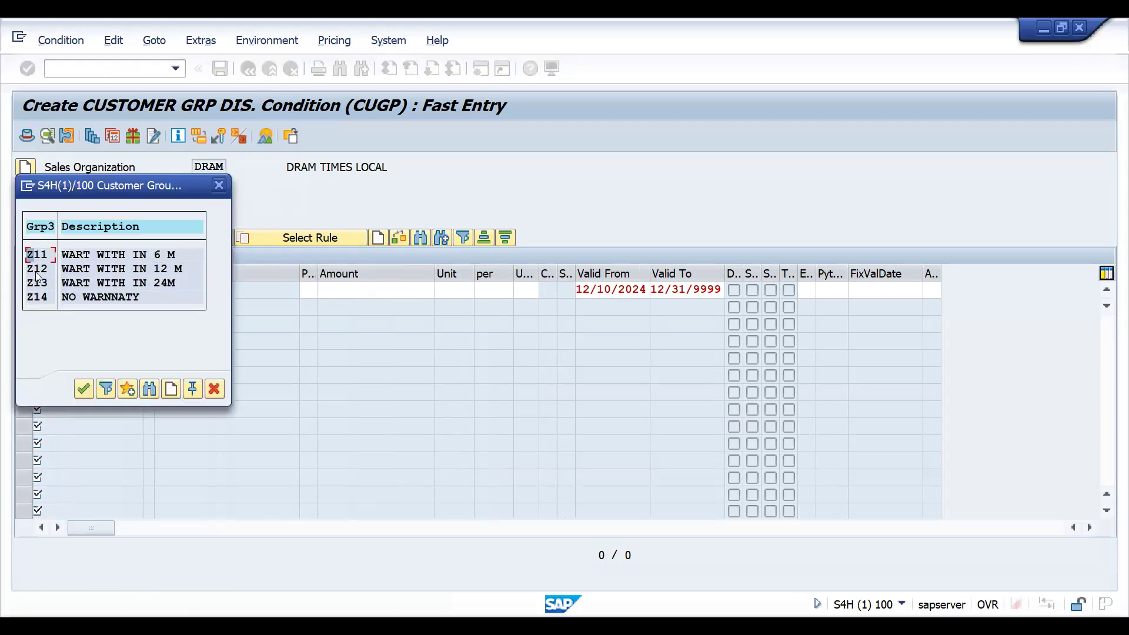
{"action": "double_click", "coordinate": [36, 282]}
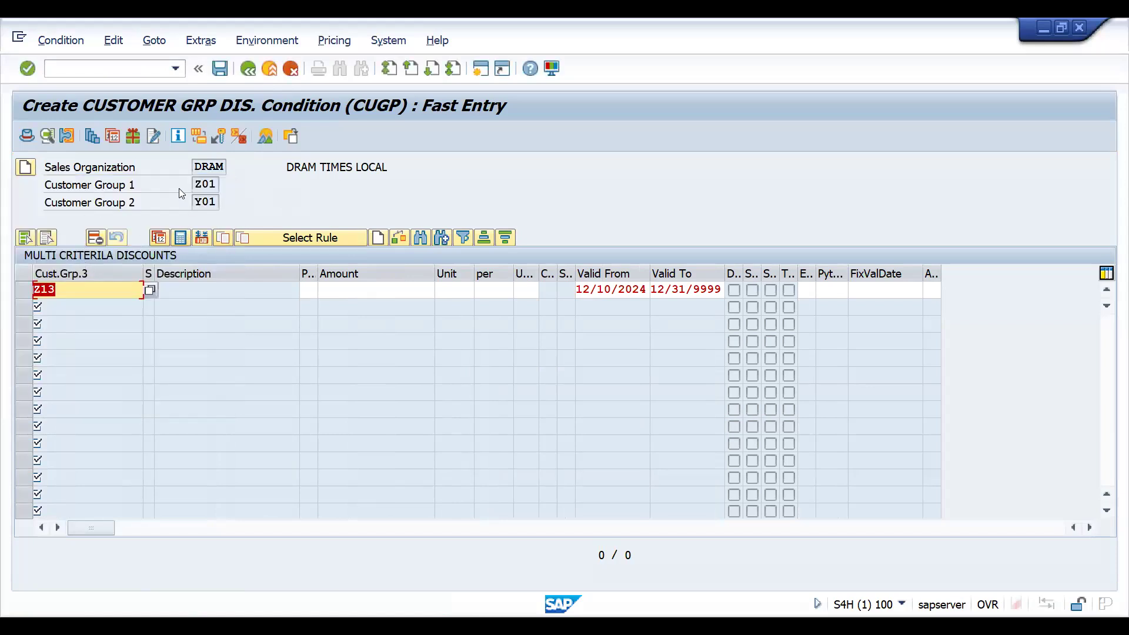
{"action": "left_click", "coordinate": [81, 288]}
{"action": "key", "text": "Return"}
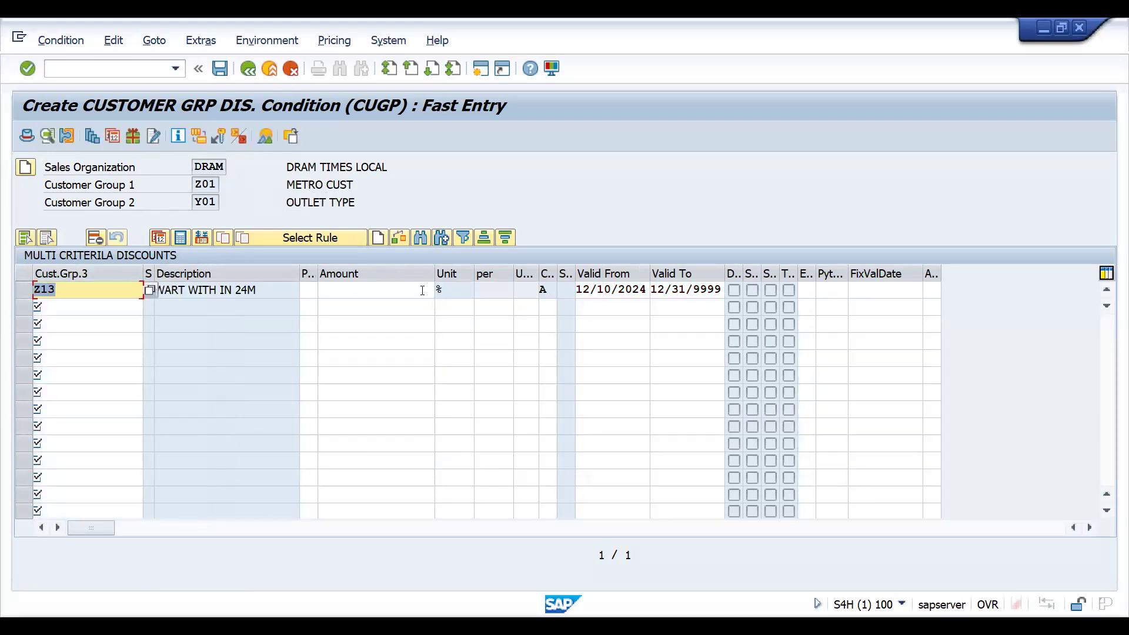
- Set the Z13 row's amount to 10 percent and save the condition record
{"action": "left_click", "coordinate": [422, 291]}
{"action": "type", "text": "10"}
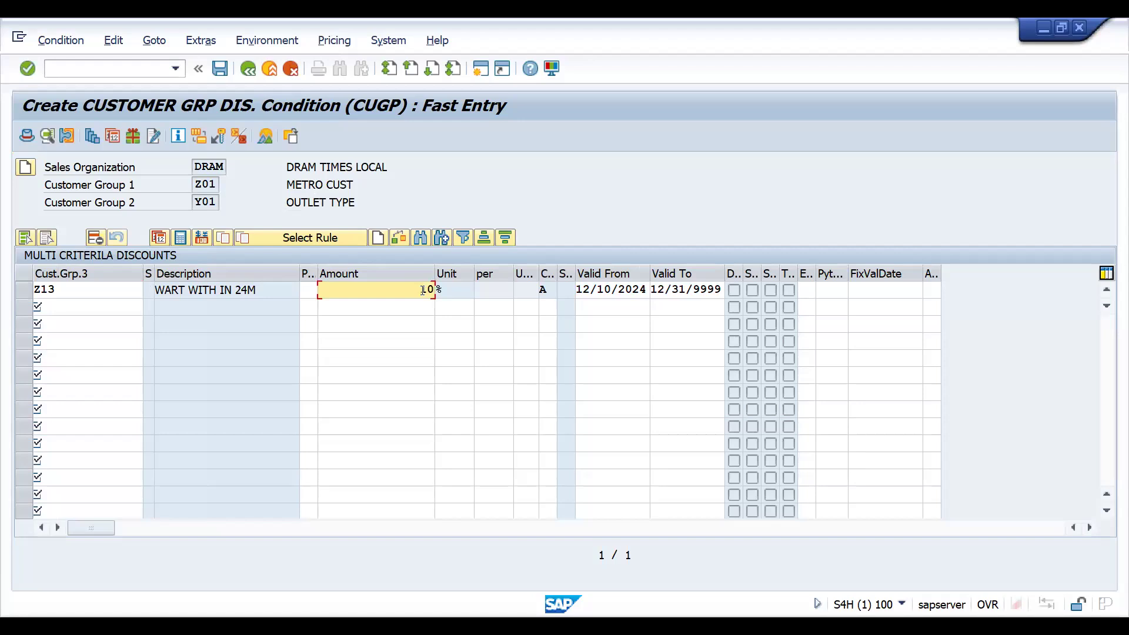
{"action": "key", "text": "Return"}
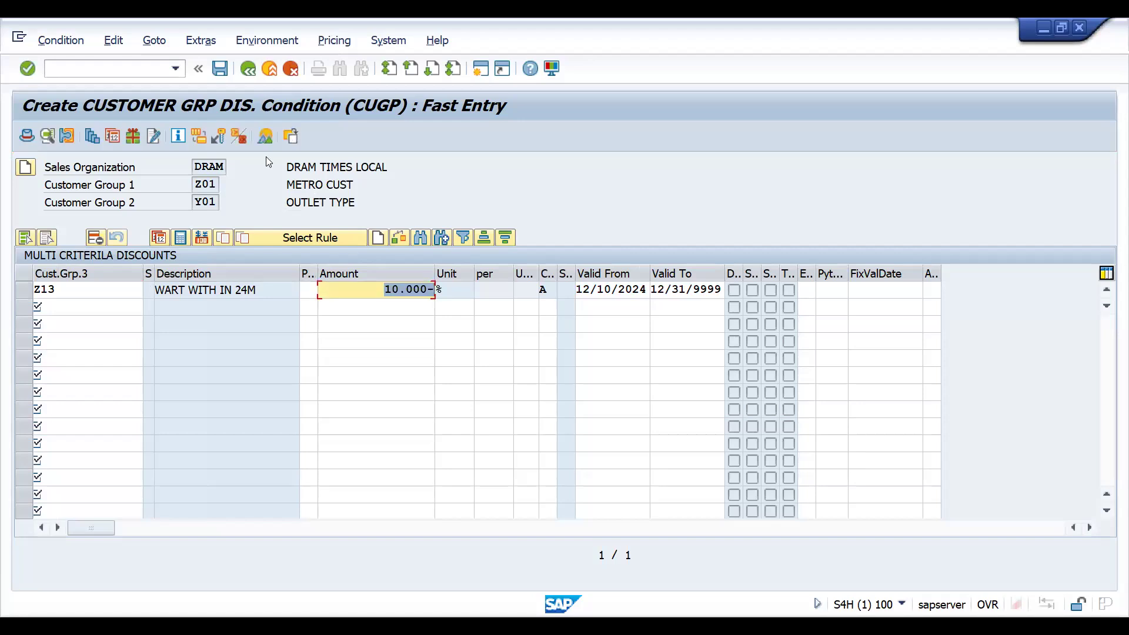
{"action": "left_click", "coordinate": [219, 67]}
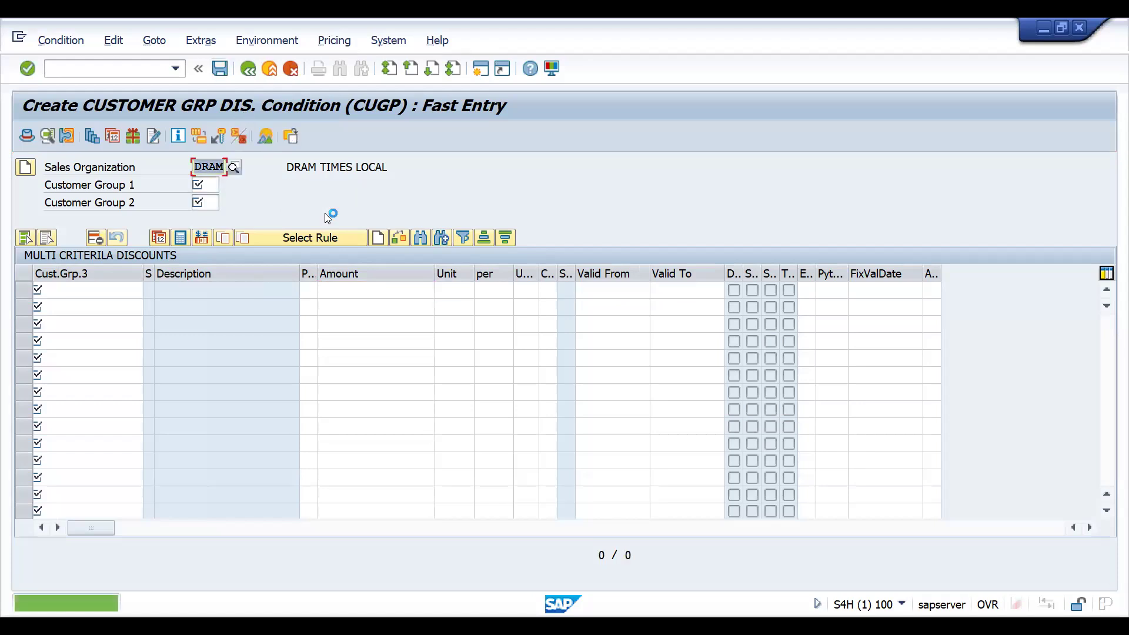
{"action": "left_click", "coordinate": [539, 19]}
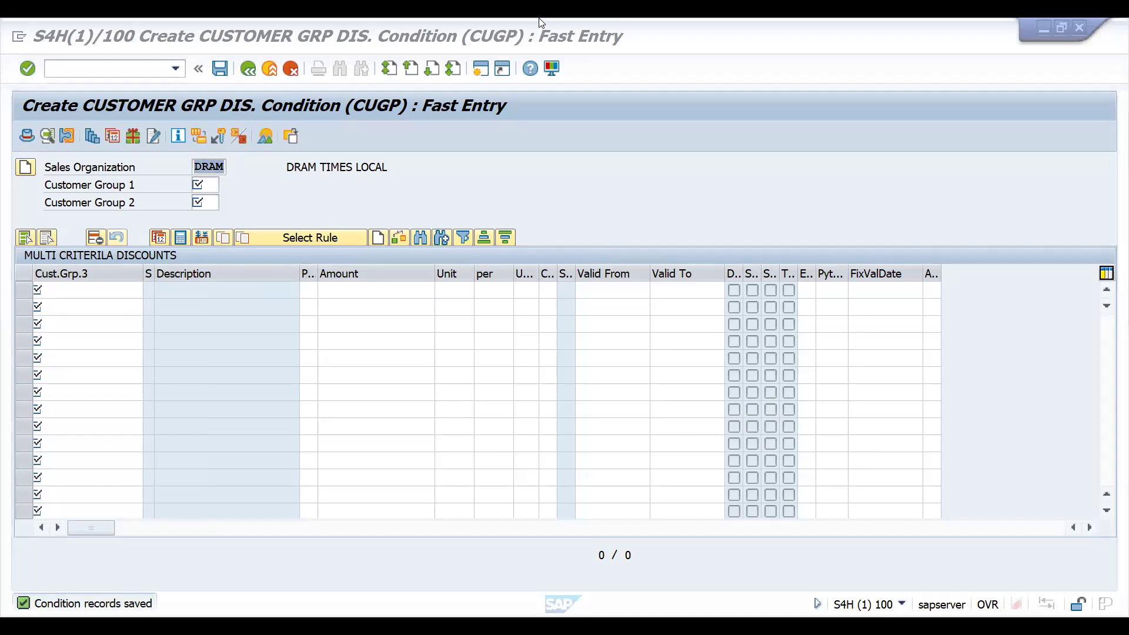
- Check the second customer's groups in the workbook and enter Z04 as Customer Group 1 for a new record
{"action": "key", "text": "alt+Tab"}
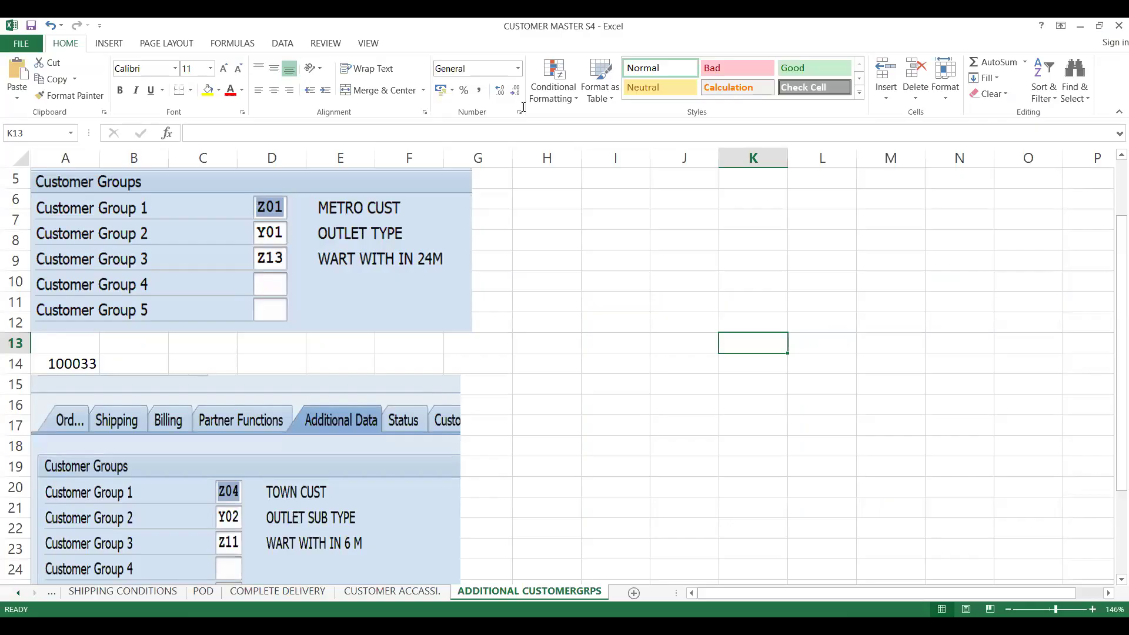
{"action": "key", "text": "alt+Tab"}
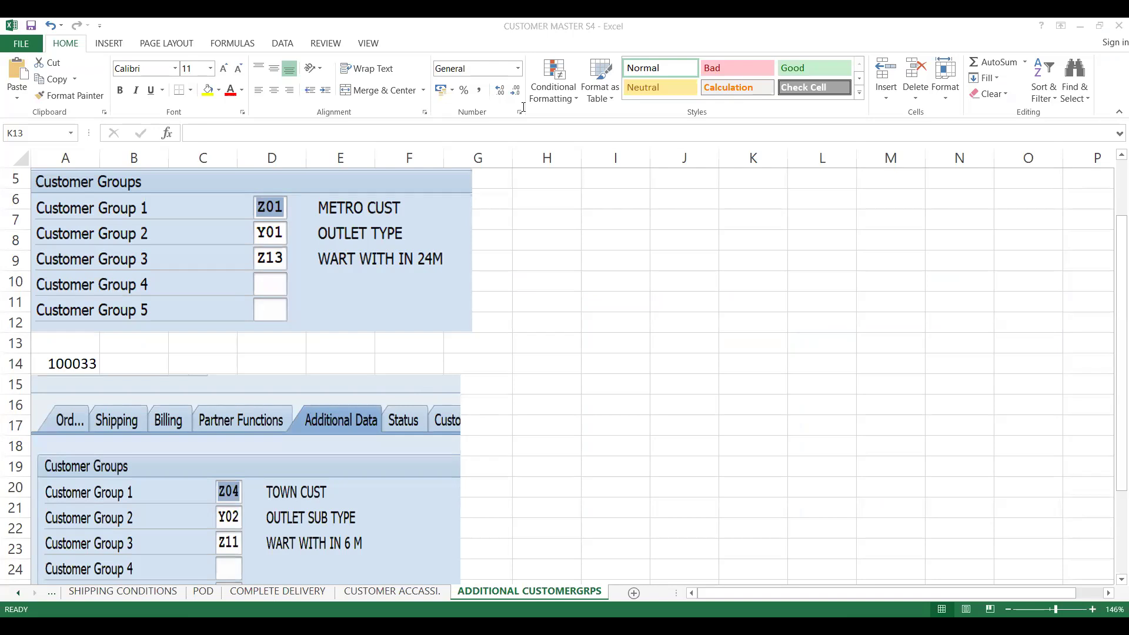
{"action": "key", "text": "alt+Tab"}
{"action": "left_click", "coordinate": [205, 184]}
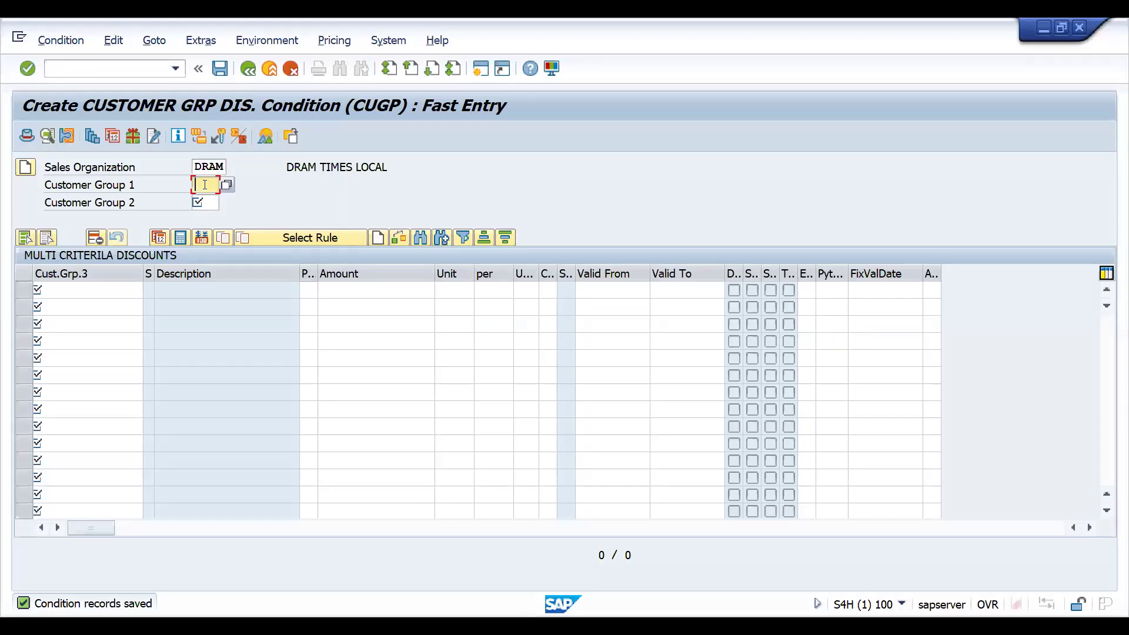
{"action": "type", "text": "Z04"}
{"action": "key", "text": "Tab"}
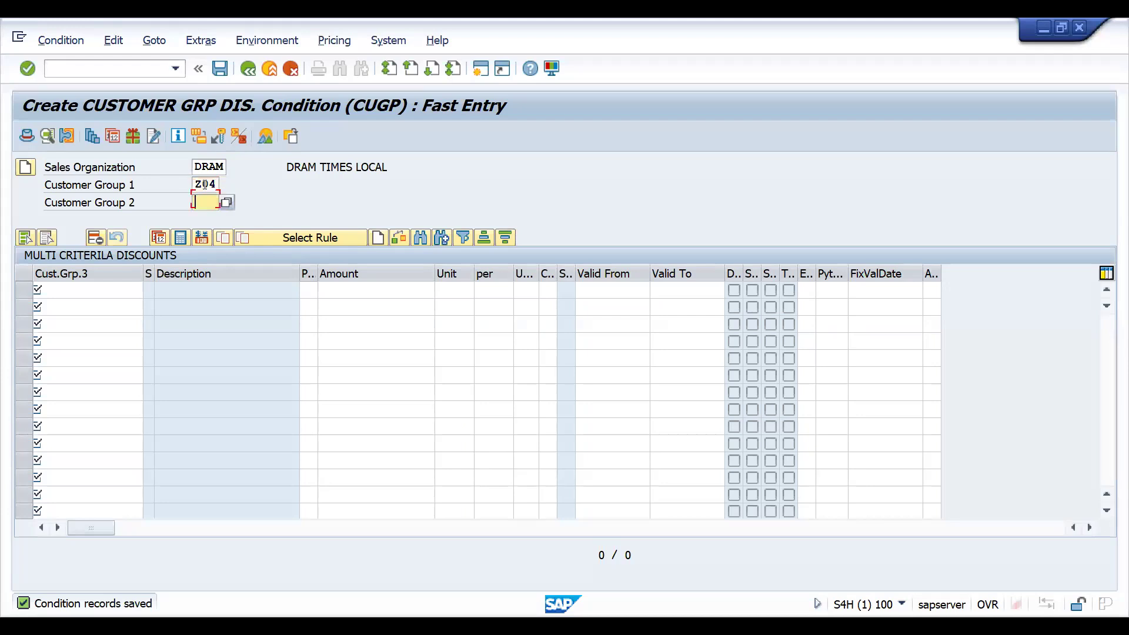
- Enter Y02 as Customer Group 2 and Z11 as customer group 3 in the first condition row
{"action": "type", "text": "Y02"}
{"action": "left_click", "coordinate": [55, 292]}
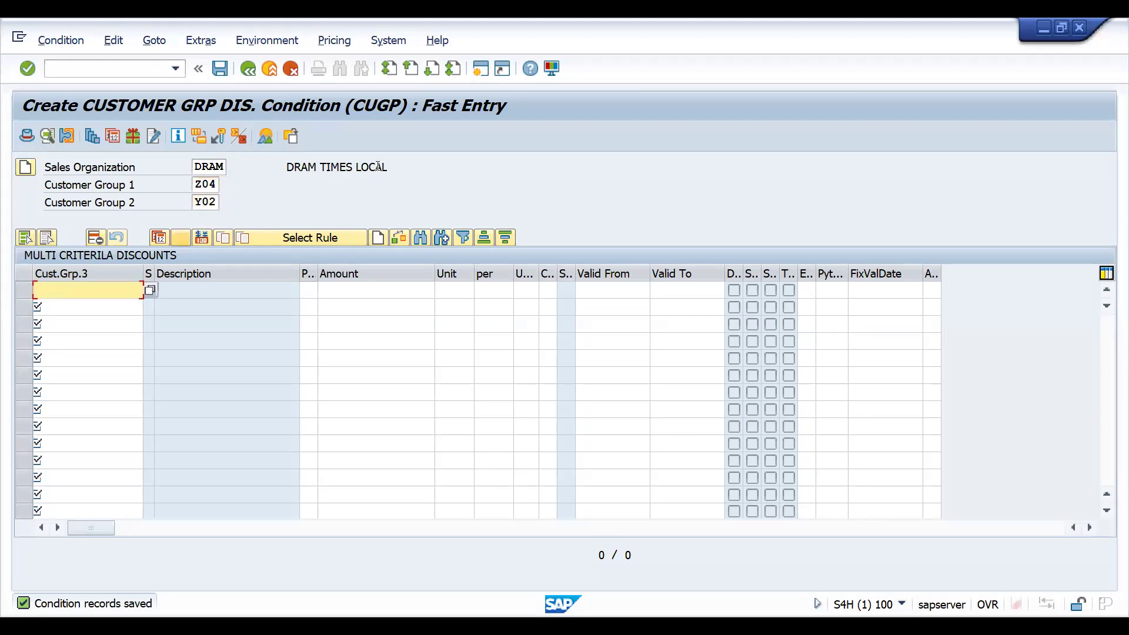
{"action": "type", "text": "Z"}
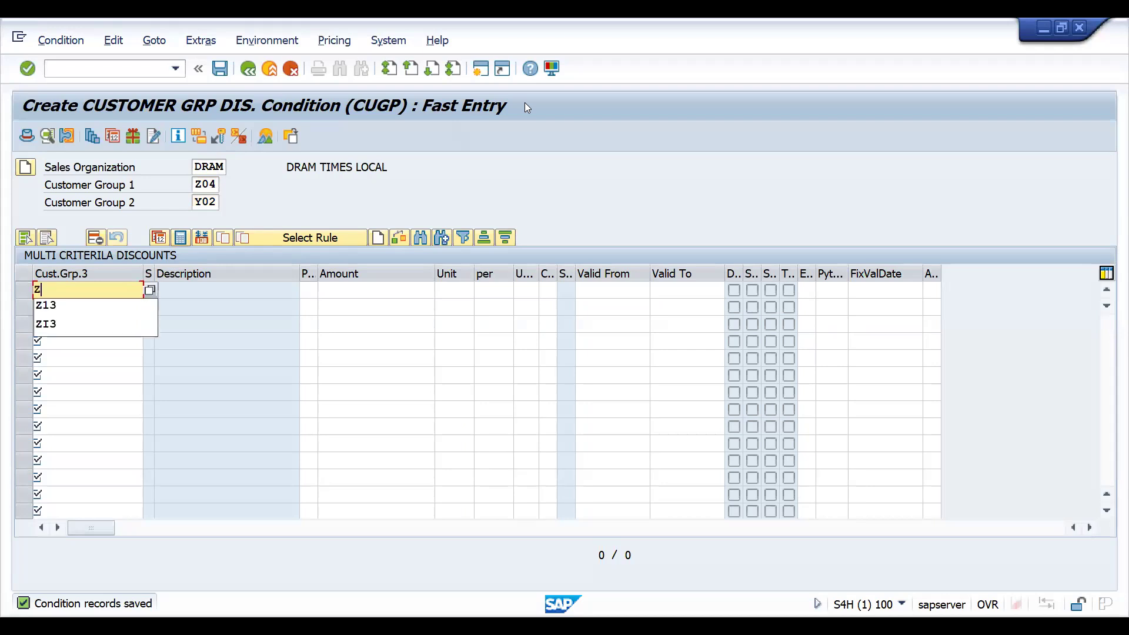
{"action": "type", "text": "11"}
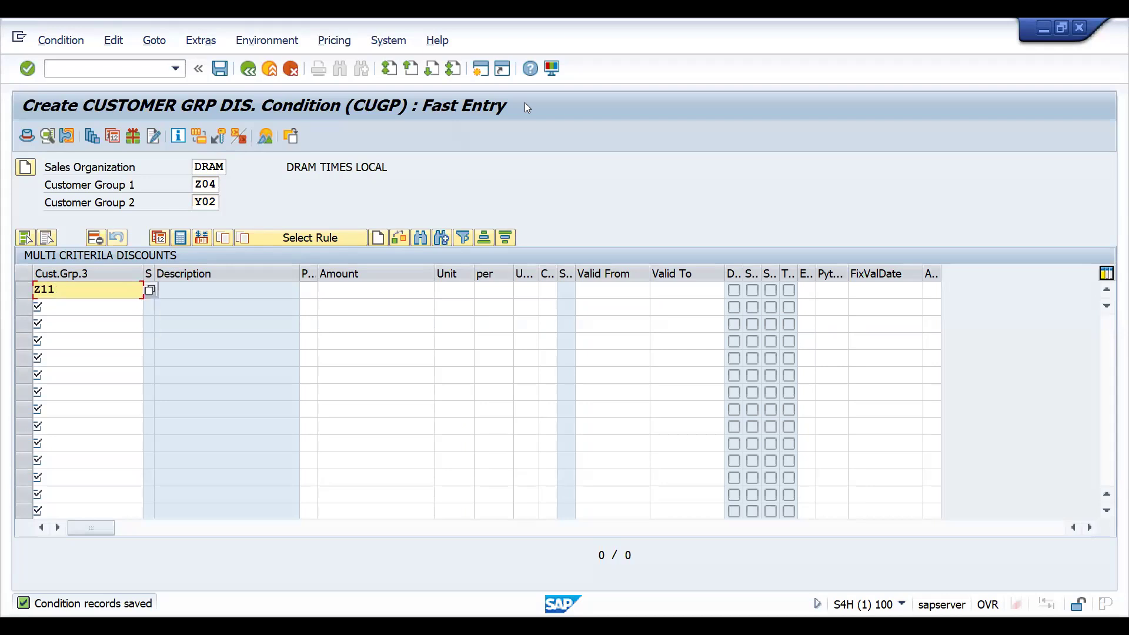
- Set the Z11 row's amount to 7 percent and save the condition record
{"action": "key", "text": "Tab"}
{"action": "key", "text": "Tab"}
{"action": "type", "text": "7"}
{"action": "key", "text": "Return"}
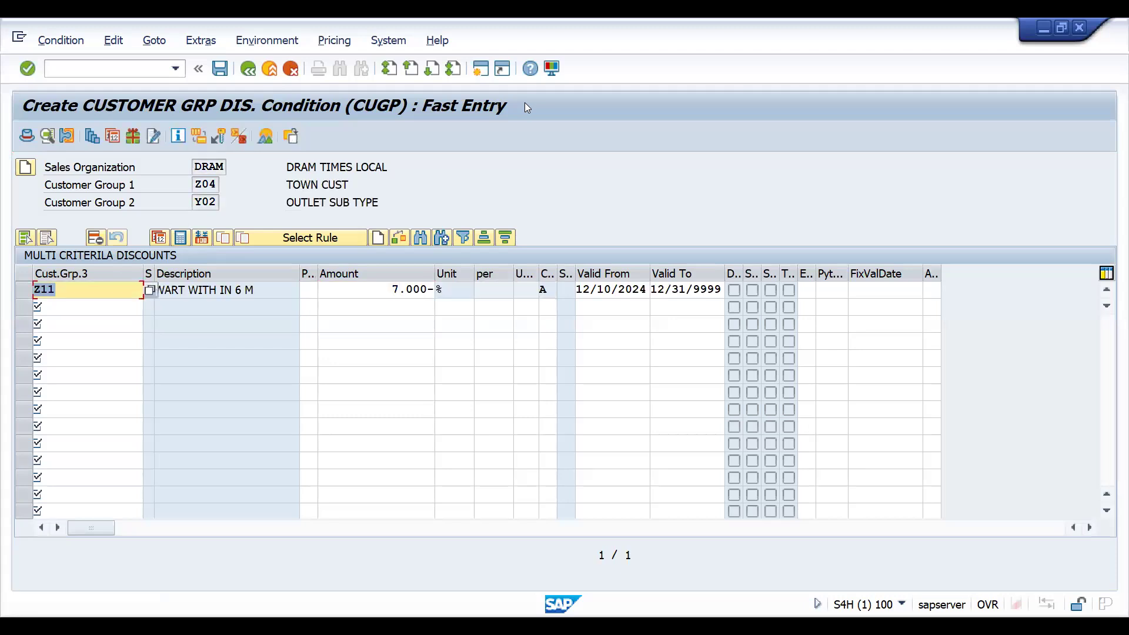
{"action": "key", "text": "ctrl+s"}
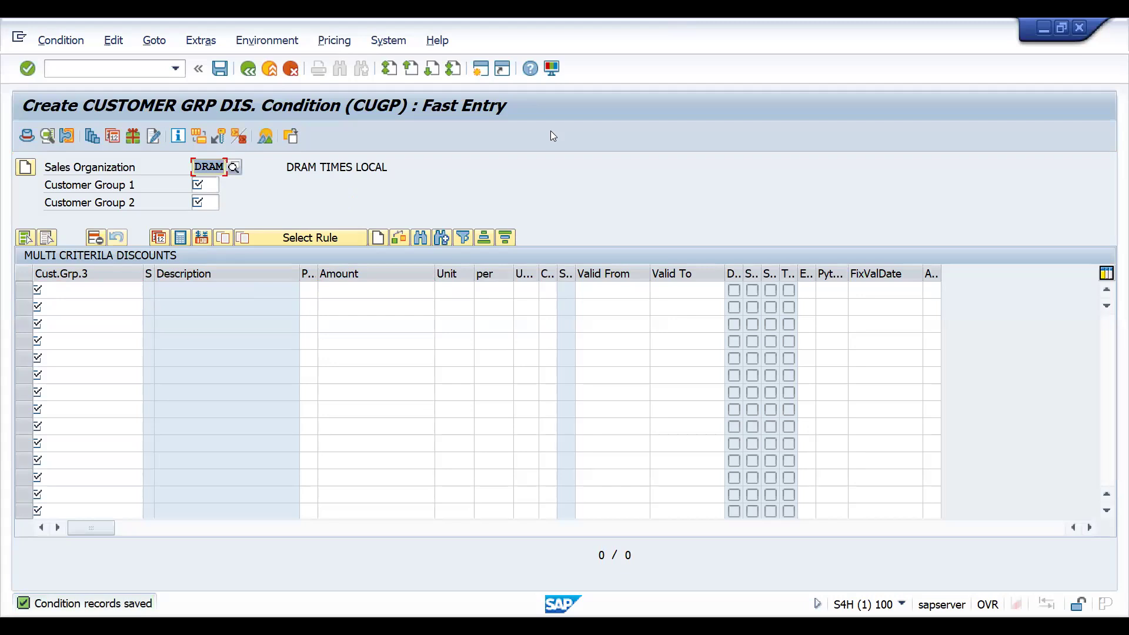
- Start creating a standard order of type DOR1 for sold-to party 100034
{"action": "left_click", "coordinate": [90, 73]}
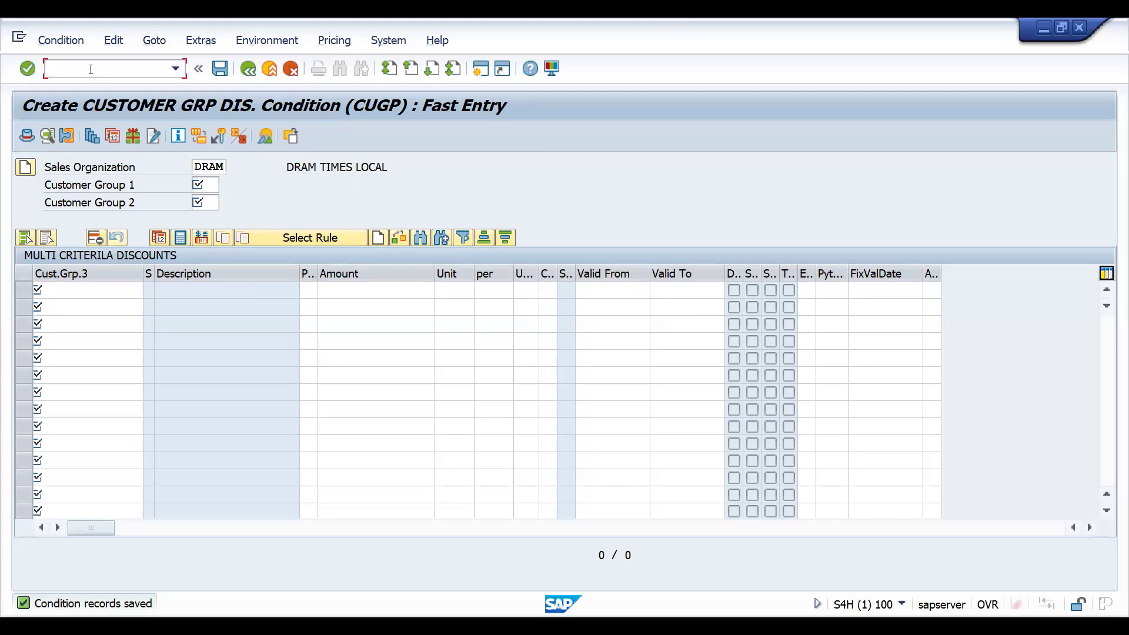
{"action": "type", "text": "/NVA01"}
{"action": "key", "text": "Return"}
{"action": "type", "text": "DOR1"}
{"action": "key", "text": "Return"}
{"action": "type", "text": "100034"}
{"action": "key", "text": "Return"}
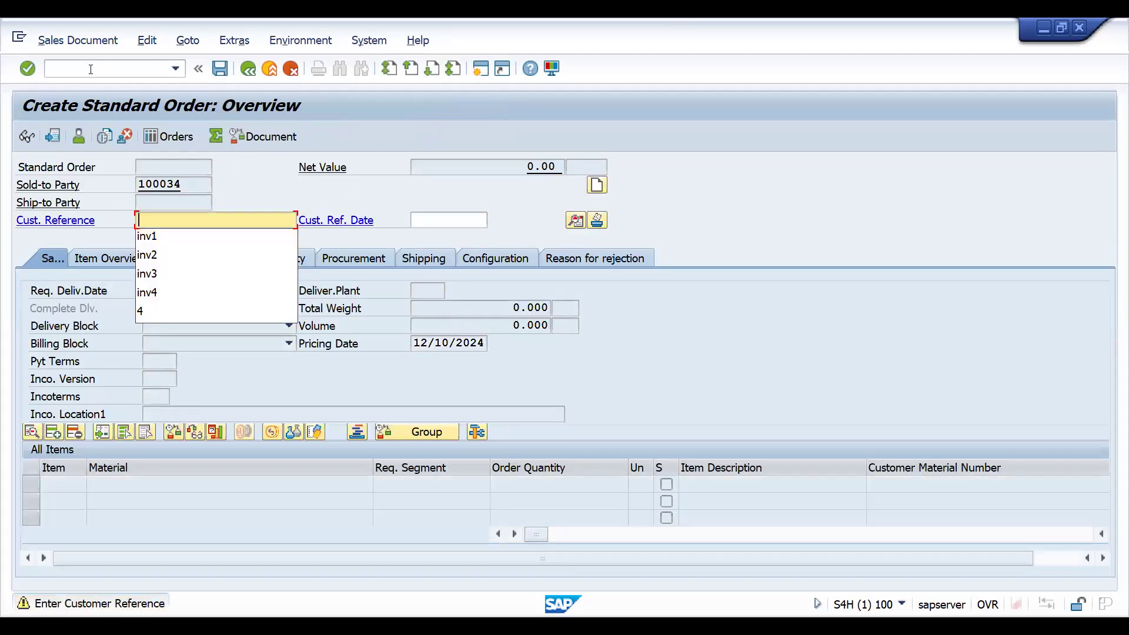
- Set the order's customer reference to ADDITIONAL CUSTGRP CRIE
{"action": "type", "text": "CUSTO"}
{"action": "key", "text": "BackSpace"}
{"action": "key", "text": "BackSpace"}
{"action": "key", "text": "BackSpace"}
{"action": "key", "text": "BackSpace"}
{"action": "key", "text": "BackSpace"}
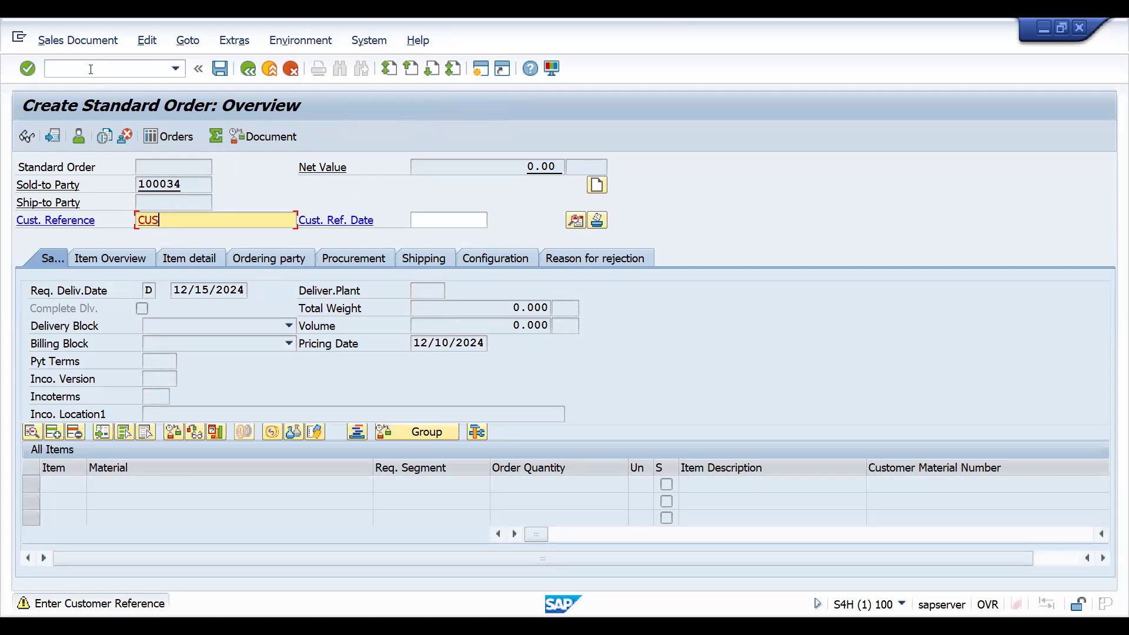
{"action": "type", "text": "ADDITIONAL CUSTGRP CRIE"}
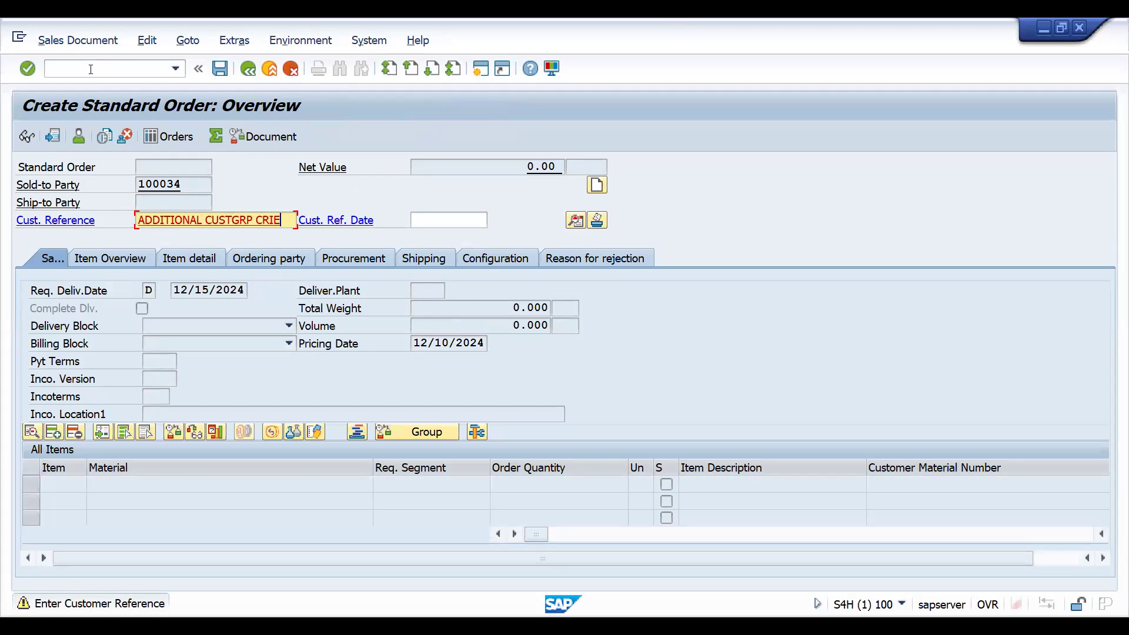
{"action": "key", "text": "Return"}
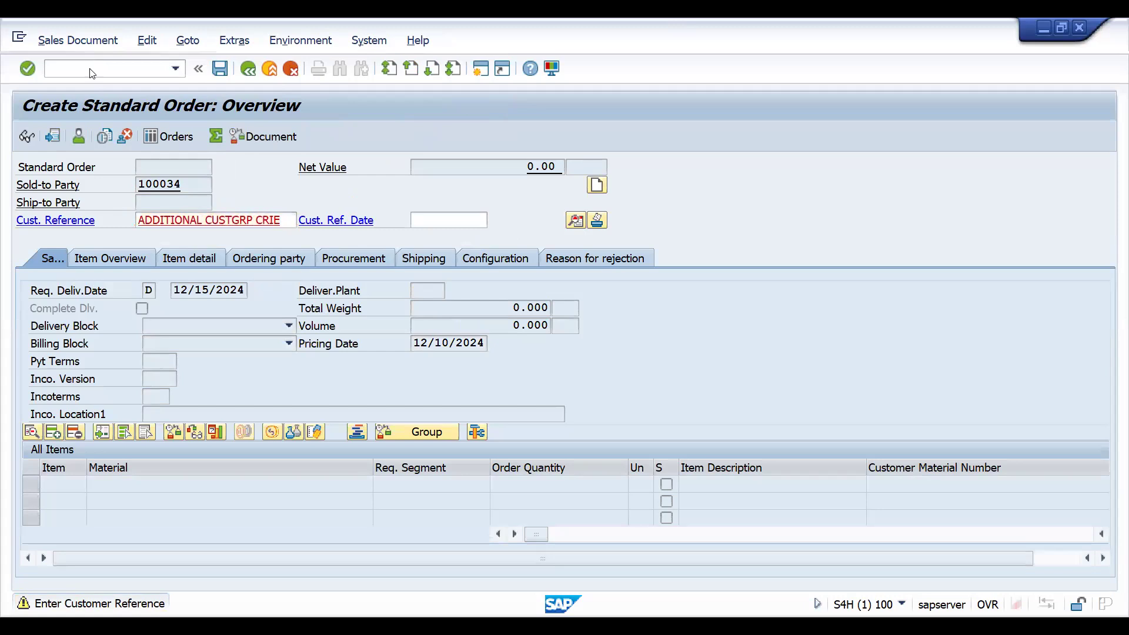
- Add material 25893 as an item with order quantity 1
{"action": "key", "text": "Down"}
{"action": "key", "text": "Return"}
{"action": "key", "text": "Tab"}
{"action": "key", "text": "Tab"}
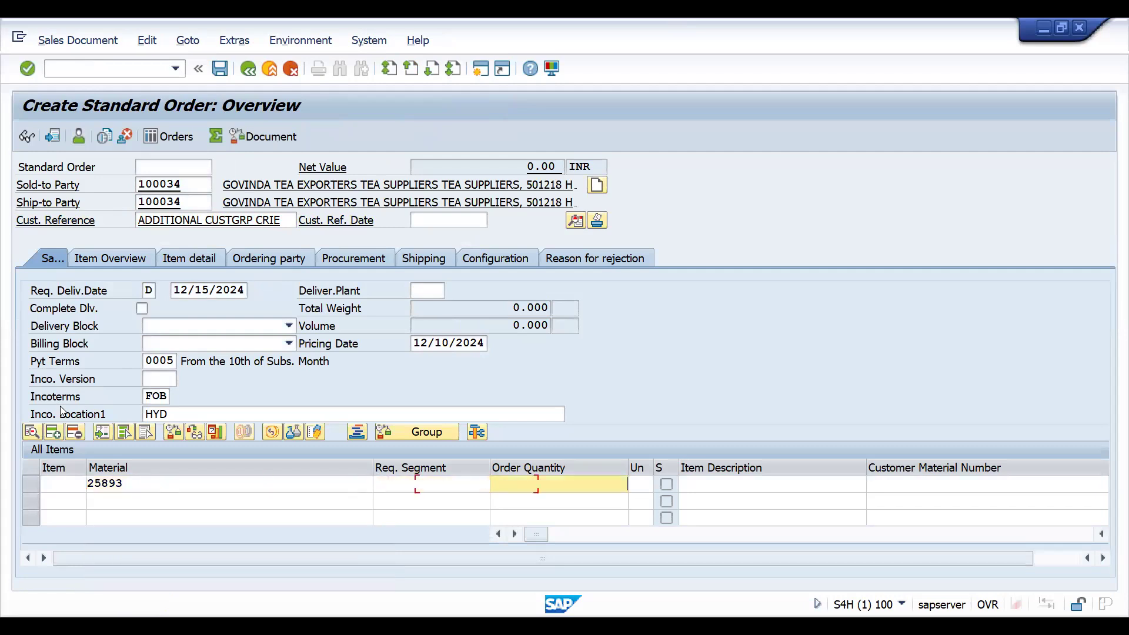
{"action": "type", "text": "1"}
{"action": "key", "text": "Return"}
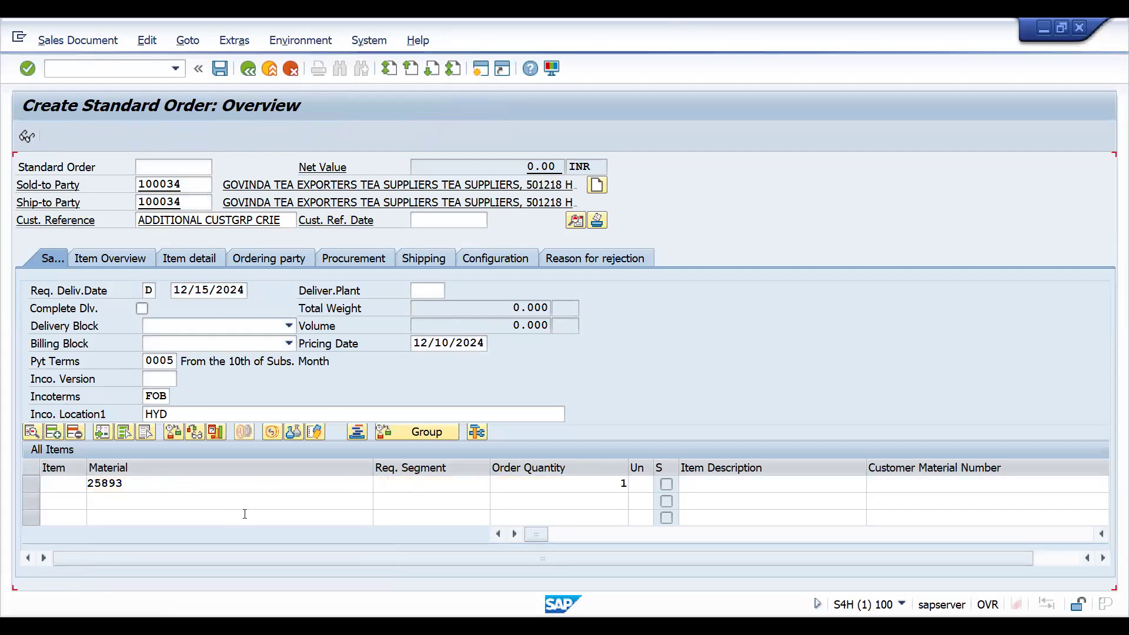
- Open the item's pricing conditions, display the CUGP condition record, and return to the order overview
{"action": "double_click", "coordinate": [493, 486]}
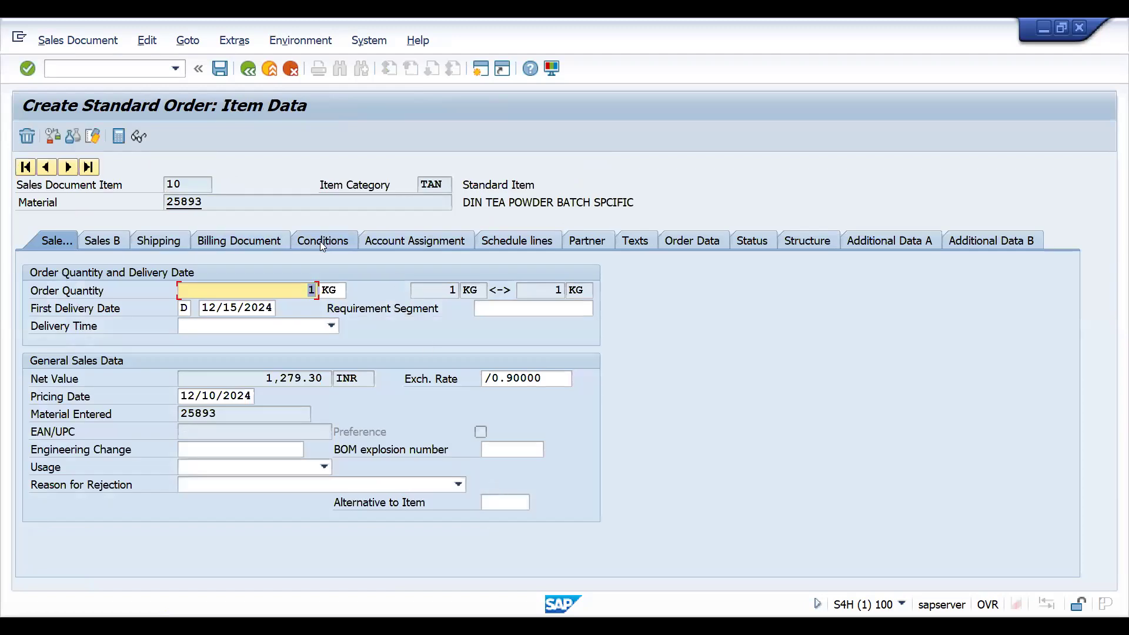
{"action": "left_click", "coordinate": [323, 245]}
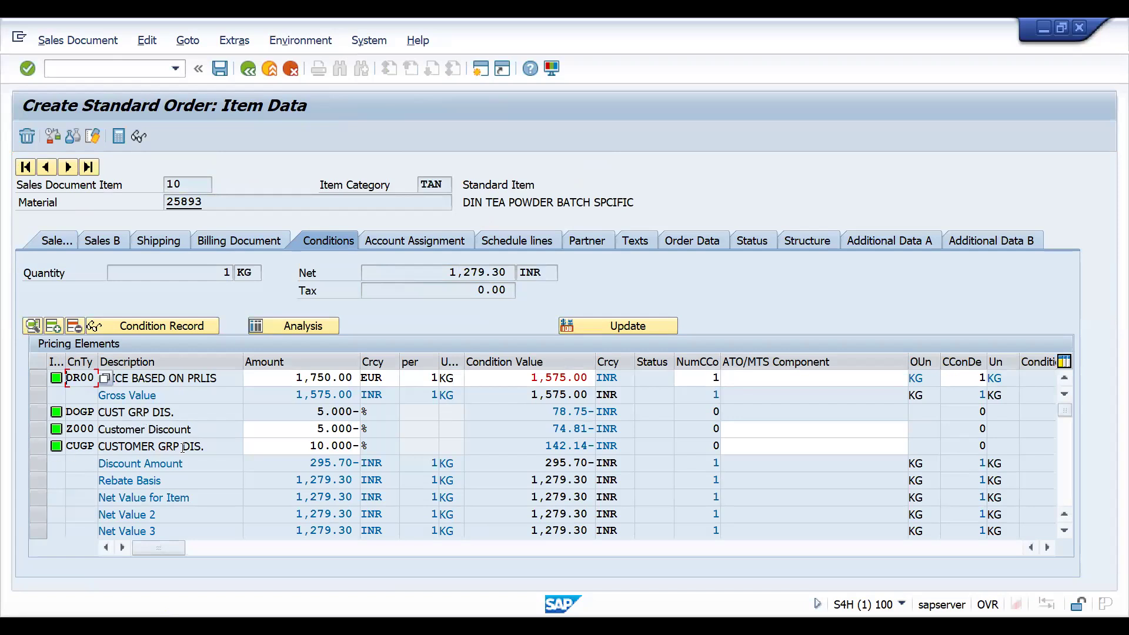
{"action": "left_click", "coordinate": [38, 447]}
{"action": "left_click", "coordinate": [163, 328]}
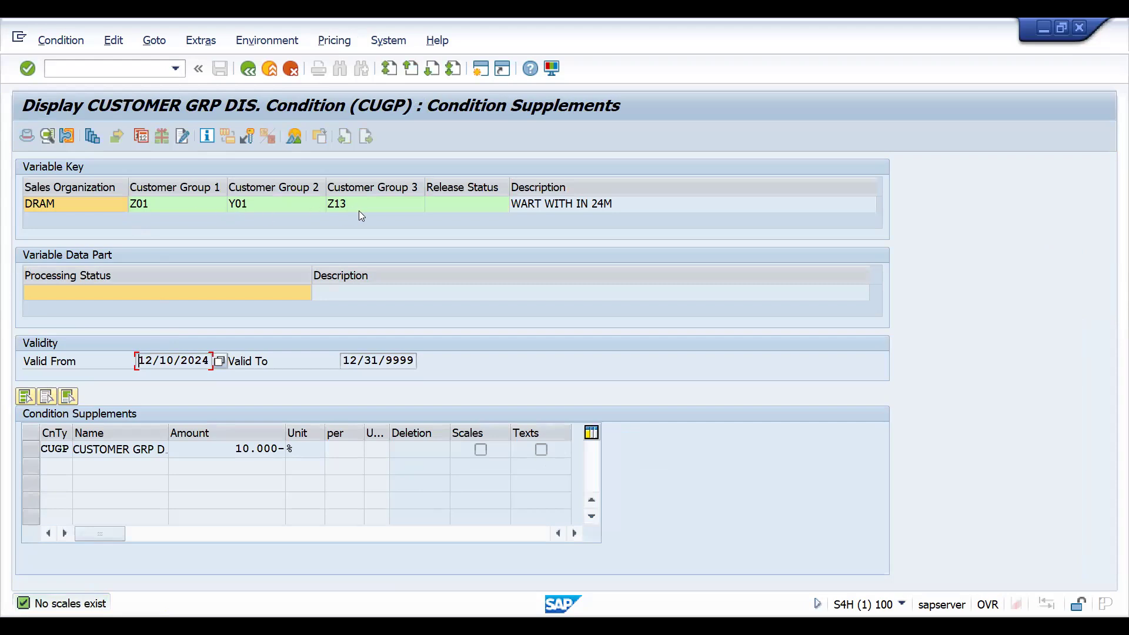
{"action": "left_click", "coordinate": [246, 69]}
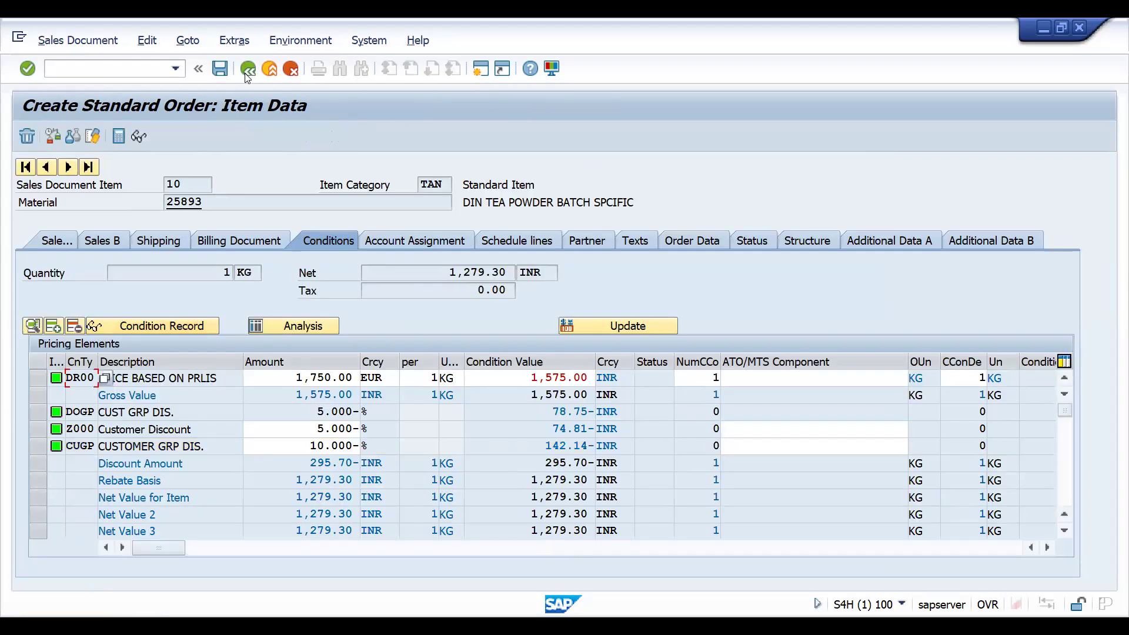
{"action": "left_click", "coordinate": [246, 69]}
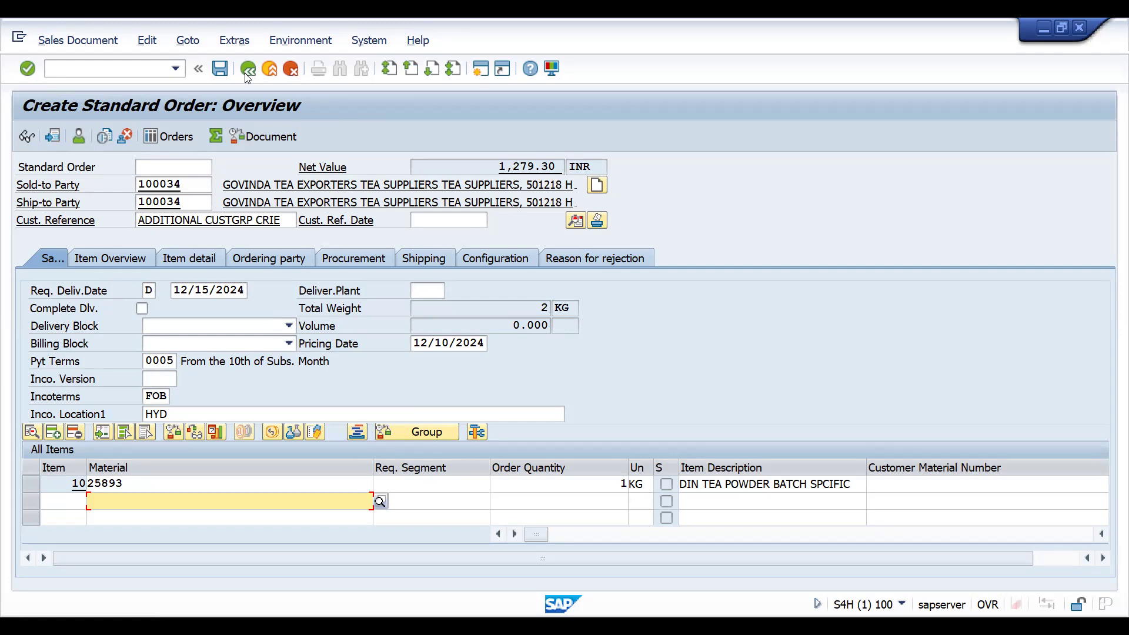
- Start another DOR1 standard order for sales organization DRAM with the default sales area
{"action": "left_click", "coordinate": [126, 76]}
{"action": "type", "text": "/NVA03"}
{"action": "key", "text": "Return"}
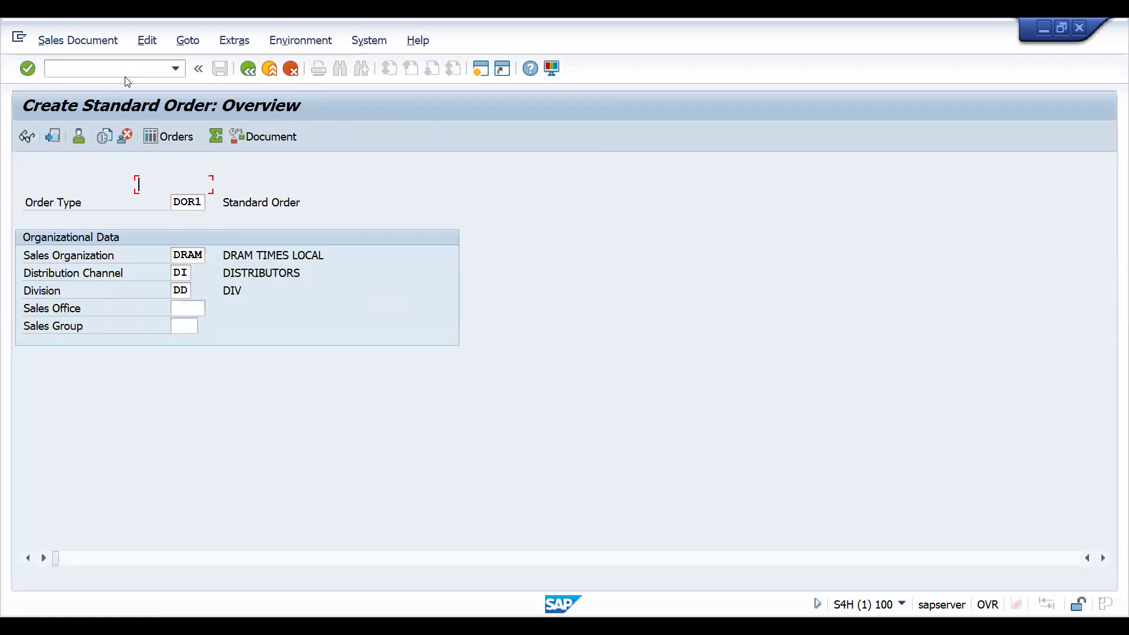
{"action": "key", "text": "space"}
{"action": "key", "text": "Down"}
{"action": "key", "text": "Return"}
{"action": "key", "text": "Return"}
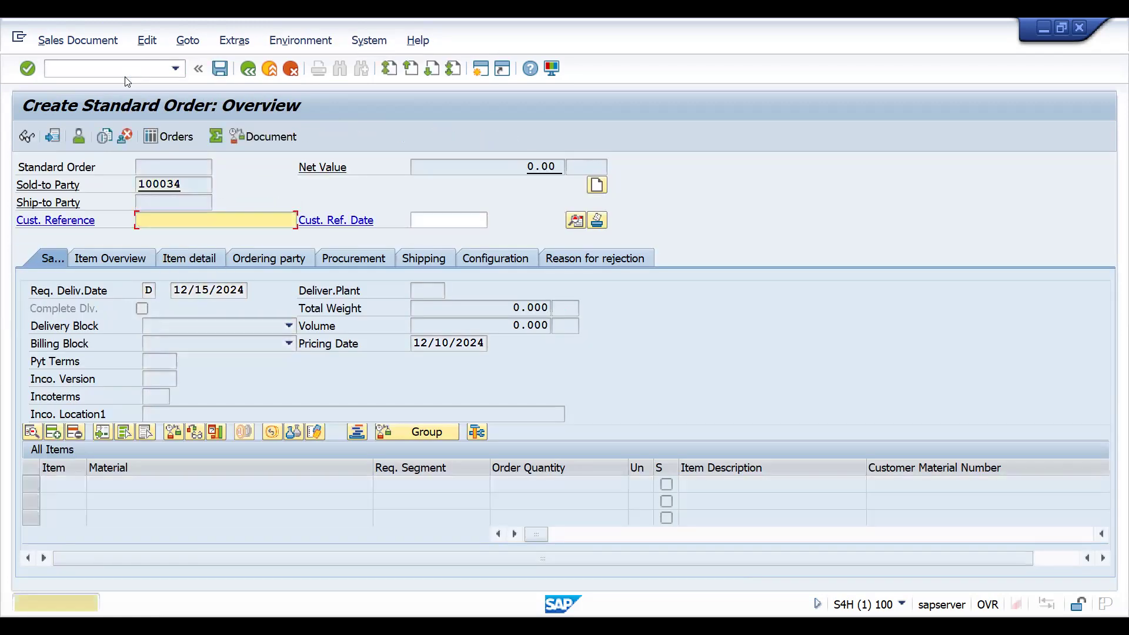
{"action": "key", "text": "Return"}
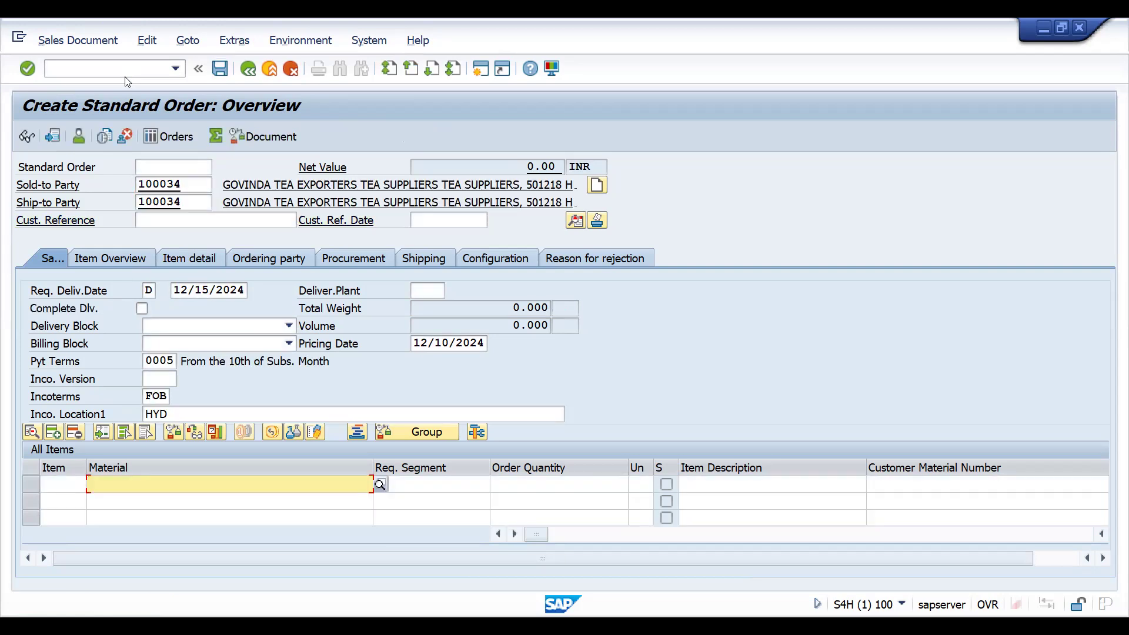
- Change both the sold-to and ship-to parties to customer 100033
{"action": "left_click", "coordinate": [199, 183]}
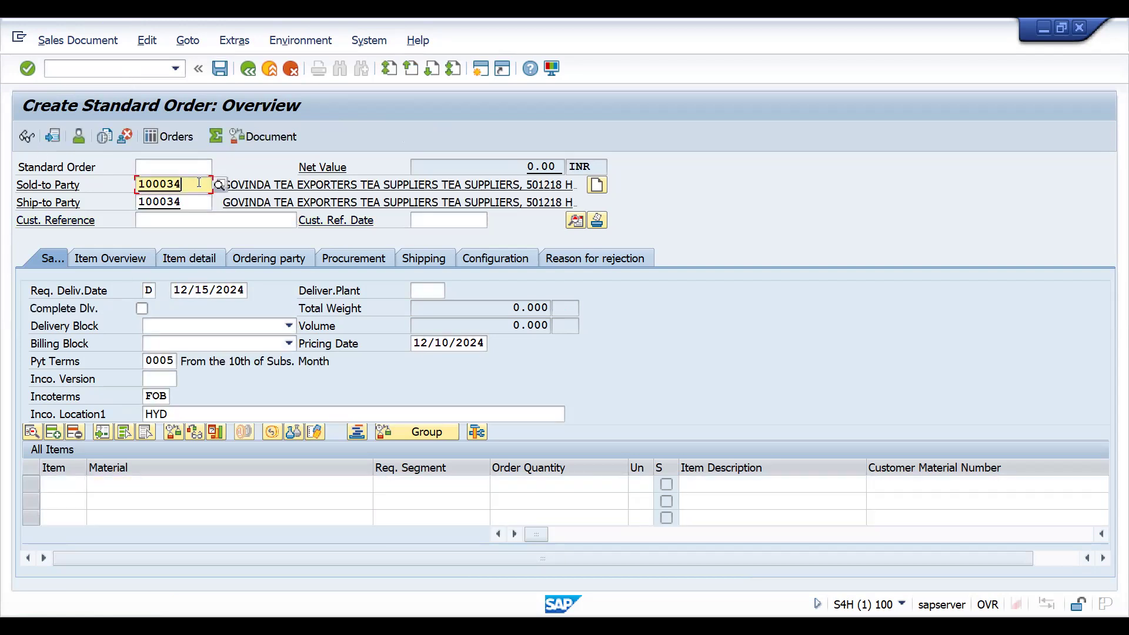
{"action": "key", "text": "BackSpace"}
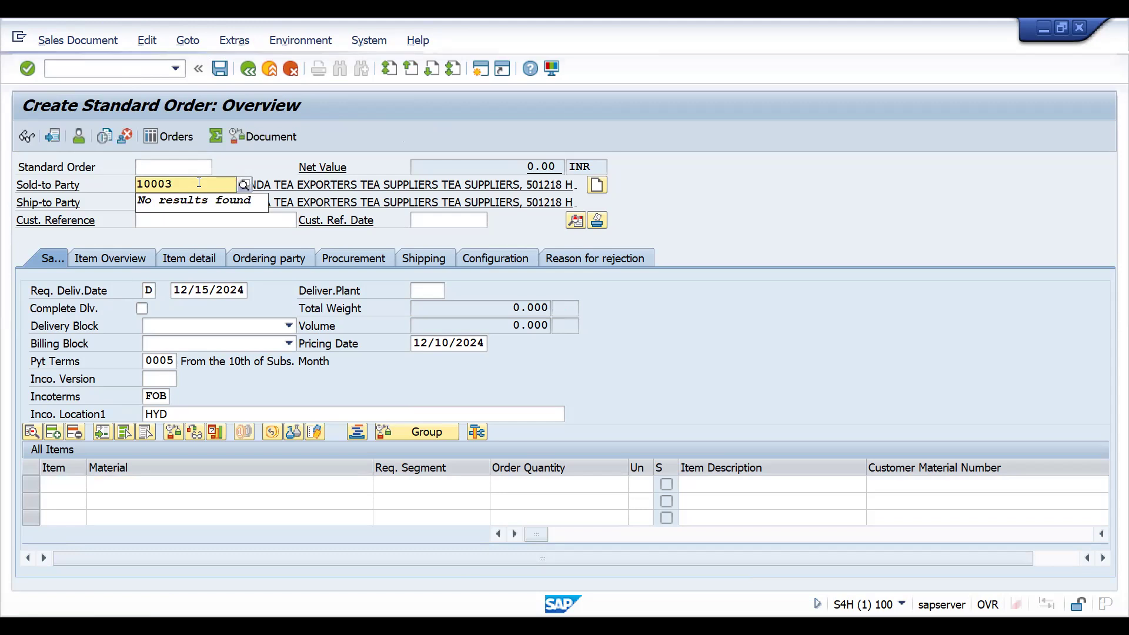
{"action": "type", "text": "3"}
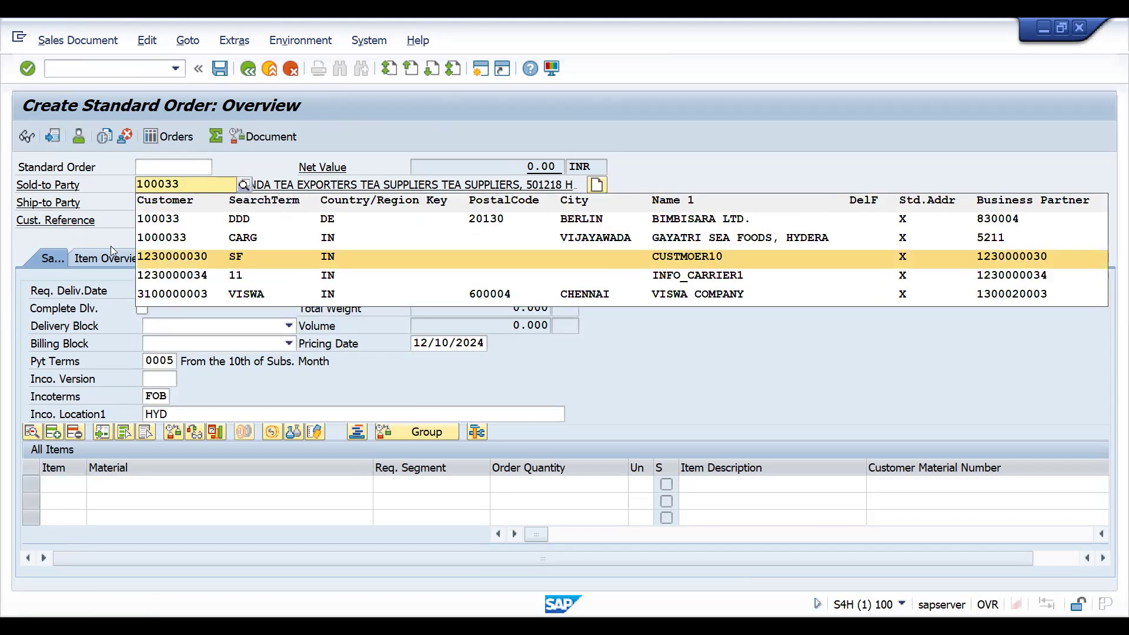
{"action": "left_click", "coordinate": [174, 218]}
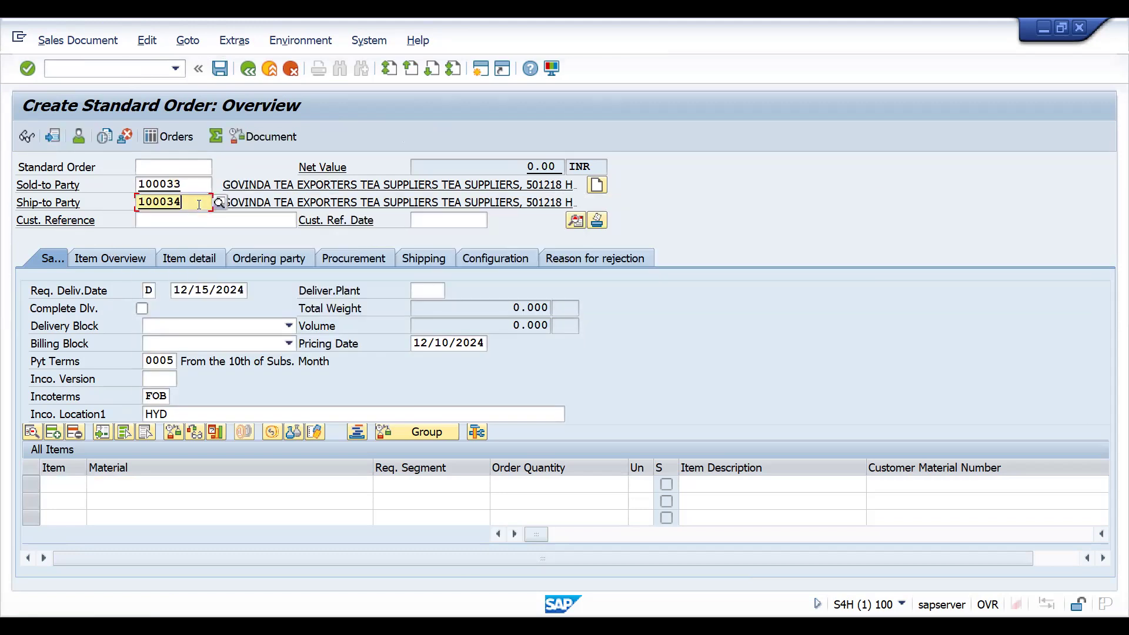
{"action": "key", "text": "BackSpace"}
{"action": "type", "text": "3"}
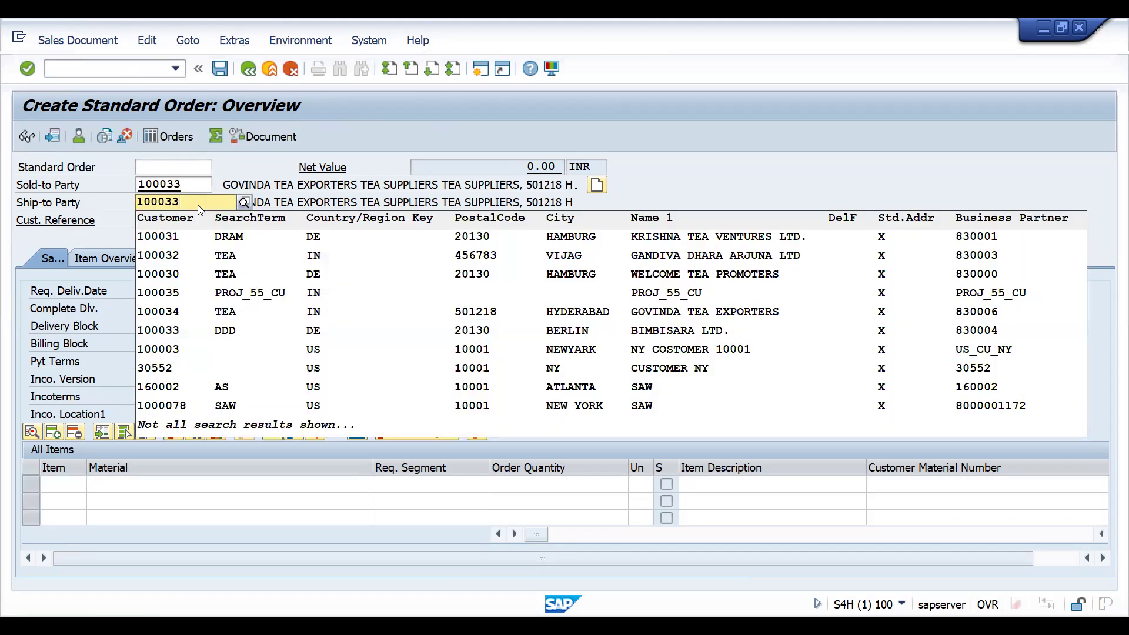
{"action": "left_click", "coordinate": [166, 227]}
{"action": "left_click", "coordinate": [166, 222]}
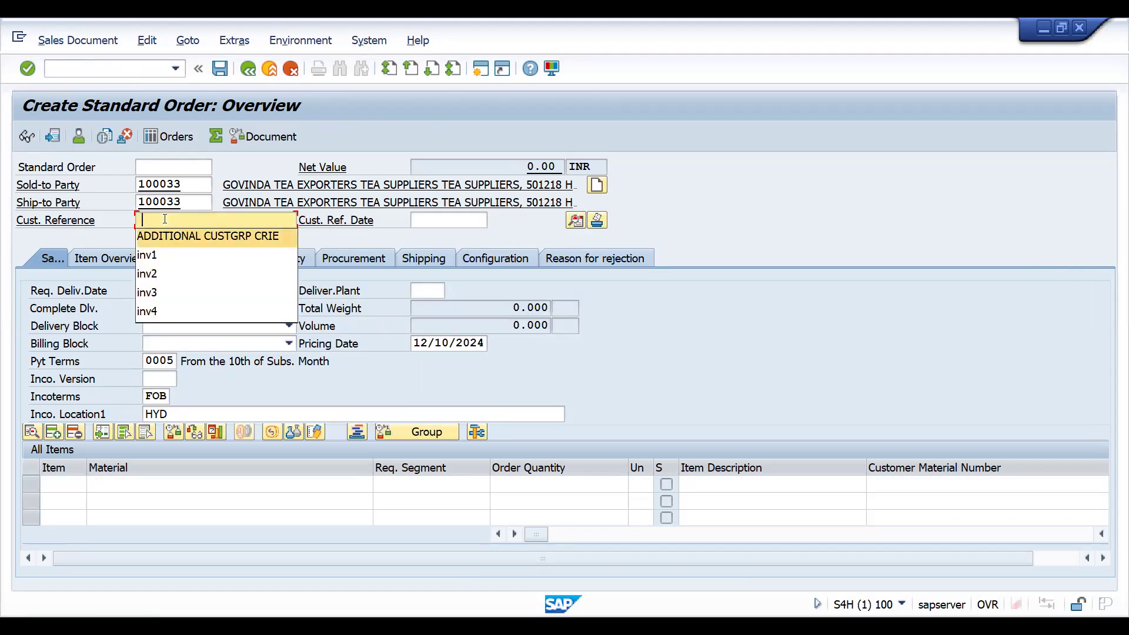
- Pick ADDITIONAL CUSTGRP CRIE as customer reference and acknowledge the information notices
{"action": "key", "text": "Down"}
{"action": "key", "text": "Return"}
{"action": "key", "text": "Return"}
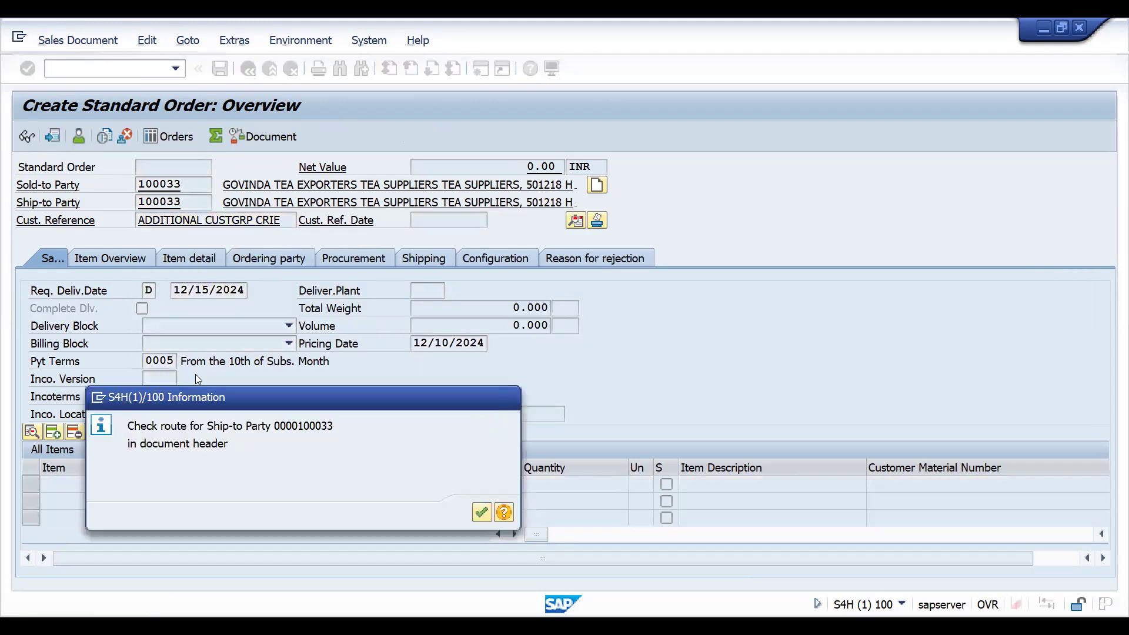
{"action": "key", "text": "Return"}
{"action": "key", "text": "Return"}
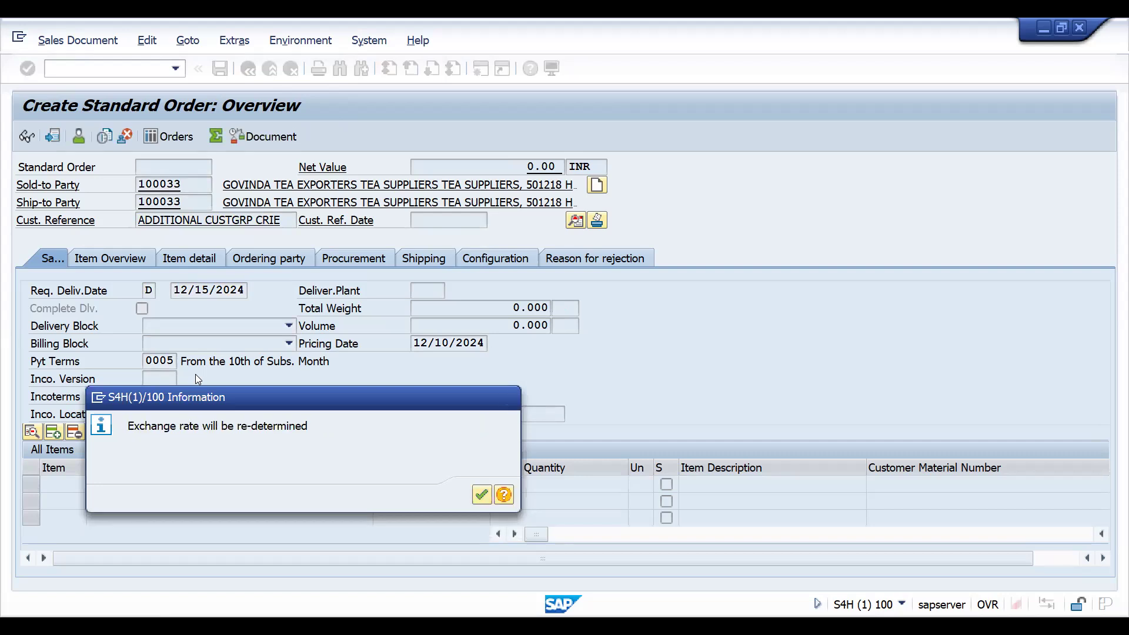
{"action": "key", "text": "Return"}
{"action": "key", "text": "Return"}
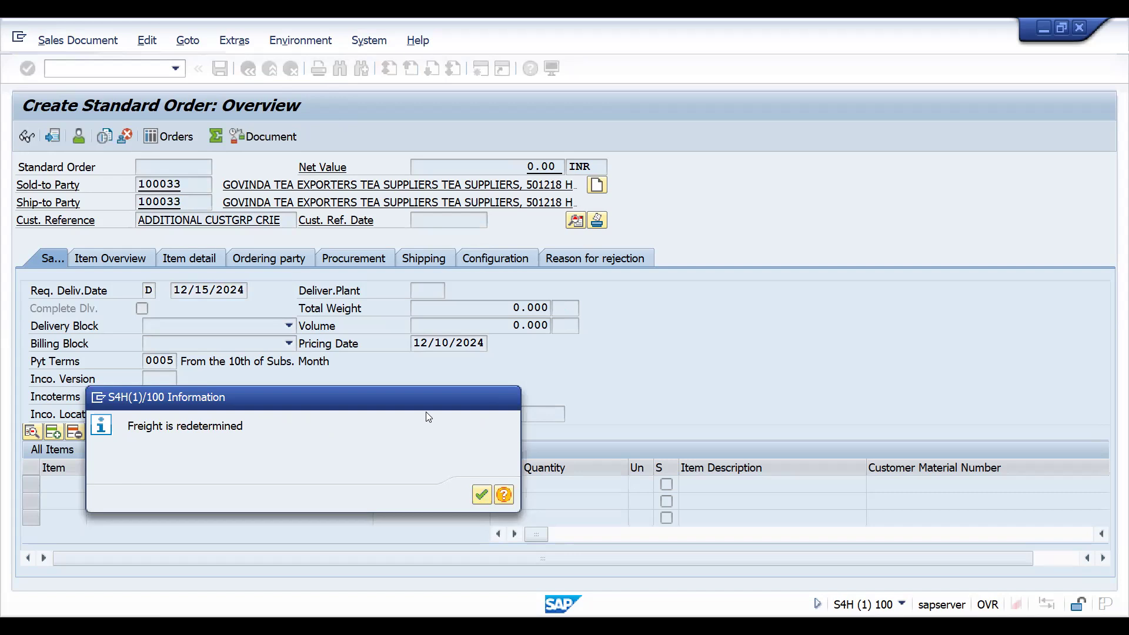
{"action": "key", "text": "Return"}
- Add material 25893 as an item with order quantity 5
{"action": "type", "text": "25893"}
{"action": "key", "text": "Tab"}
{"action": "key", "text": "Tab"}
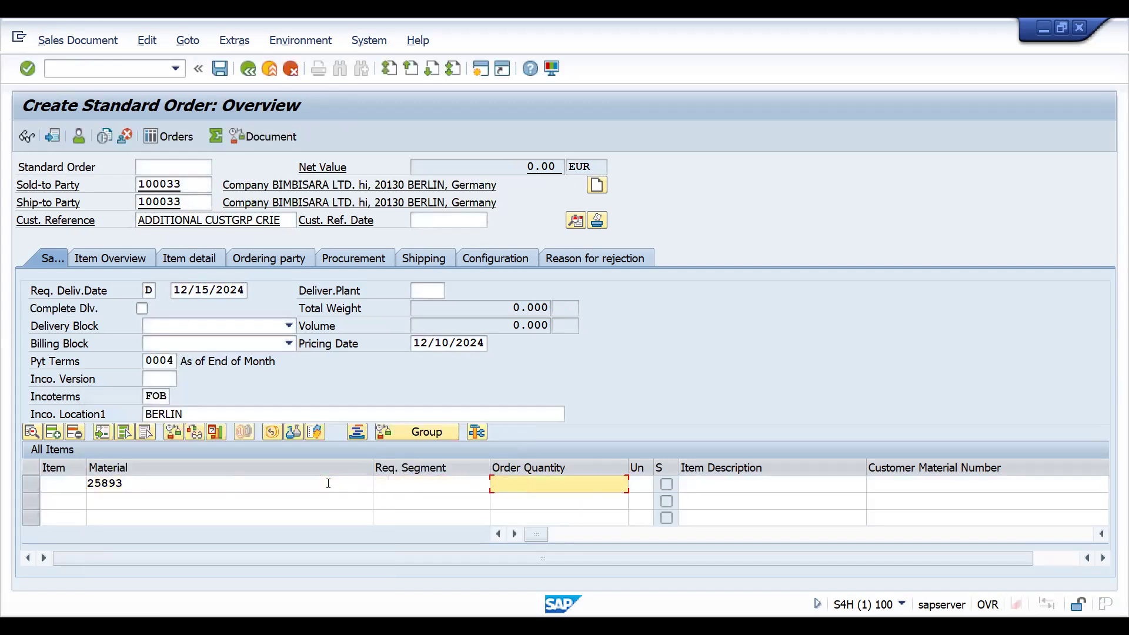
{"action": "type", "text": "5"}
{"action": "key", "text": "Return"}
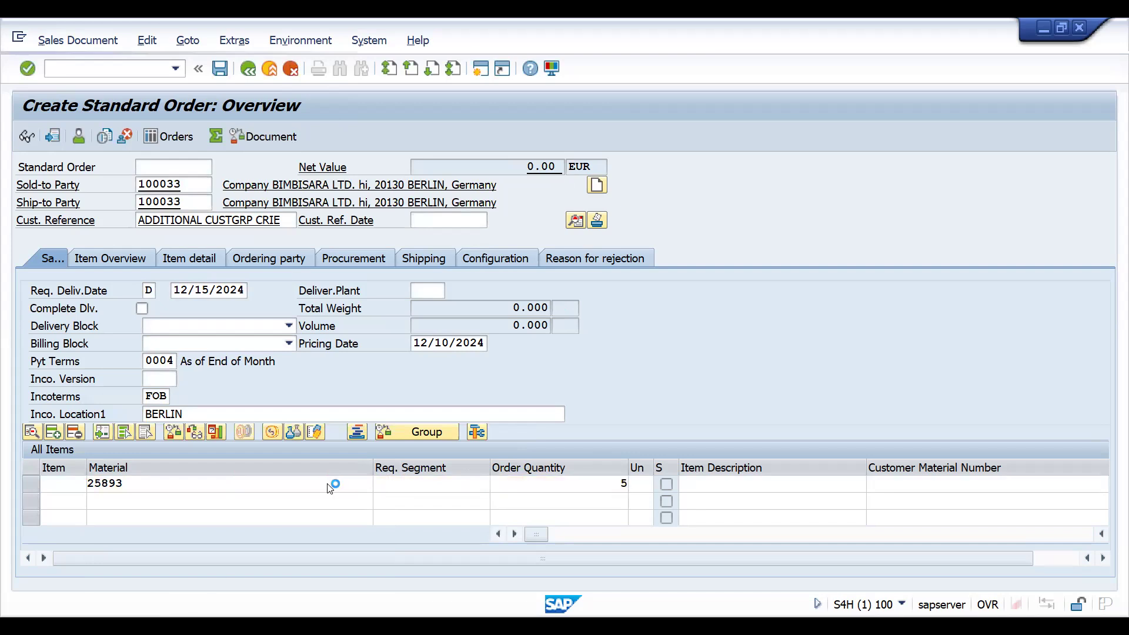
- Open the item's pricing conditions and display the CUGP customer group discount condition record
{"action": "double_click", "coordinate": [531, 486]}
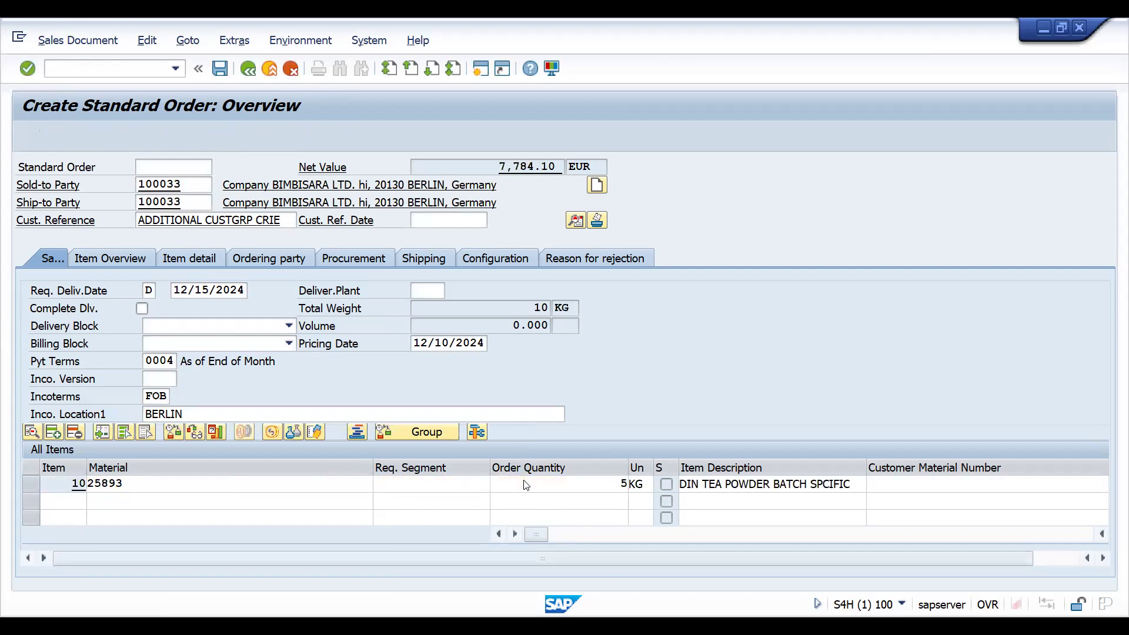
{"action": "left_click", "coordinate": [305, 243]}
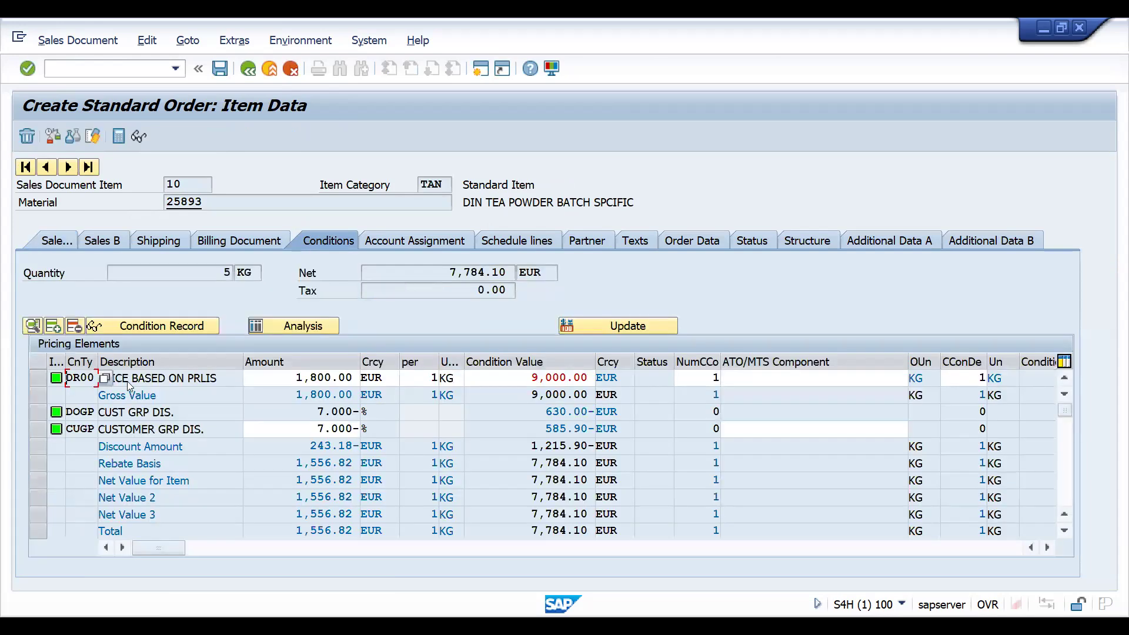
{"action": "left_click", "coordinate": [38, 429]}
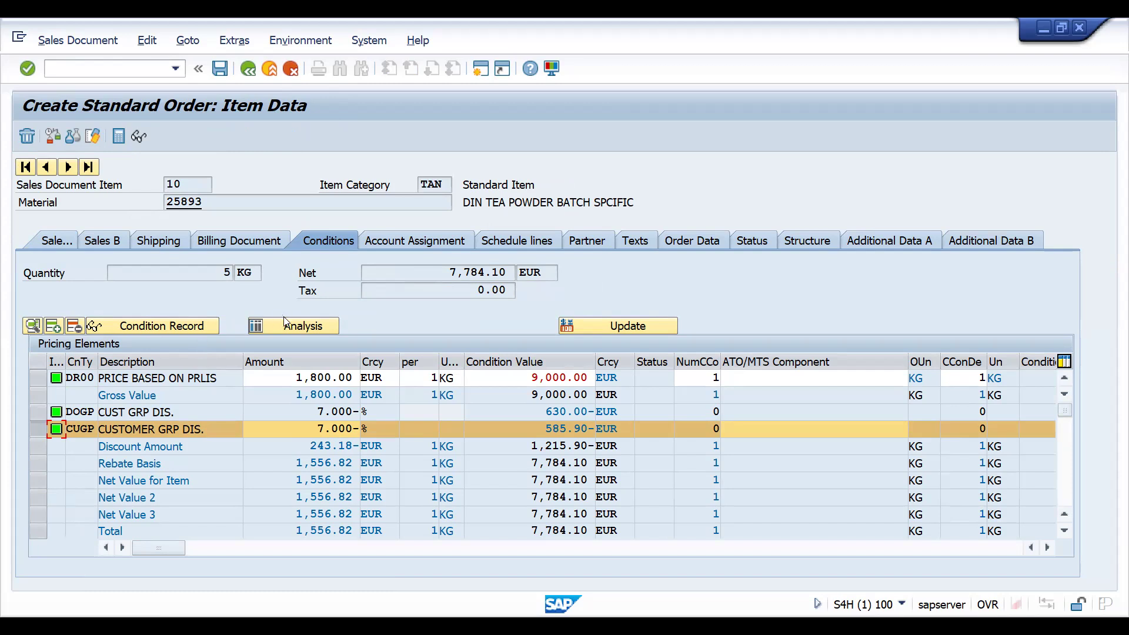
{"action": "left_click", "coordinate": [160, 333]}
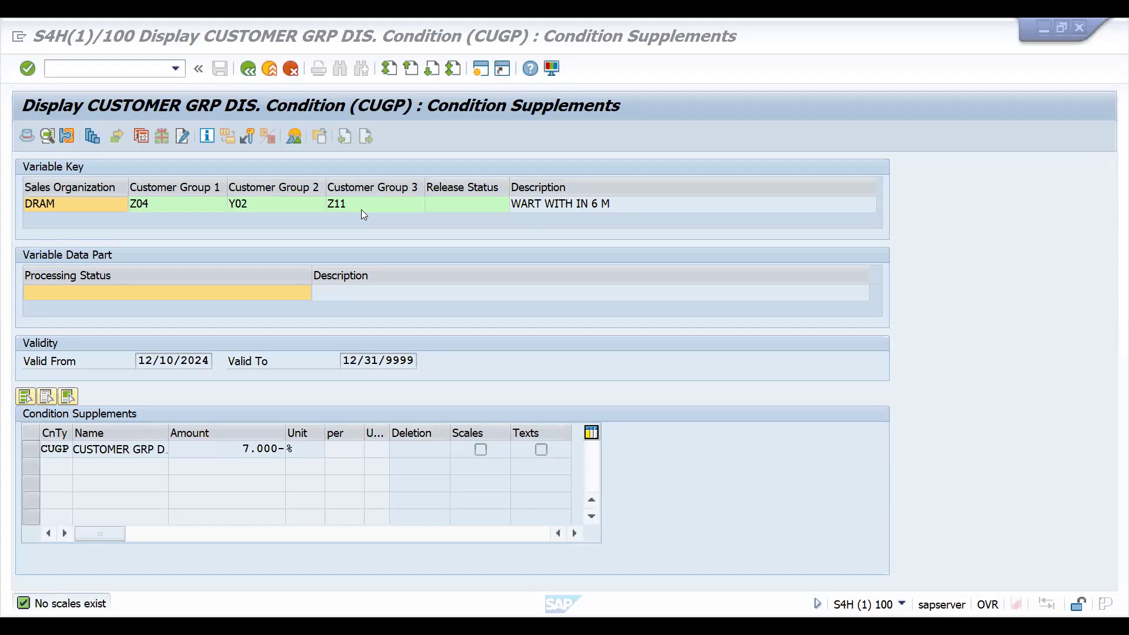
- Switch to the browser and open the SAP SD on S4 HANA Sales course page in an incognito window
{"action": "key", "text": "alt+Tab"}
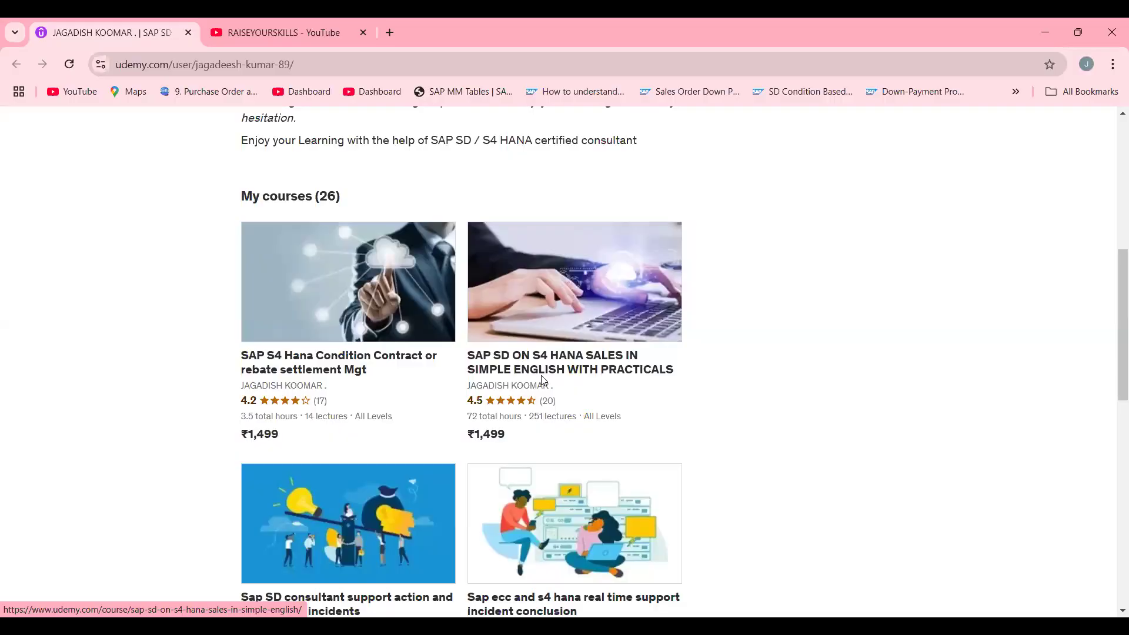
{"action": "right_click", "coordinate": [514, 355]}
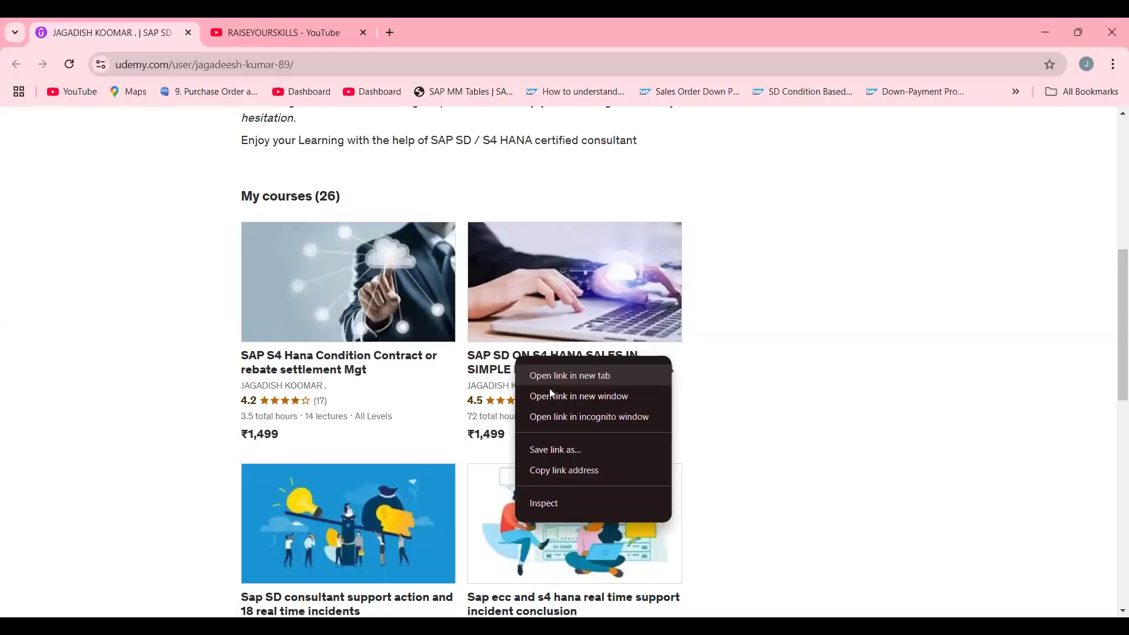
{"action": "left_click", "coordinate": [551, 414]}
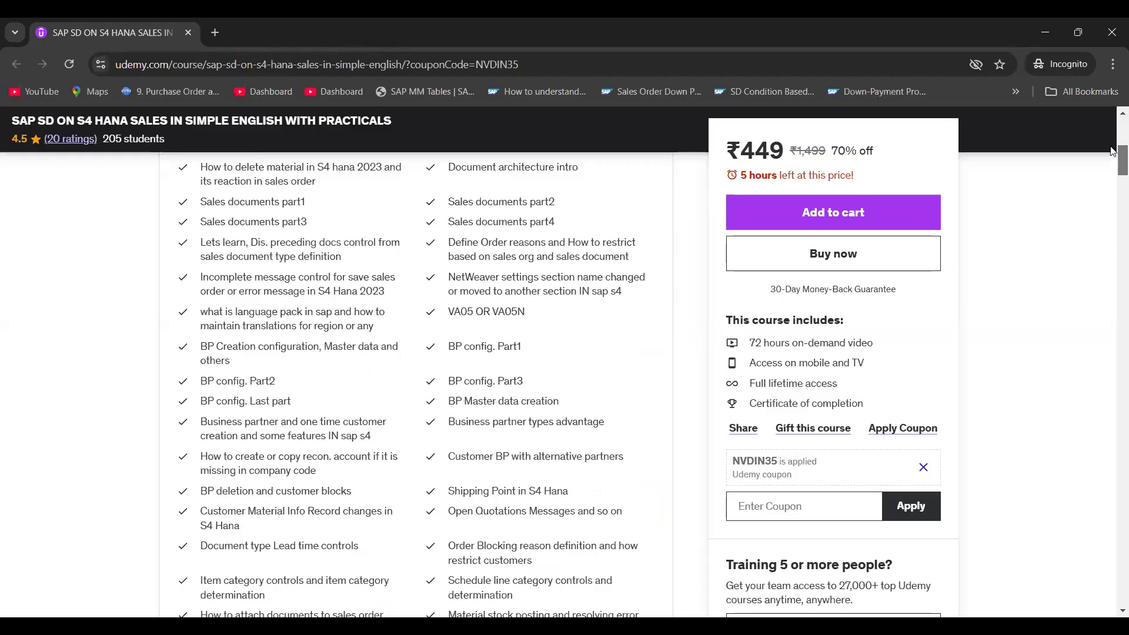
- Browse the course curriculum, expanding the Quick Pricing and Tax Determination sections
{"action": "left_click_drag", "start_coordinate": [1112, 154], "coordinate": [1112, 409]}
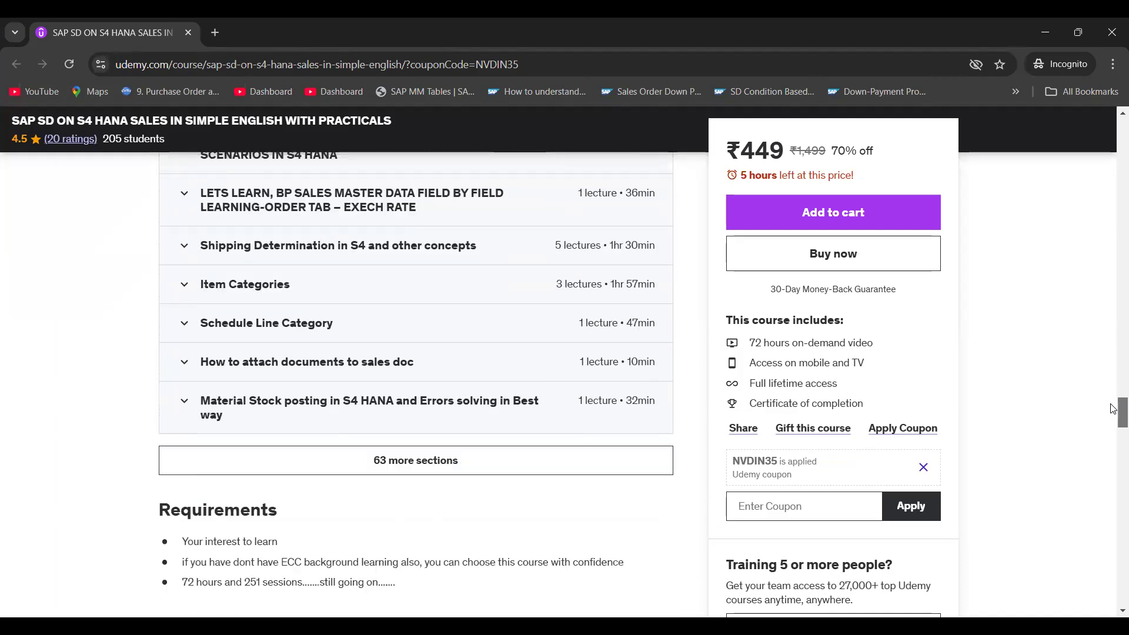
{"action": "left_click", "coordinate": [563, 464]}
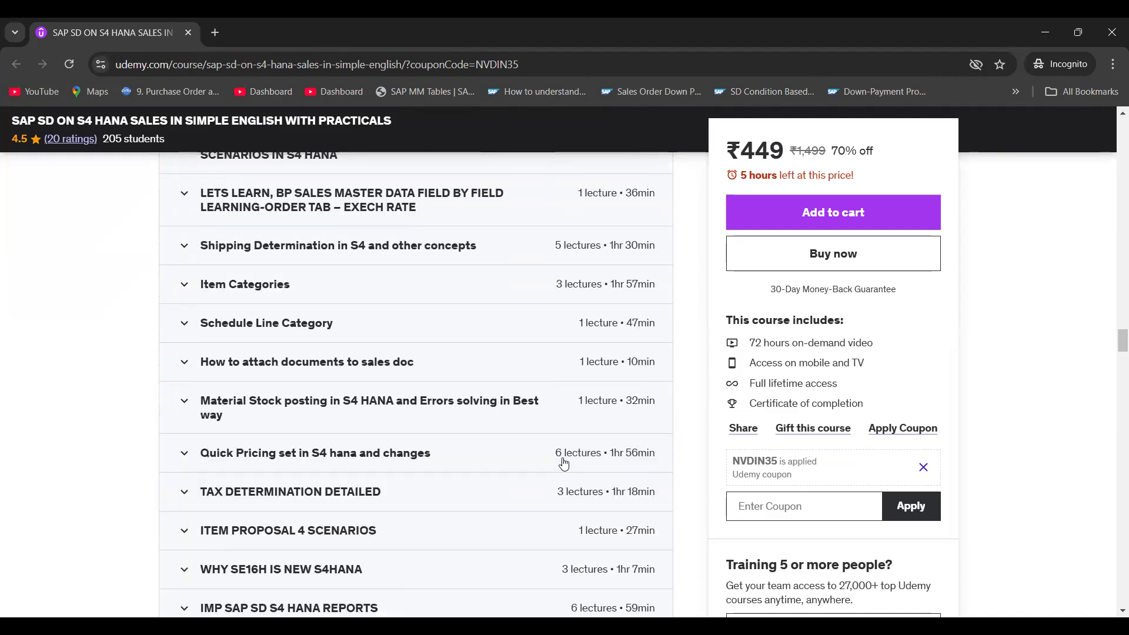
{"action": "left_click_drag", "start_coordinate": [1112, 344], "coordinate": [1037, 337]}
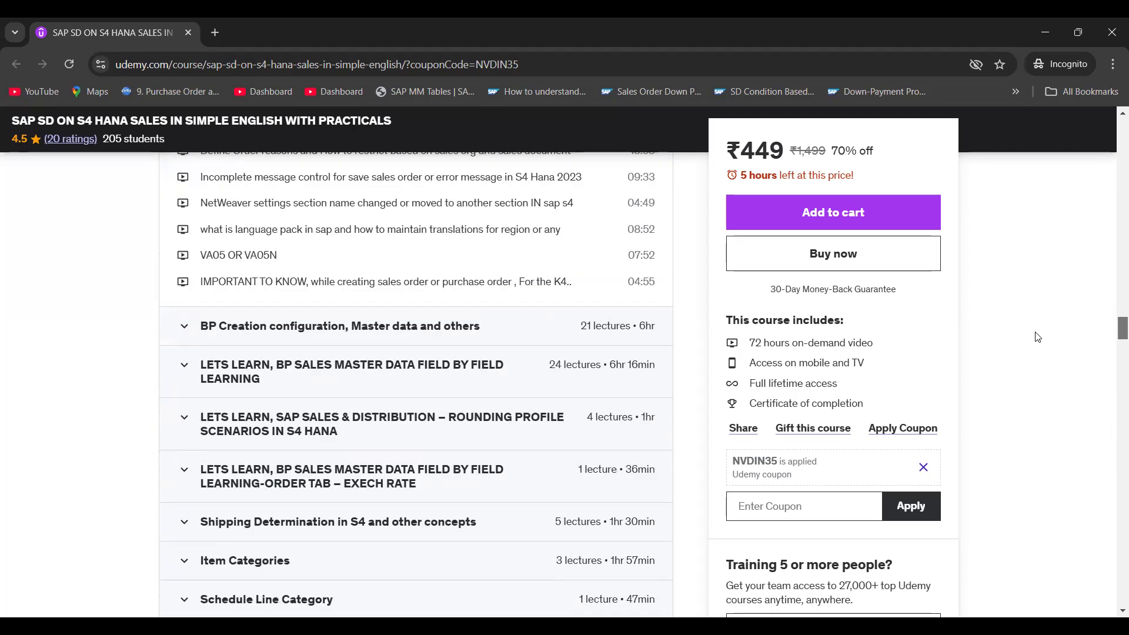
{"action": "scroll", "coordinate": [1037, 337], "scroll_direction": "down", "scroll_amount": 1}
{"action": "scroll", "coordinate": [1037, 337], "scroll_direction": "down", "scroll_amount": 3}
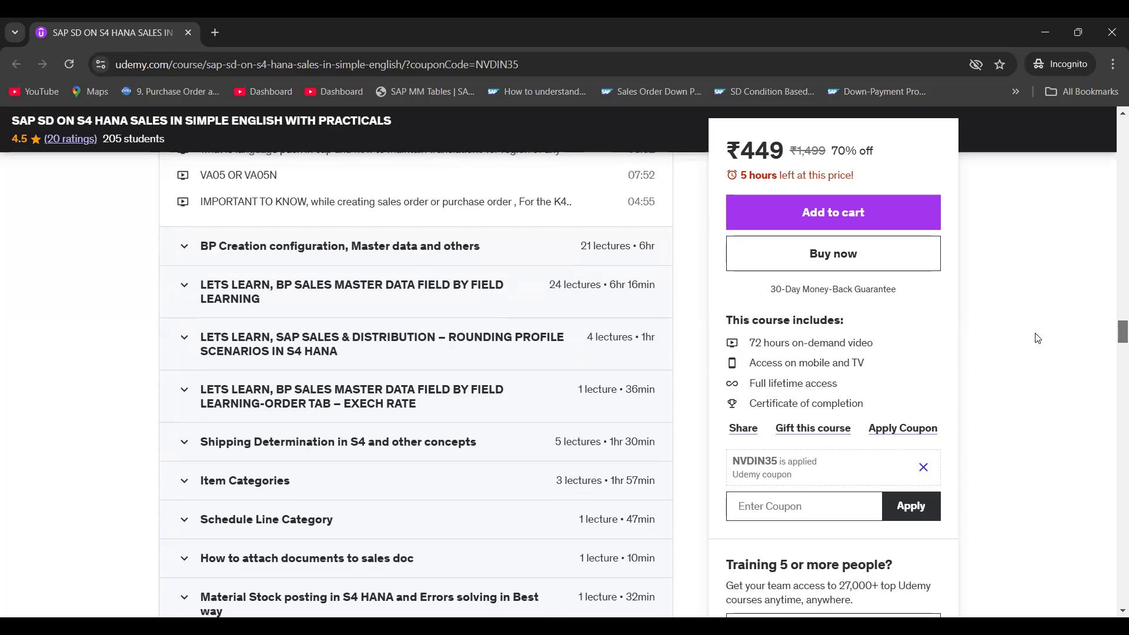
{"action": "scroll", "coordinate": [1036, 346], "scroll_direction": "down", "scroll_amount": 2}
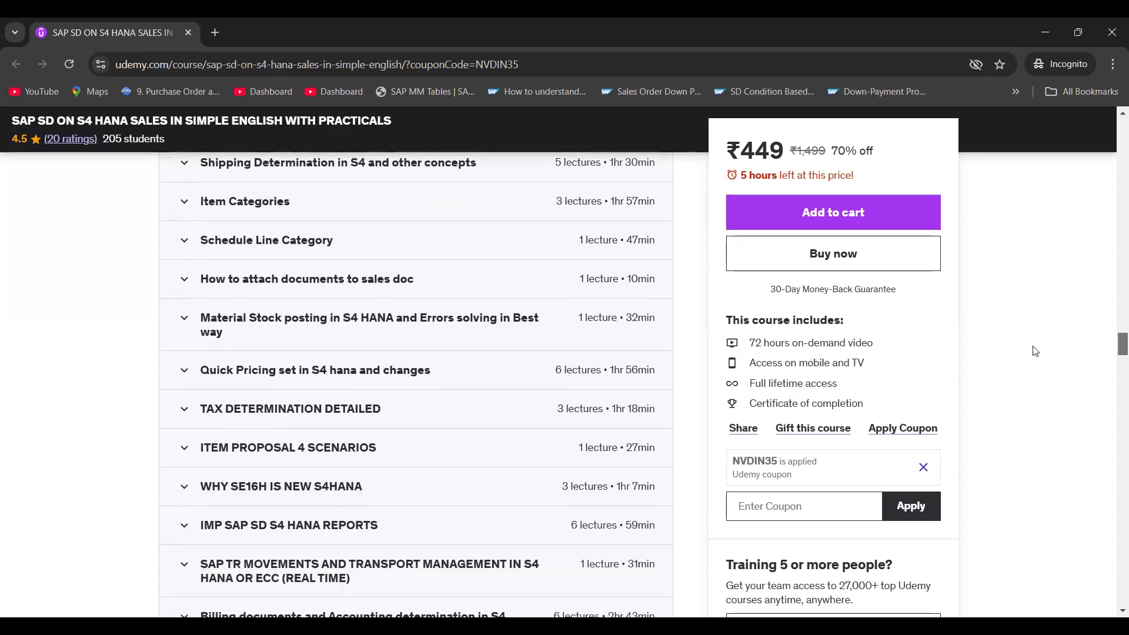
{"action": "scroll", "coordinate": [1034, 355], "scroll_direction": "down", "scroll_amount": 5}
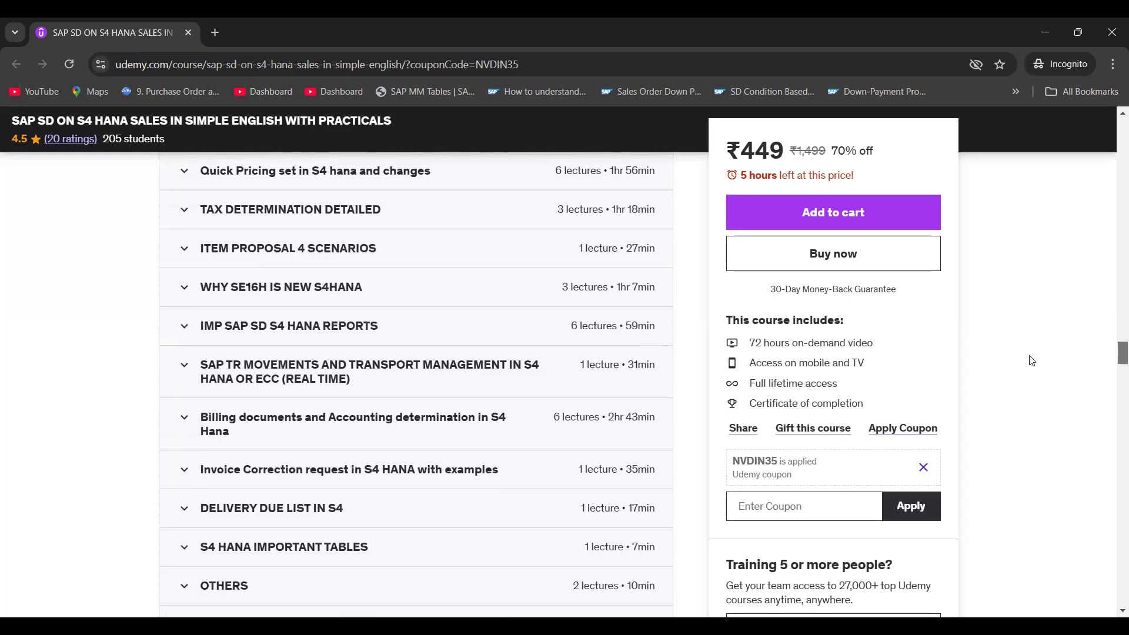
{"action": "scroll", "coordinate": [1032, 363], "scroll_direction": "down", "scroll_amount": 5}
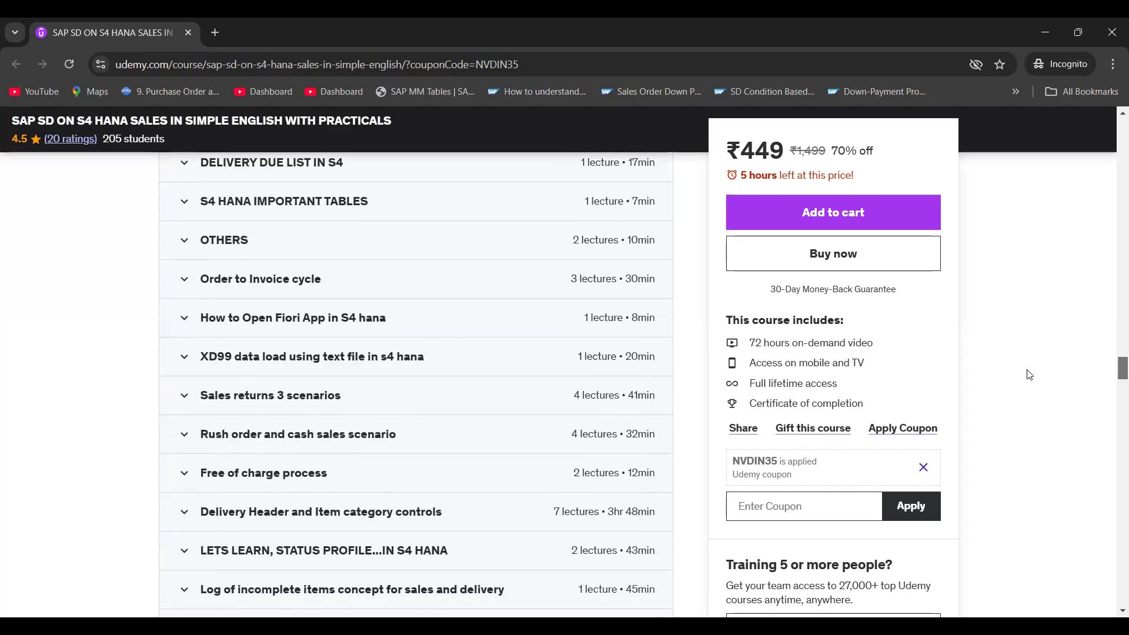
{"action": "scroll", "coordinate": [1028, 375], "scroll_direction": "down", "scroll_amount": 8}
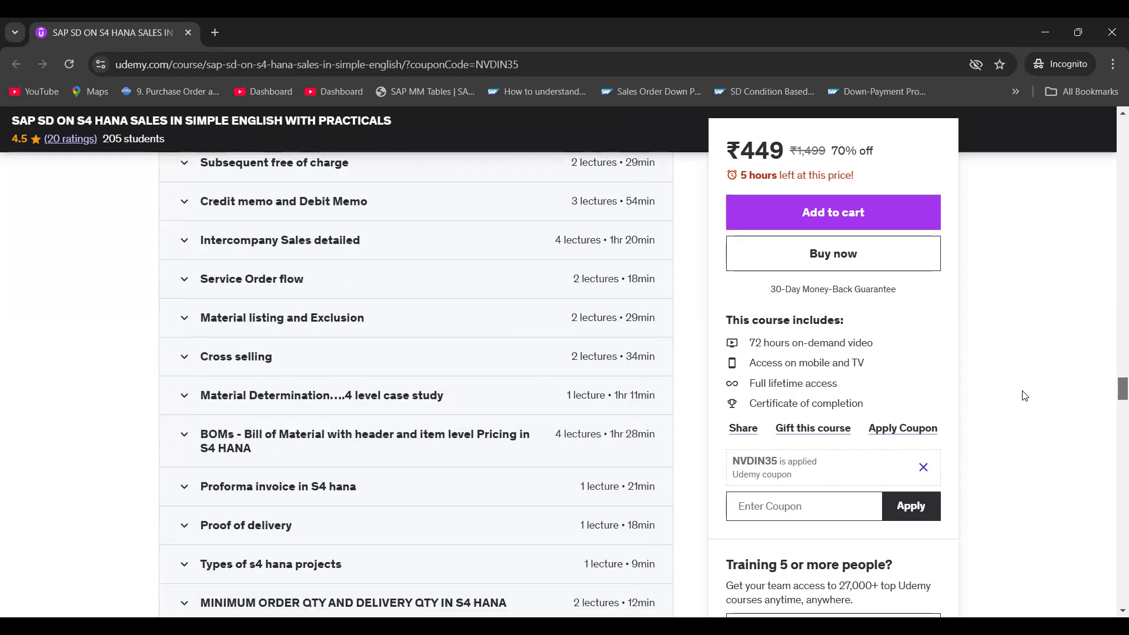
{"action": "scroll", "coordinate": [1024, 396], "scroll_direction": "down", "scroll_amount": 6}
{"action": "scroll", "coordinate": [1022, 411], "scroll_direction": "down", "scroll_amount": 7}
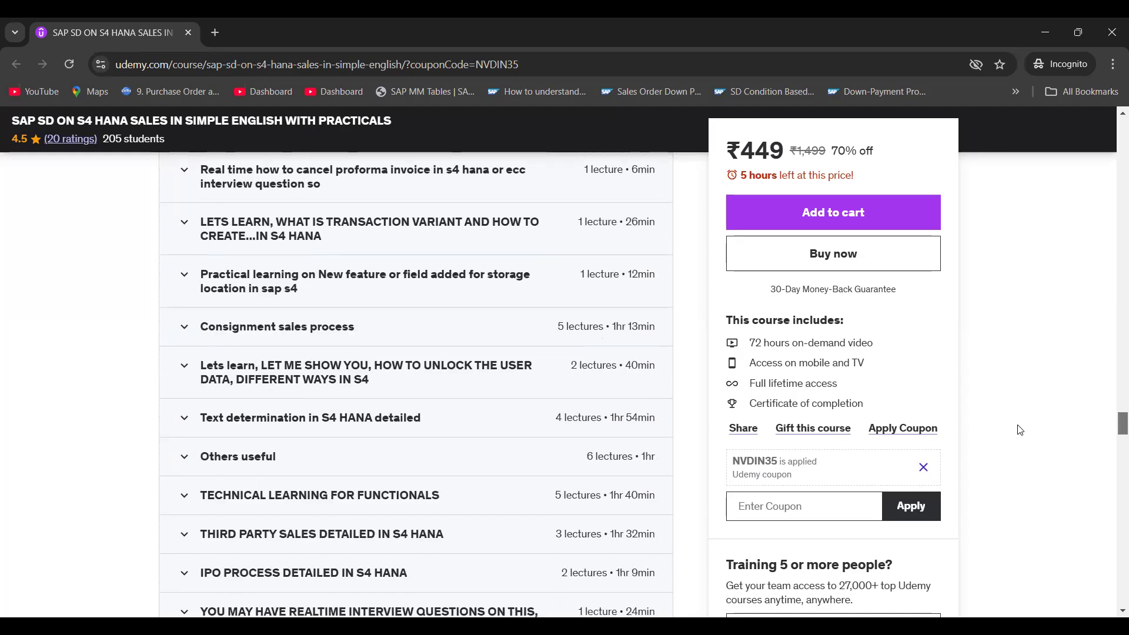
{"action": "scroll", "coordinate": [1020, 430], "scroll_direction": "up", "scroll_amount": 20}
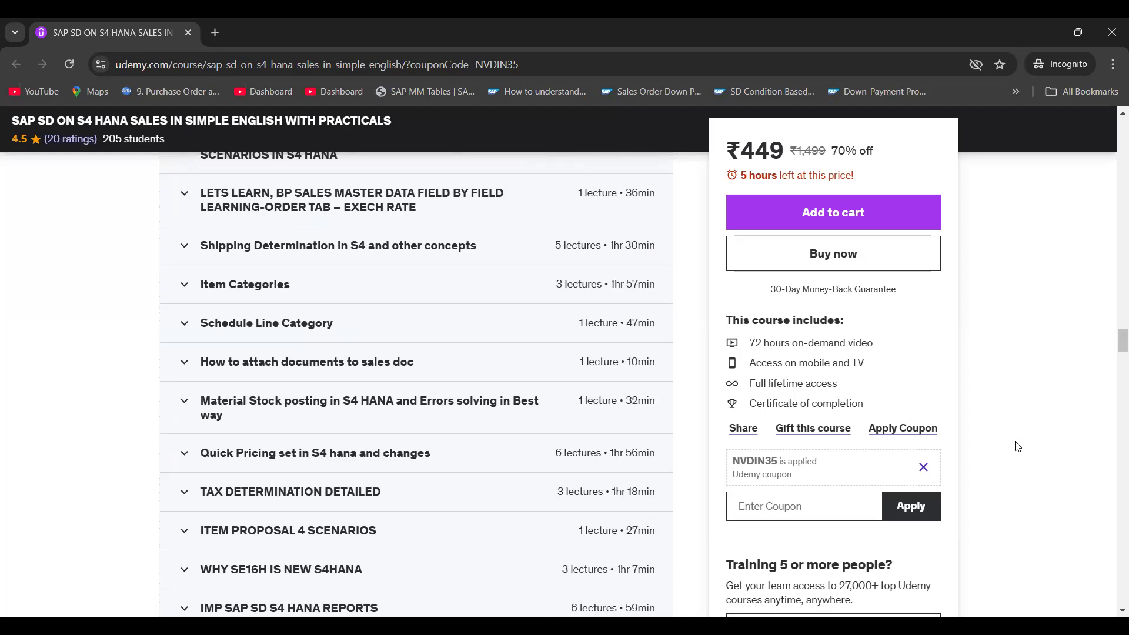
{"action": "mouse_move", "coordinate": [1113, 344]}
{"action": "left_mouse_down"}
{"action": "mouse_move", "coordinate": [1112, 368]}
{"action": "mouse_move", "coordinate": [1113, 351]}
{"action": "left_mouse_up"}
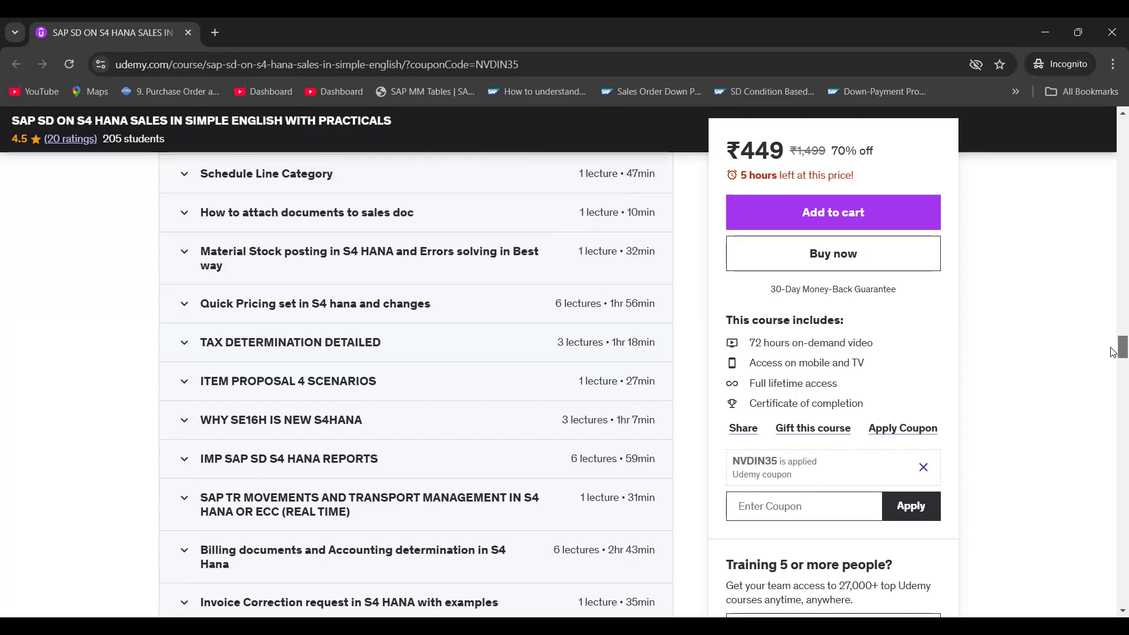
{"action": "left_click", "coordinate": [182, 309]}
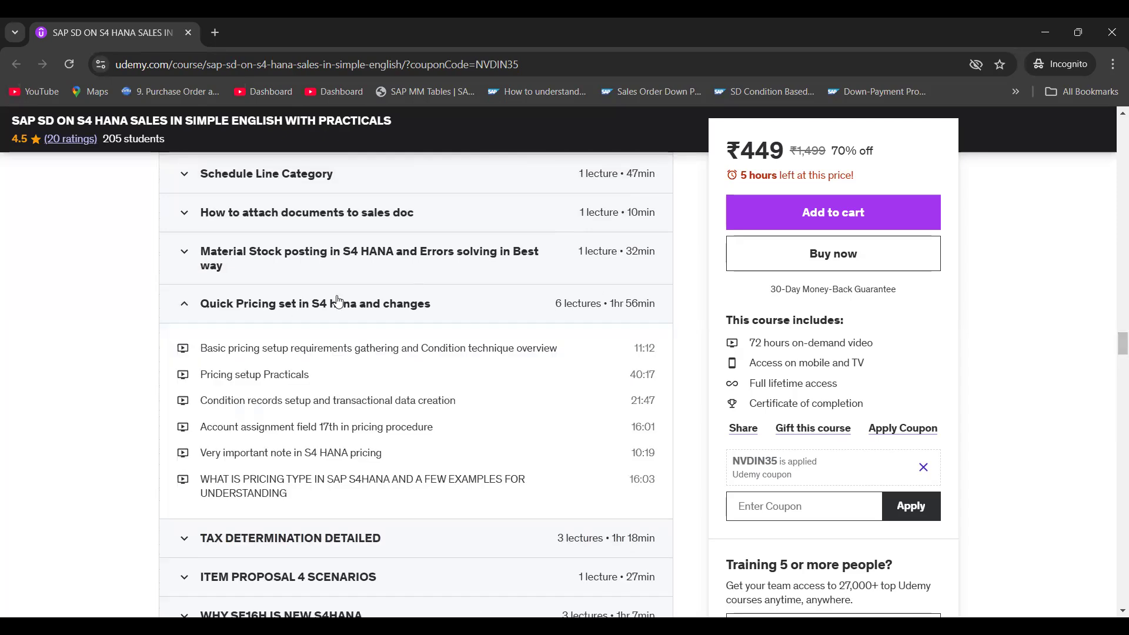
{"action": "left_click_drag", "start_coordinate": [1115, 344], "coordinate": [1112, 361]}
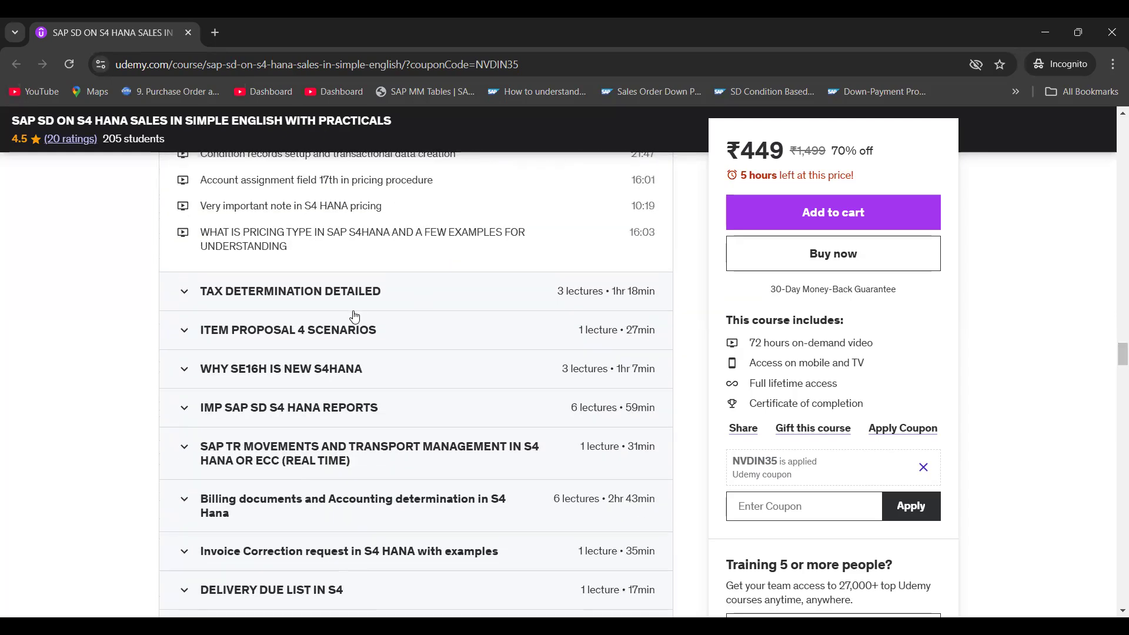
{"action": "left_click", "coordinate": [181, 297]}
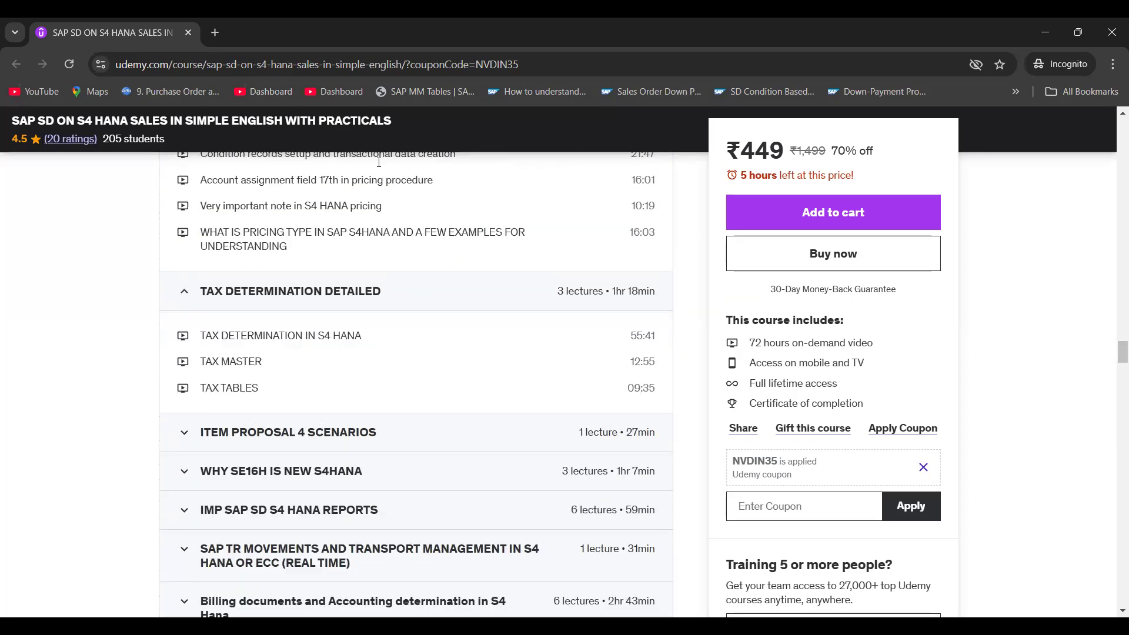
{"action": "left_click_drag", "start_coordinate": [1113, 361], "coordinate": [1088, 108]}
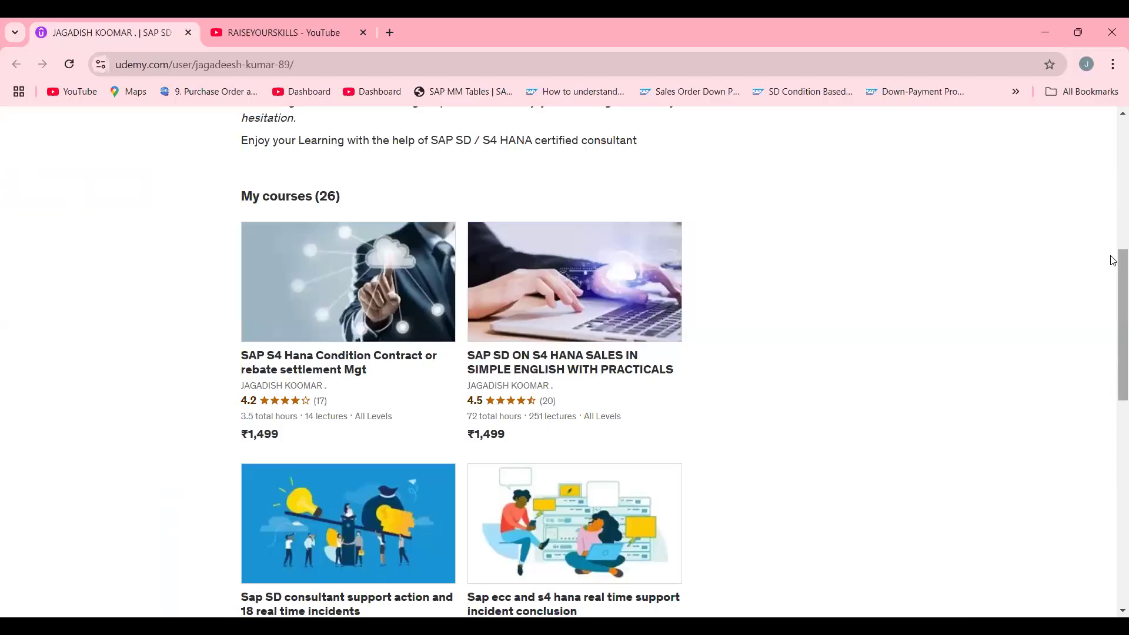
- Browse the instructor's course list on the profile page, moving to the first page of courses
{"action": "scroll", "coordinate": [1111, 259], "scroll_direction": "up", "scroll_amount": 6}
{"action": "scroll", "coordinate": [1108, 257], "scroll_direction": "down", "scroll_amount": 4}
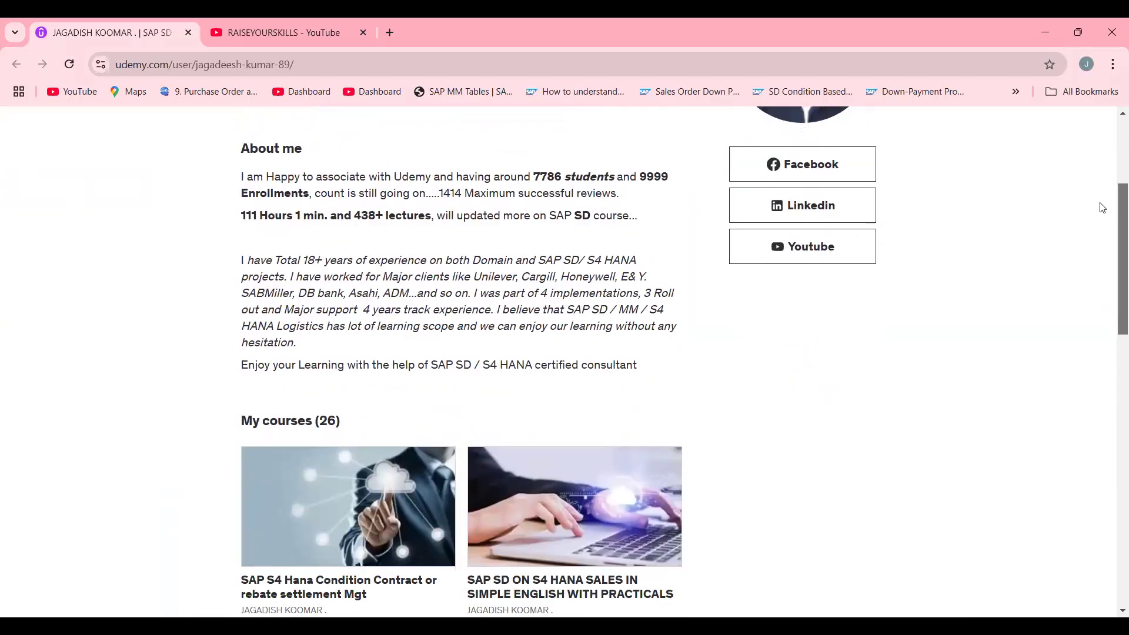
{"action": "scroll", "coordinate": [1105, 306], "scroll_direction": "down", "scroll_amount": 6}
{"action": "scroll", "coordinate": [1104, 352], "scroll_direction": "up", "scroll_amount": 4}
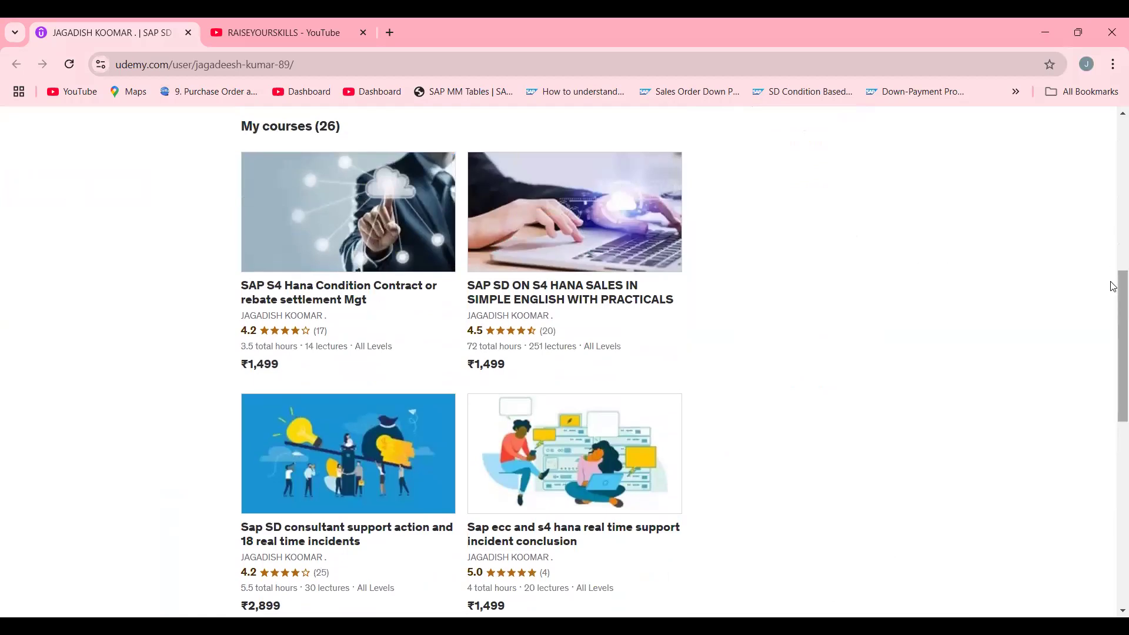
{"action": "scroll", "coordinate": [1111, 411], "scroll_direction": "down", "scroll_amount": 6}
{"action": "scroll", "coordinate": [1113, 424], "scroll_direction": "down", "scroll_amount": 1}
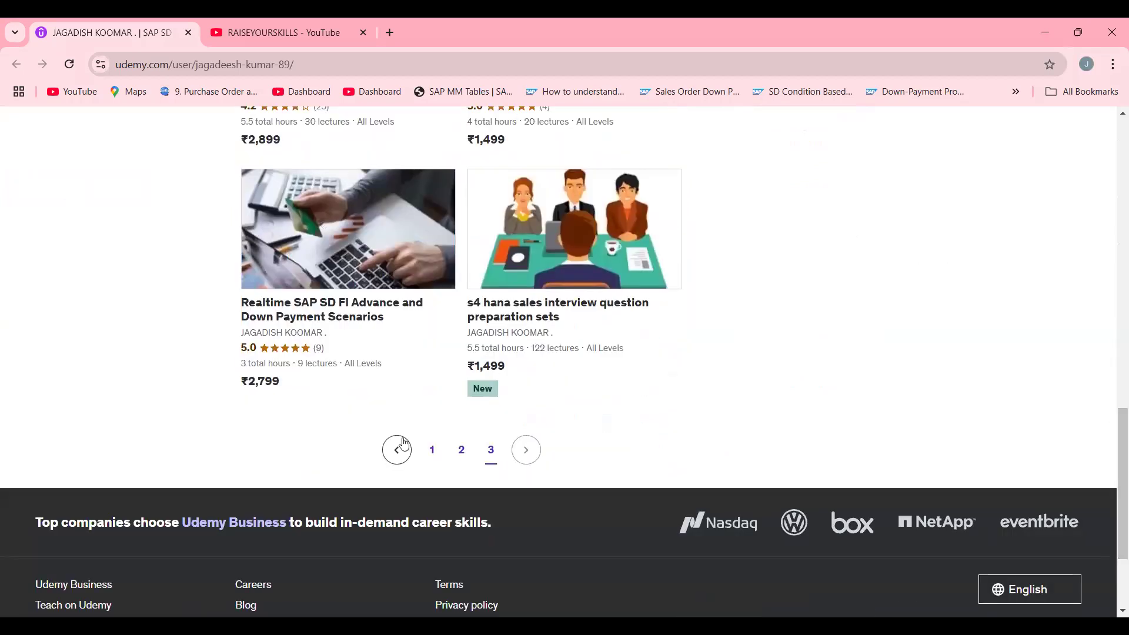
{"action": "left_click", "coordinate": [442, 454]}
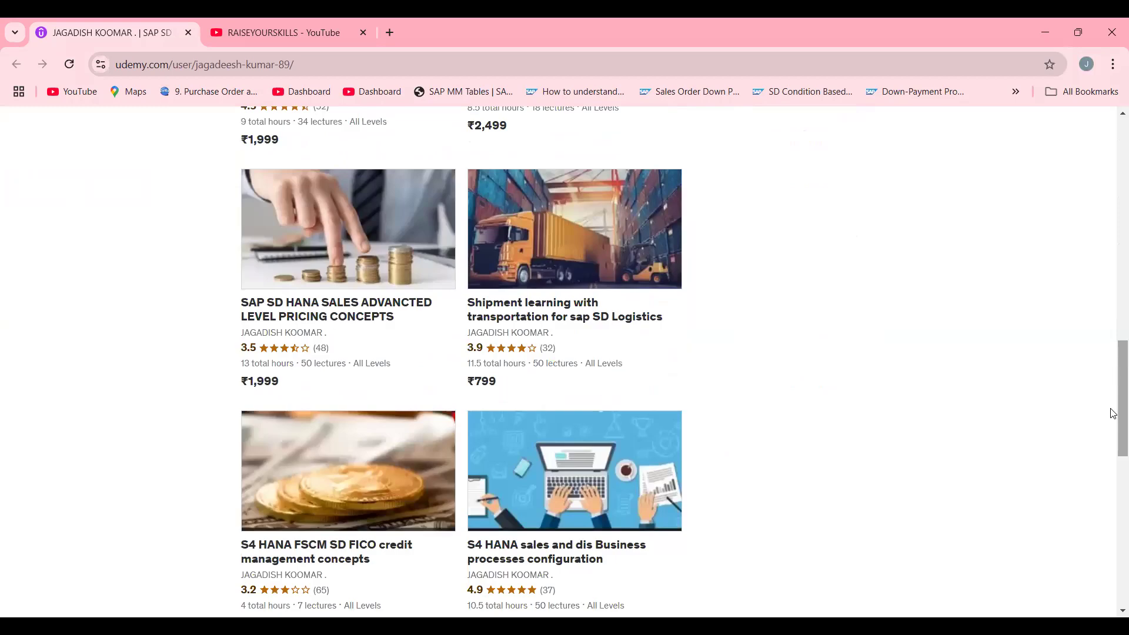
{"action": "scroll", "coordinate": [1113, 319], "scroll_direction": "up", "scroll_amount": 5}
{"action": "scroll", "coordinate": [1113, 319], "scroll_direction": "up", "scroll_amount": 7}
{"action": "scroll", "coordinate": [1099, 294], "scroll_direction": "down", "scroll_amount": 3}
{"action": "scroll", "coordinate": [1097, 305], "scroll_direction": "down", "scroll_amount": 2}
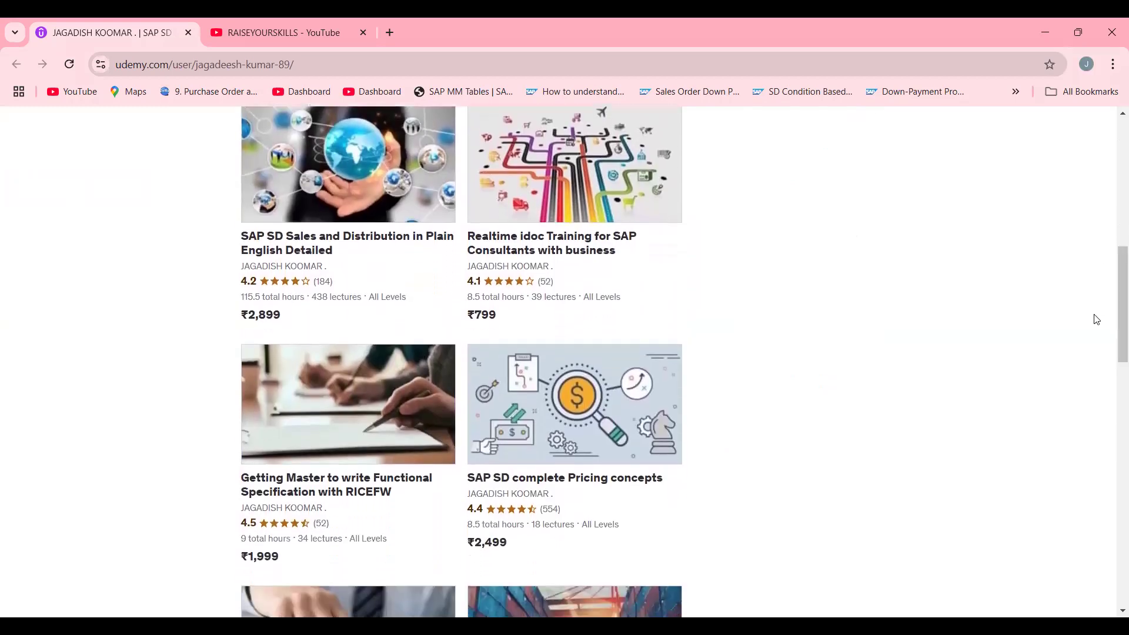